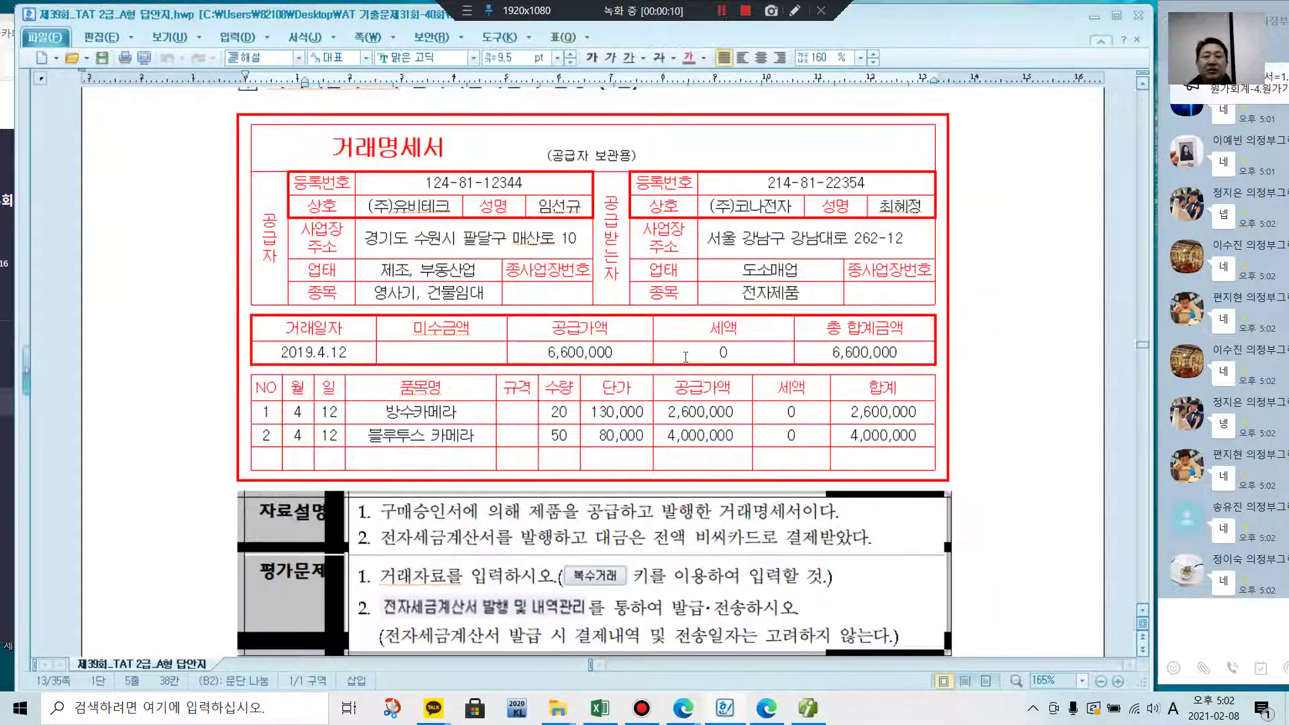
- Color the phrase "구매승인서에 의해 제품을 공급" blue in the first line of the 자료설명 section
scroll(685, 359, "down", 3)
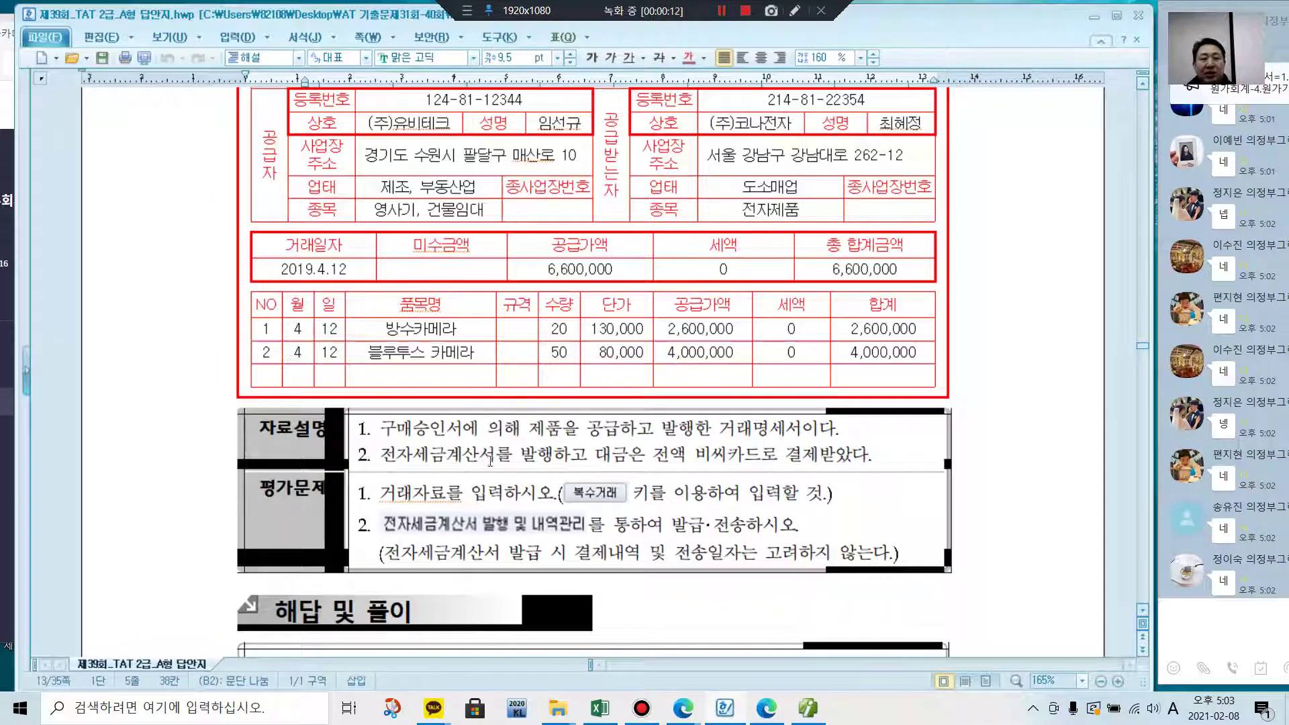
scroll(376, 441, "up", 6)
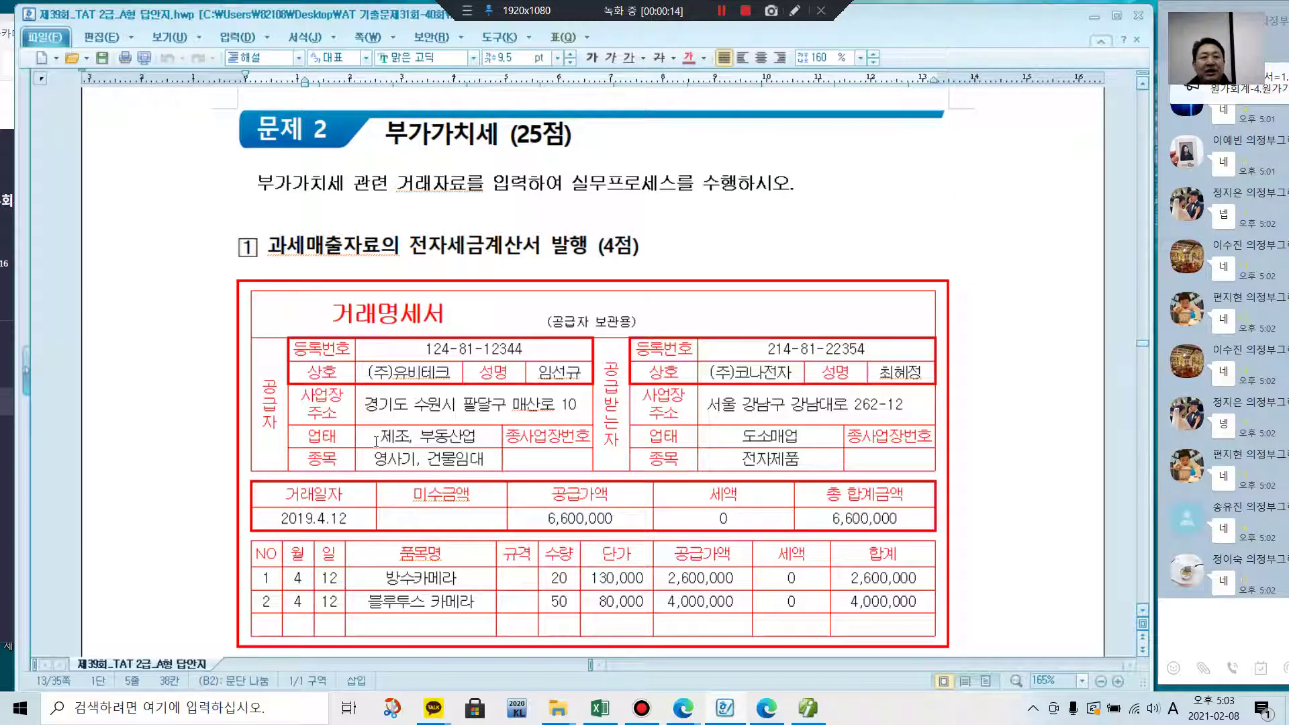
scroll(473, 482, "down", 6)
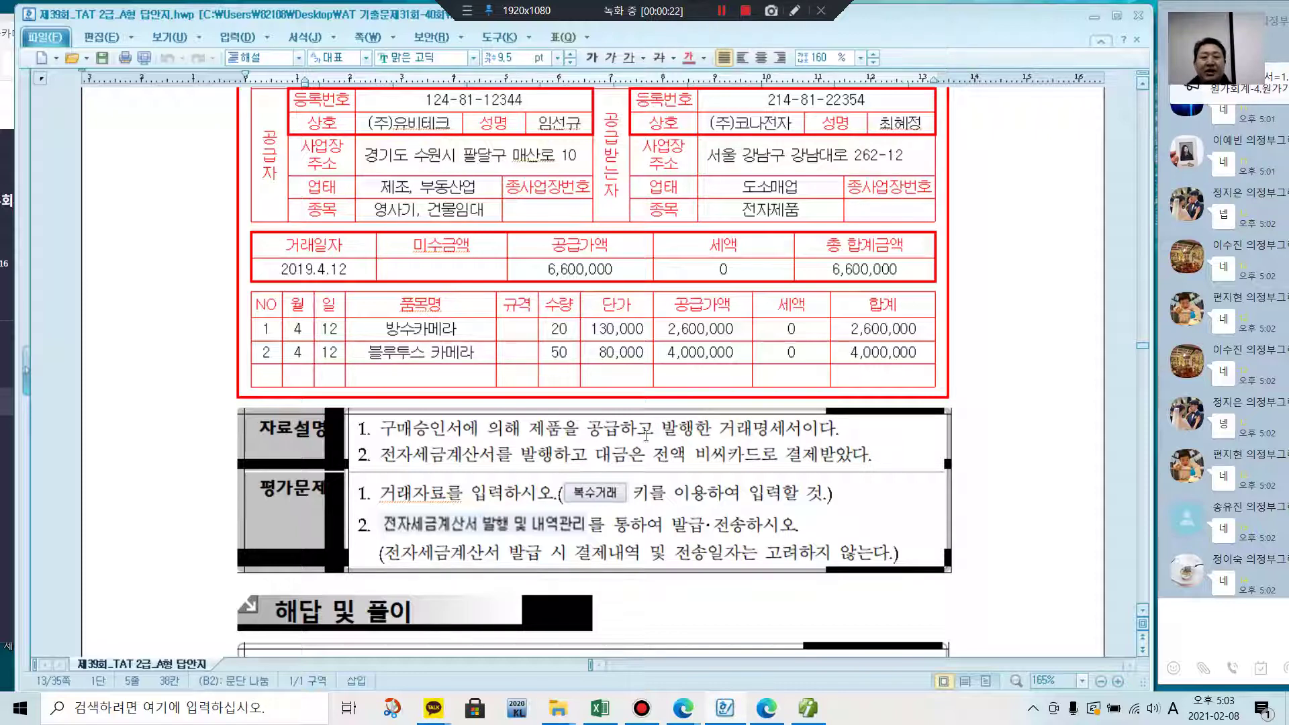
left_click_drag(380, 429, 621, 433)
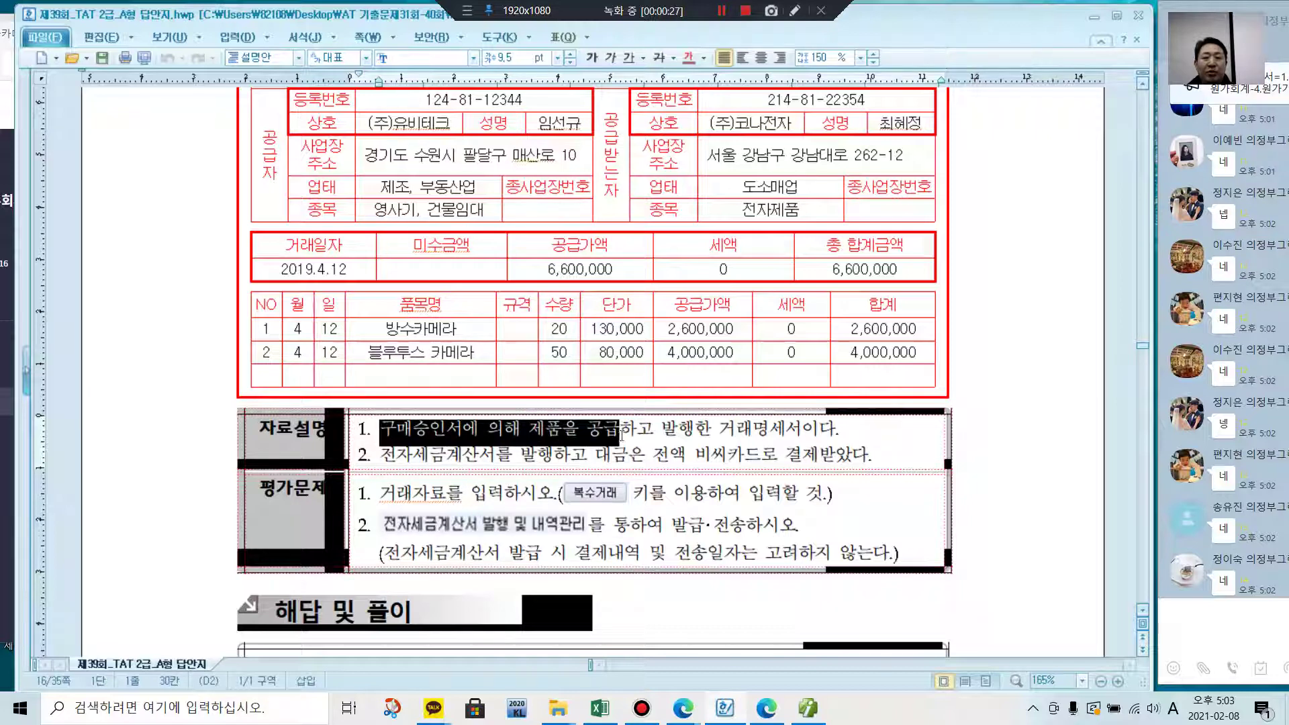
left_click(688, 57)
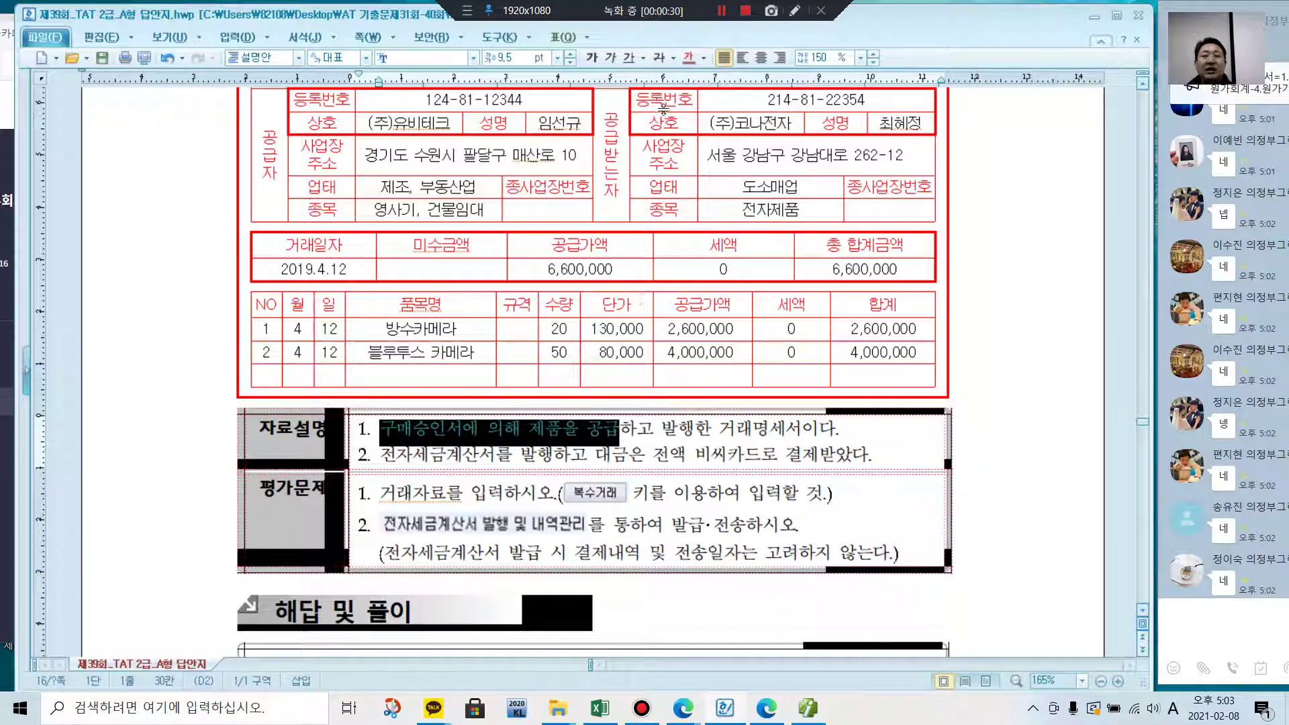
left_click(703, 58)
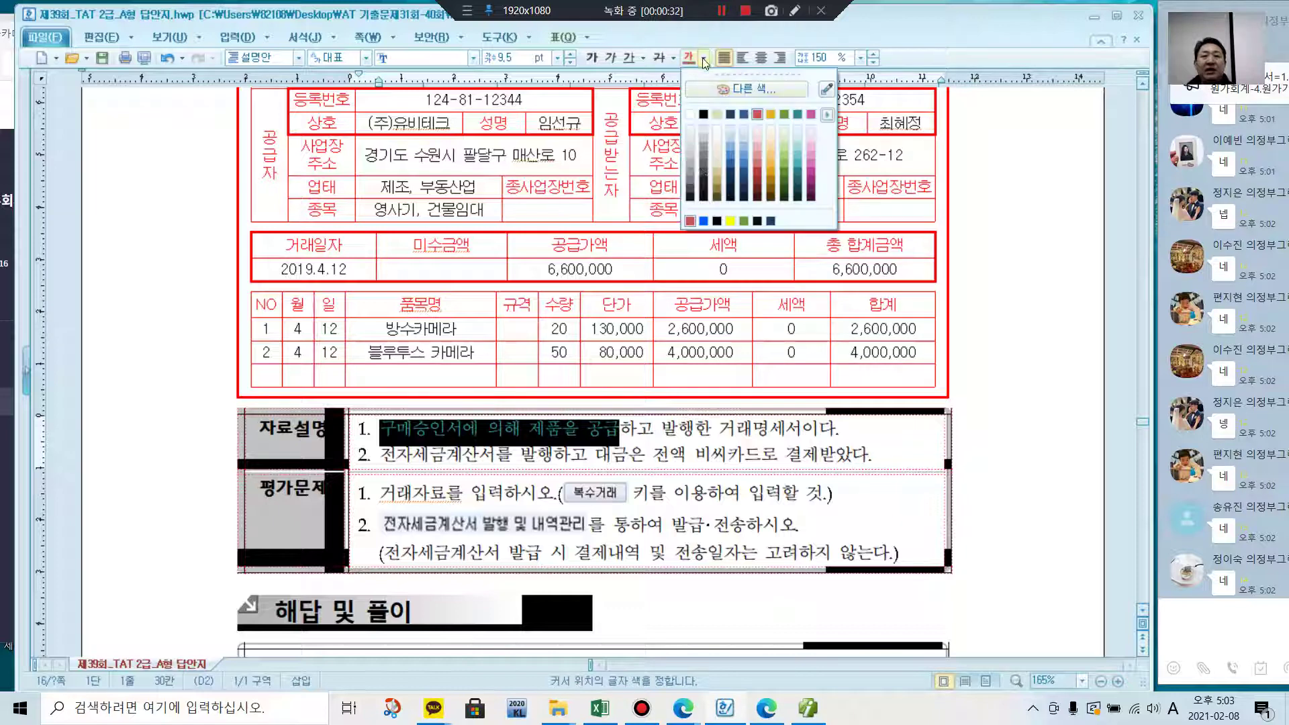
left_click(704, 221)
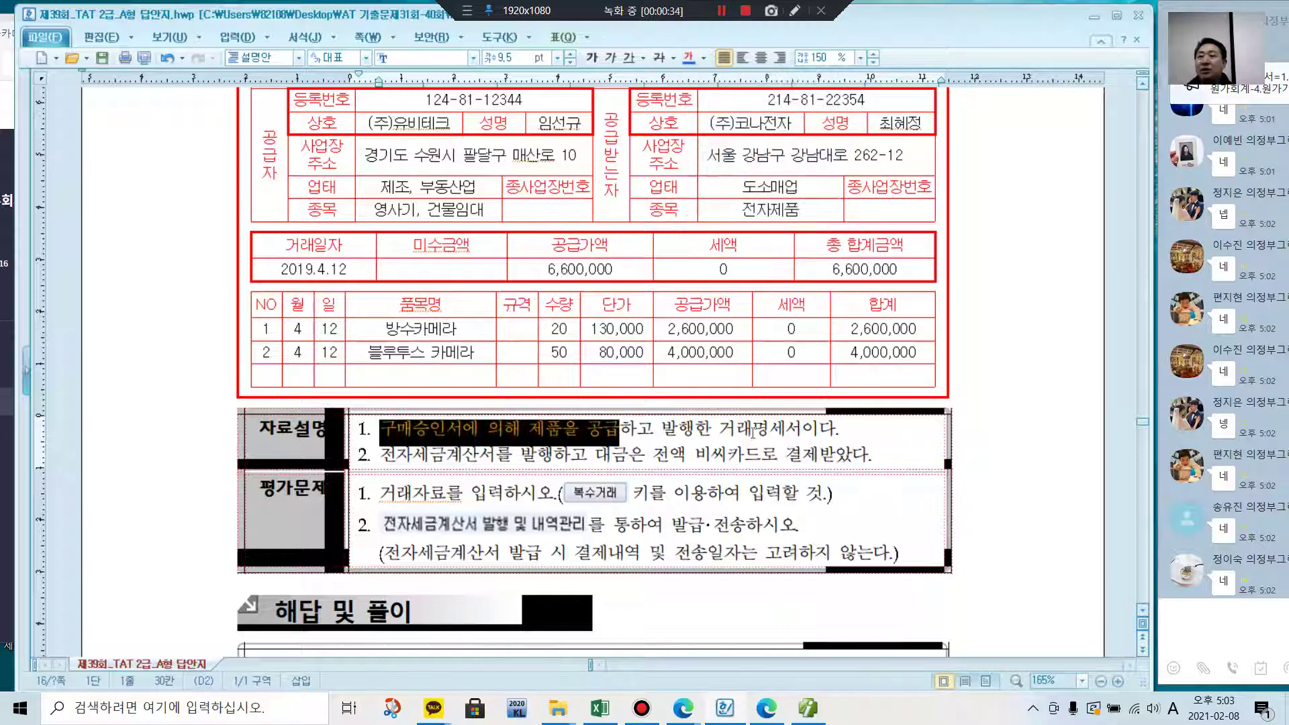
left_click(863, 433)
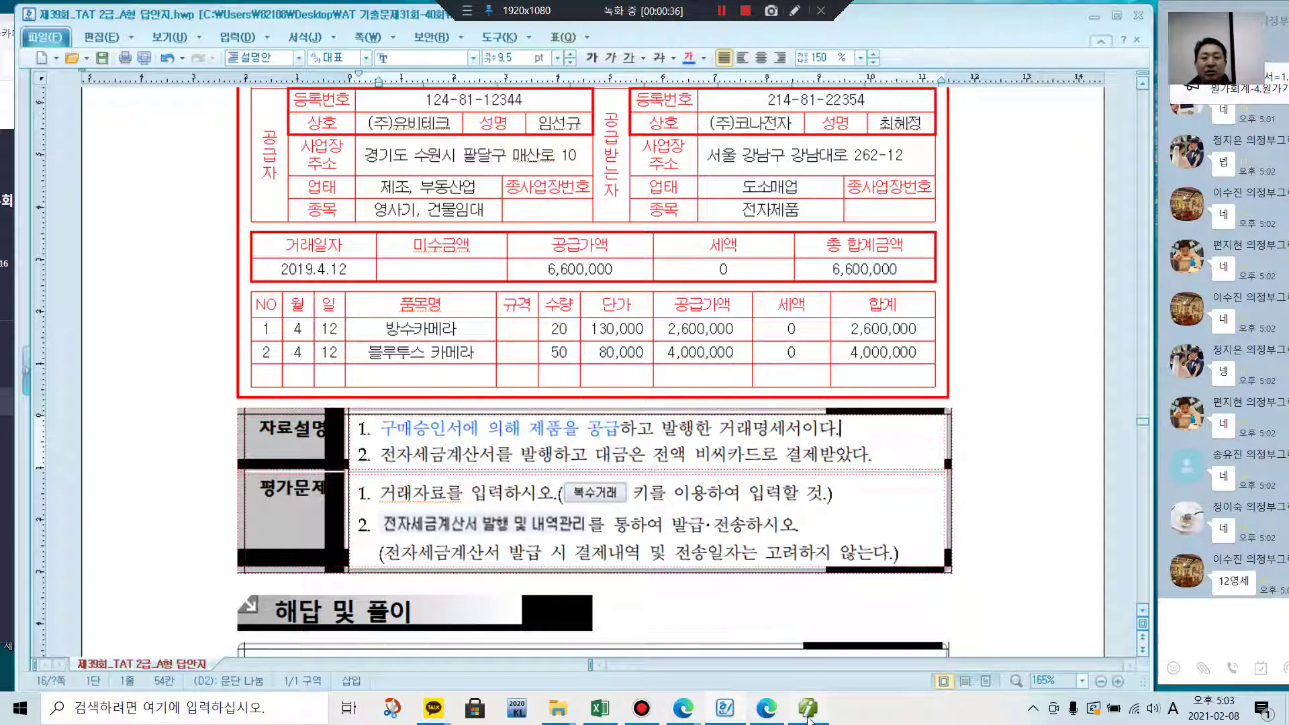
- Switch to the accounting program and start an April 12 voucher in 매입매출전표입력 with transaction type 12 영세
mouse_move(811, 717)
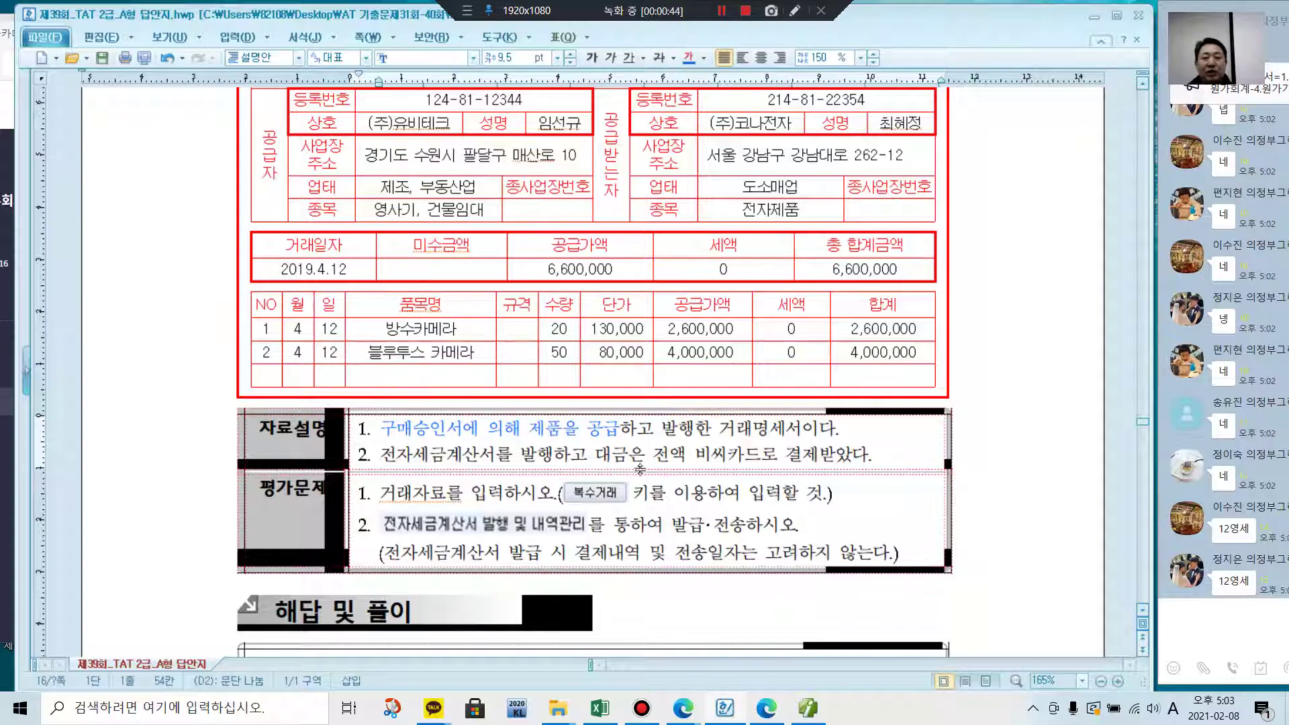
left_click(809, 712)
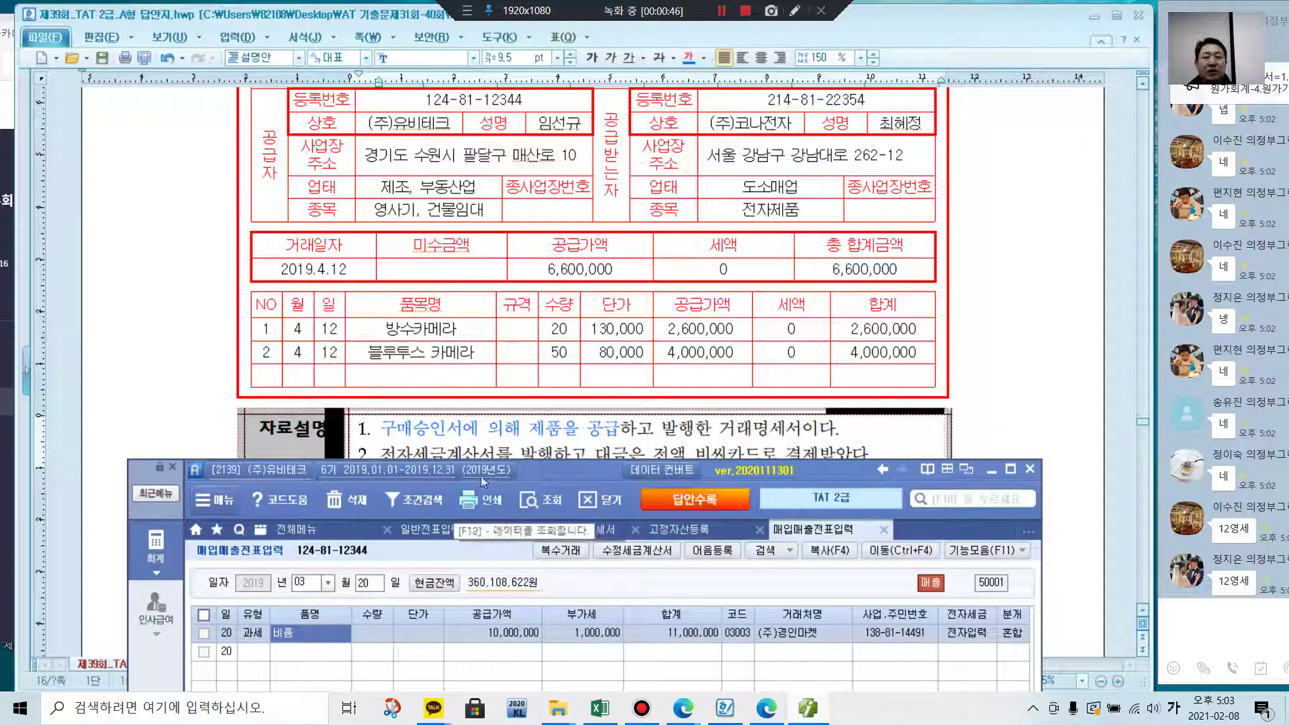
left_click(572, 412)
left_click(362, 522)
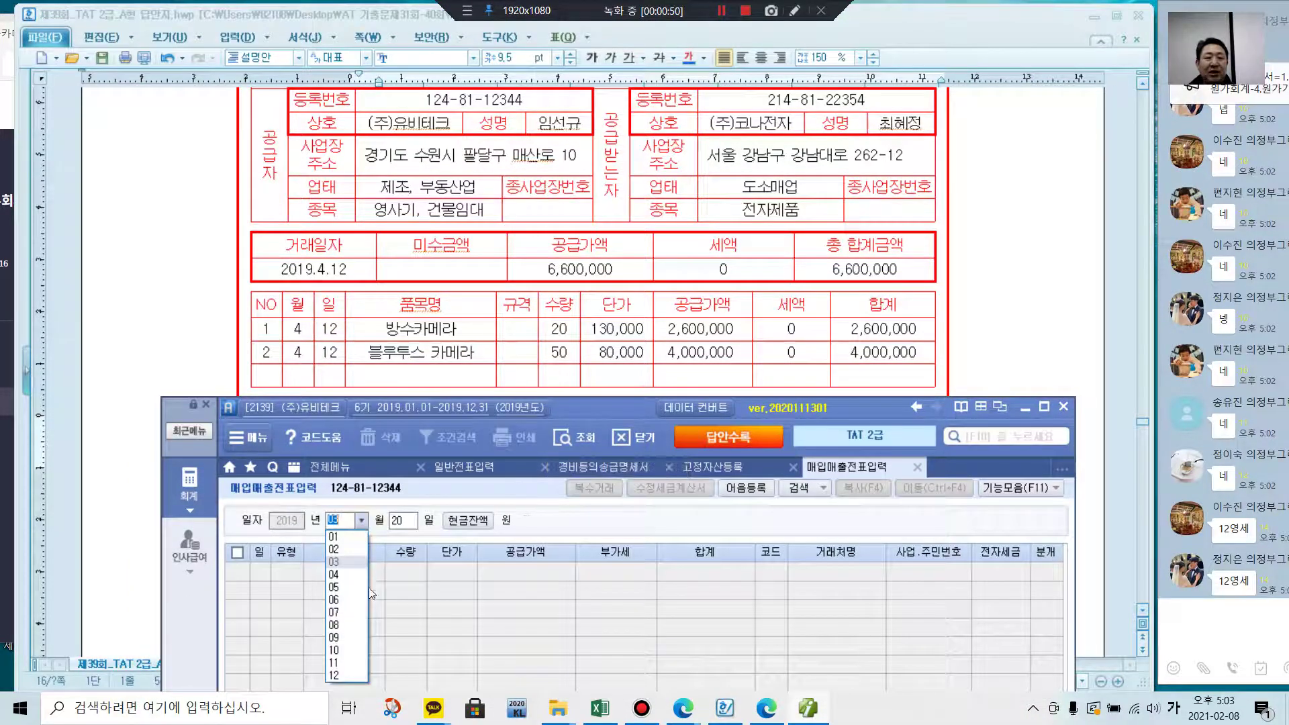
left_click(359, 577)
type("12")
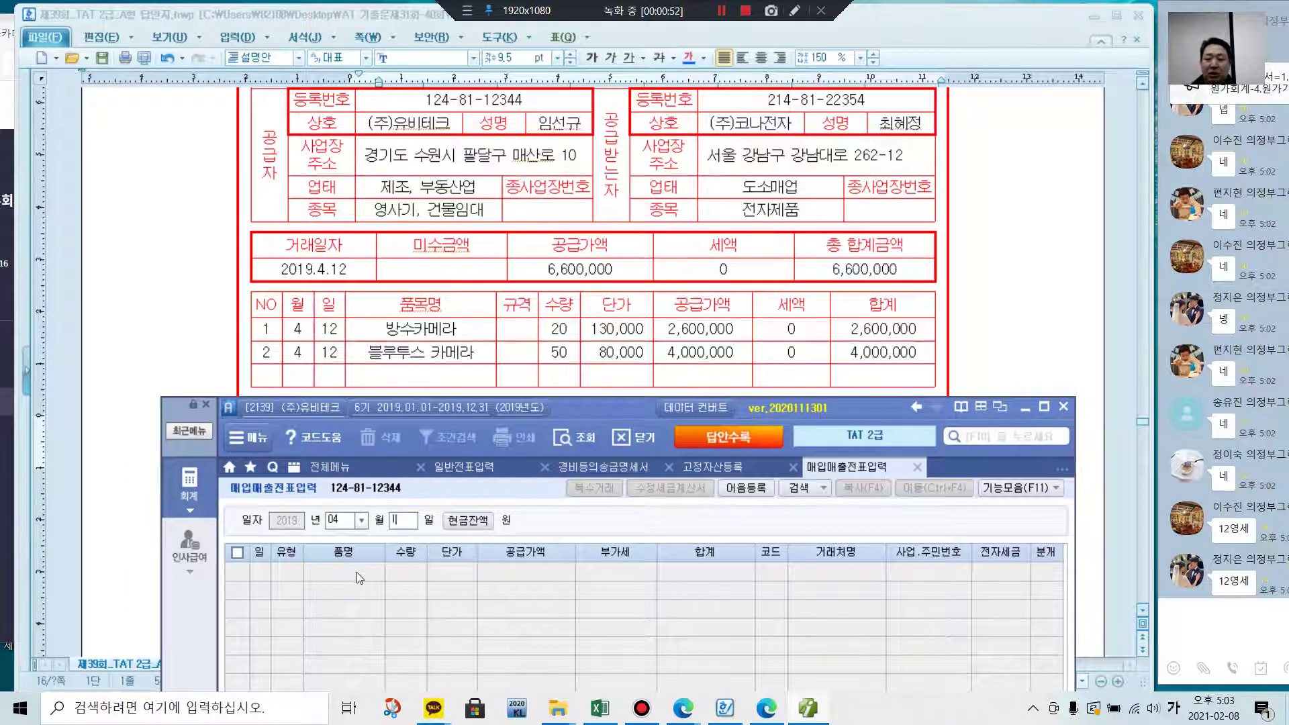
key("Return")
key("Return")
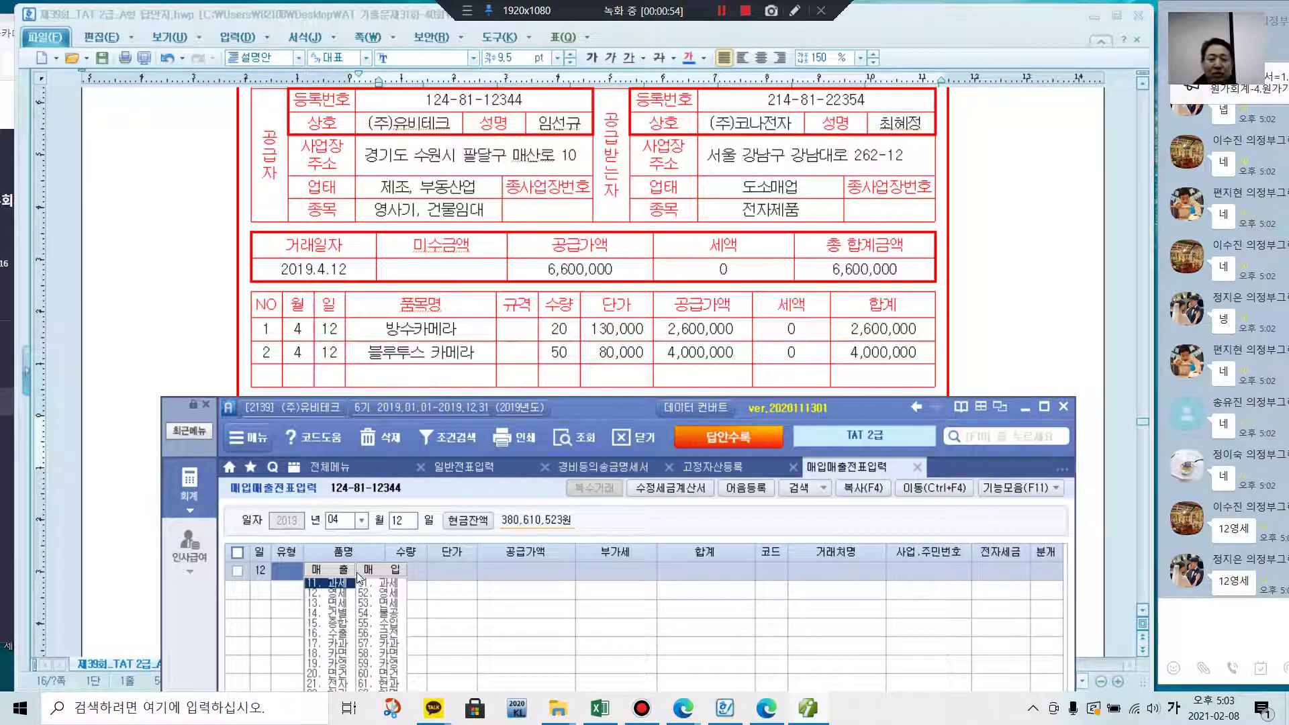
type("12")
key("Return")
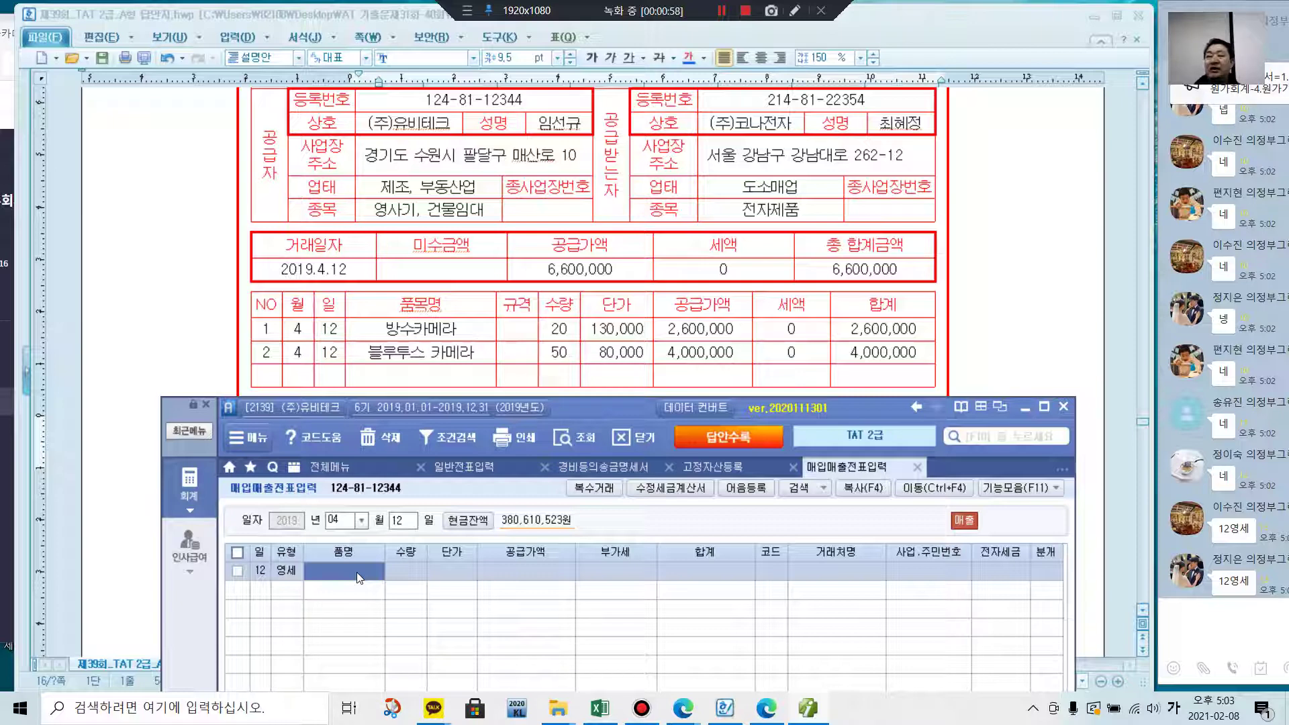
- Enter the first 복수거래 item for the voucher: 방수카메라, quantity 20, unit price 130,000
left_click(595, 490)
left_click_drag(547, 530, 522, 352)
type("방")
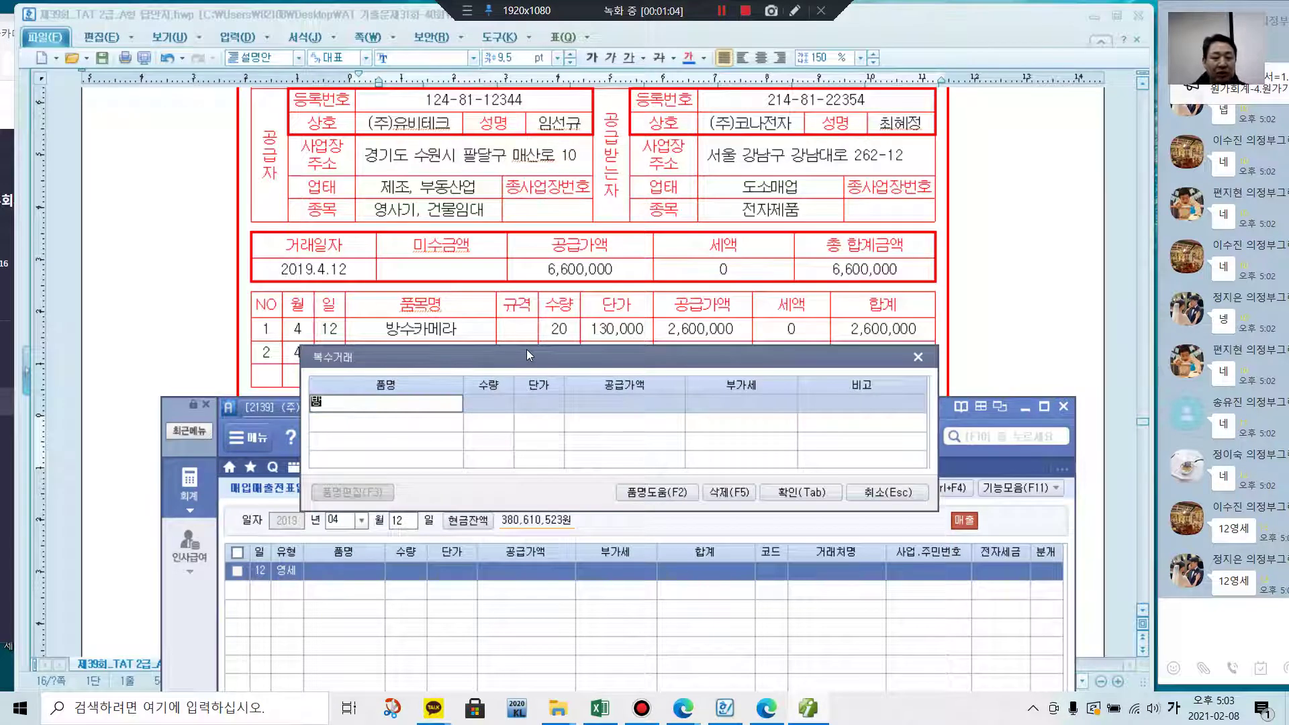
type("수카메라")
key("Return")
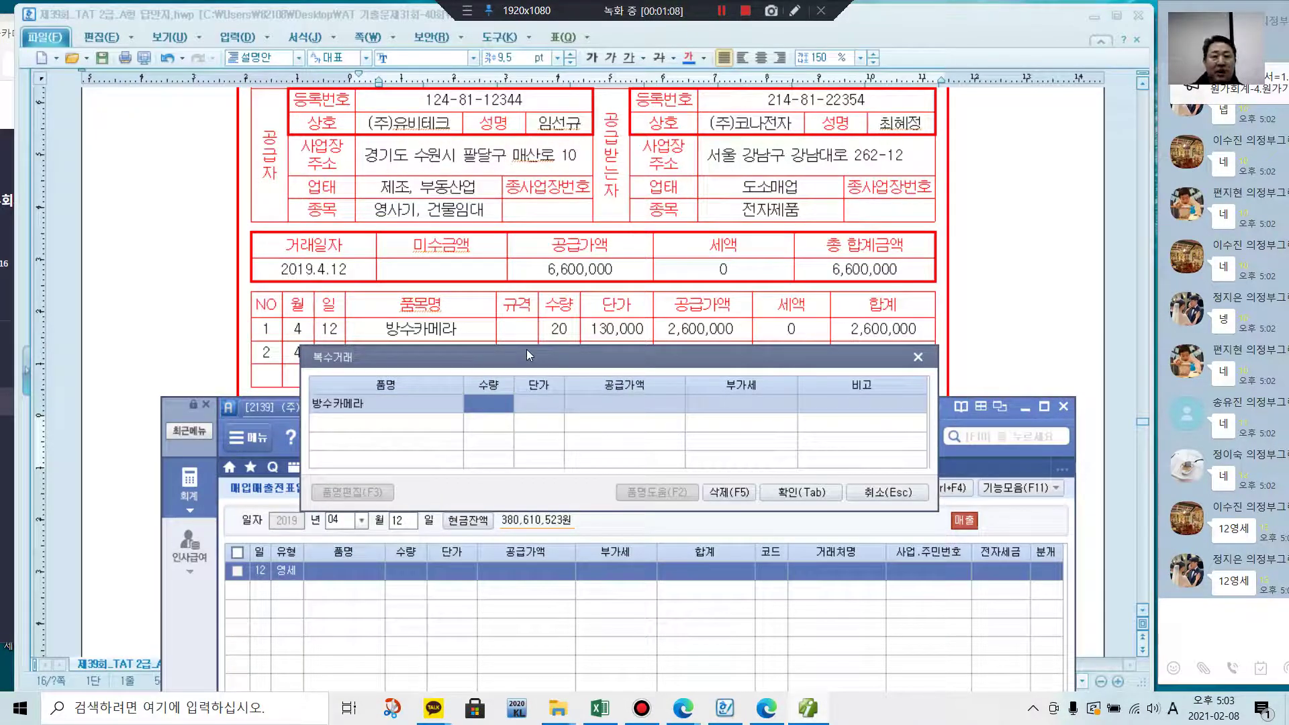
type("20")
key("Return")
type("130,")
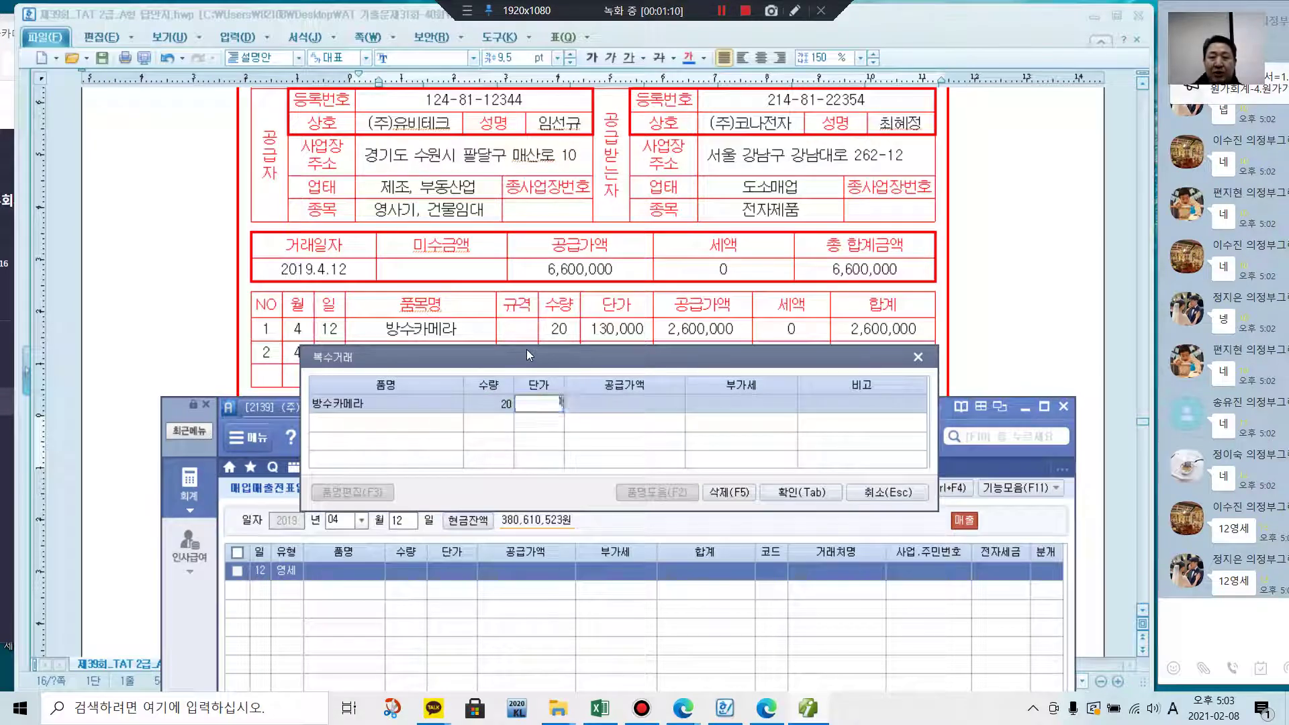
type("000")
key("Return")
key("Return")
key("Return")
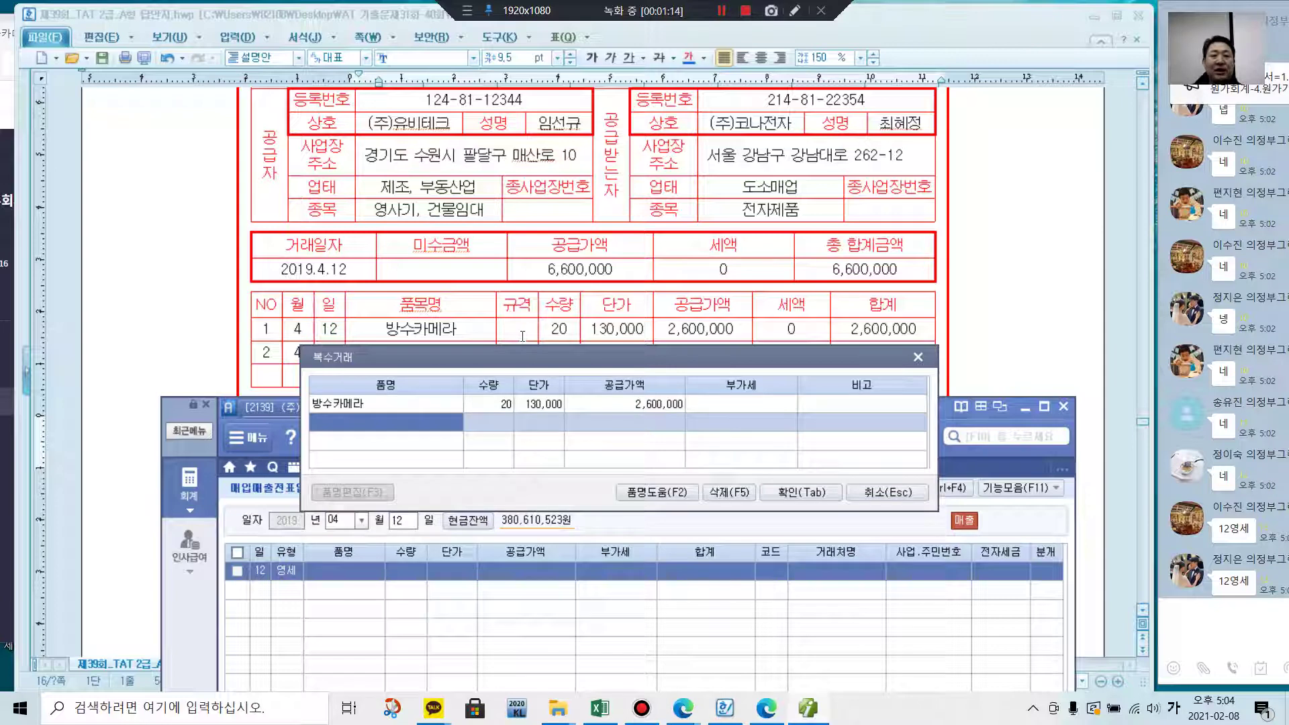
- Add the second 복수거래 item, 블루투스카메라, quantity 50, unit price 80,000, and apply the item list to the voucher
left_click_drag(485, 356, 479, 379)
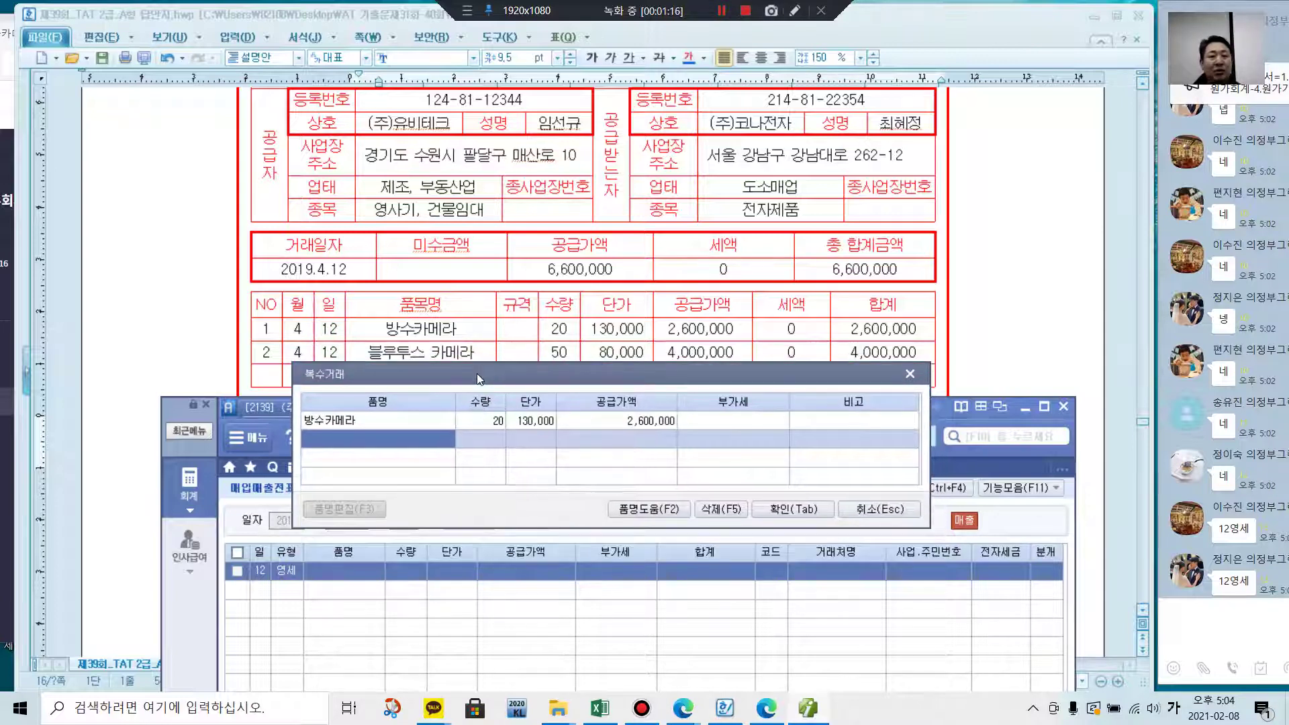
type("블ㄹ")
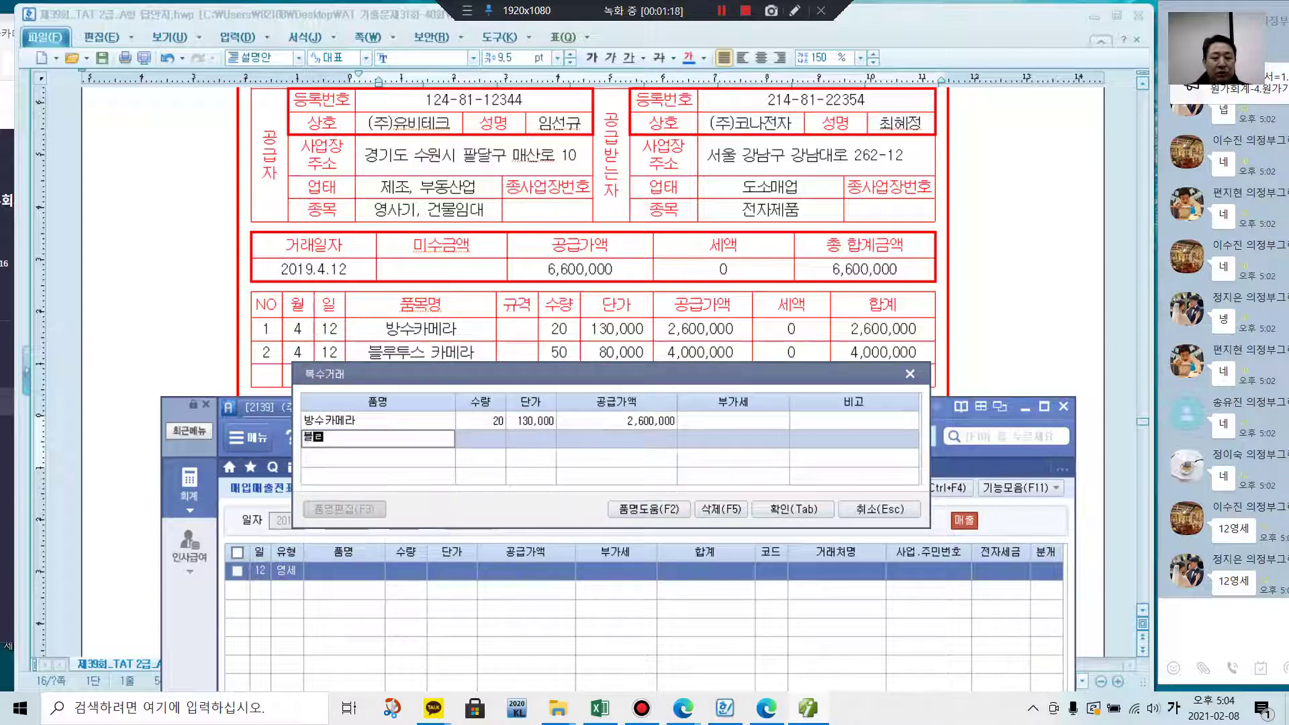
type("ㅜㅌㅜㅅㅡㅋㅏㅁㅔㄹㅏ")
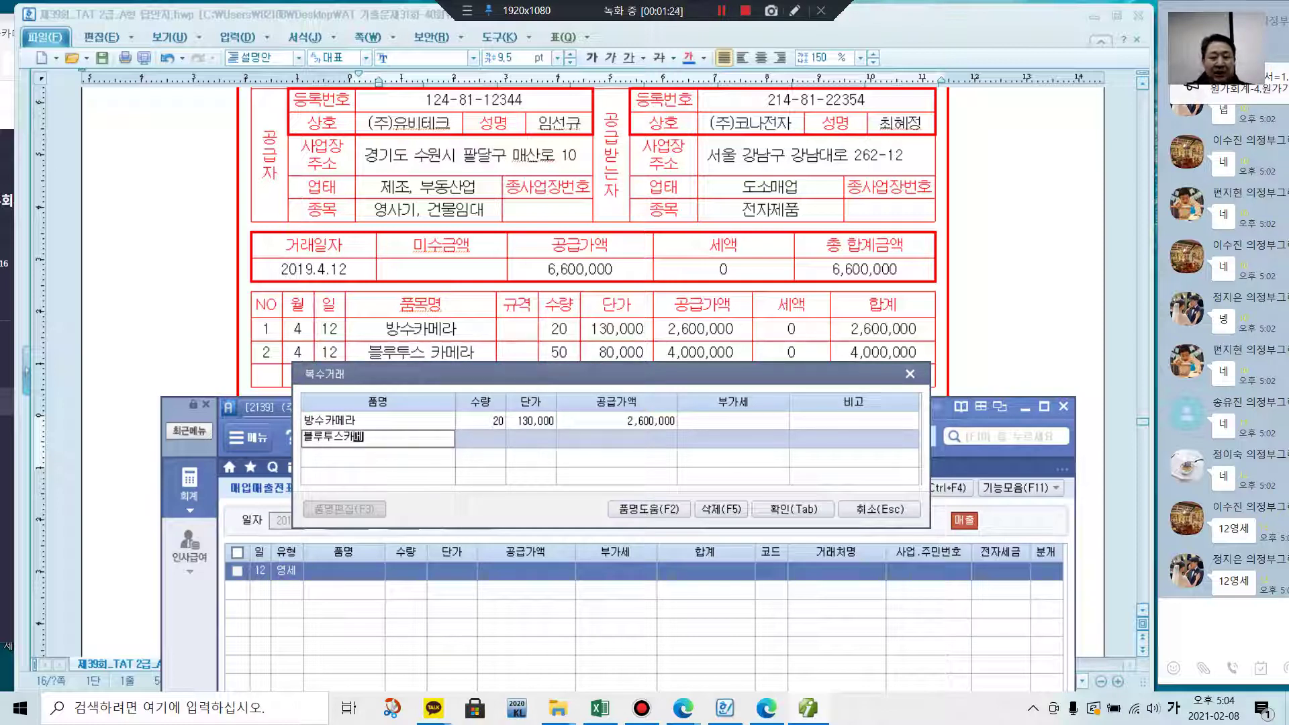
key("Return")
type("50")
key("Return")
type("80000")
key("Return")
key("Return")
key("Return")
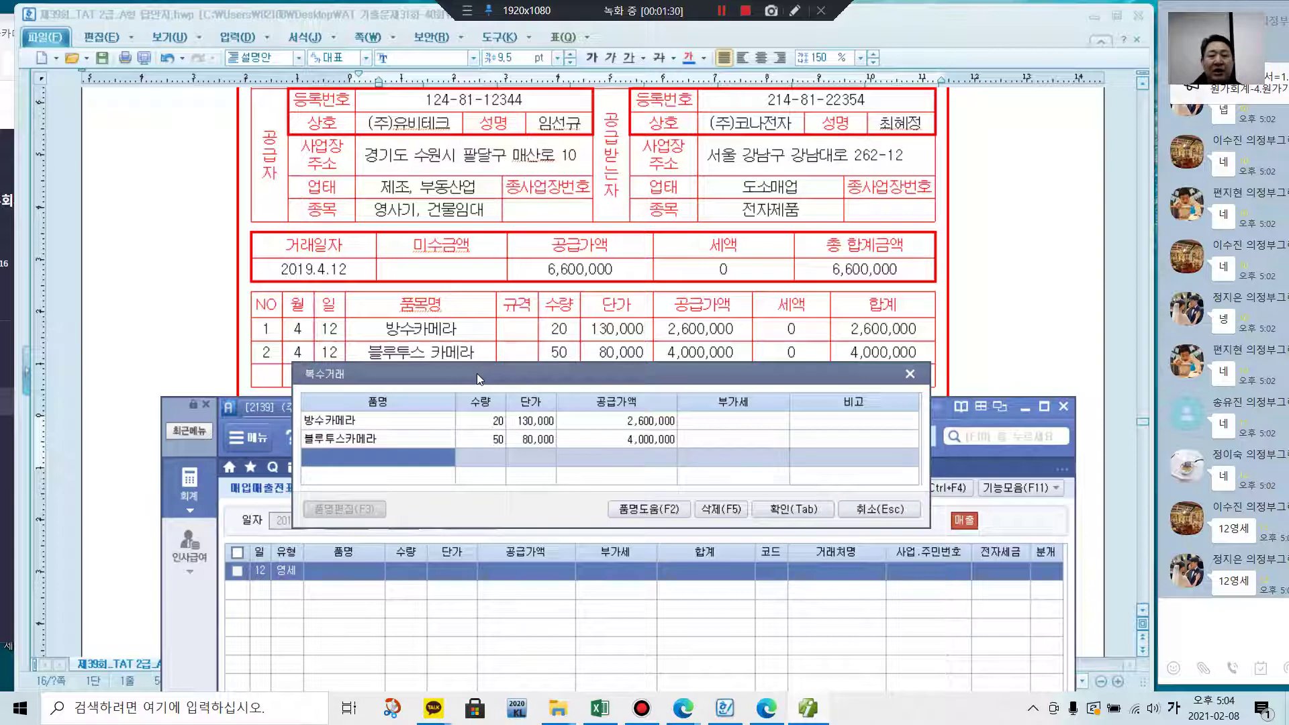
left_click(776, 510)
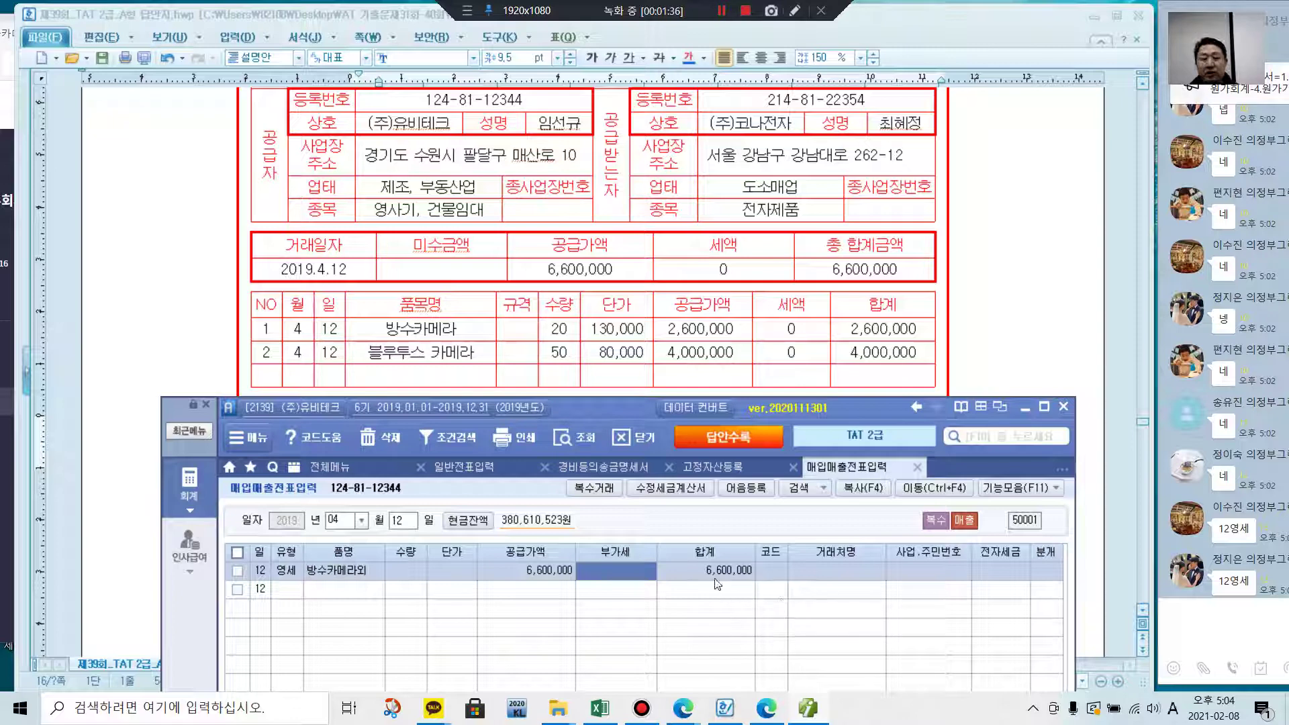
- Set the voucher's customer to (주)코나전자, leave 전자세금 blank, and choose 외상 as the journal type
key("Return")
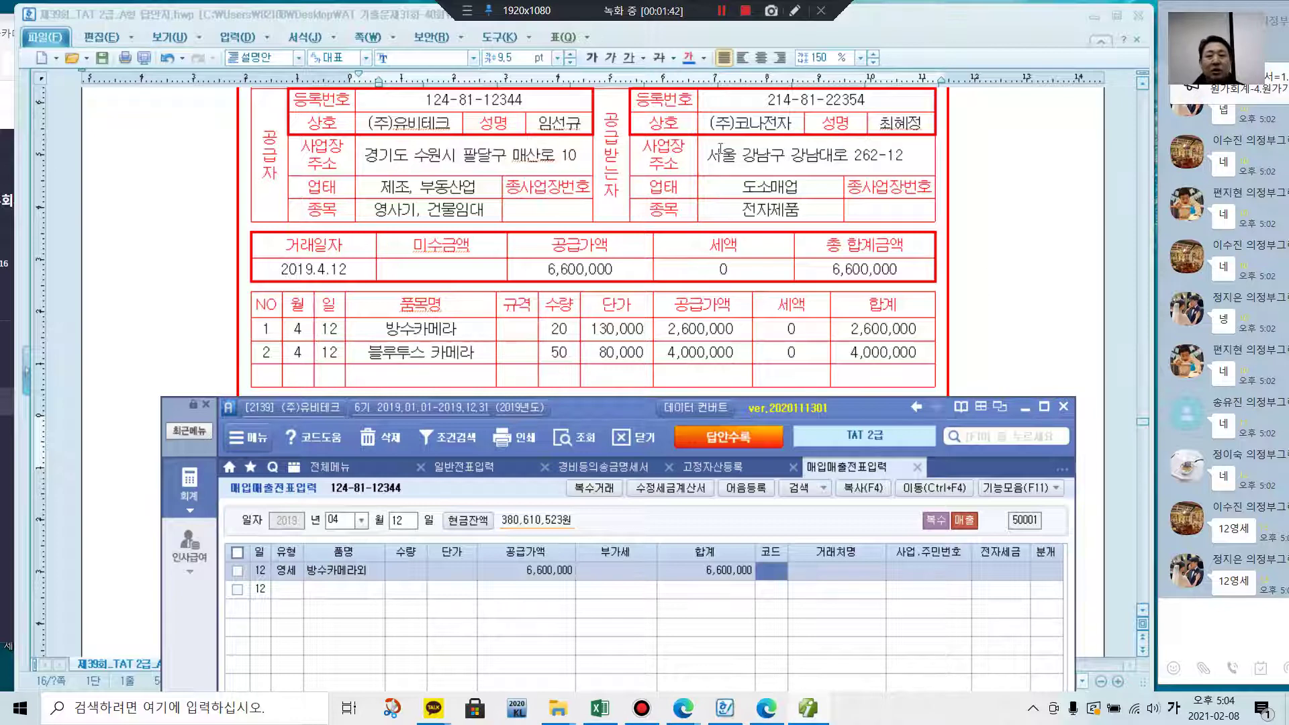
type("코나")
key("Return")
key("Return")
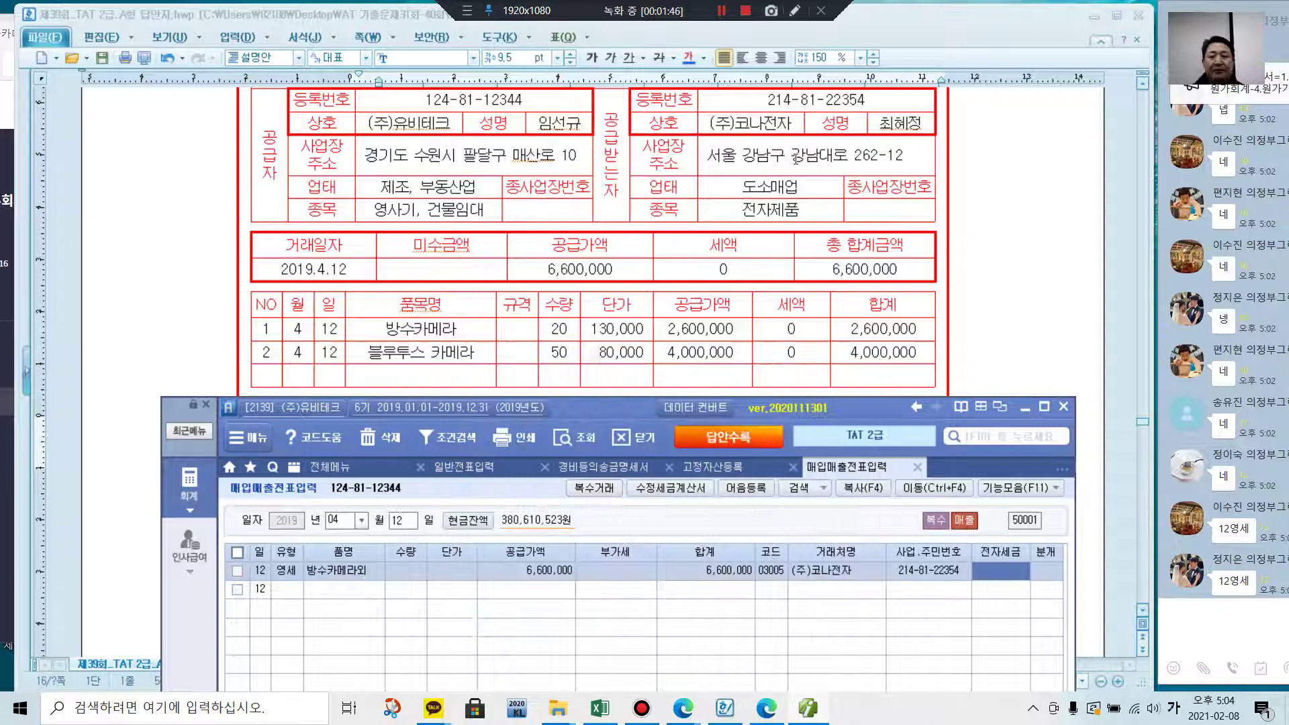
key("Return")
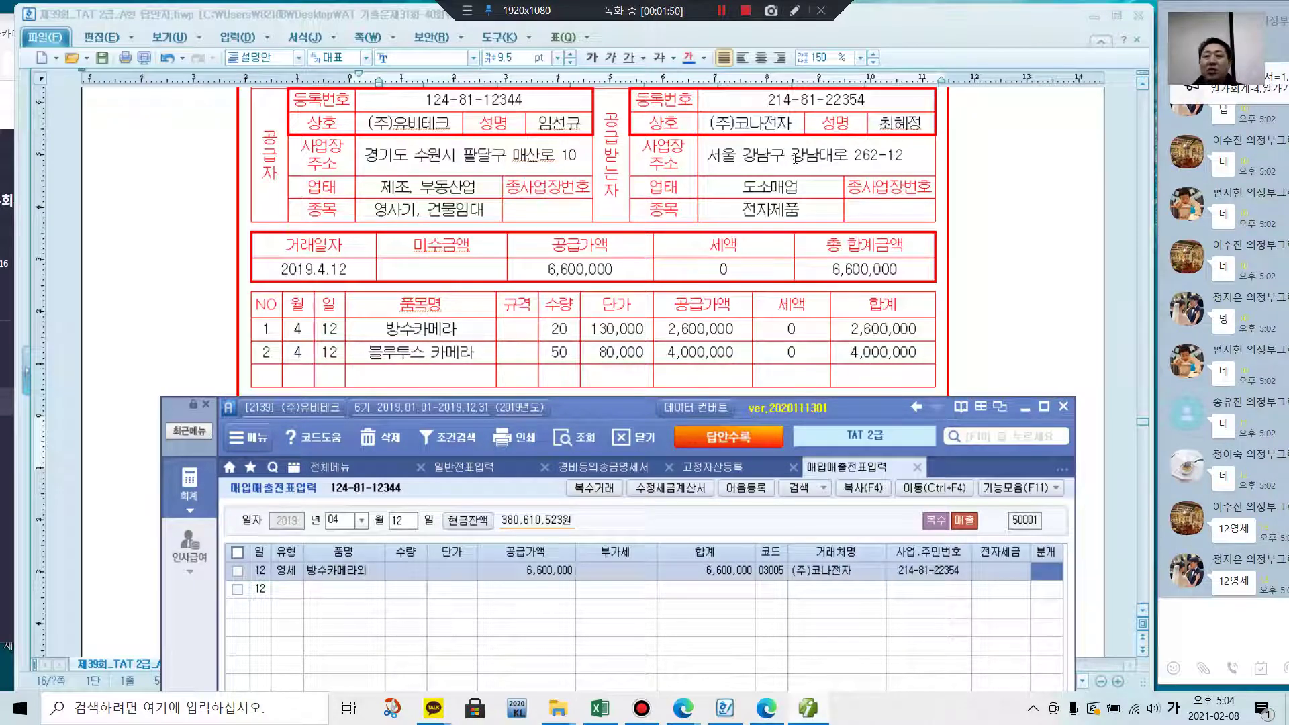
type("2")
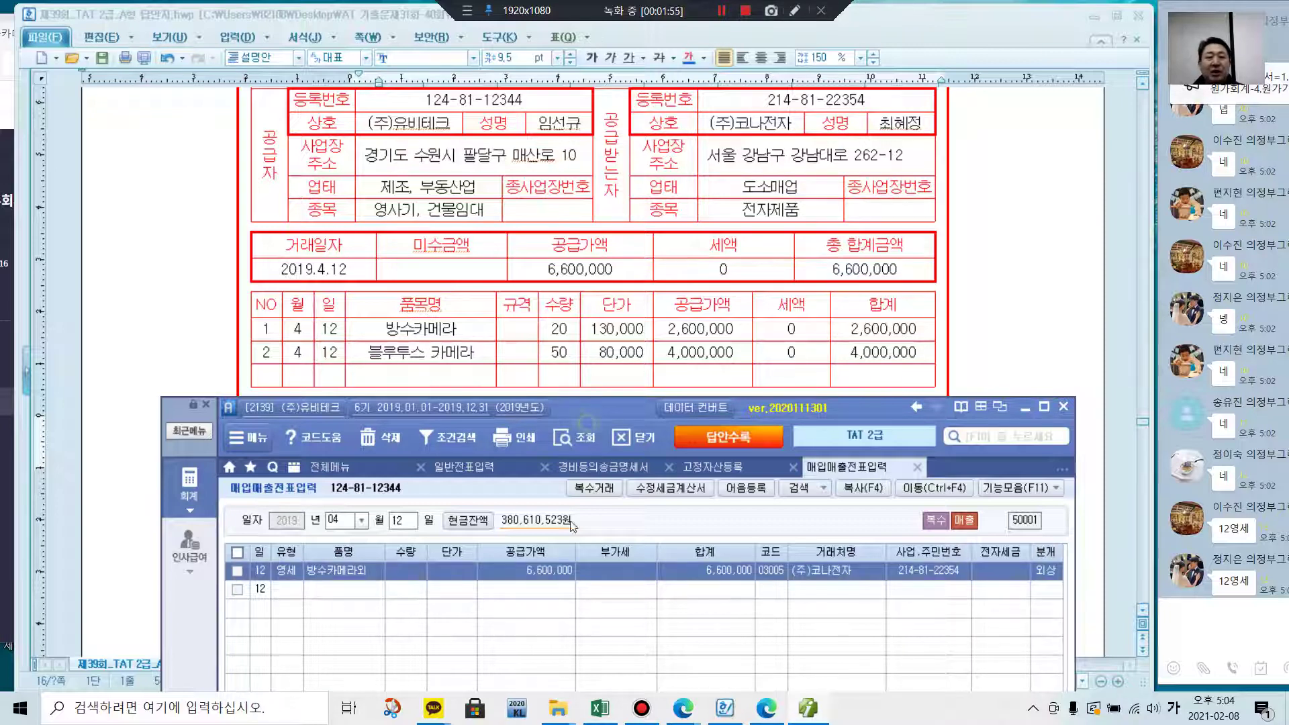
- Change the customer of the 외상매출금 debit line to 비씨카드
left_click_drag(590, 413, 600, 155)
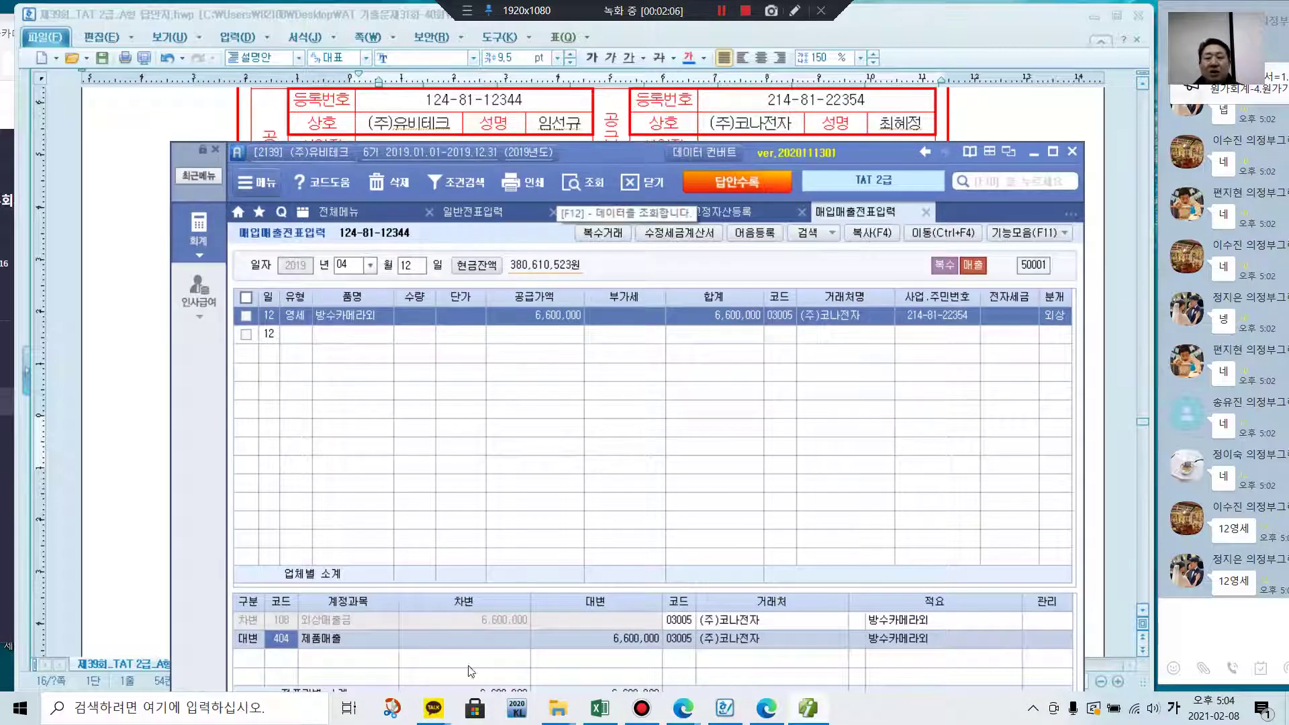
left_click(681, 625)
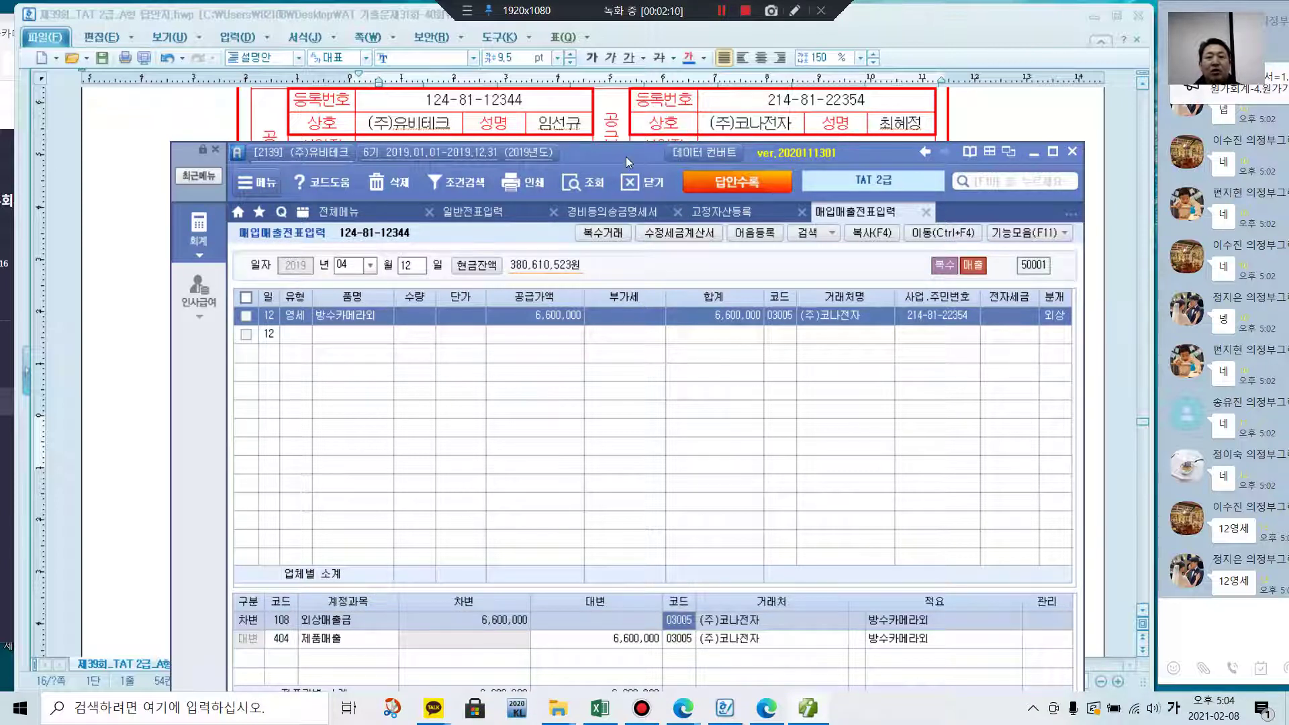
type("비씨")
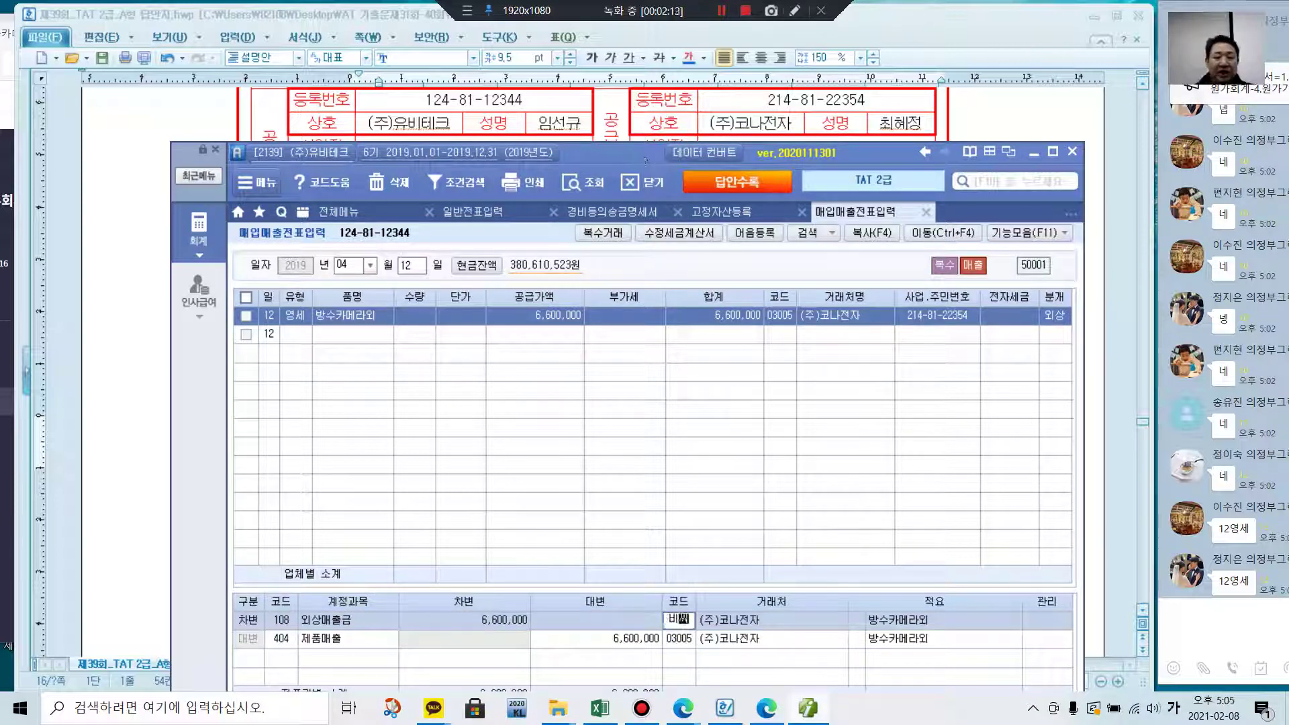
key("Return")
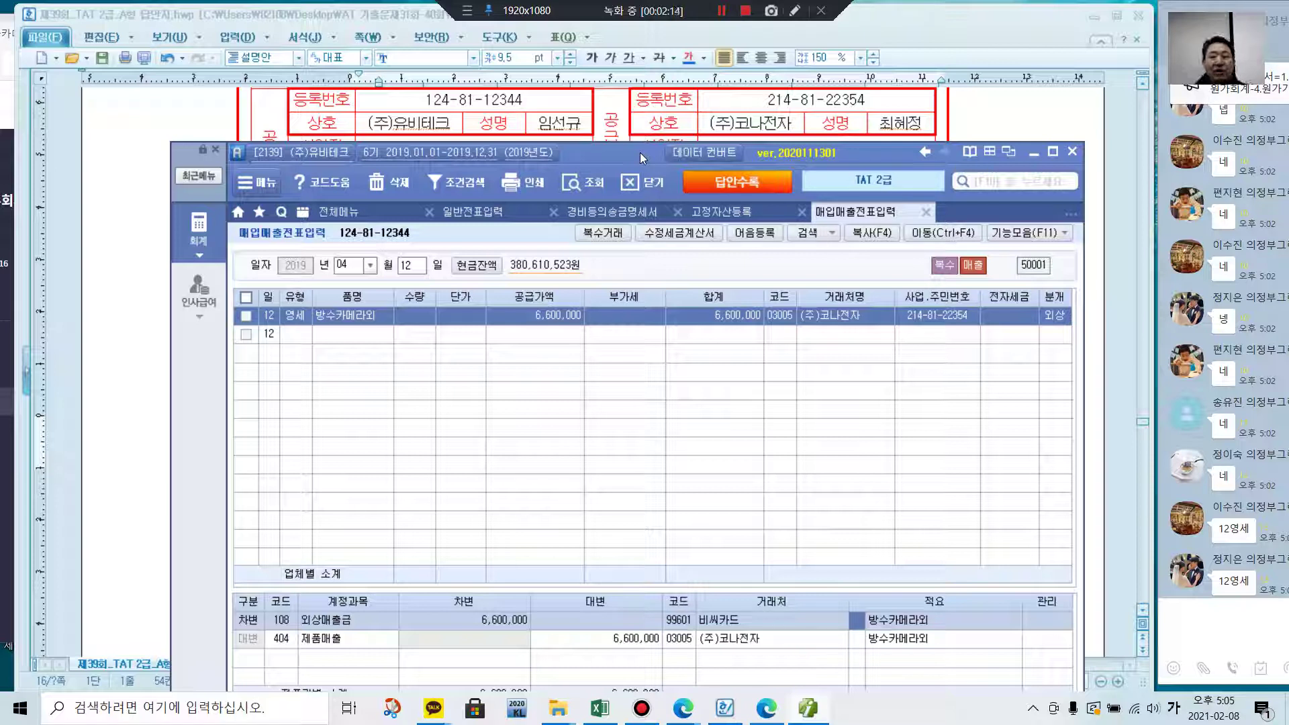
key("Return")
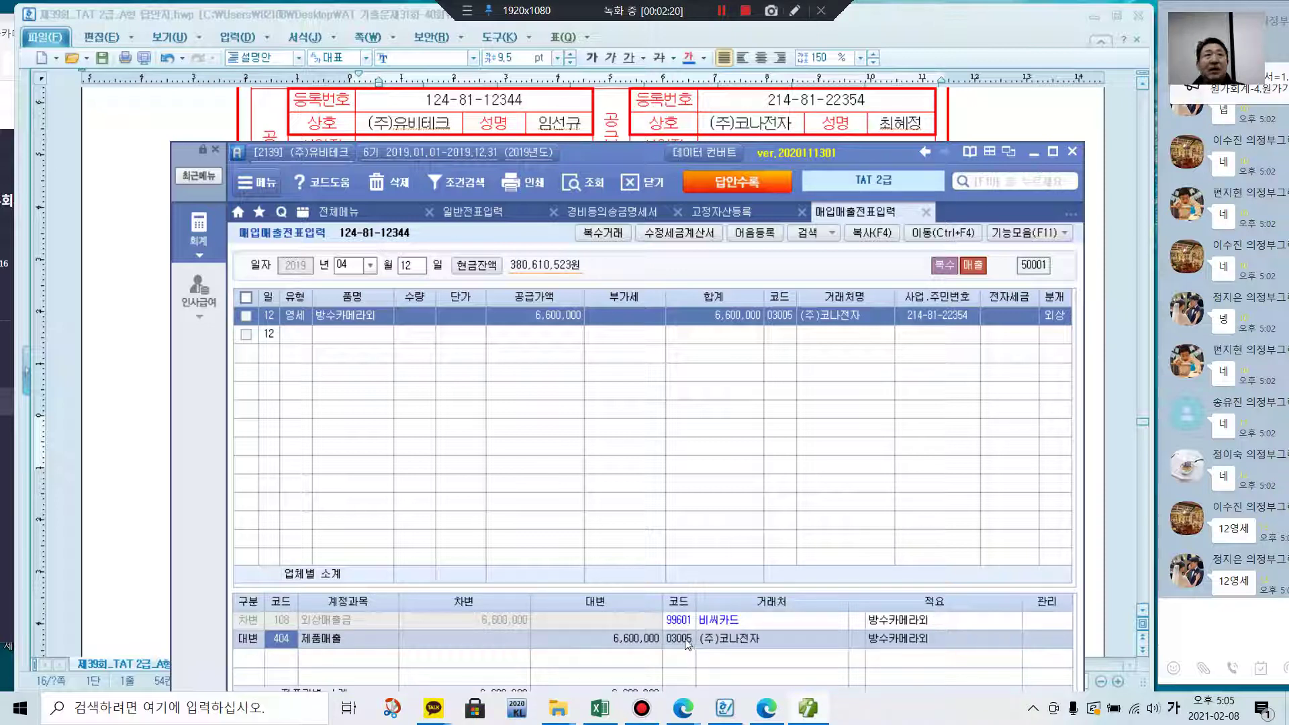
- Accept the 제품매출 credit line with (주)코나전자 as customer and complete the voucher entry
left_click(786, 643)
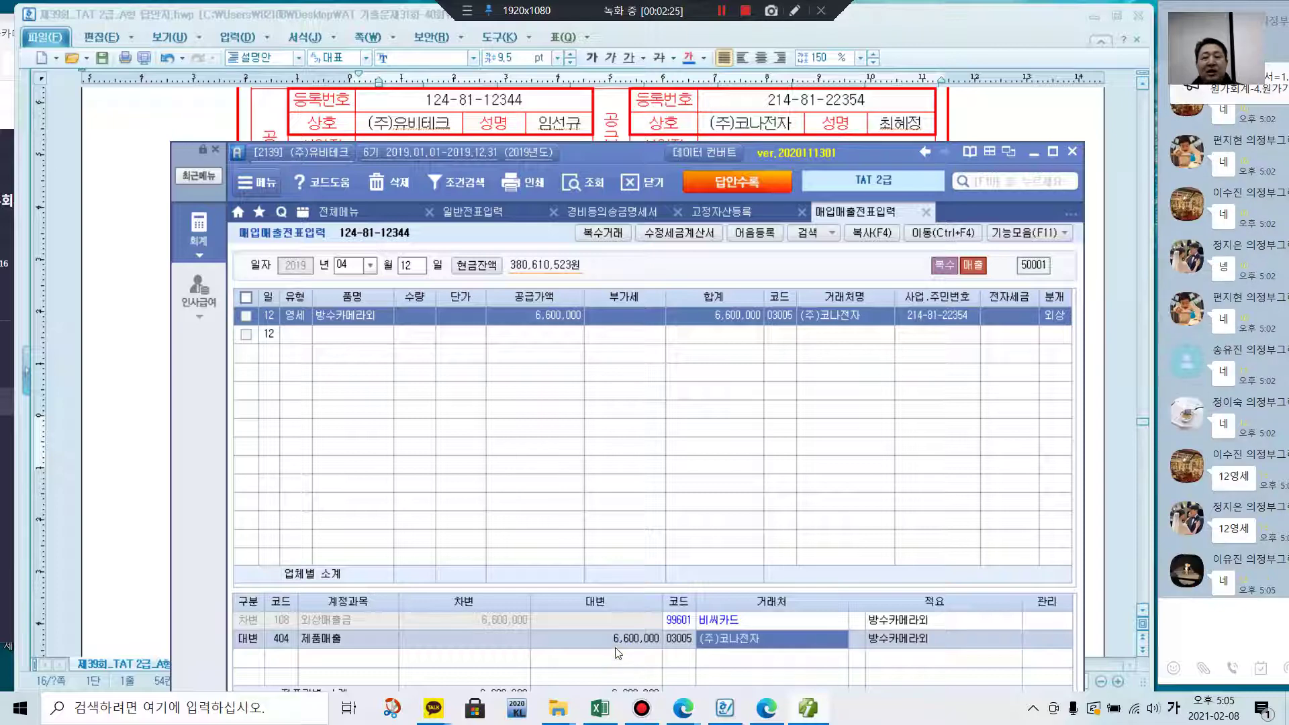
key("Return")
key("Return")
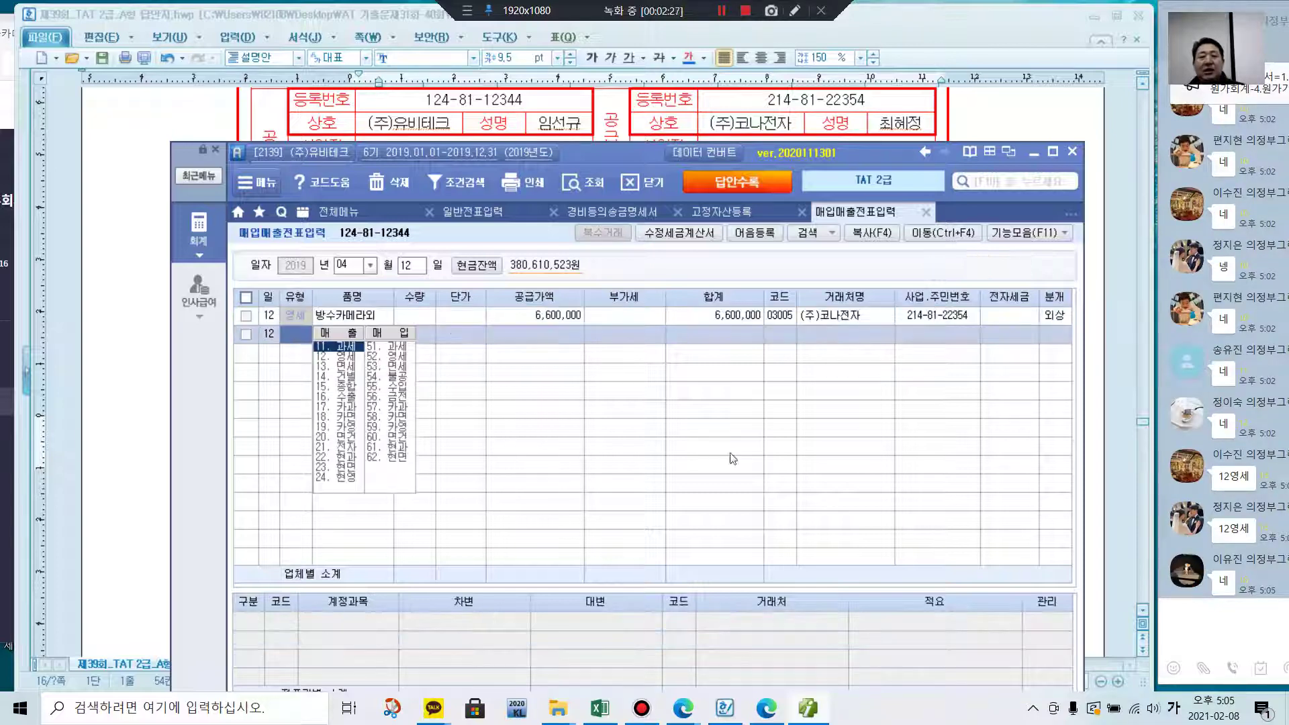
mouse_move(591, 162)
left_mouse_down()
mouse_move(614, 504)
mouse_move(576, 587)
mouse_move(566, 575)
mouse_move(574, 610)
mouse_move(574, 150)
left_mouse_up()
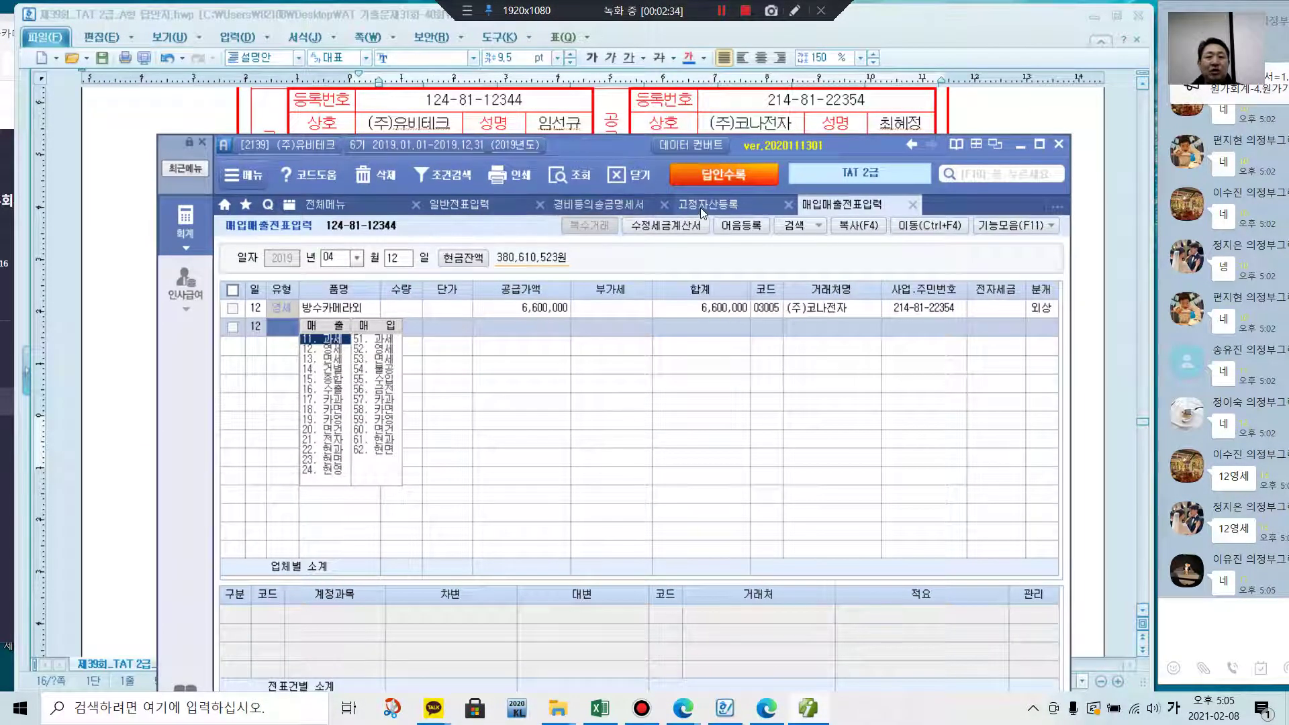
- Open 전자세금계산서 발행 및 내역관리 and list the sales invoices of all customers for 2019-04-12
left_click(333, 209)
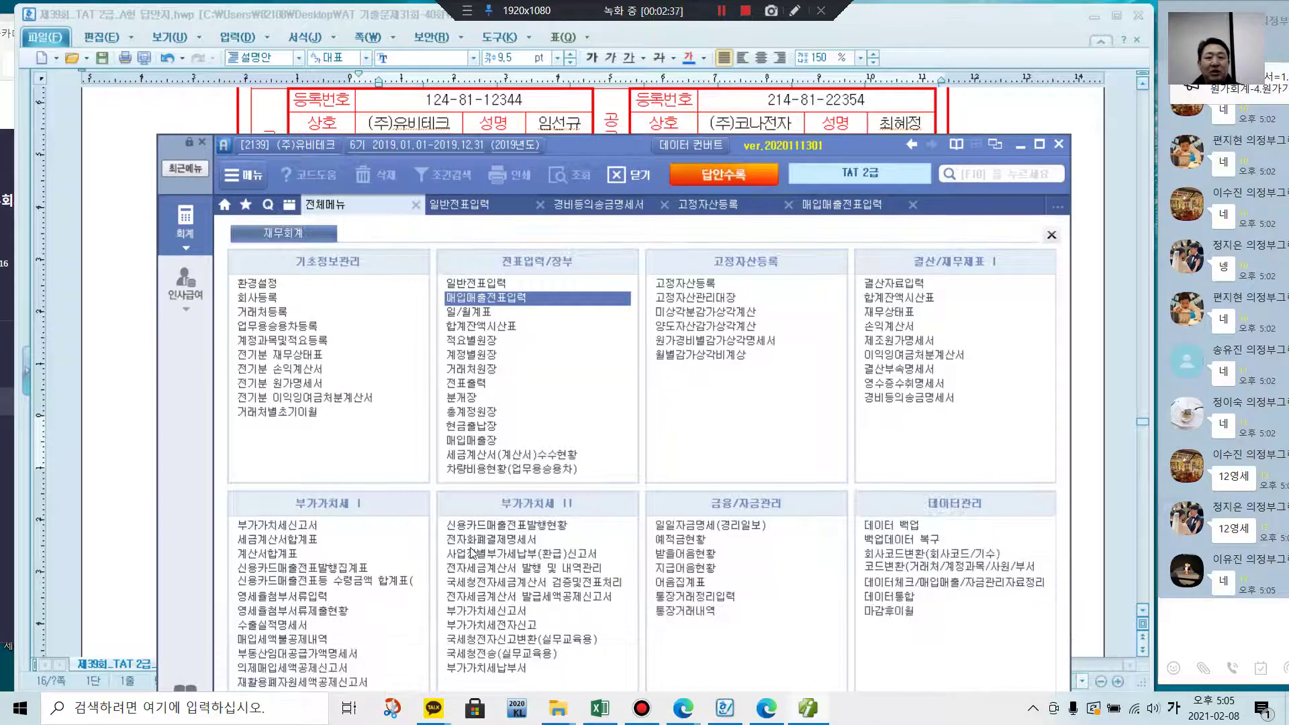
left_click(505, 569)
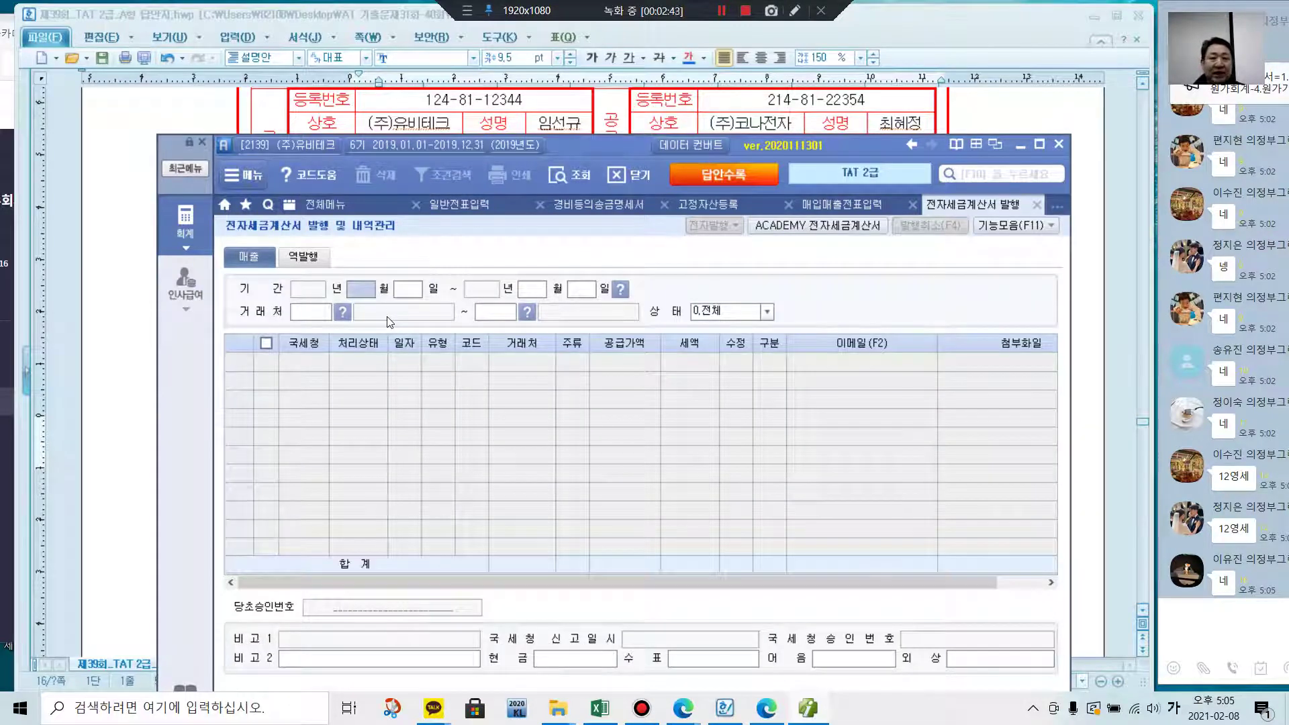
type("04")
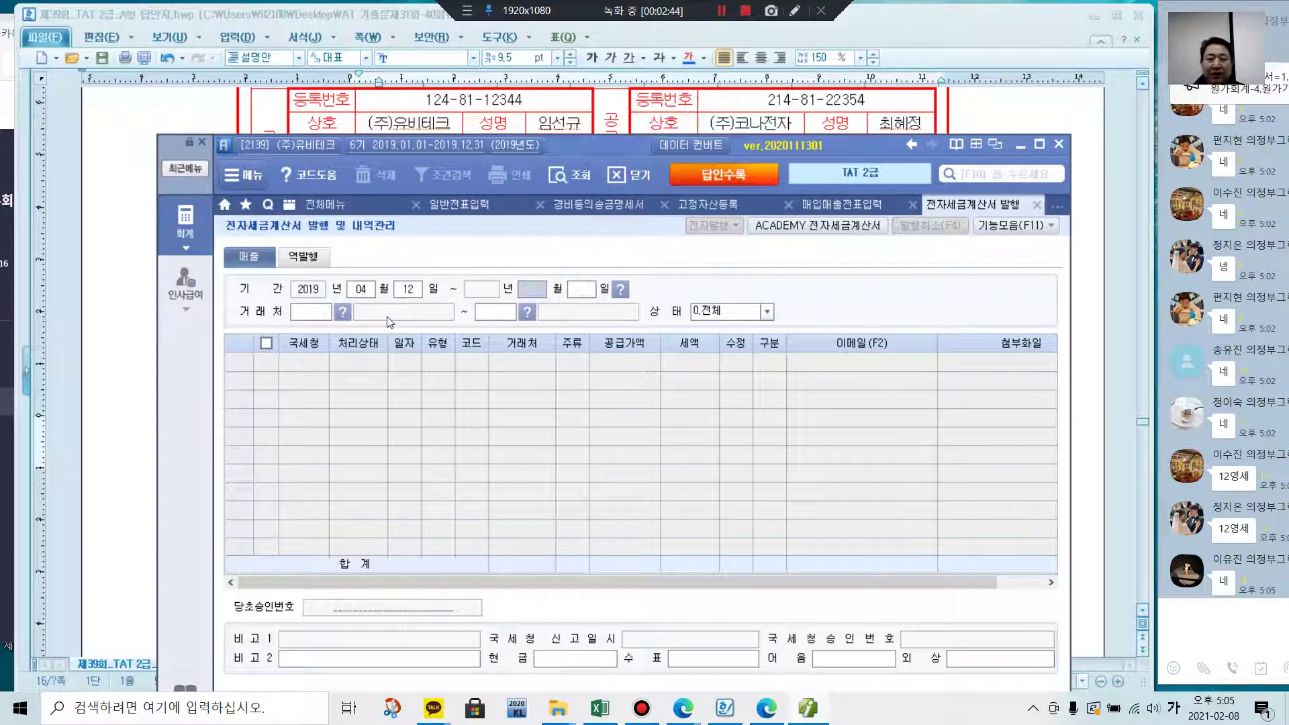
type("120412")
key("Return")
key("Return")
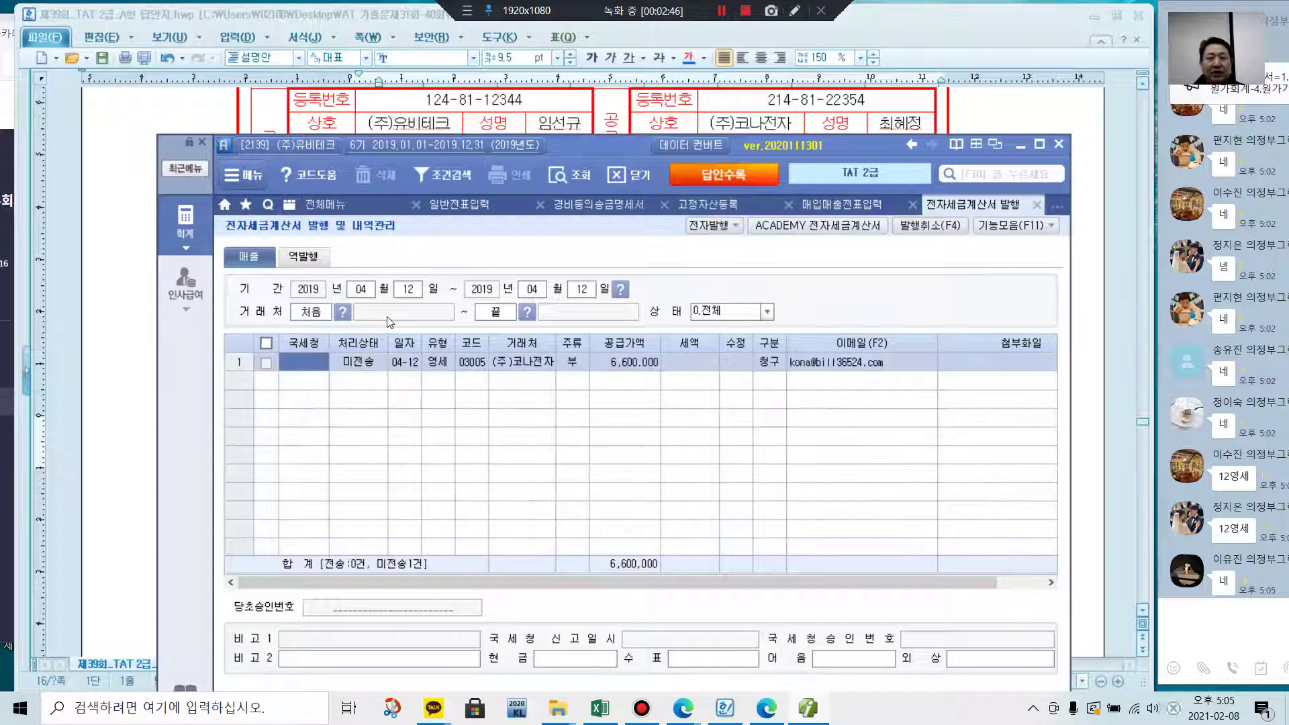
- Select the (주)코나전자 invoice, run 전자발행 with the prefilled login, and confirm its issue
left_click(266, 363)
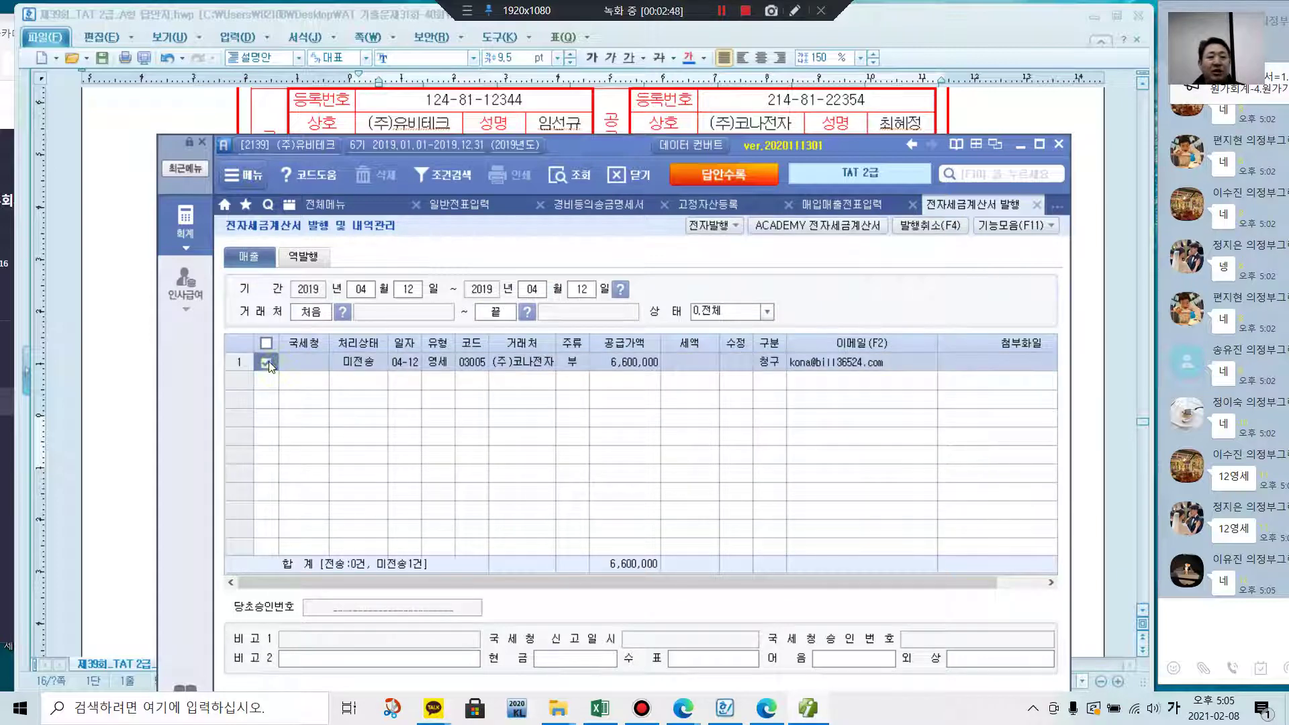
left_click(691, 228)
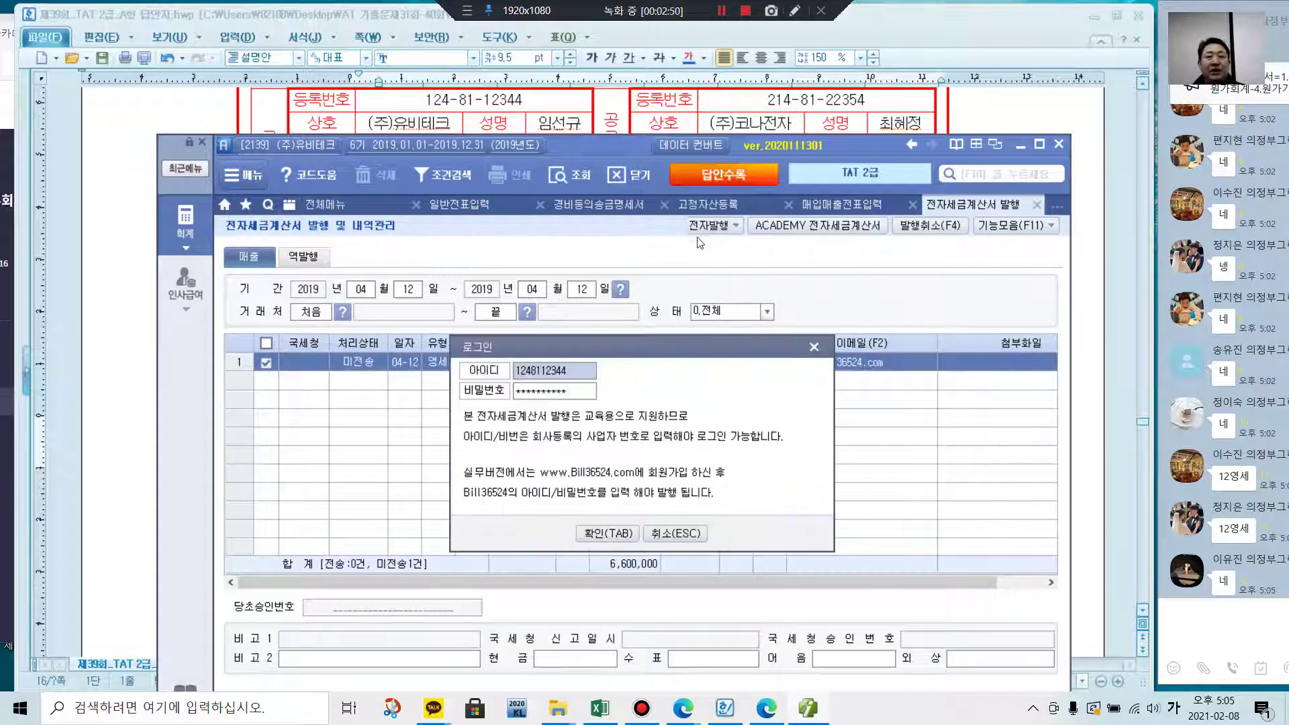
left_click(611, 537)
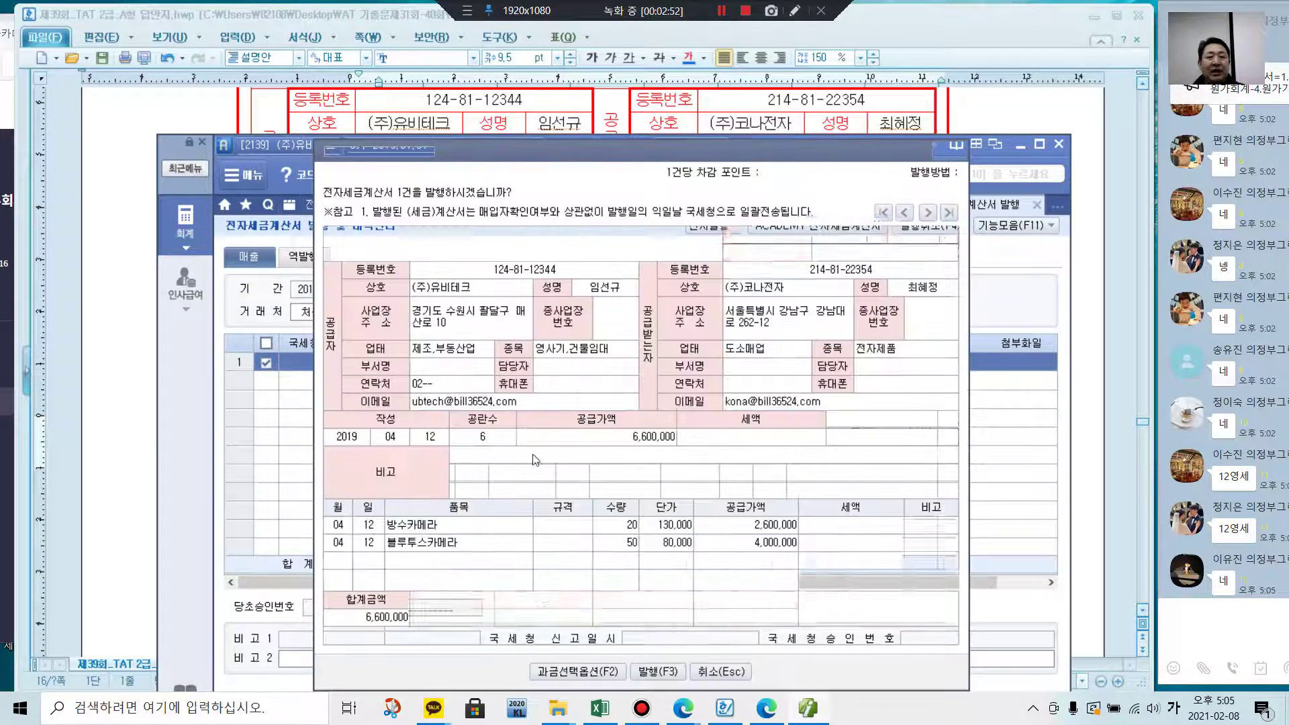
left_click(658, 671)
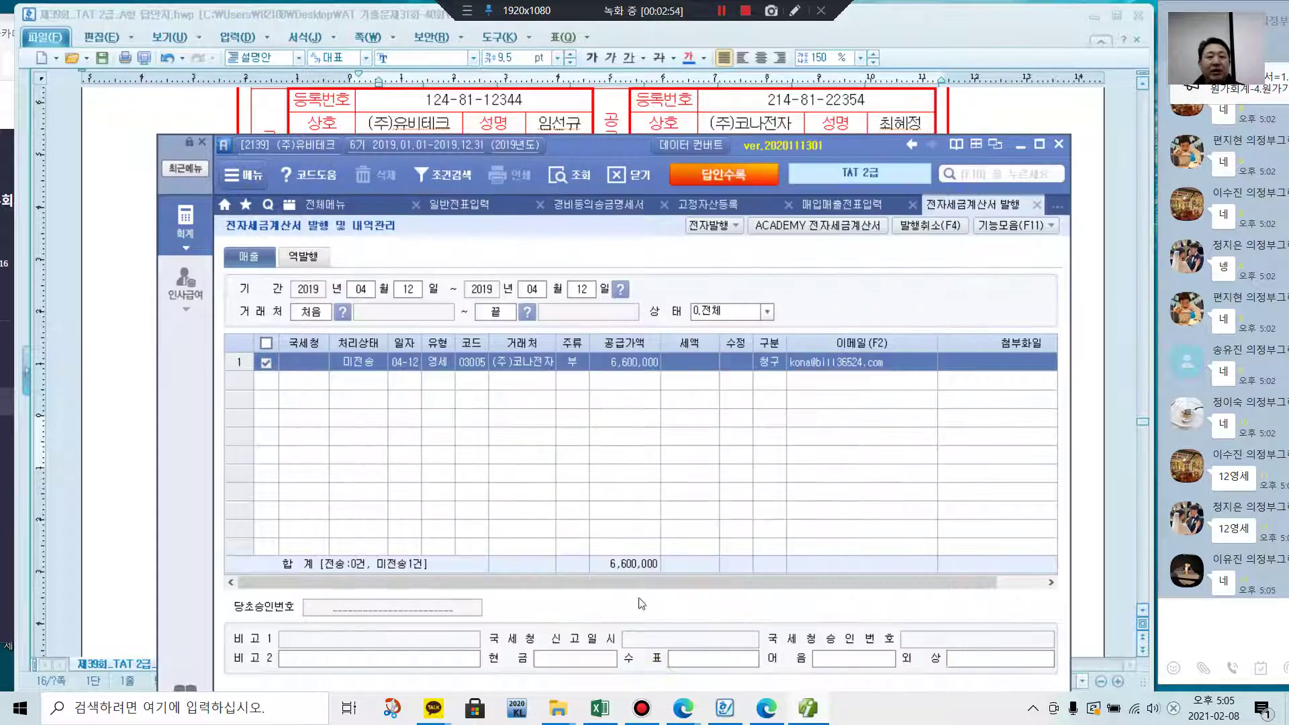
left_click(643, 393)
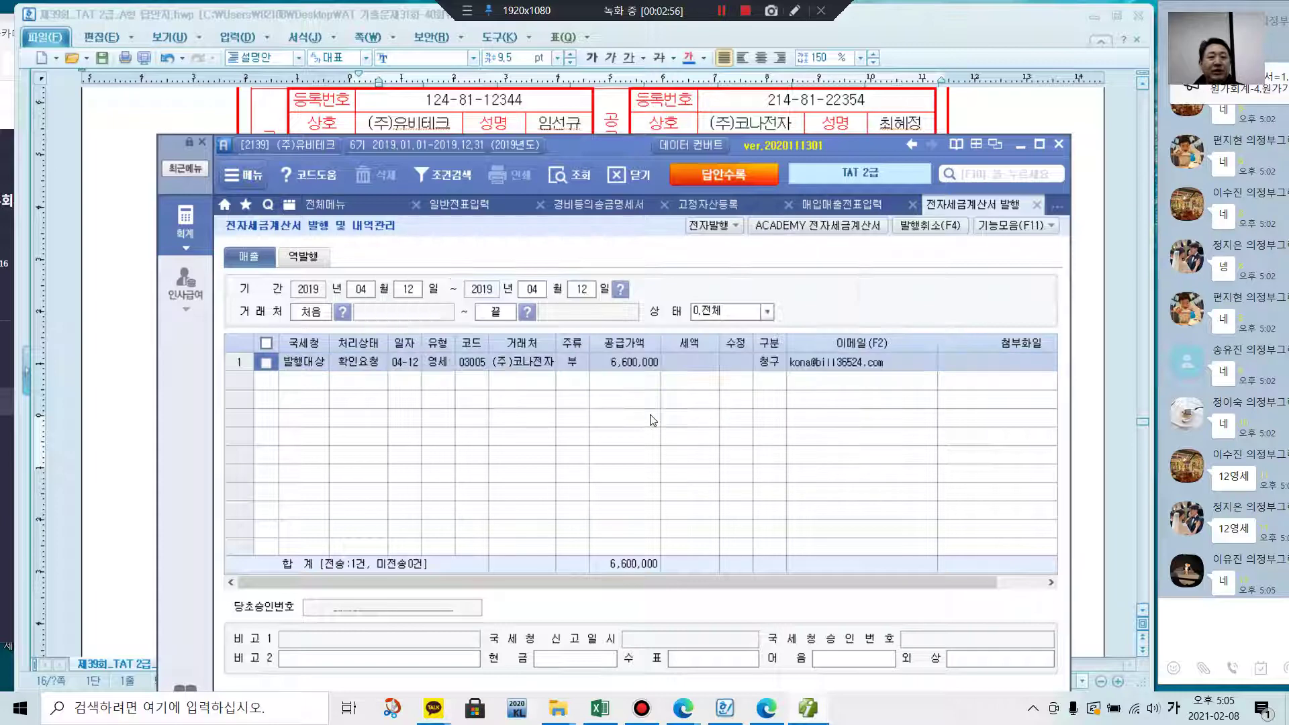
- Log in to ACADEMY 전자세금계산서, look up the 2019-04-12 sales invoice for (주)코나전자, and issue it
left_click(785, 225)
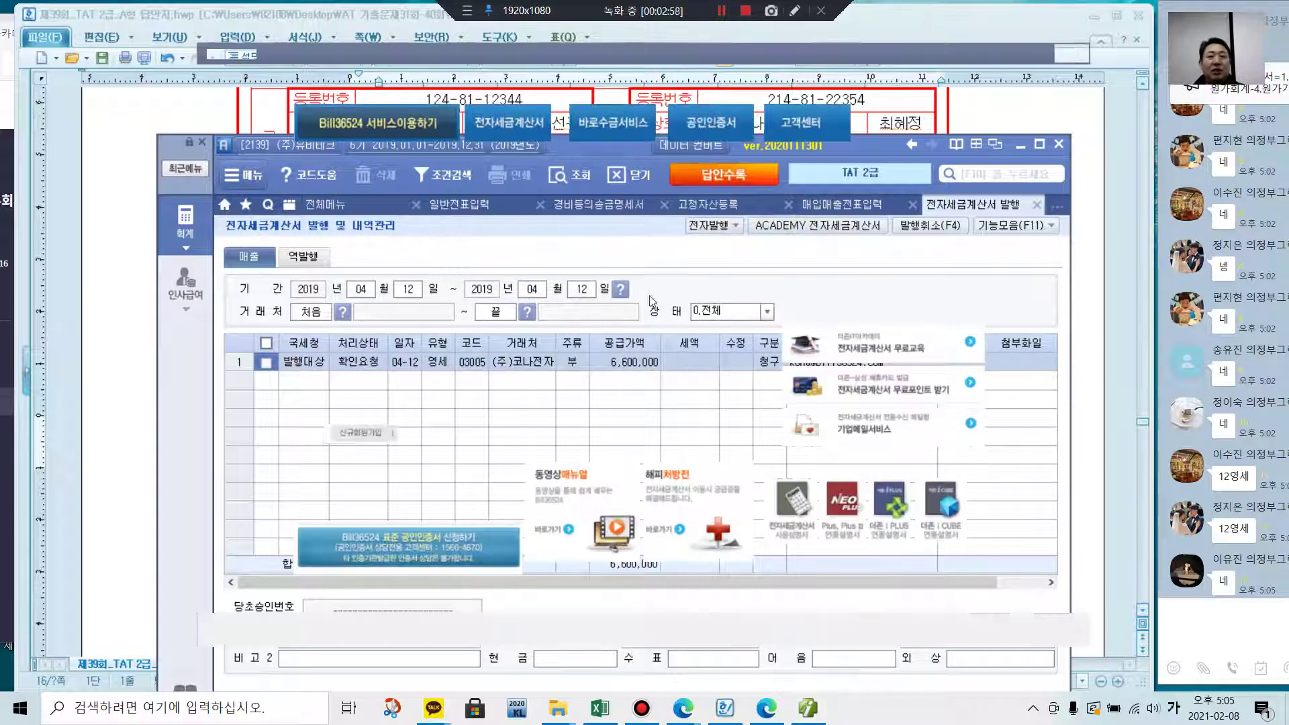
left_click(465, 384)
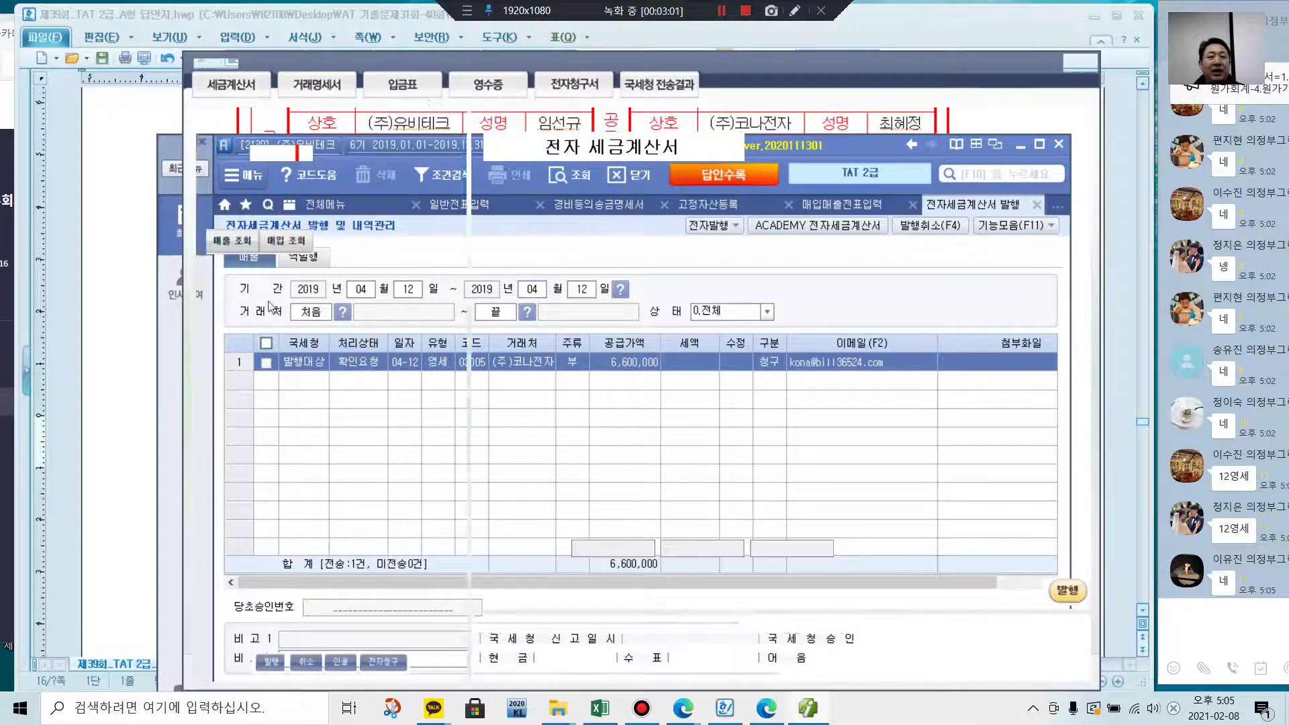
left_click(230, 241)
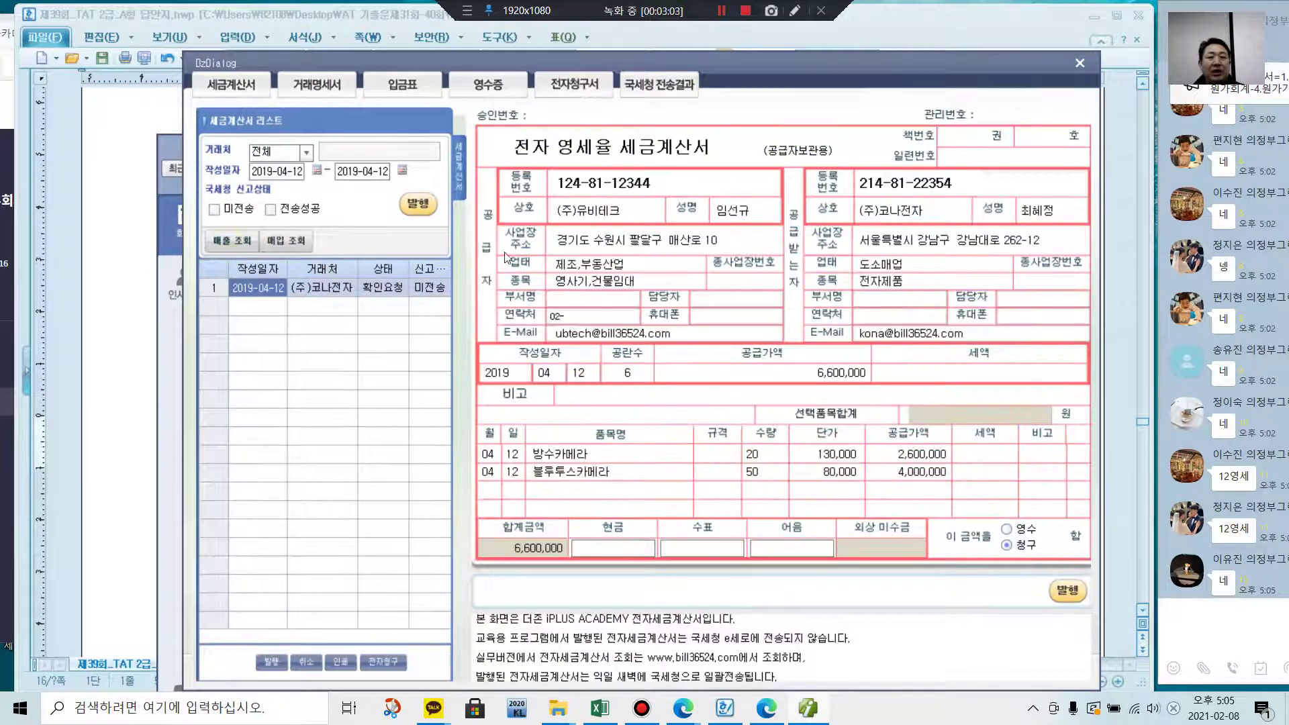
left_click(411, 210)
left_click(648, 402)
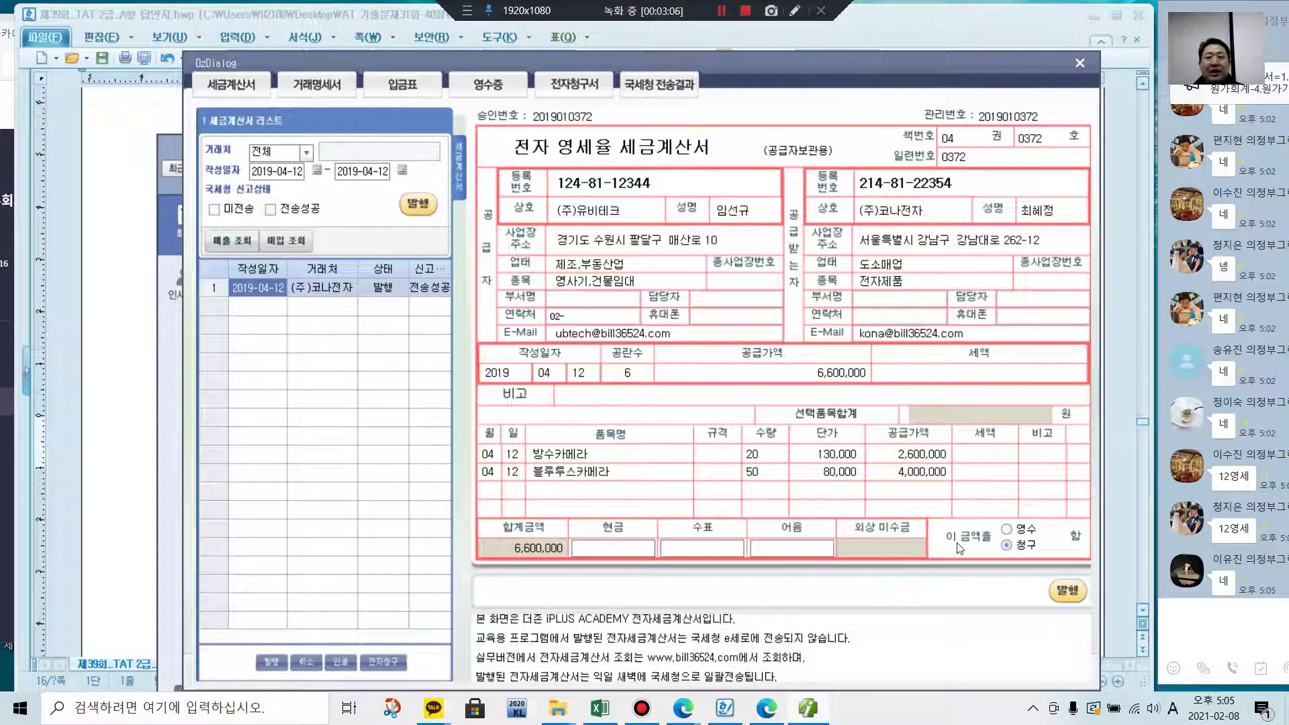
left_click(1065, 590)
left_click(644, 395)
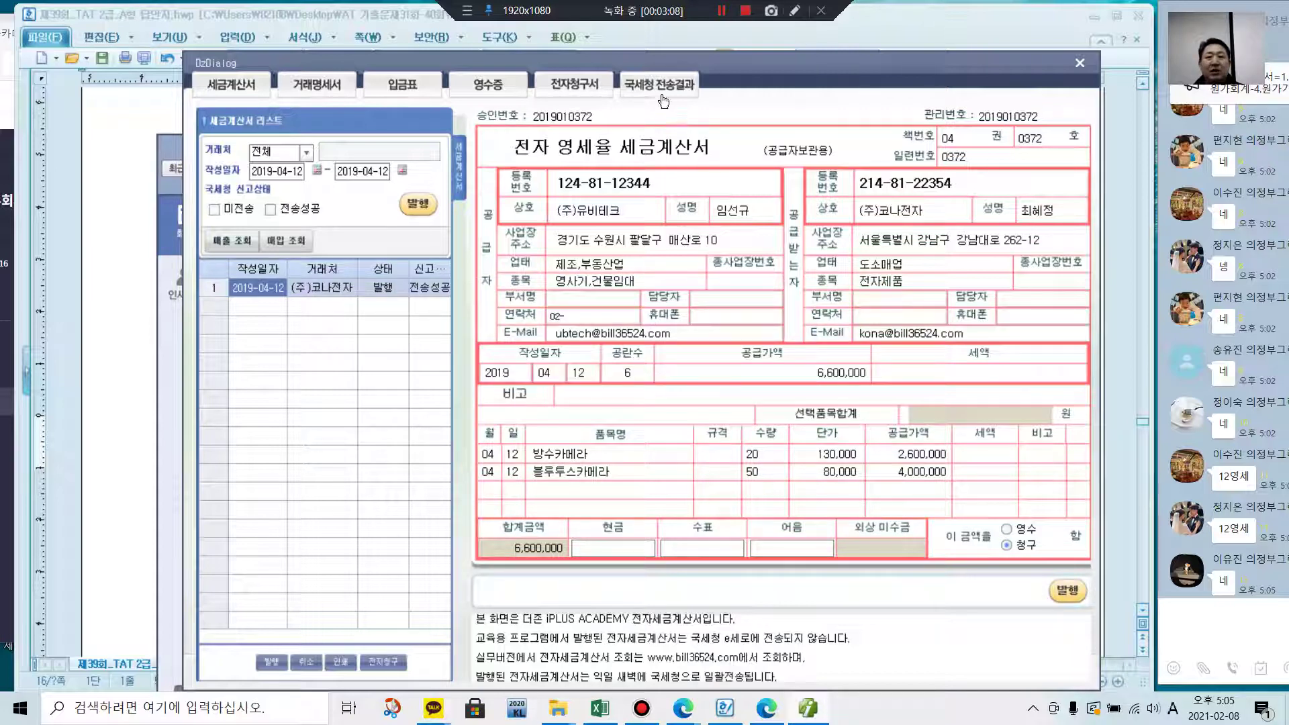
- Check the sales results under 국세청 전송결과, close the service, and refresh the April 12 list in 매입매출전표입력
left_click(660, 86)
left_click(238, 243)
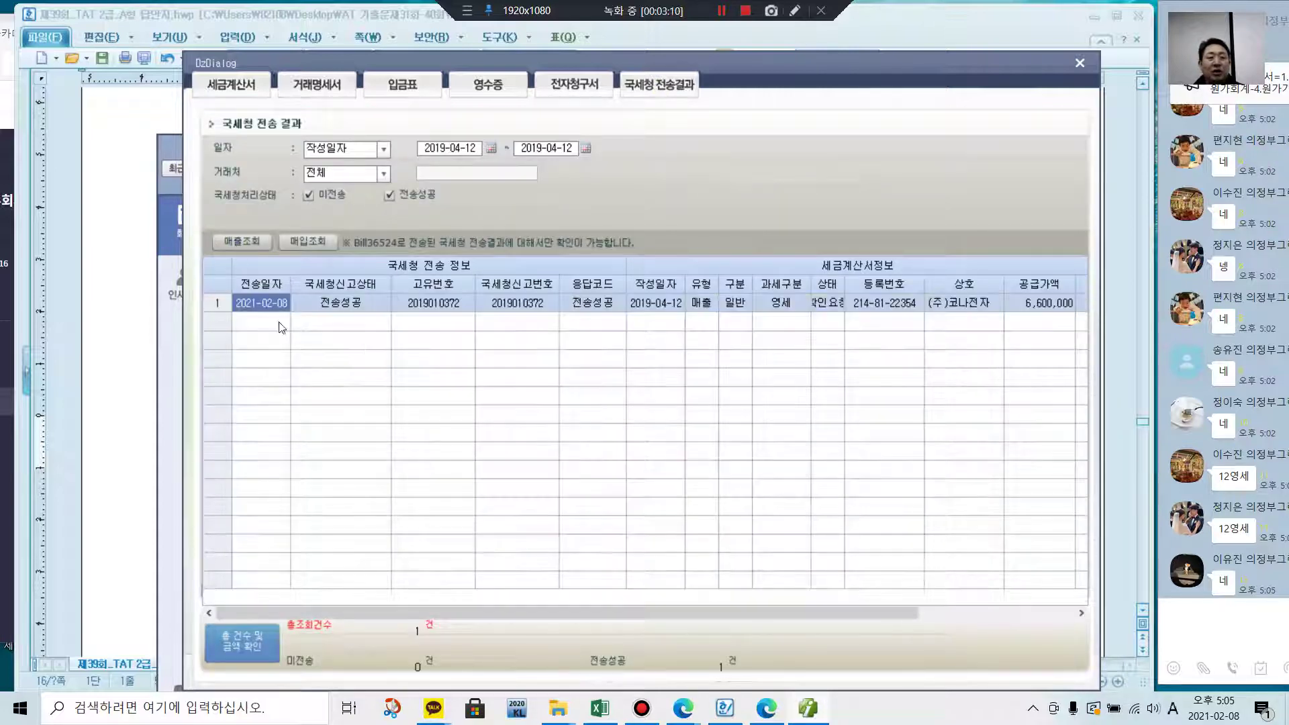
left_click(1077, 66)
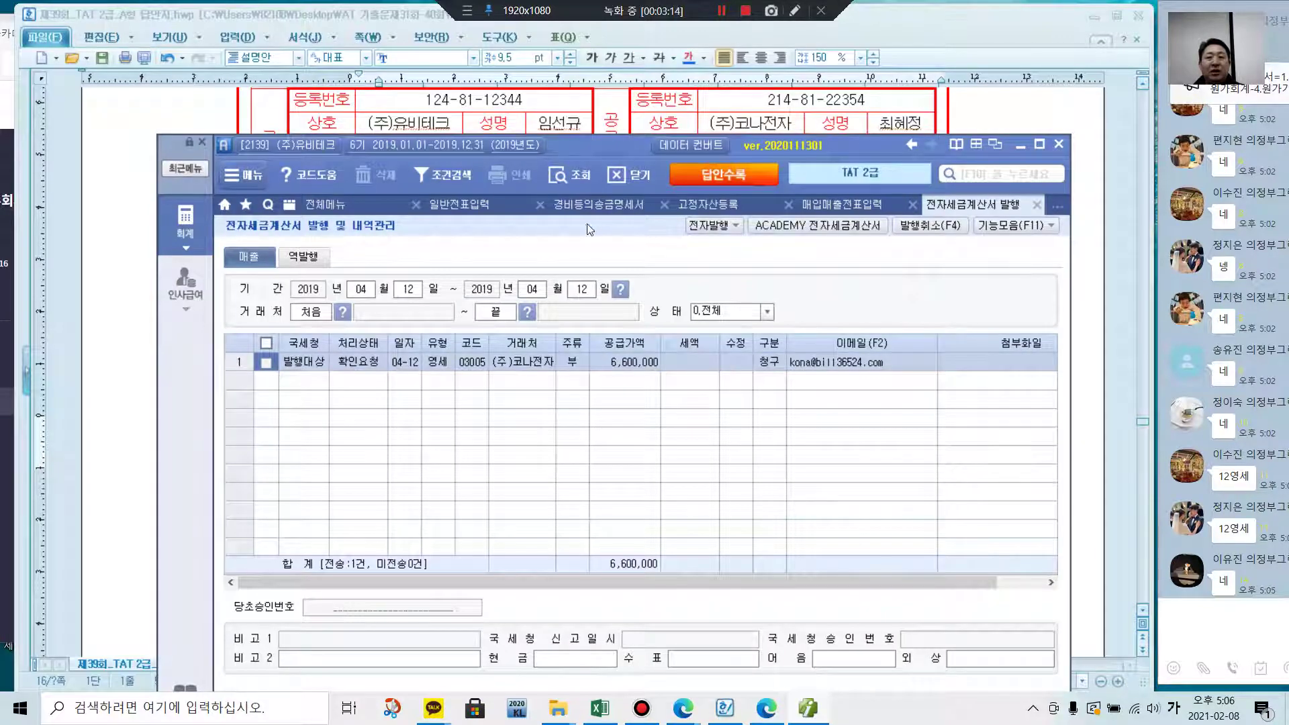
left_click(866, 205)
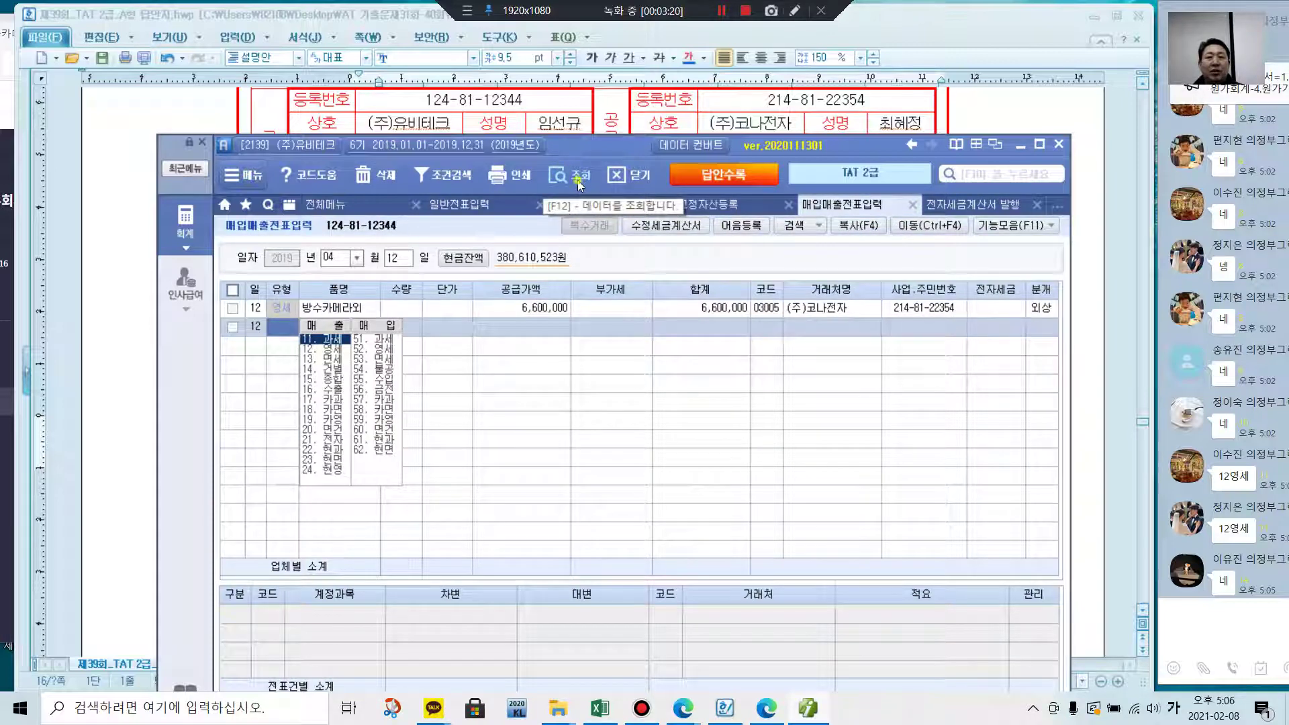
key("Escape")
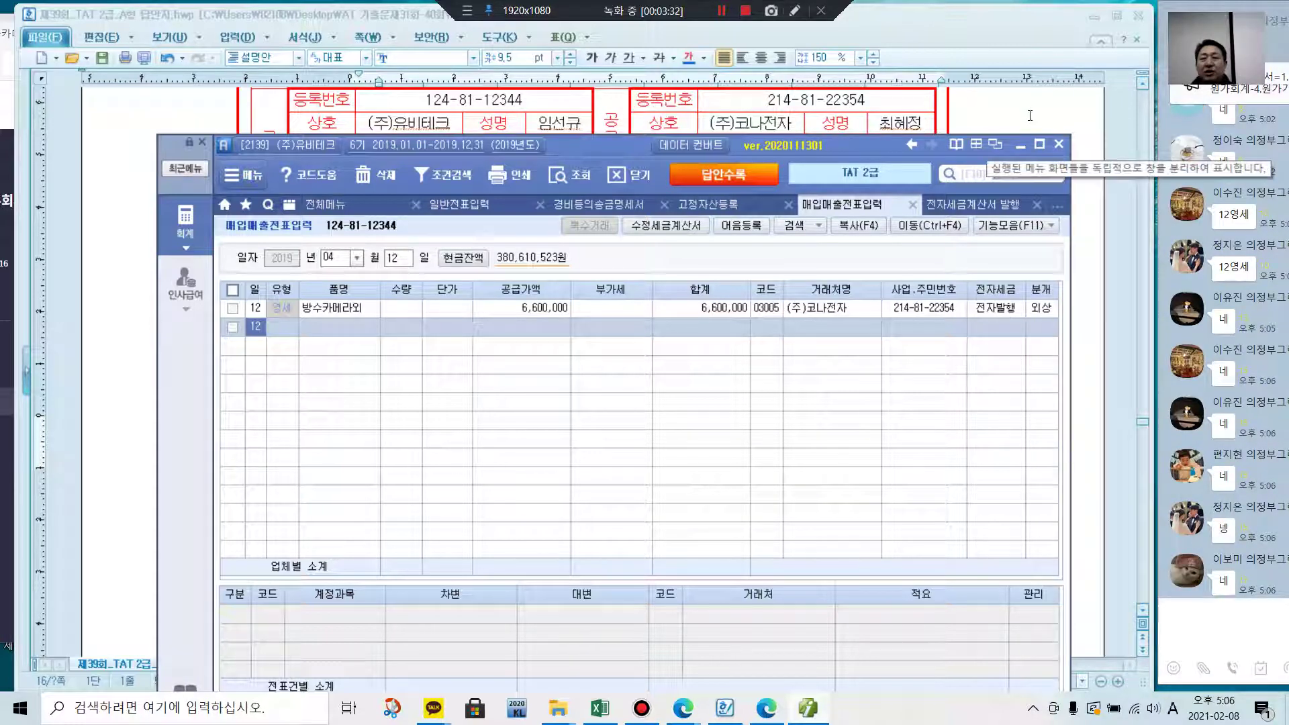
- Switch to the exam document in the Hangul word processor and read the 수정전자세금계산서 발행 question for (주)성음캠
left_click(1114, 252)
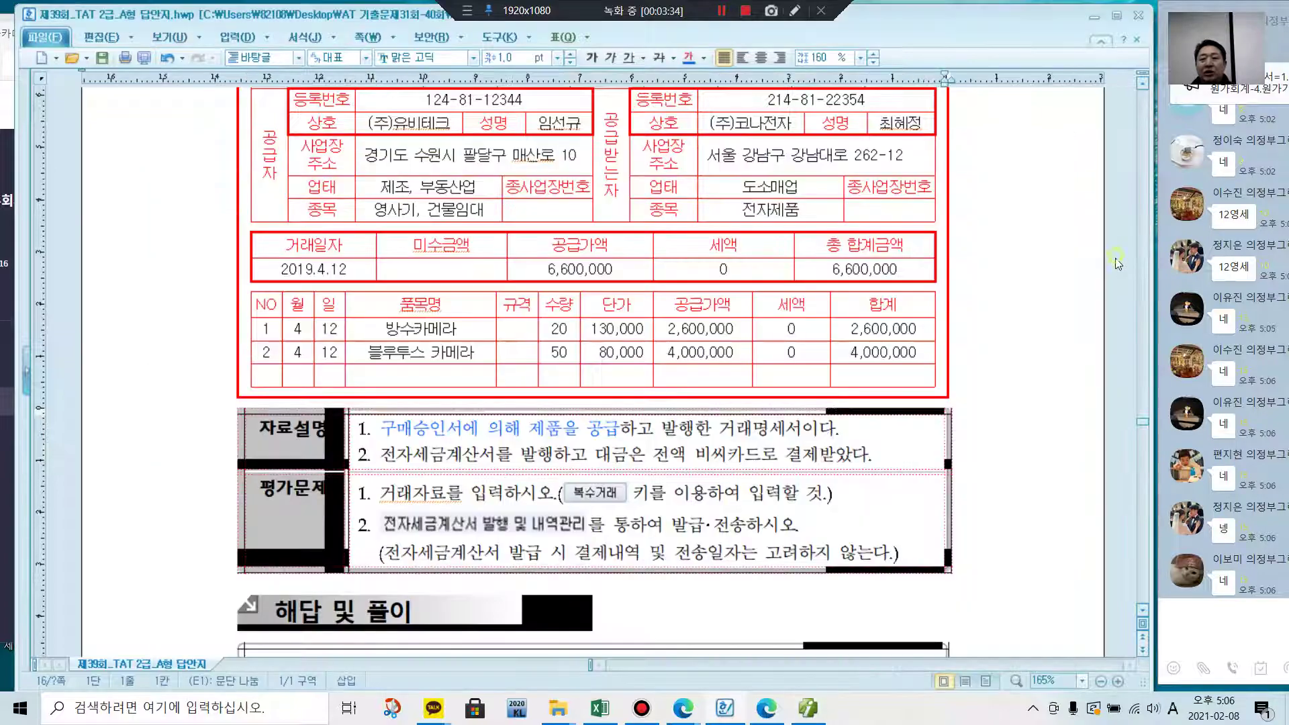
scroll(799, 447, "down", 10)
scroll(799, 446, "down", 10)
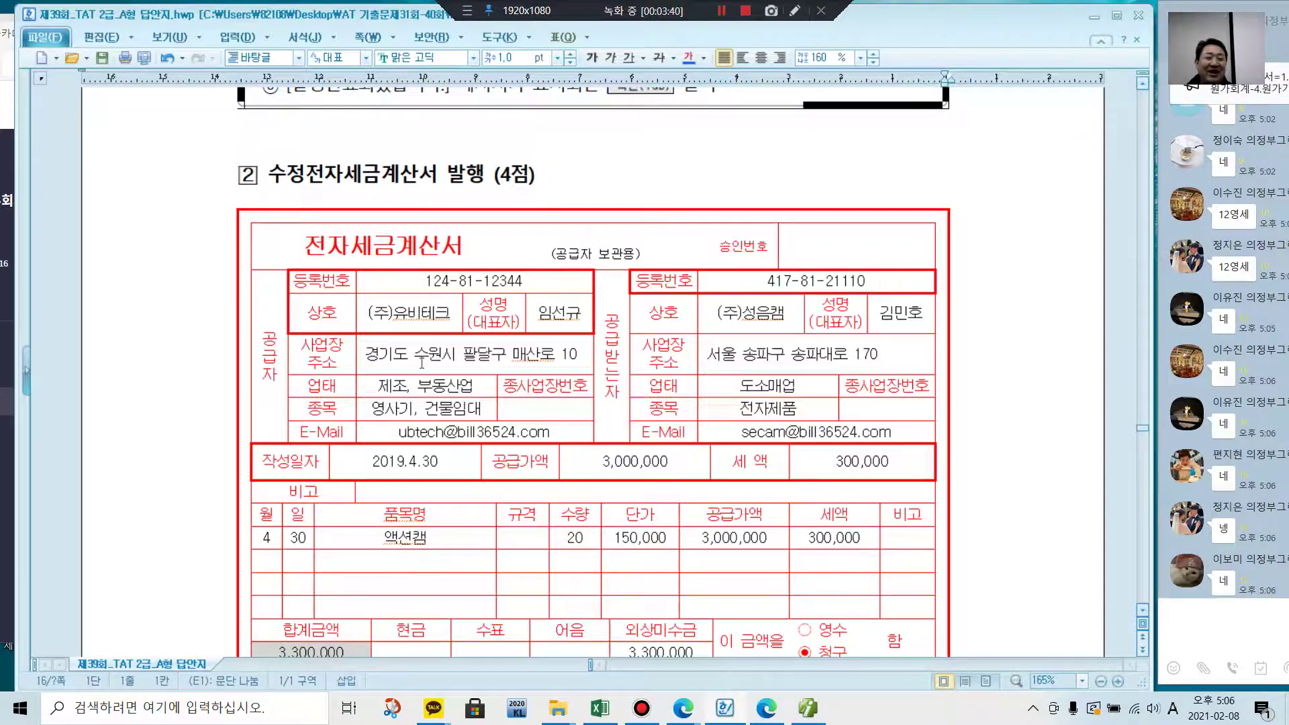
scroll(421, 362, "down", 3)
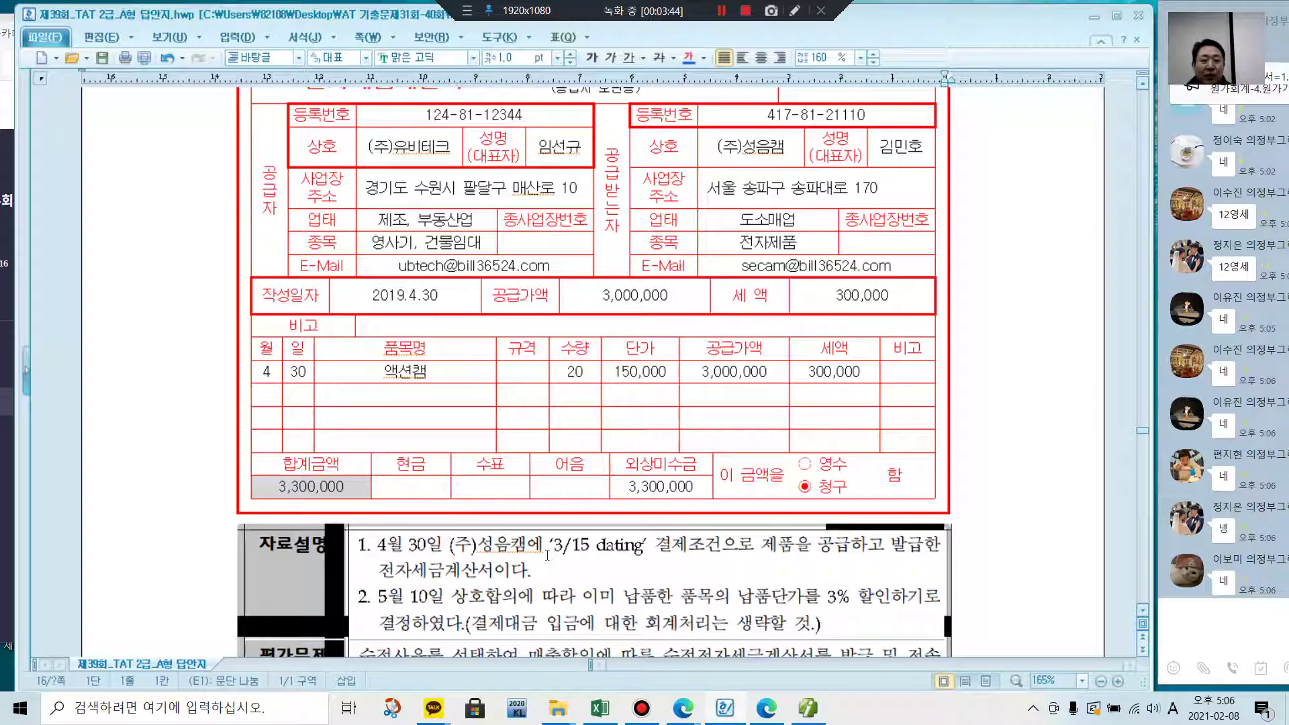
- Turn on the drawing mode, circle "dating" in the payment terms, and draw an arrow from 15 to 3
left_click(794, 10)
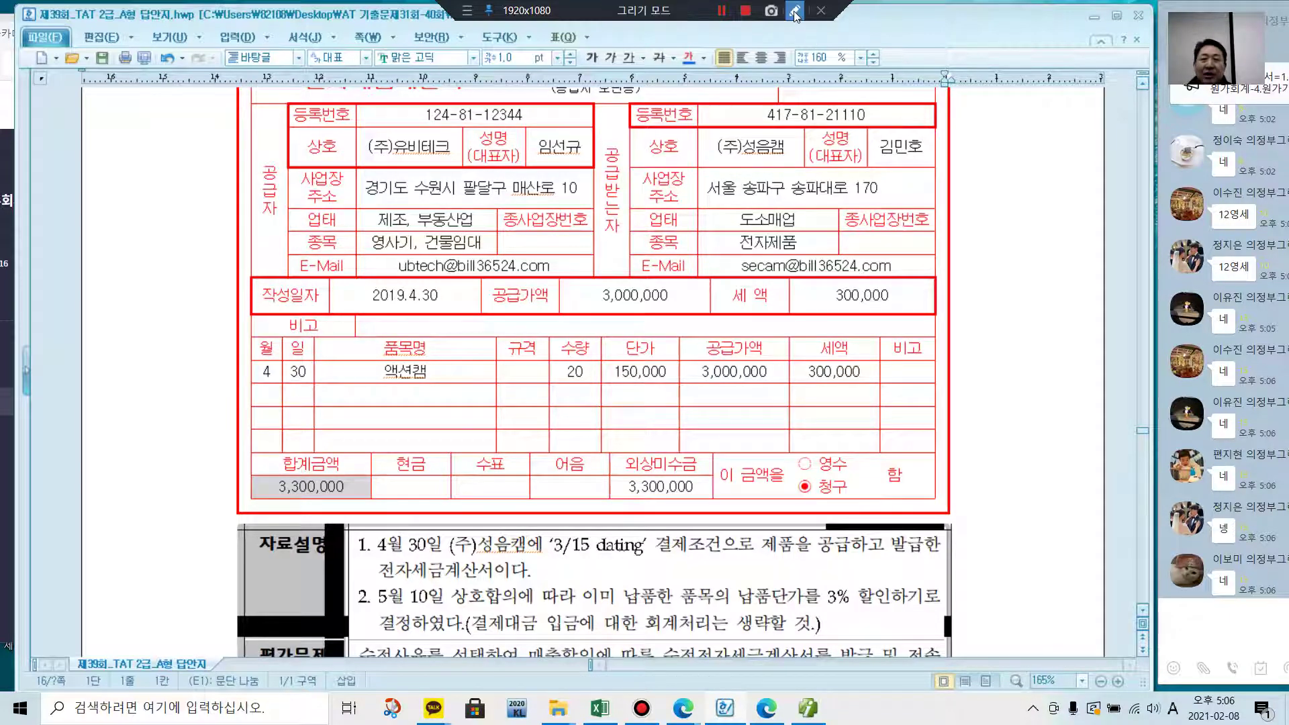
left_click(1273, 59)
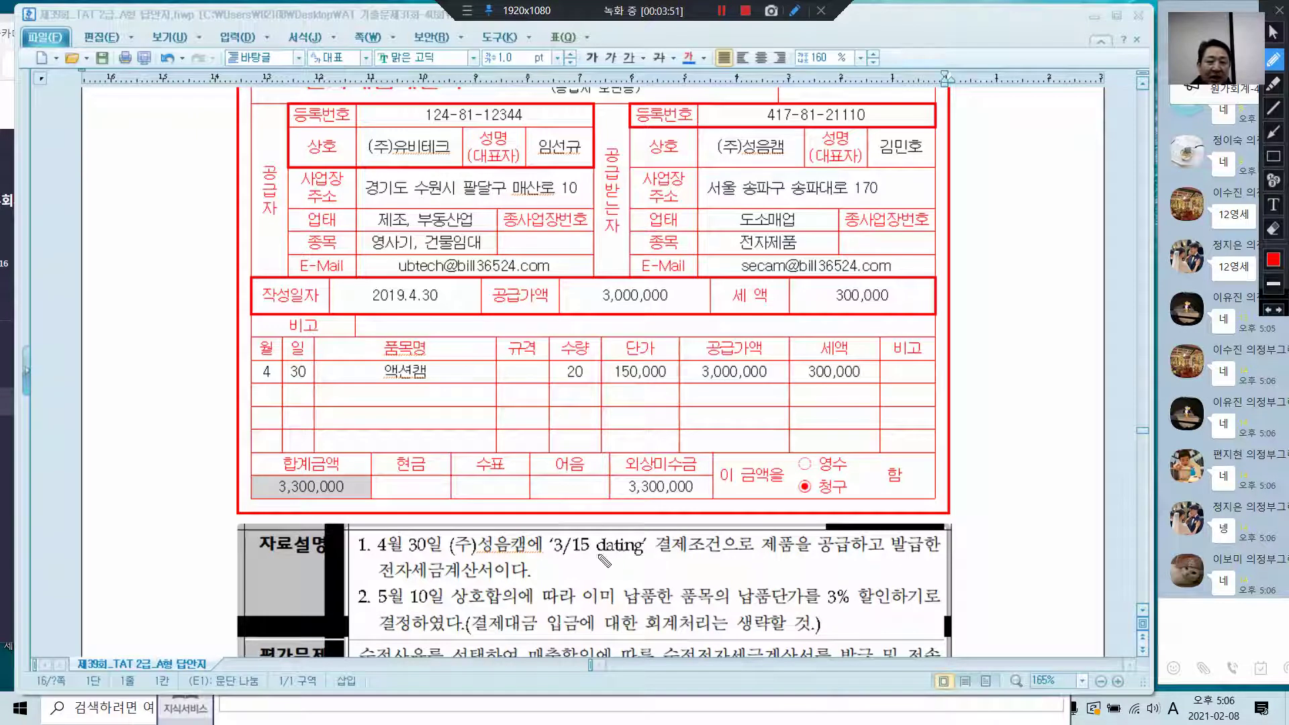
mouse_move(652, 554)
left_mouse_down()
mouse_move(597, 560)
mouse_move(666, 560)
left_mouse_up()
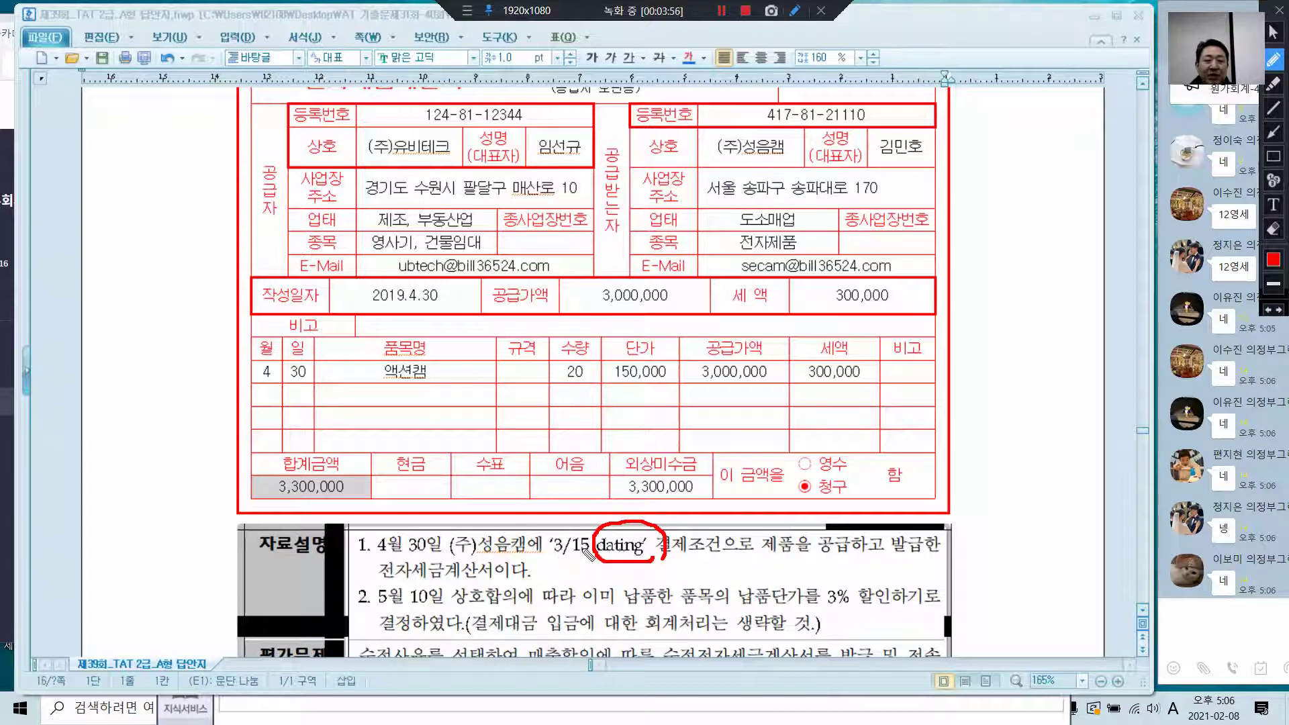
mouse_move(588, 532)
left_mouse_down()
mouse_move(592, 490)
mouse_move(570, 465)
mouse_move(542, 468)
mouse_move(557, 525)
left_mouse_up()
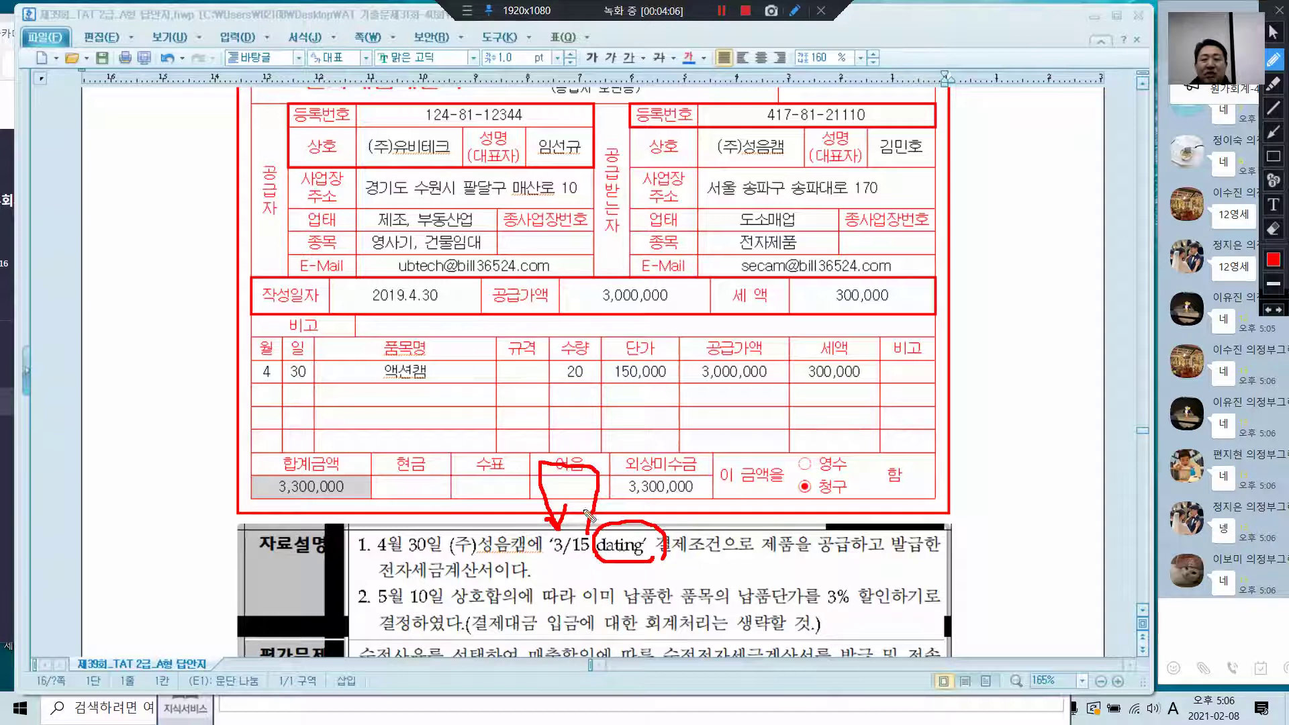
- Mark the unit price and supply value in red and write the discount calculation × 3% = △90,000 beside them
left_click_drag(649, 393, 621, 381)
left_click_drag(724, 403, 737, 346)
mouse_move(765, 389)
left_mouse_down()
mouse_move(746, 419)
mouse_move(784, 411)
mouse_move(778, 424)
left_mouse_up()
mouse_move(825, 357)
left_mouse_down()
mouse_move(799, 470)
mouse_move(821, 443)
left_mouse_up()
mouse_move(798, 398)
left_mouse_down()
mouse_move(866, 420)
mouse_move(865, 431)
mouse_move(887, 408)
mouse_move(906, 426)
mouse_move(902, 486)
left_mouse_up()
mouse_move(925, 416)
left_mouse_down()
mouse_move(941, 417)
mouse_move(948, 444)
mouse_move(969, 414)
mouse_move(1052, 435)
mouse_move(1067, 401)
left_mouse_up()
mouse_move(876, 369)
left_mouse_down()
mouse_move(860, 392)
mouse_move(887, 384)
mouse_move(876, 368)
left_mouse_up()
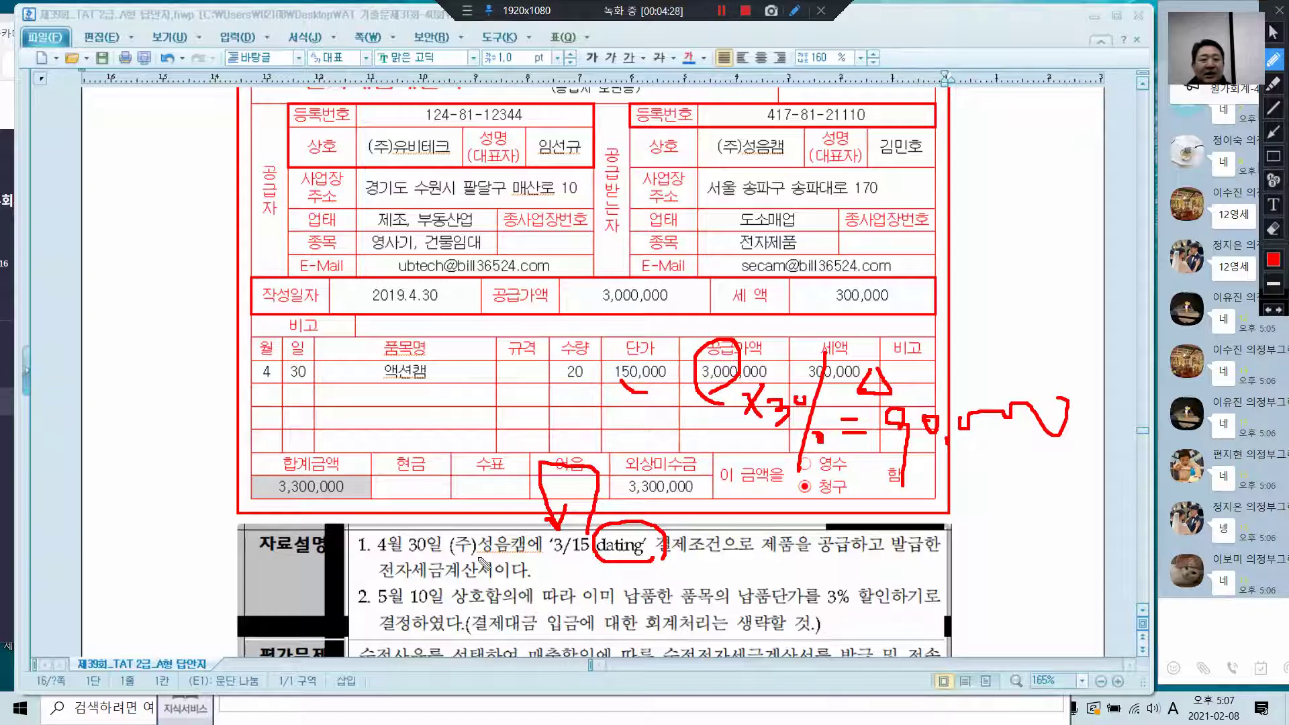
- Circle 5월 10일, underline the 3% unit price discount in the explanation, and exit the drawing mode
mouse_move(453, 600)
left_mouse_down()
mouse_move(436, 614)
mouse_move(363, 607)
mouse_move(443, 593)
left_mouse_up()
left_click_drag(794, 601, 917, 611)
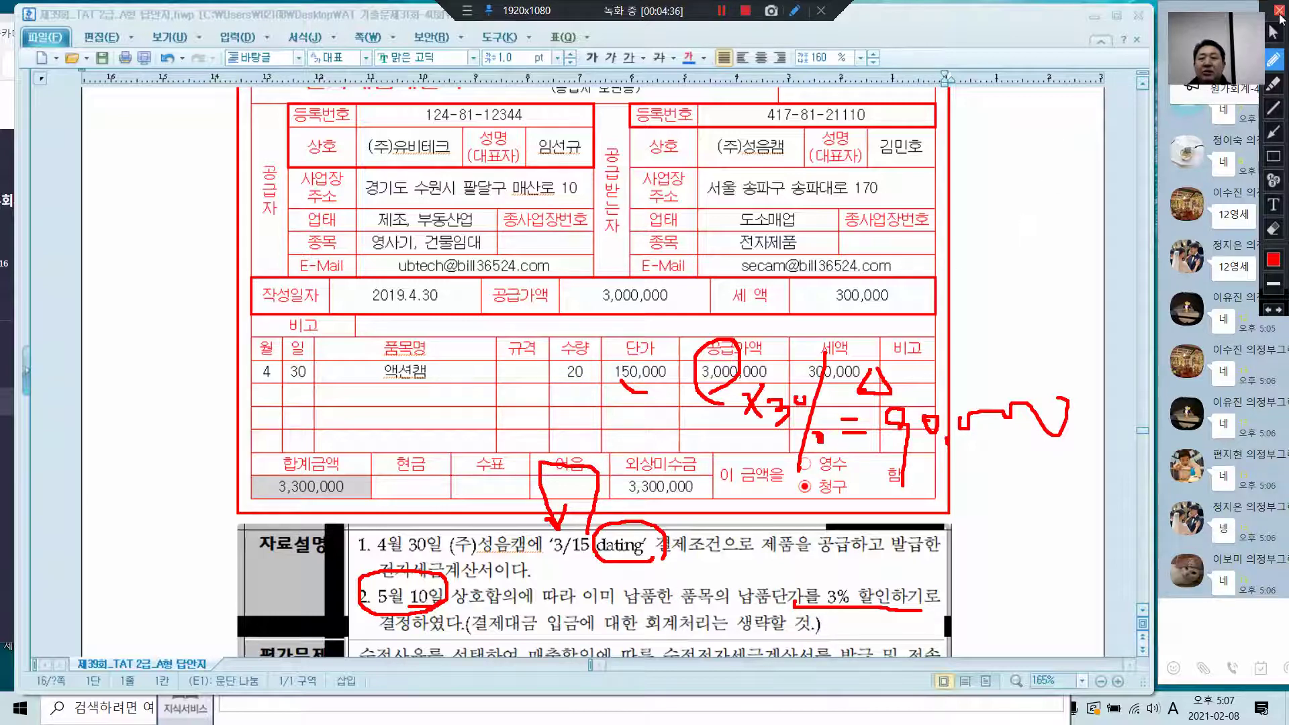
left_click(1278, 11)
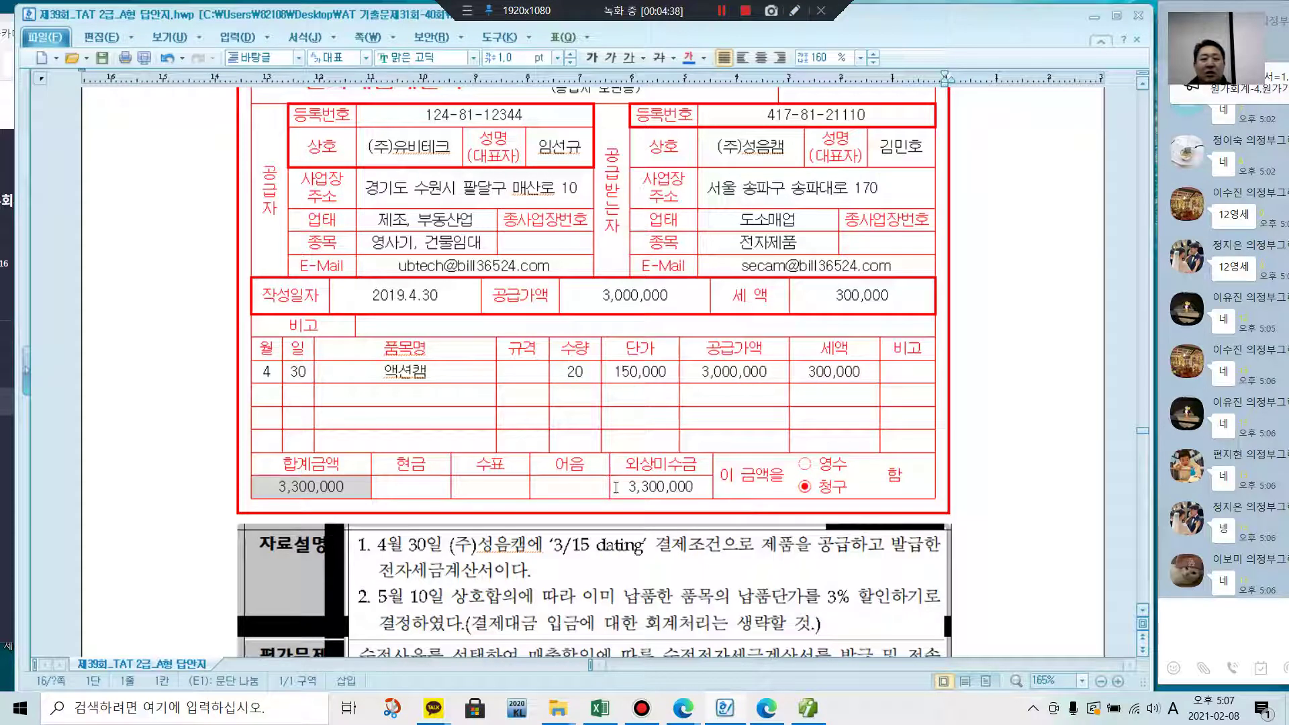
- Return to 매입매출전표입력 in the accounting program and bring up the vouchers for April 30
left_click(809, 710)
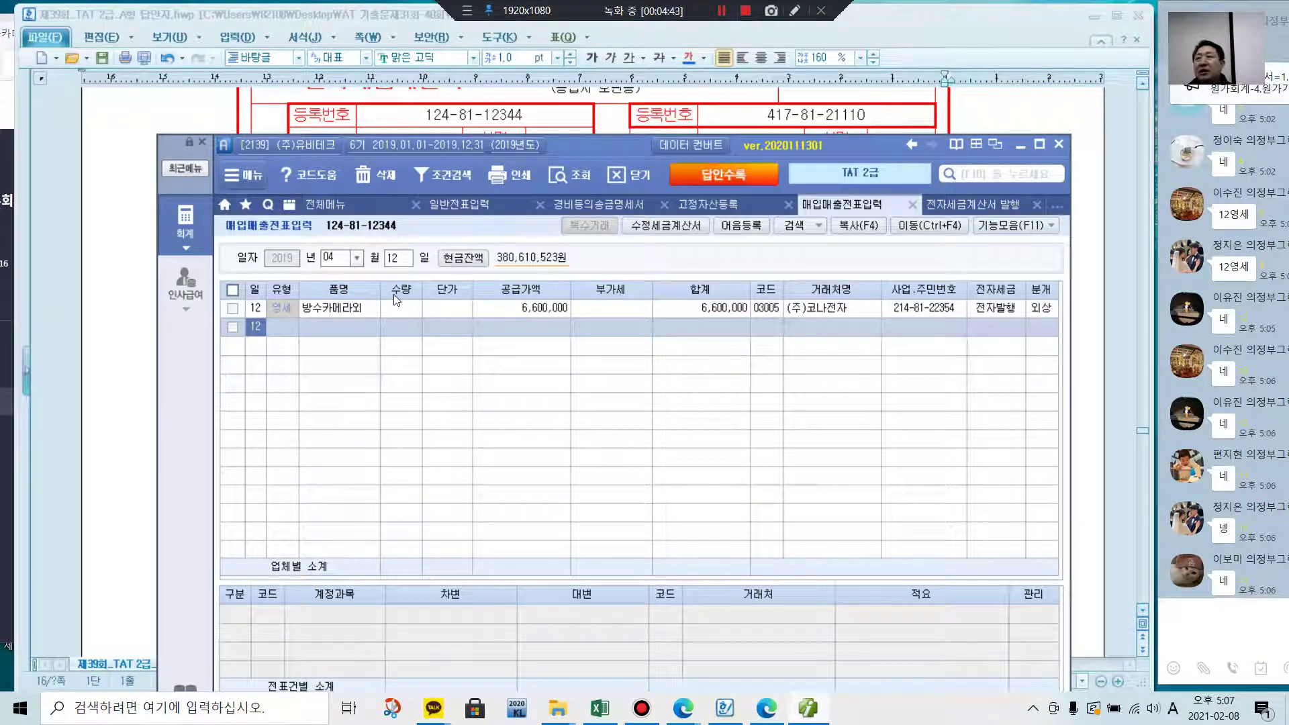
left_click(395, 259)
type("30")
key("Return")
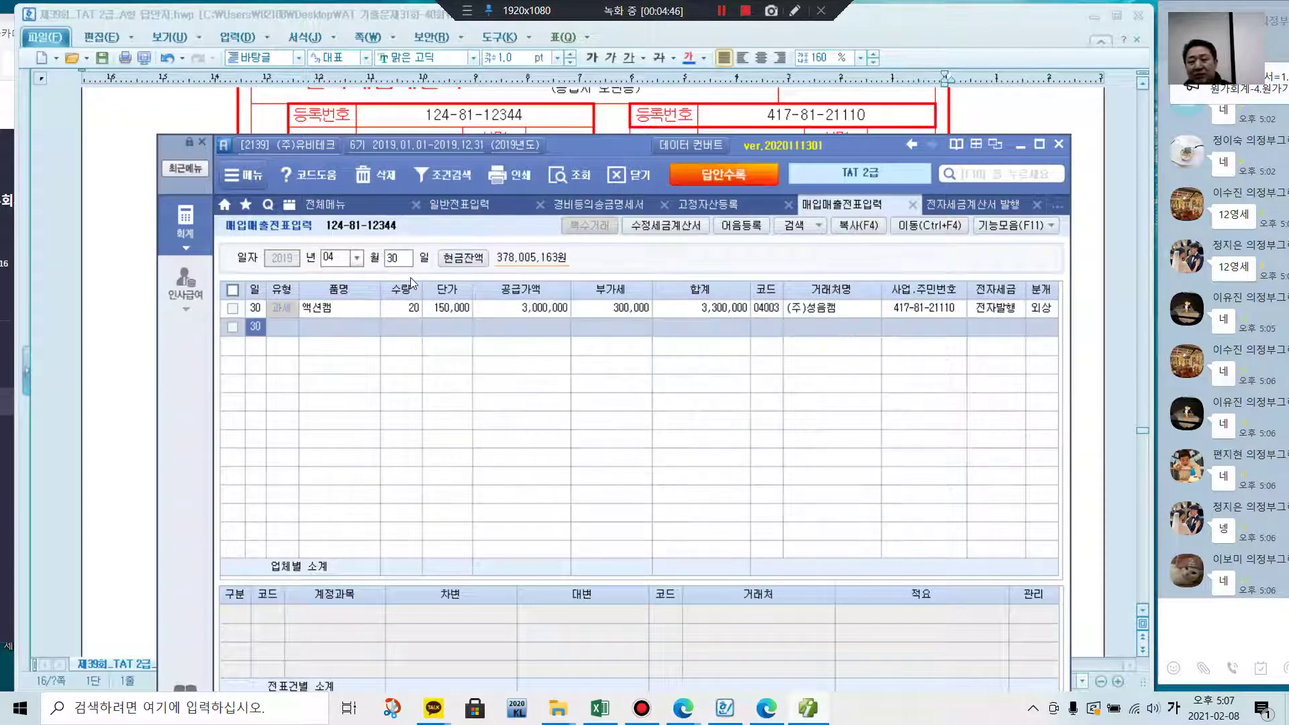
- Start a 수정세금계산서 for the (주)성음캠 액션캠 voucher with 2. 공급가액 변동 as the reason
left_click(233, 308)
left_click(663, 225)
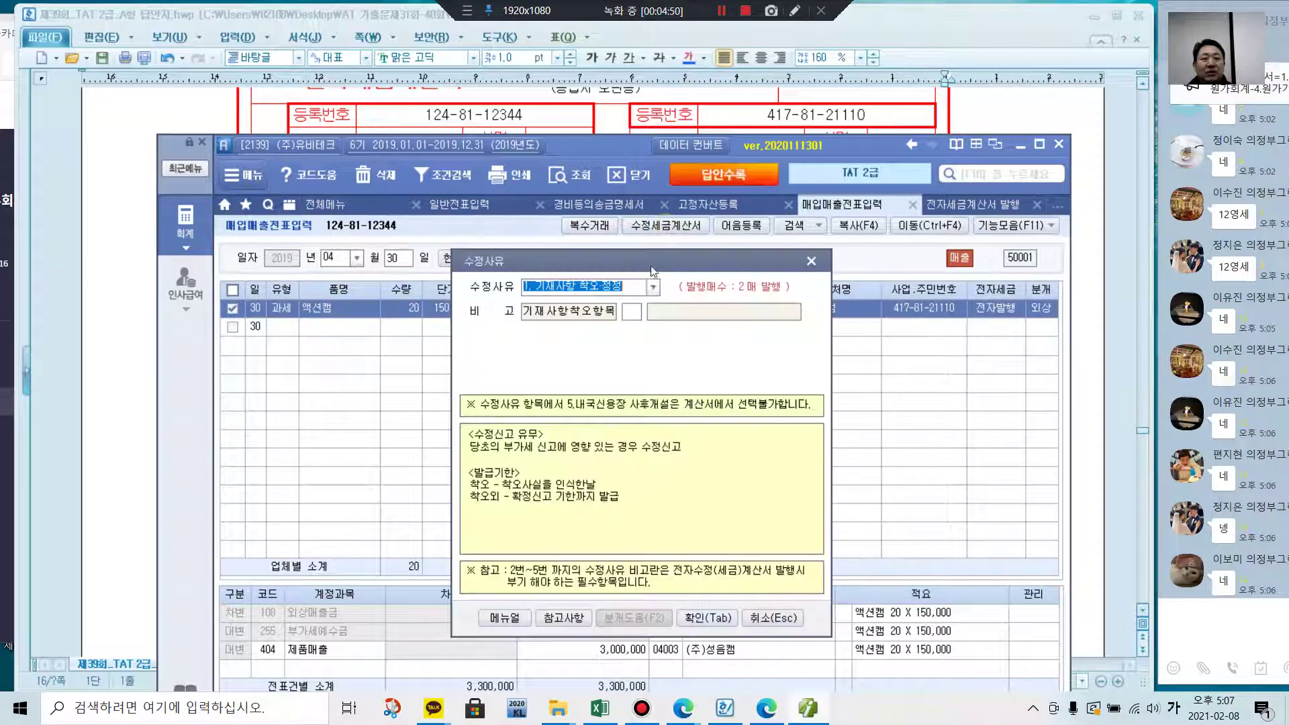
left_click(653, 287)
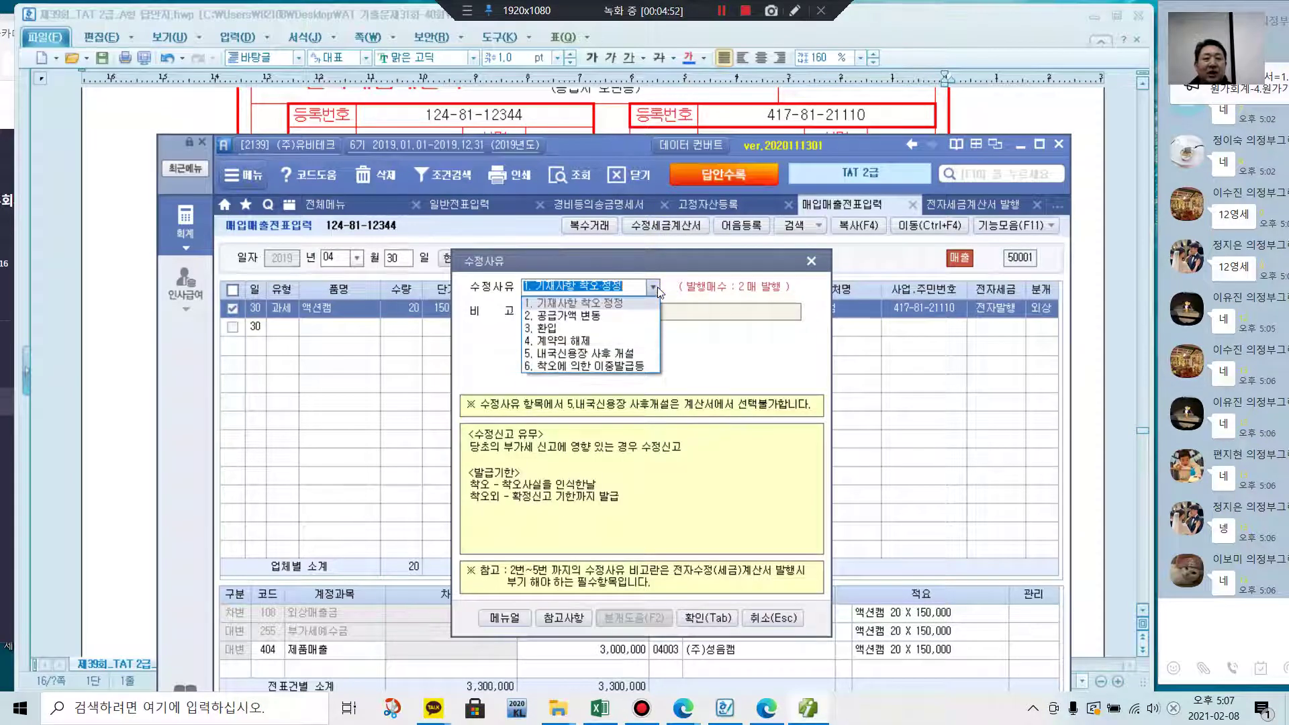
left_click(571, 315)
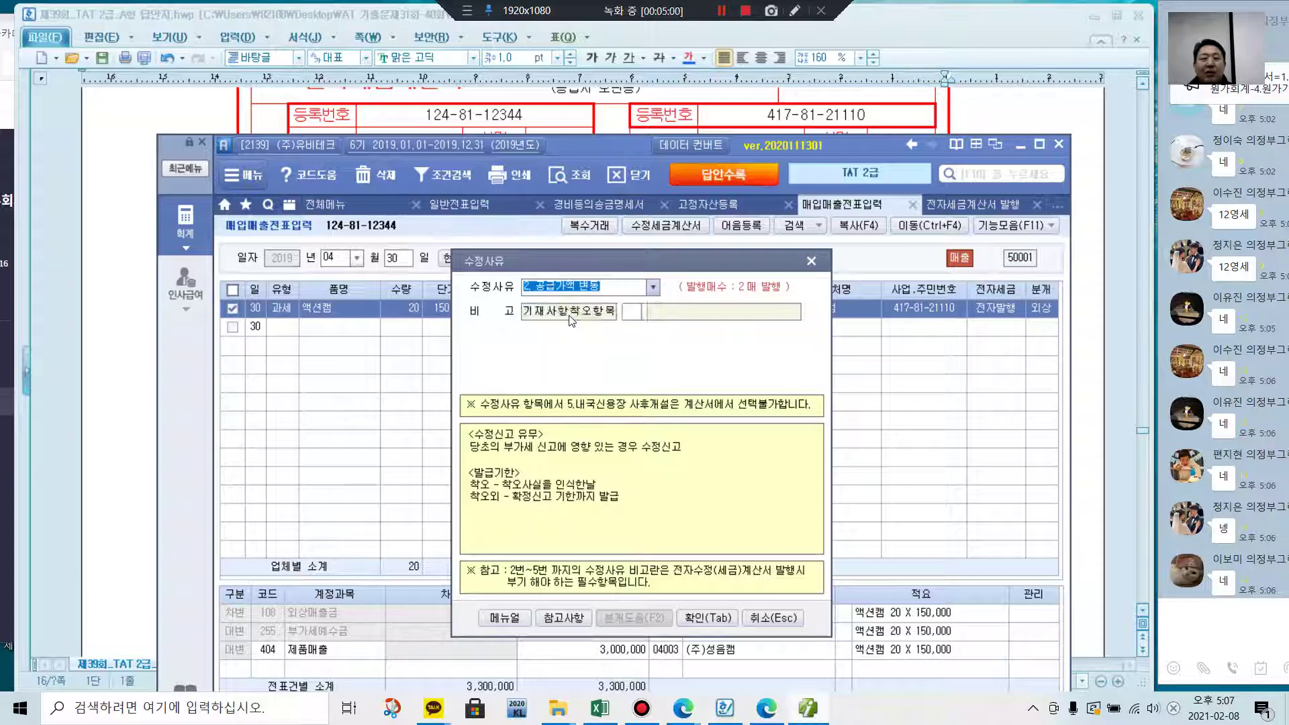
left_click(711, 616)
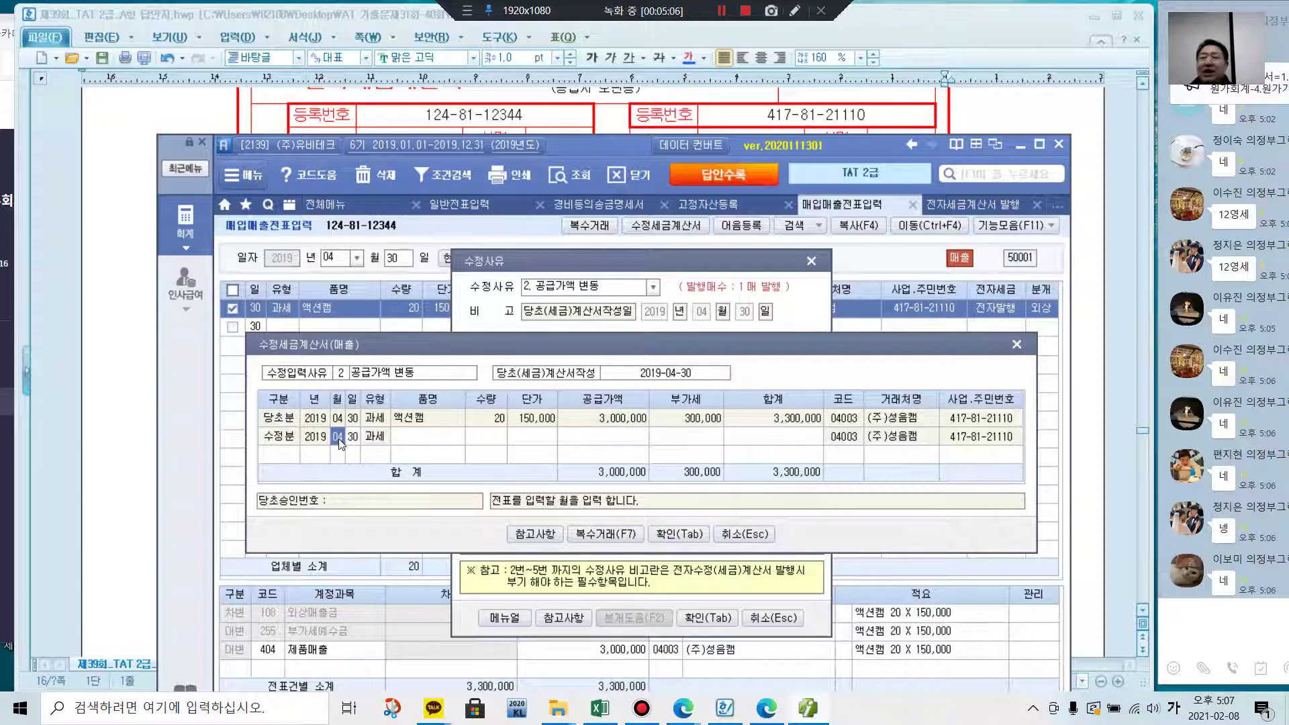
- Set the date of the 수정분 line to May 10 (05-10)
type("05")
key("Return")
type("10")
key("Return")
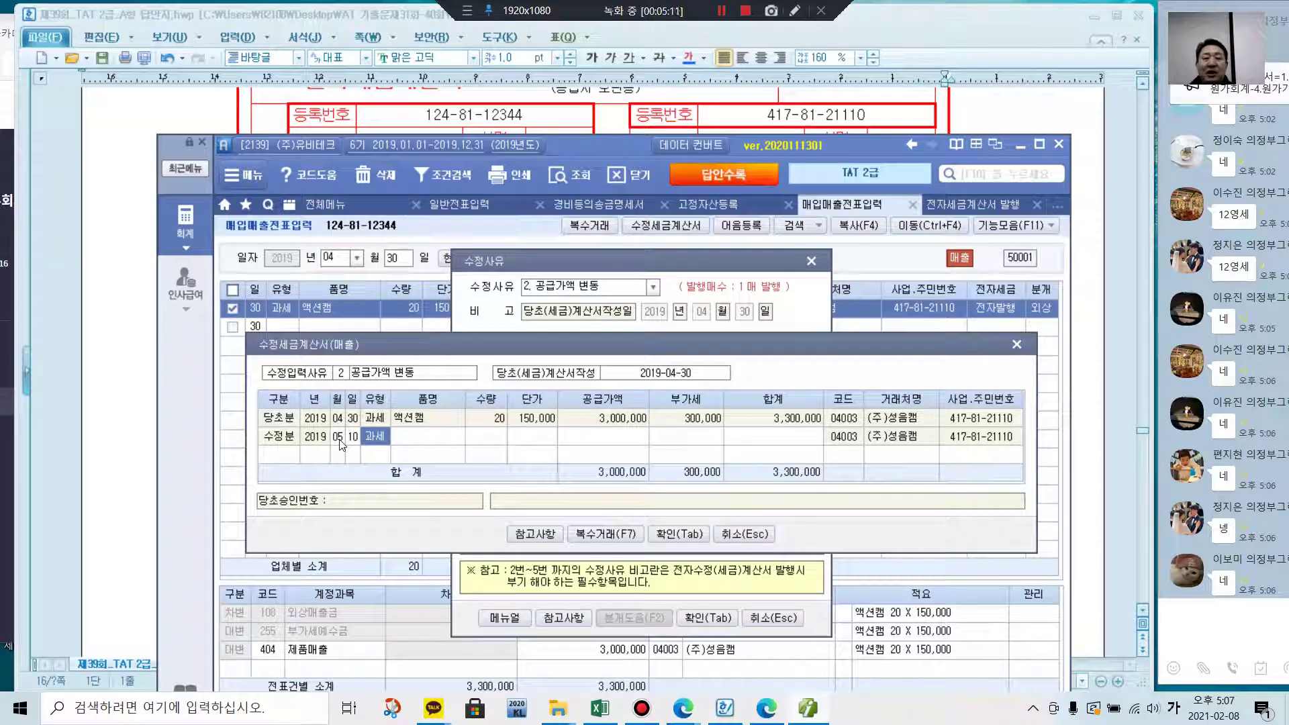
- Complete the 수정분 line for 액션캠 with quantity and unit price left blank and 공급가액 -90,000, and confirm the revised tax invoice
key("Return")
key("Return")
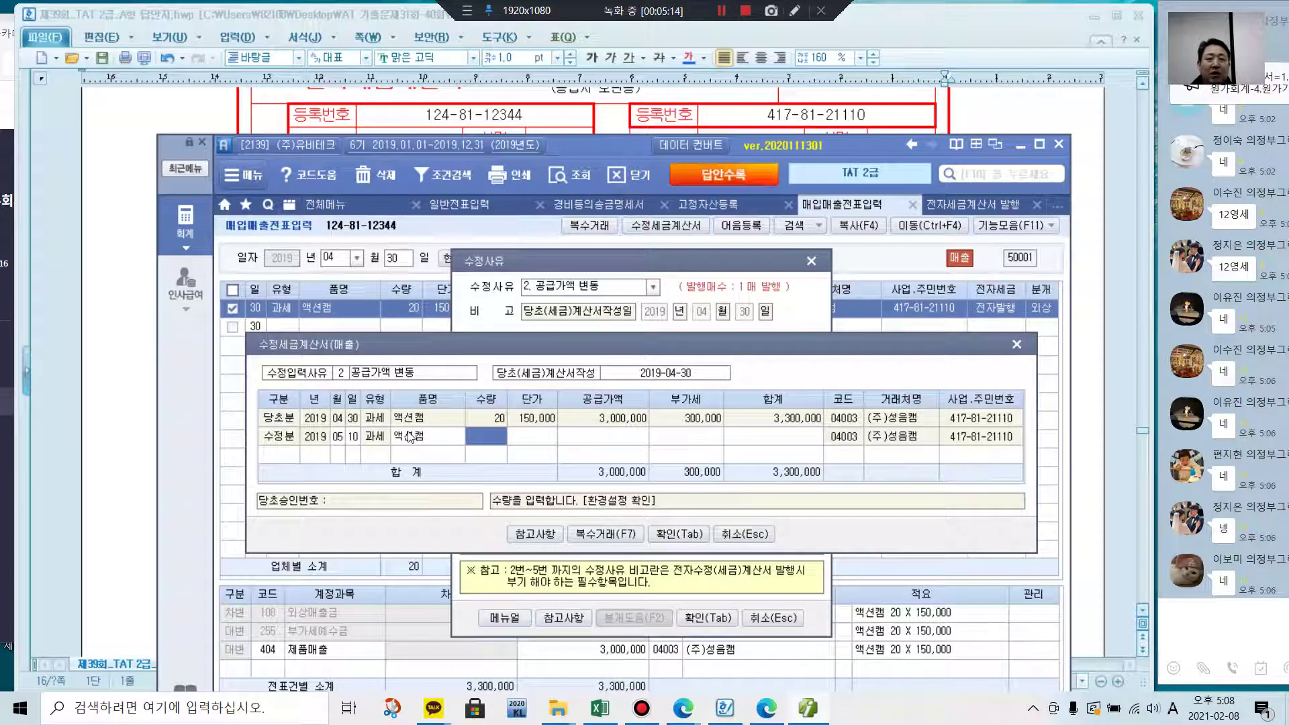
key("Return")
key("Return")
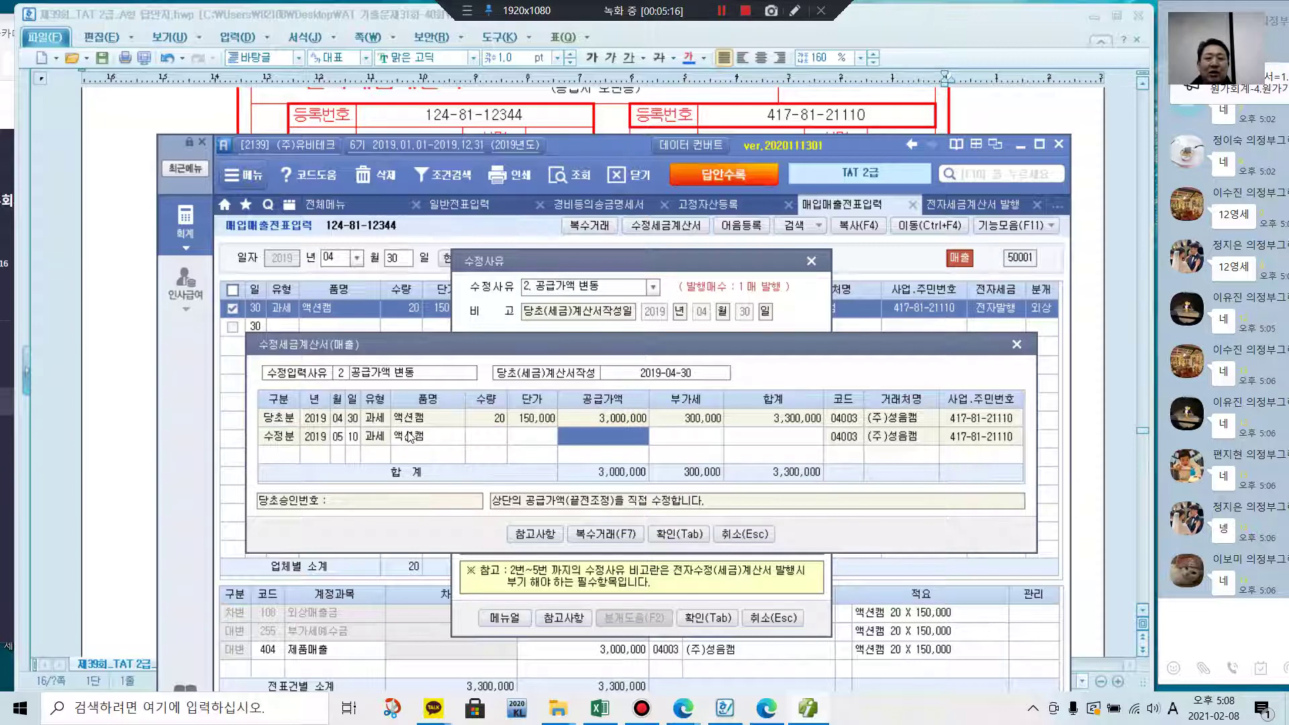
type("-")
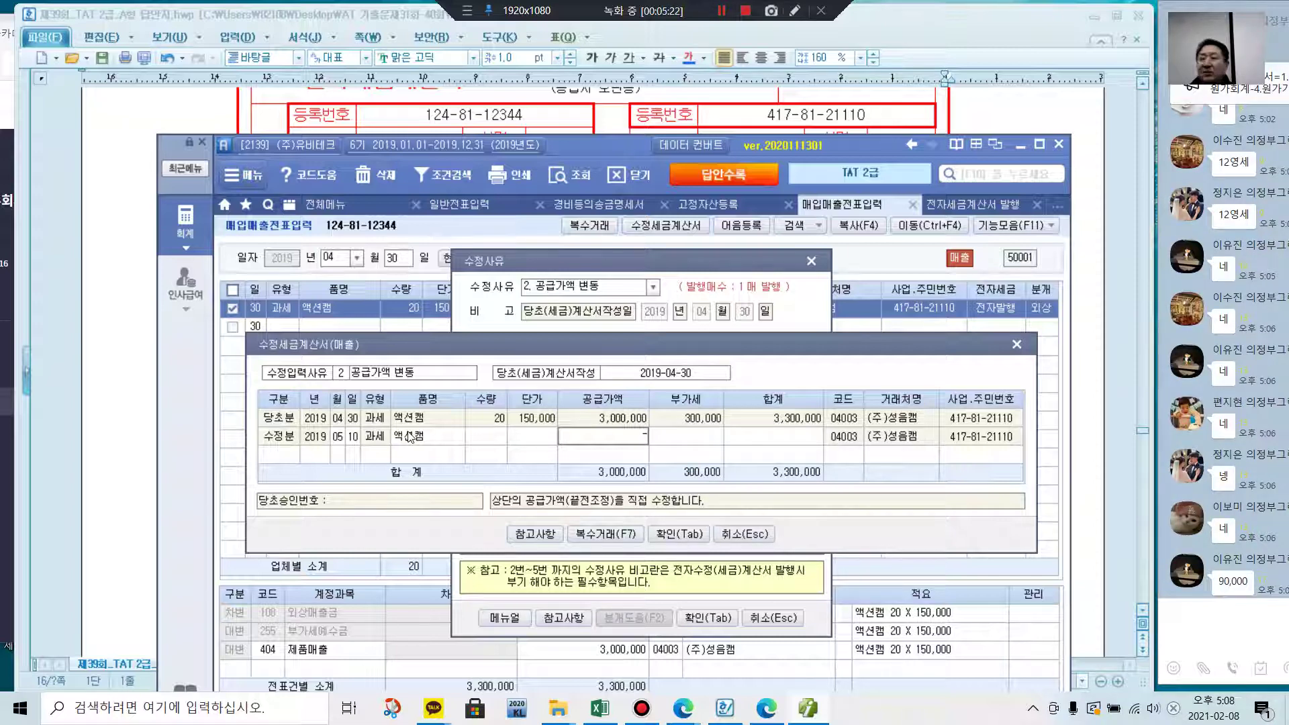
type("90,000")
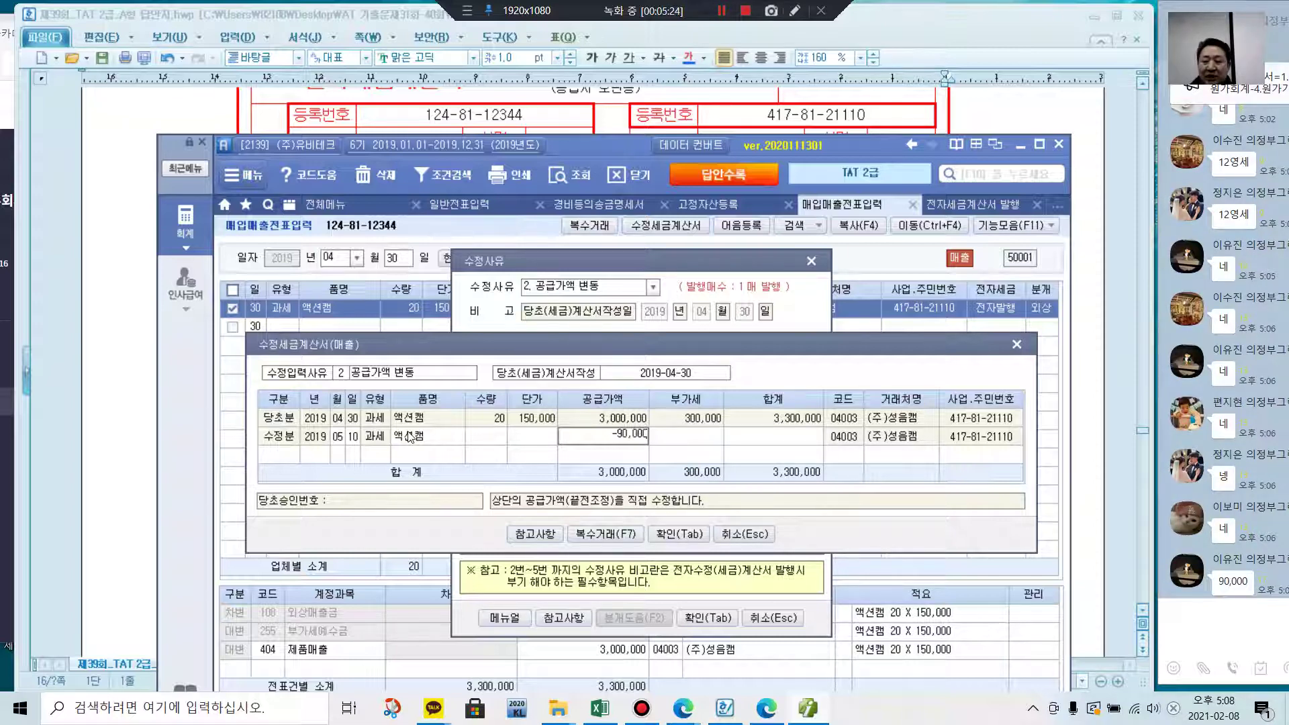
key("Return")
key("Return")
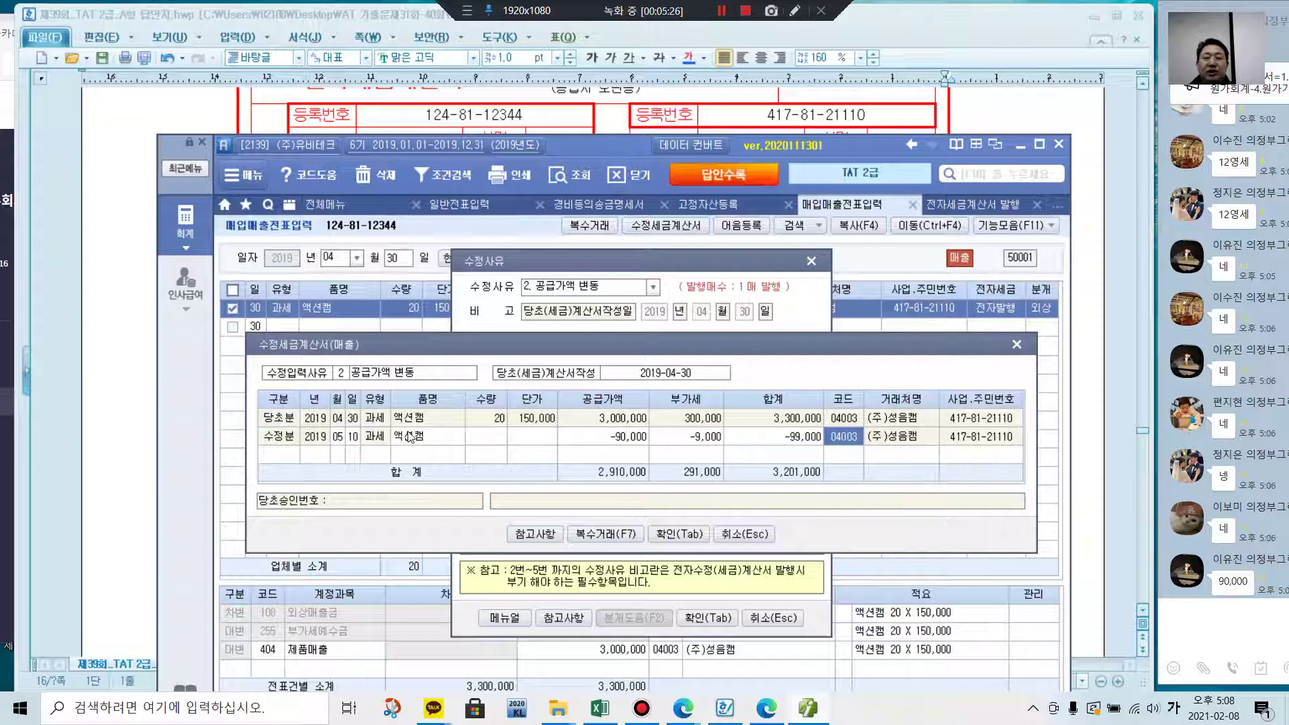
key("Return")
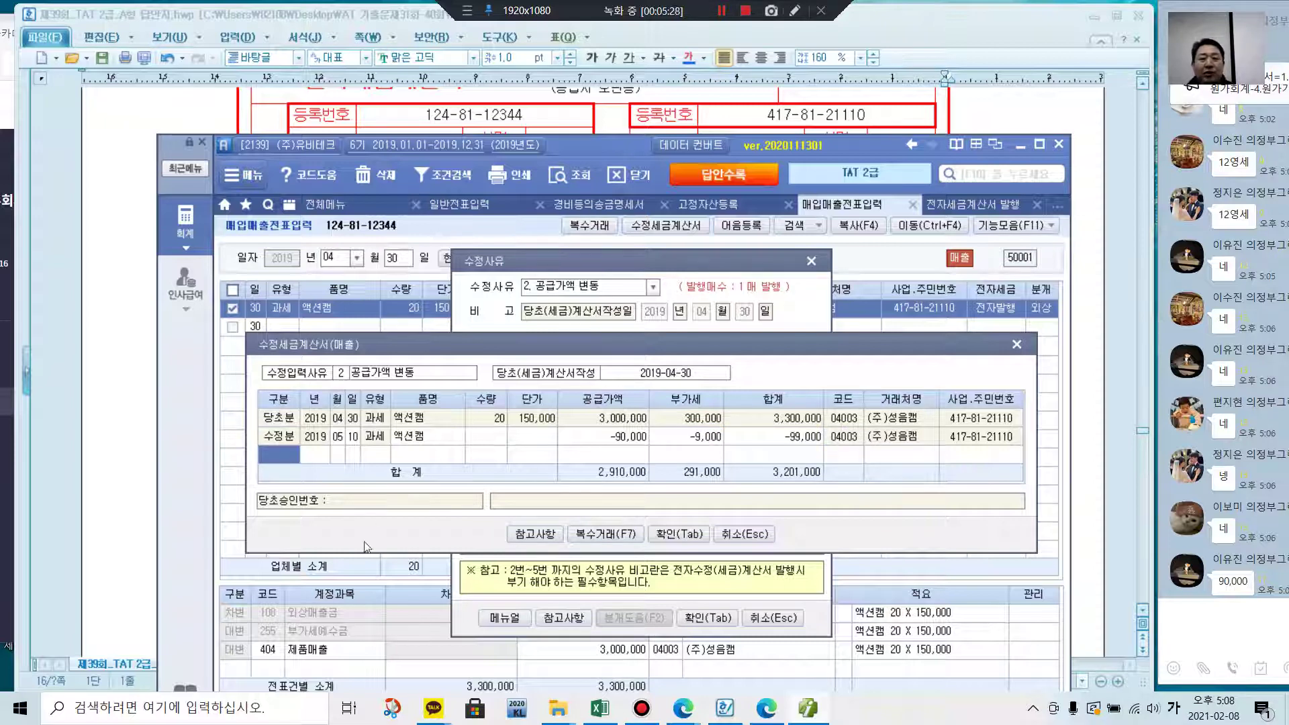
left_click(688, 535)
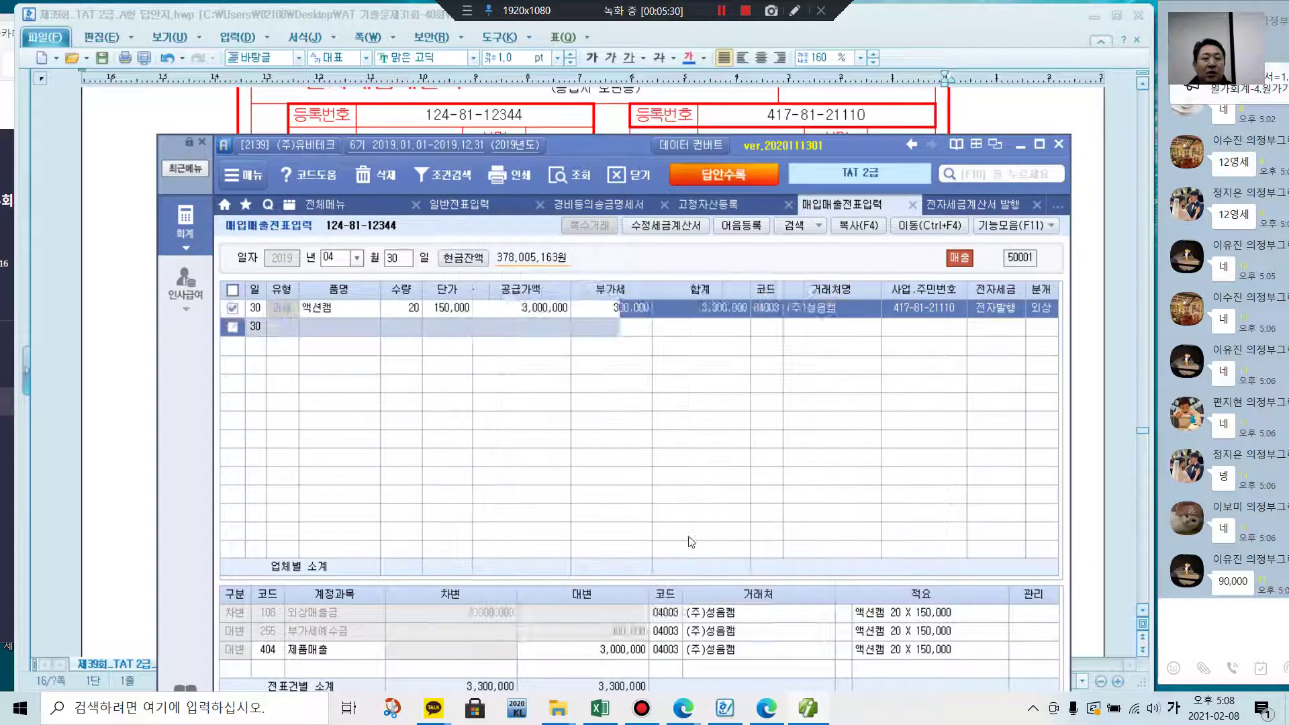
left_click(646, 394)
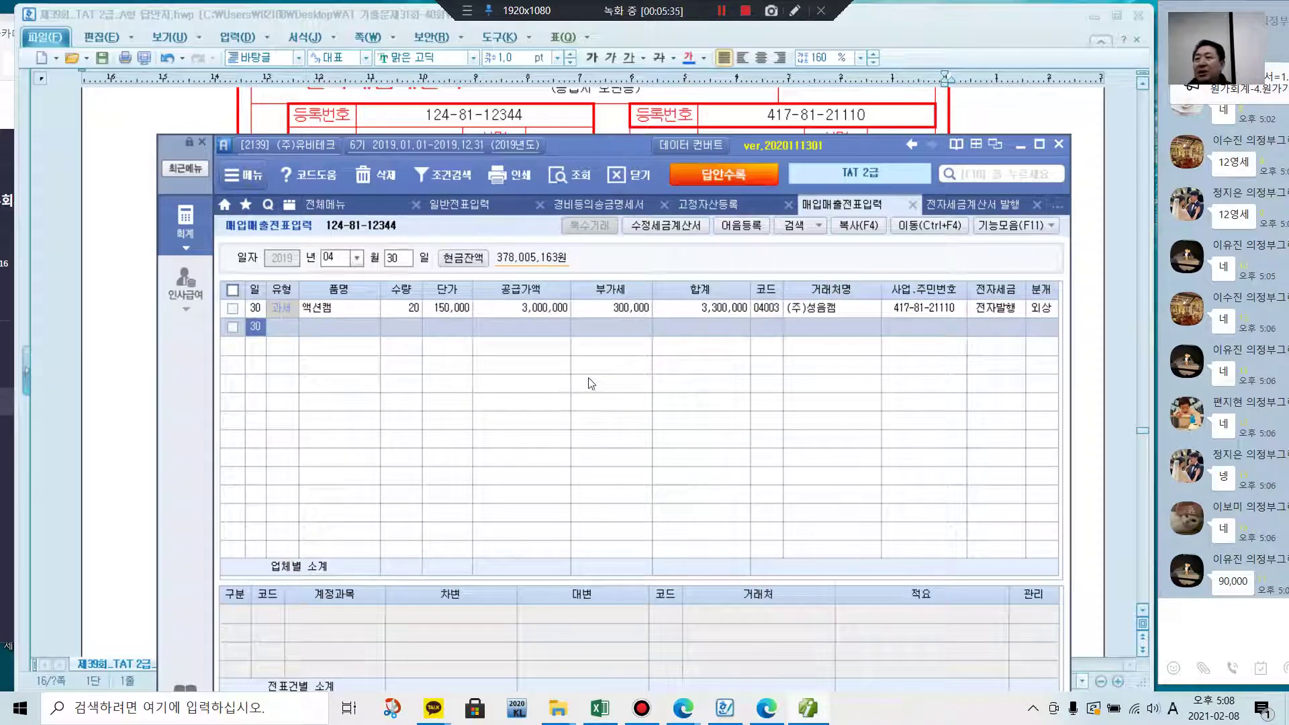
- Bring up the vouchers for May 10 (05-10) and select the 액션캠 line to check its journal entry
left_click(396, 261)
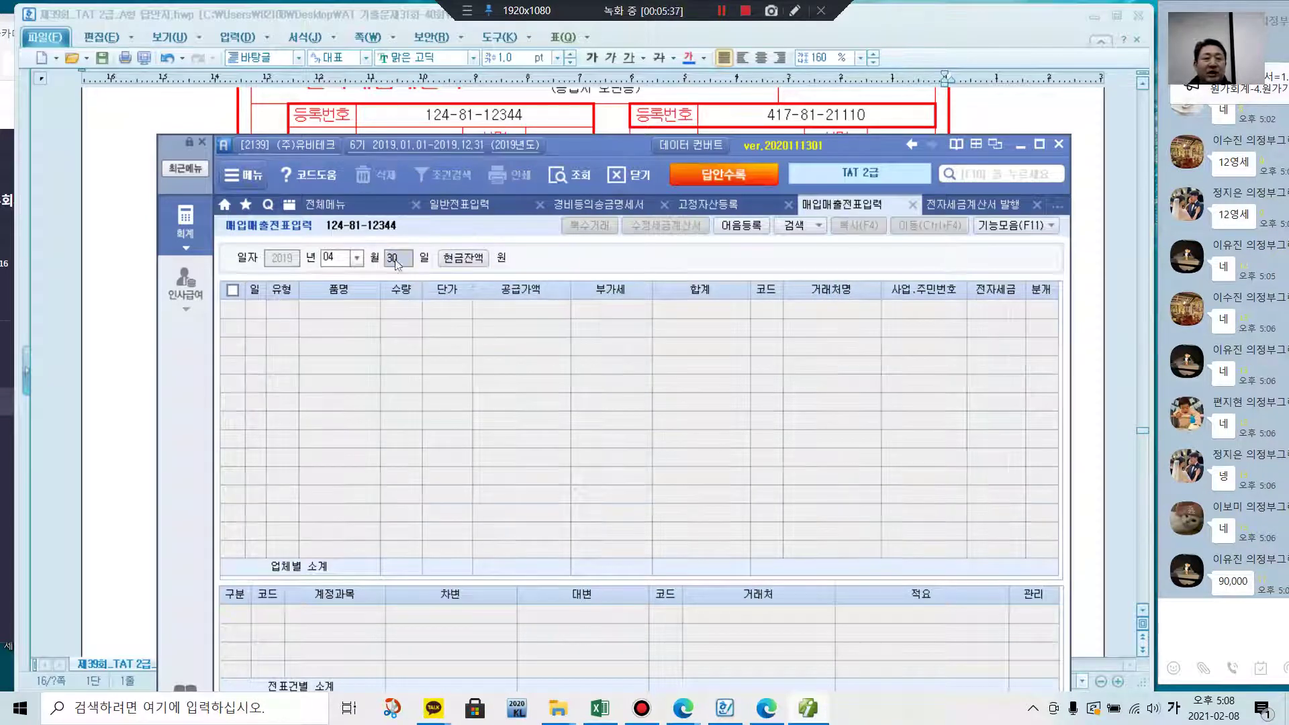
left_click(356, 257)
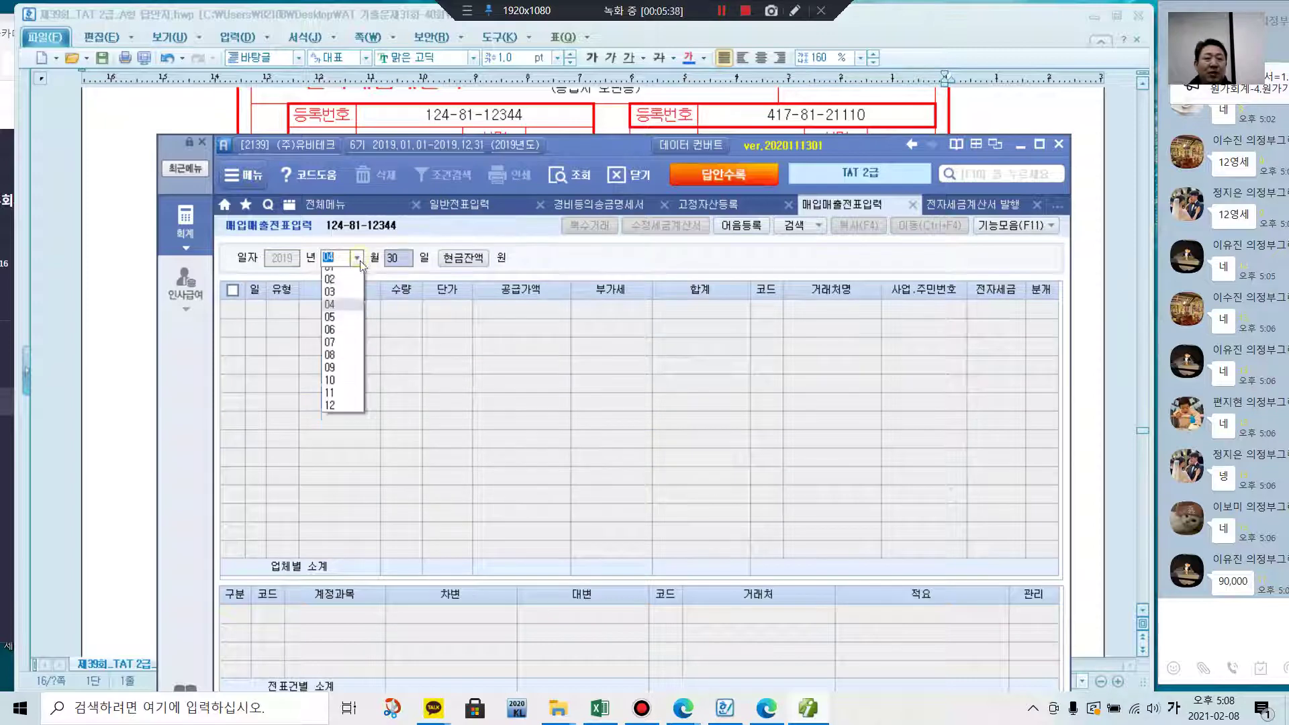
left_click(346, 327)
type("10")
key("Return")
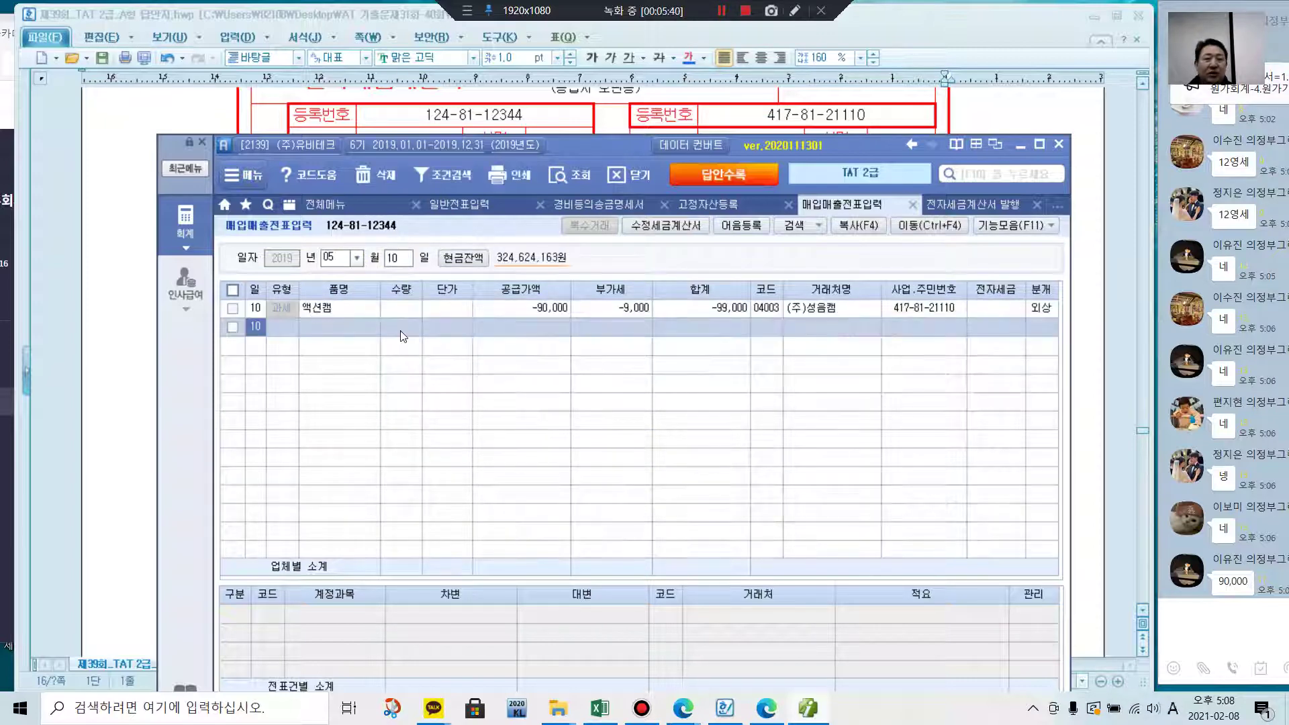
left_click(504, 306)
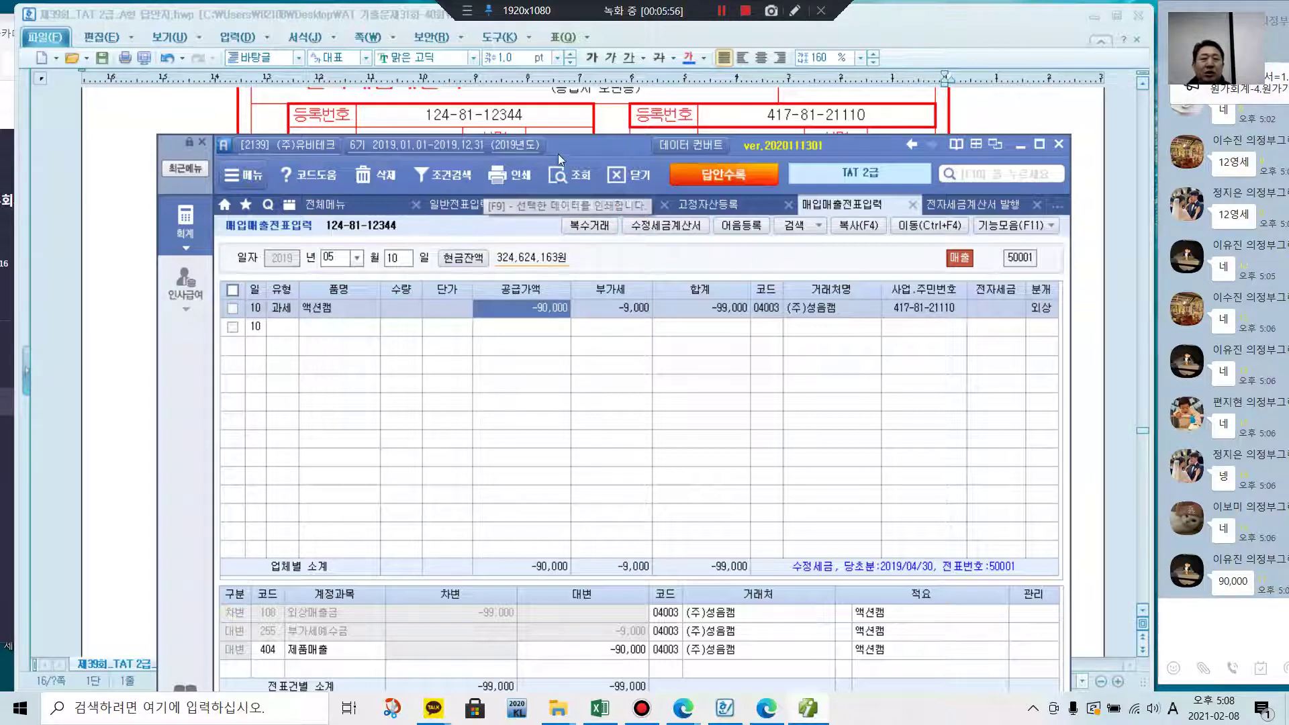
- Return to the Hangul exam document and color the words 발급 및 전송하시오 in the 평가문제 blue
left_click_drag(558, 154, 520, 555)
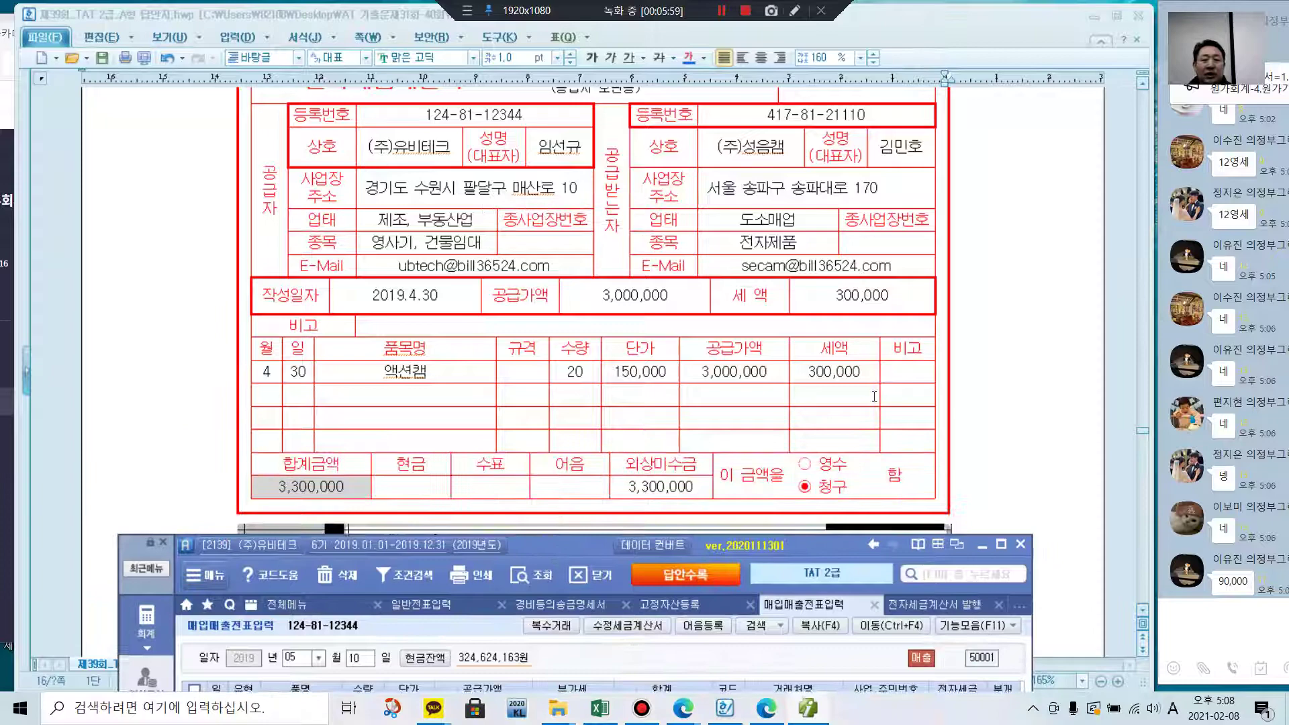
left_click(859, 397)
scroll(862, 423, "down", 5)
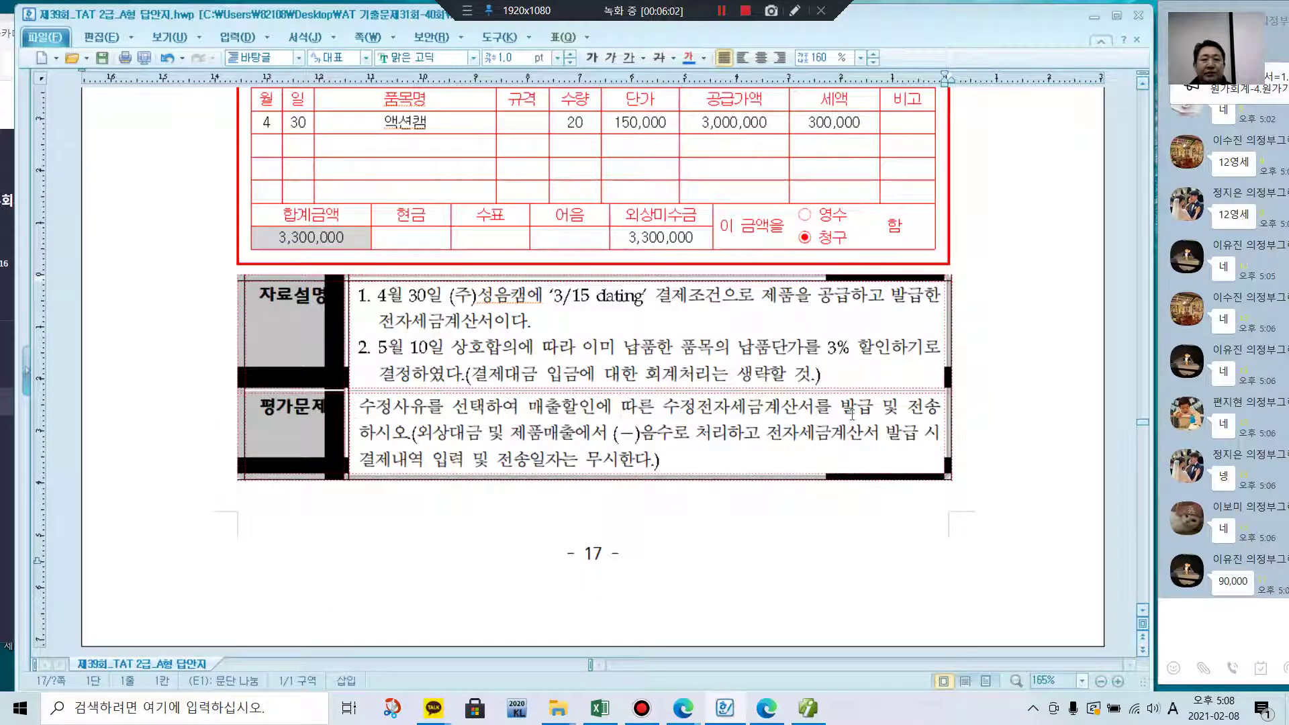
scroll(851, 423, "down", 10)
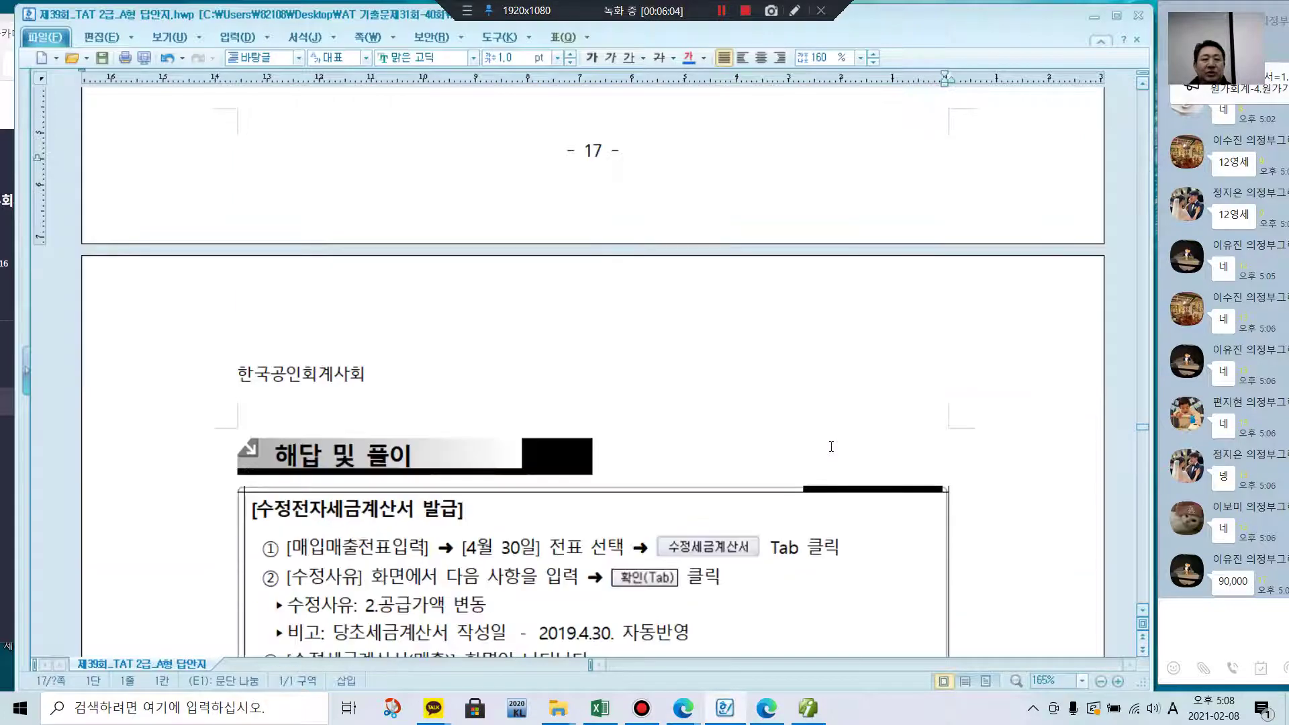
scroll(832, 443, "up", 8)
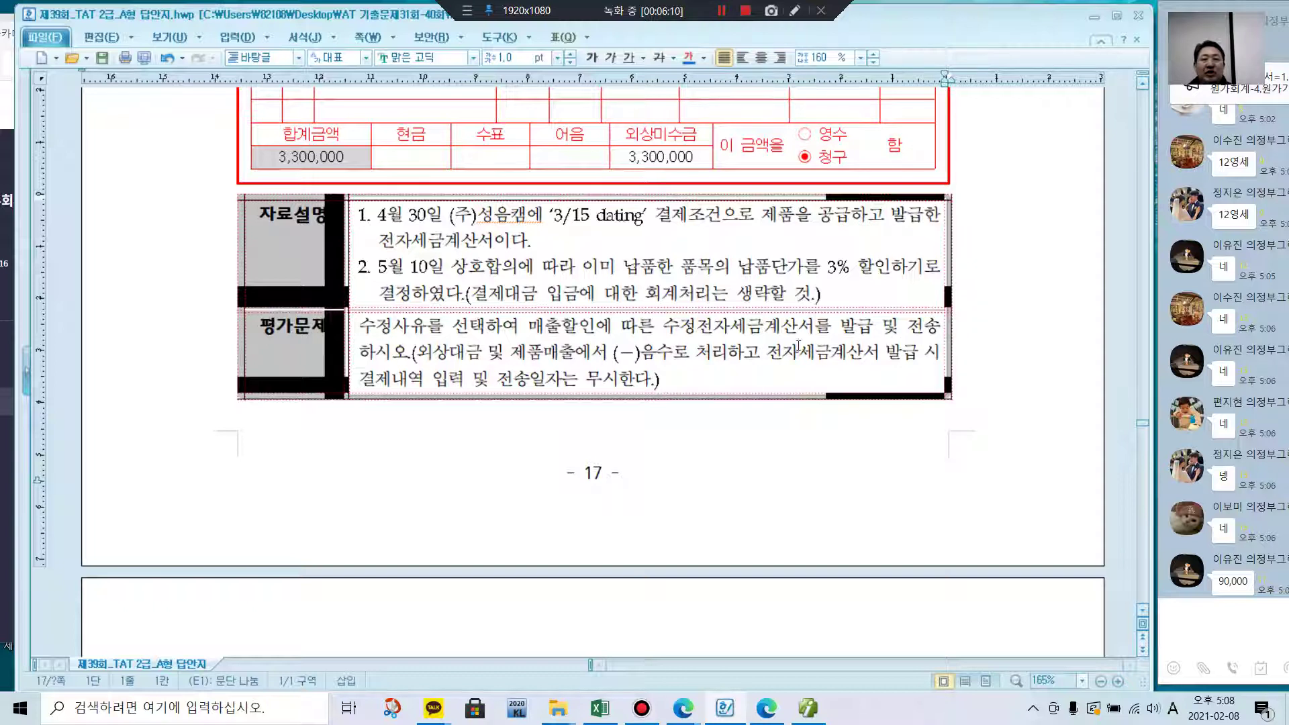
left_click_drag(838, 329, 911, 314)
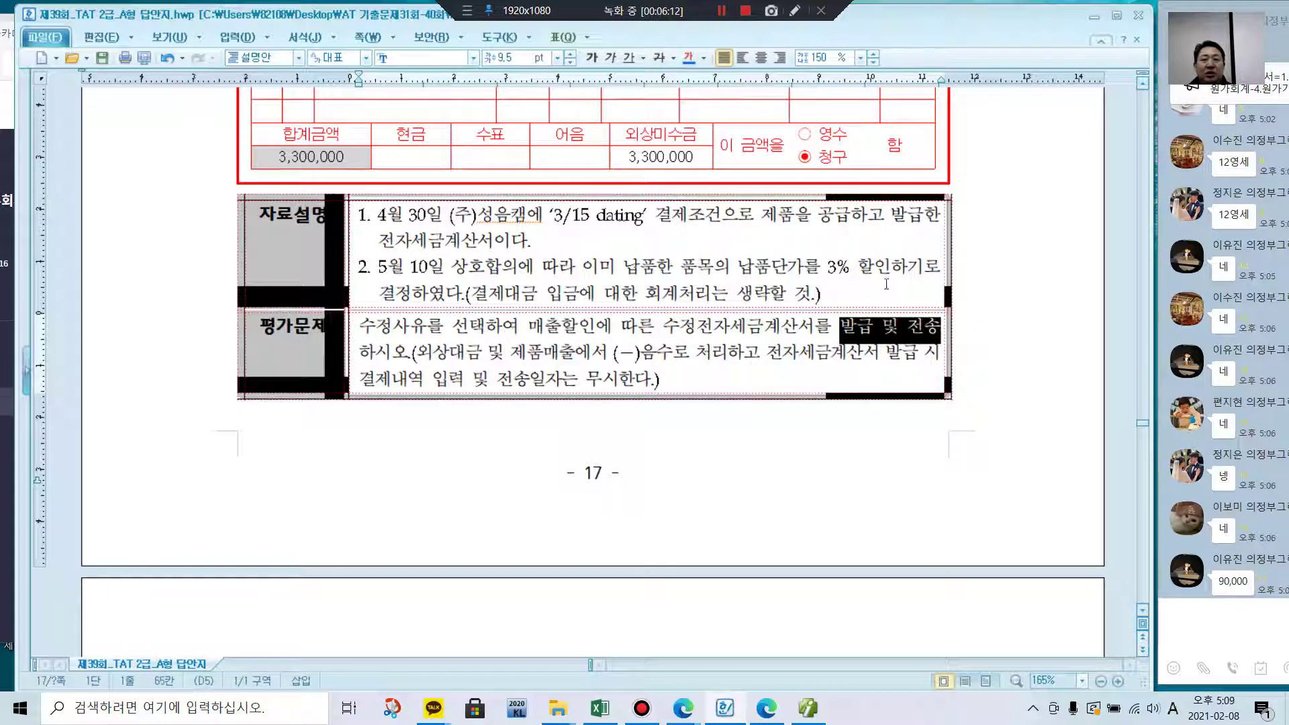
left_click(688, 58)
left_click_drag(361, 352, 407, 353)
left_click(688, 58)
left_click(681, 443)
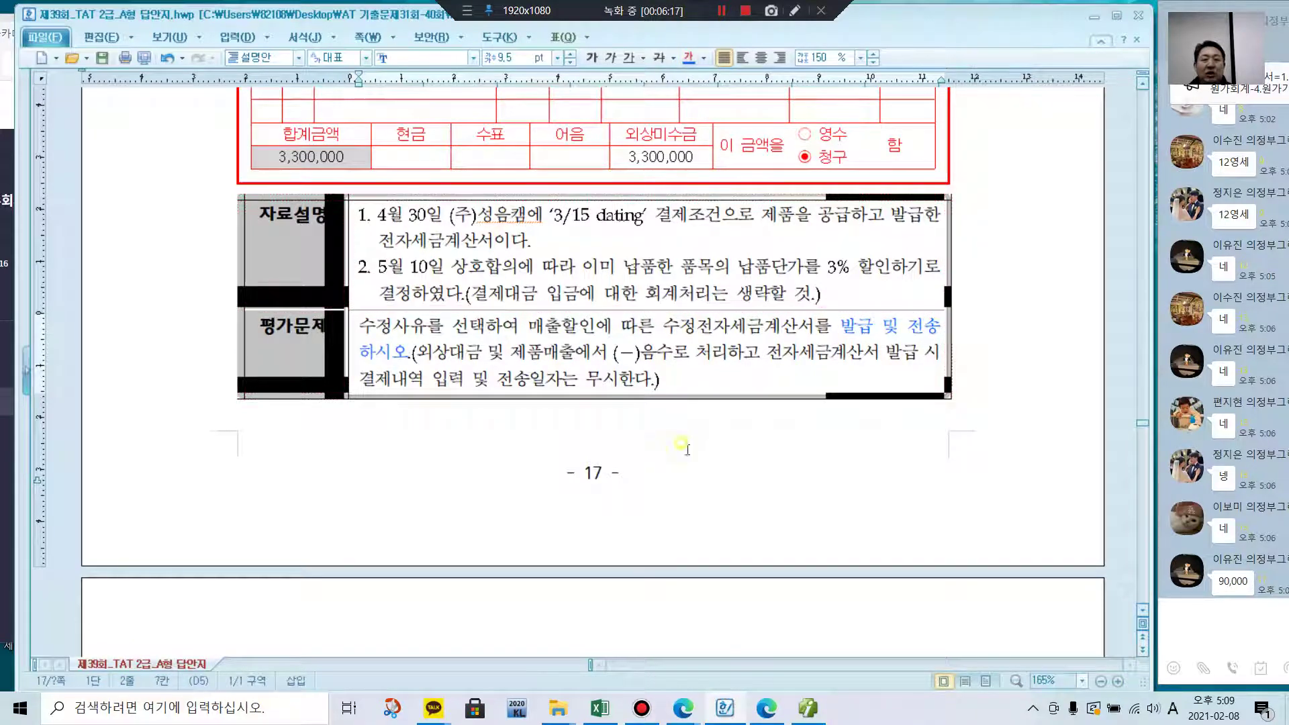
- Switch back to the accounting program and list the invoices from 2019-05-10 to 2019-05-10 in 전자세금계산서 발행 및 내역관리
left_click(806, 717)
left_click_drag(588, 551, 631, 243)
left_click(330, 298)
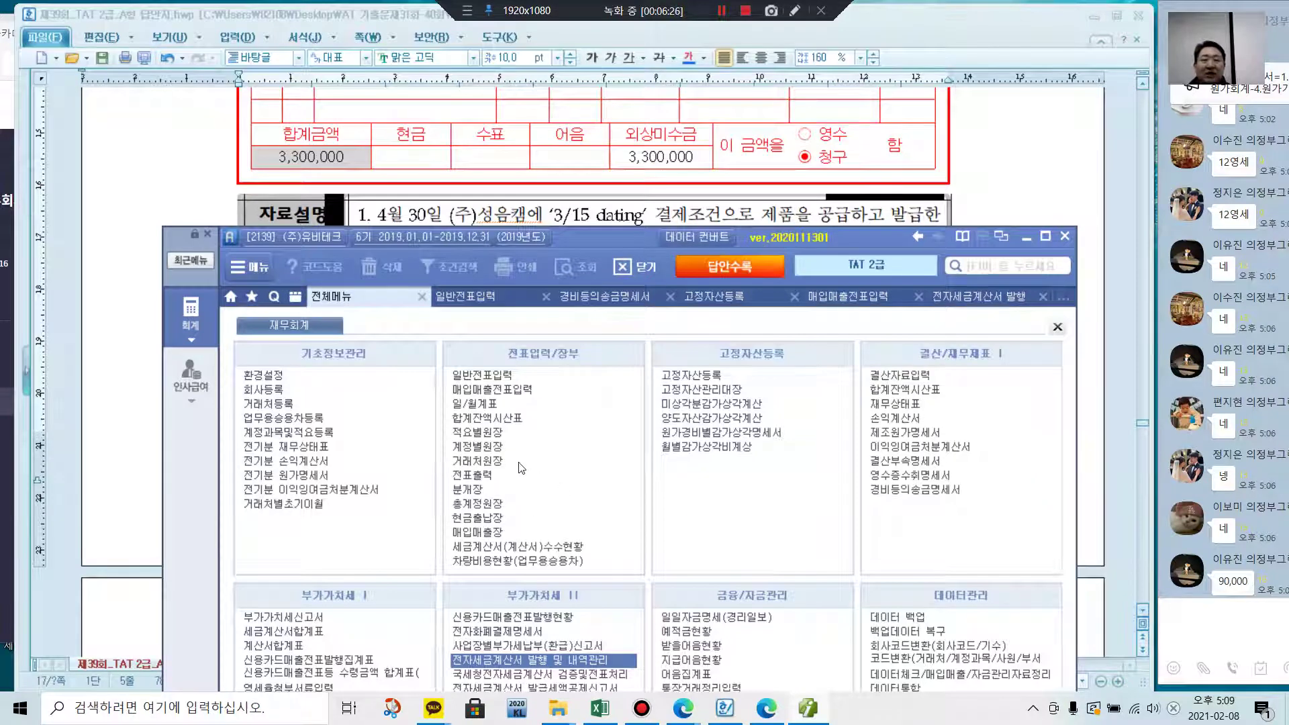
left_click(505, 663)
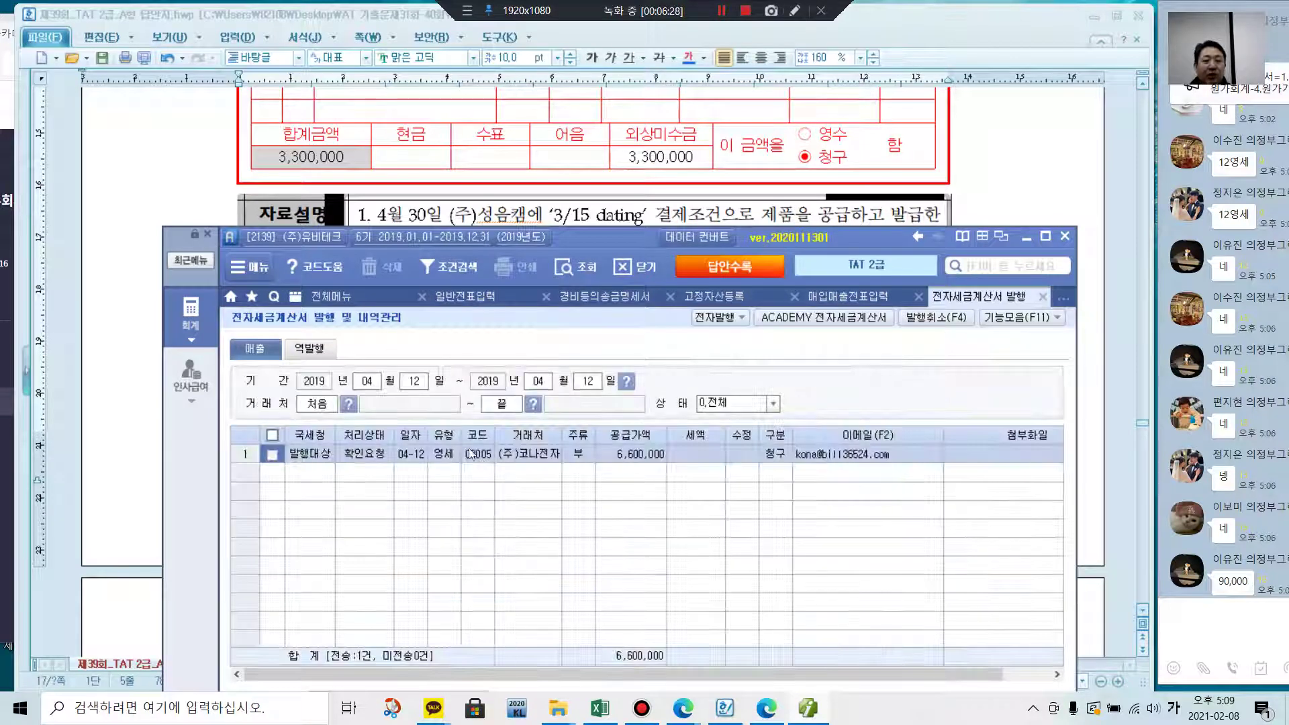
left_click(373, 382)
type("05100510")
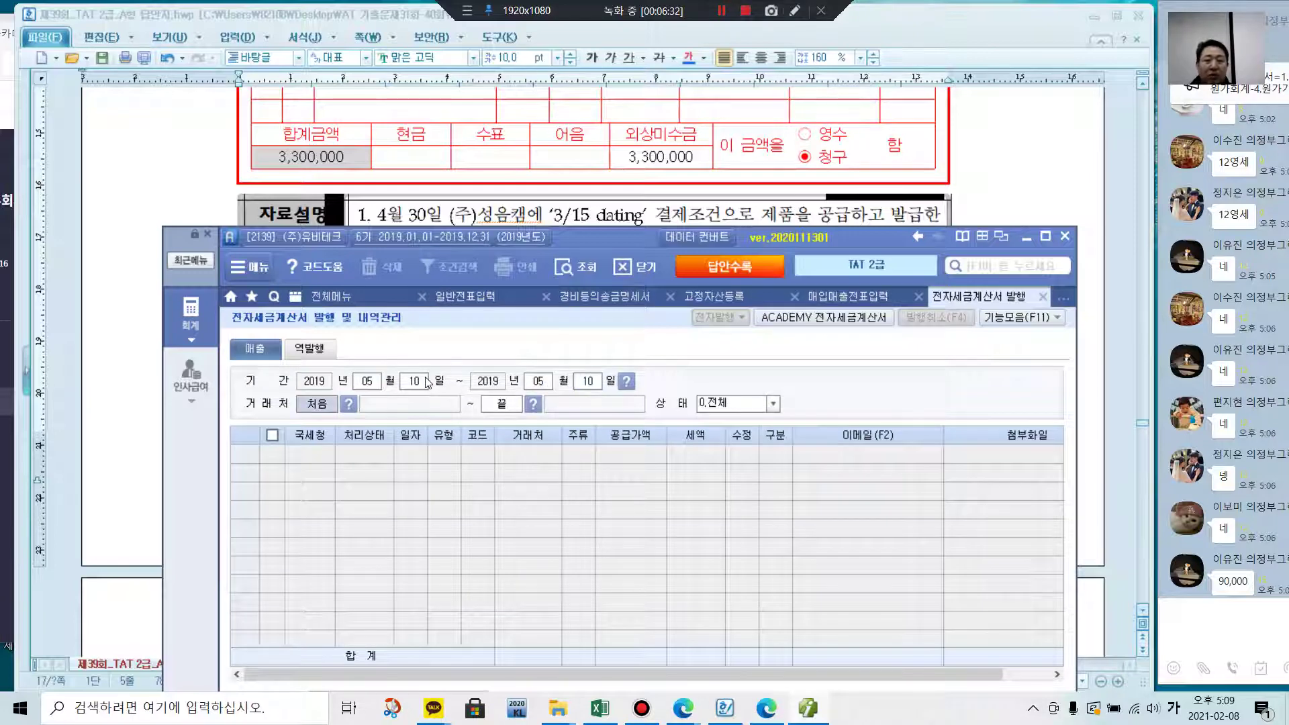
key("Return")
key("Return")
key("Return")
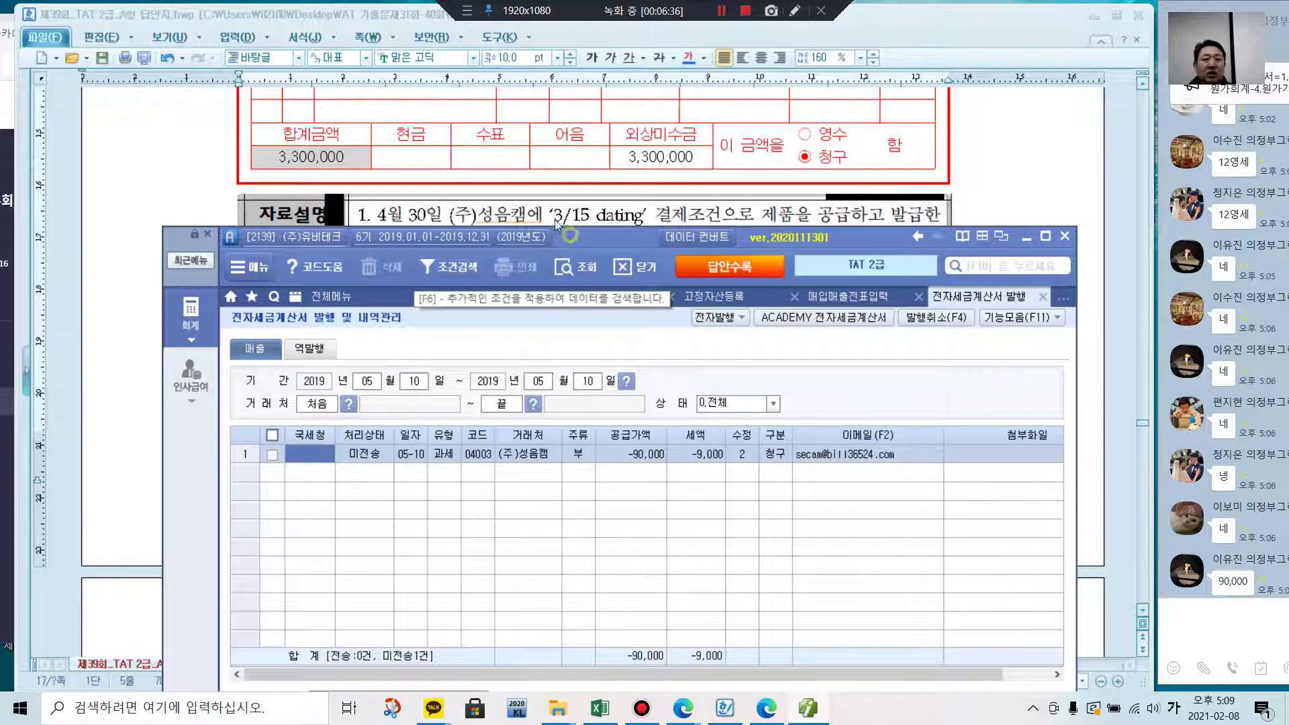
- Issue the electronic tax invoice for the untransmitted May 10 (주)성음캠 line
left_click_drag(572, 238, 548, 127)
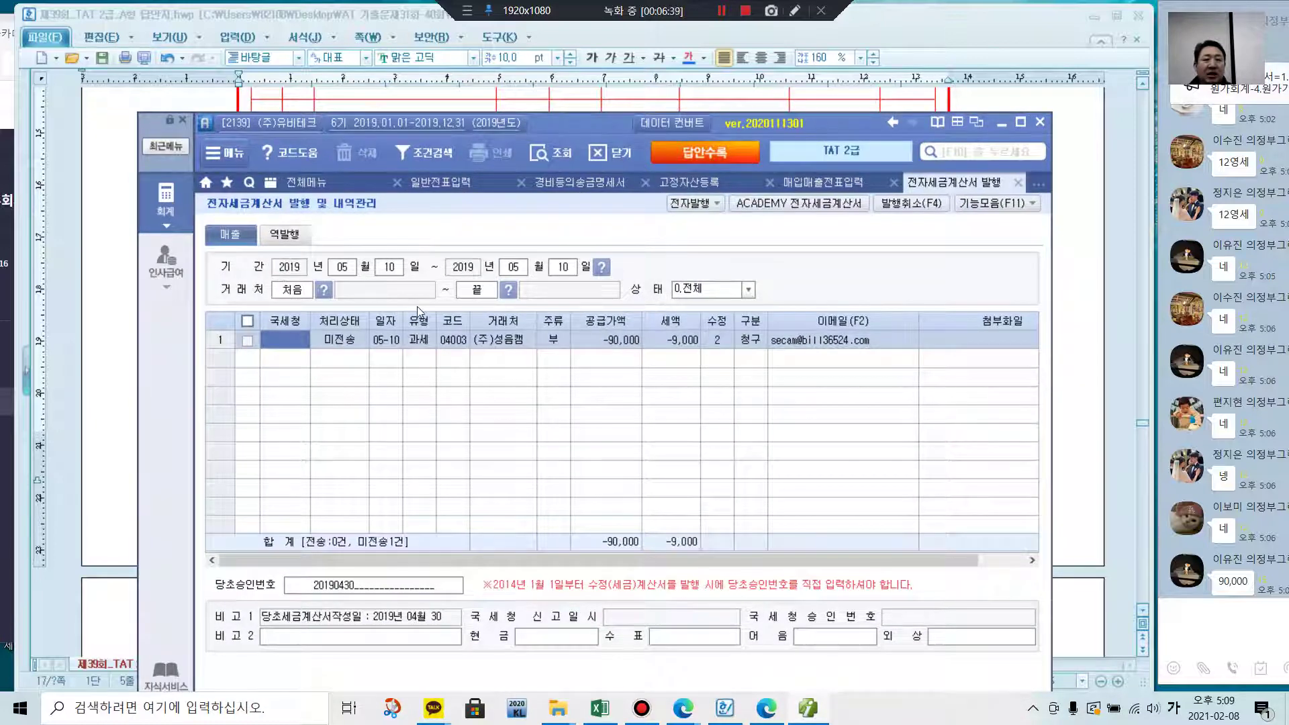
left_click(247, 321)
left_click(691, 204)
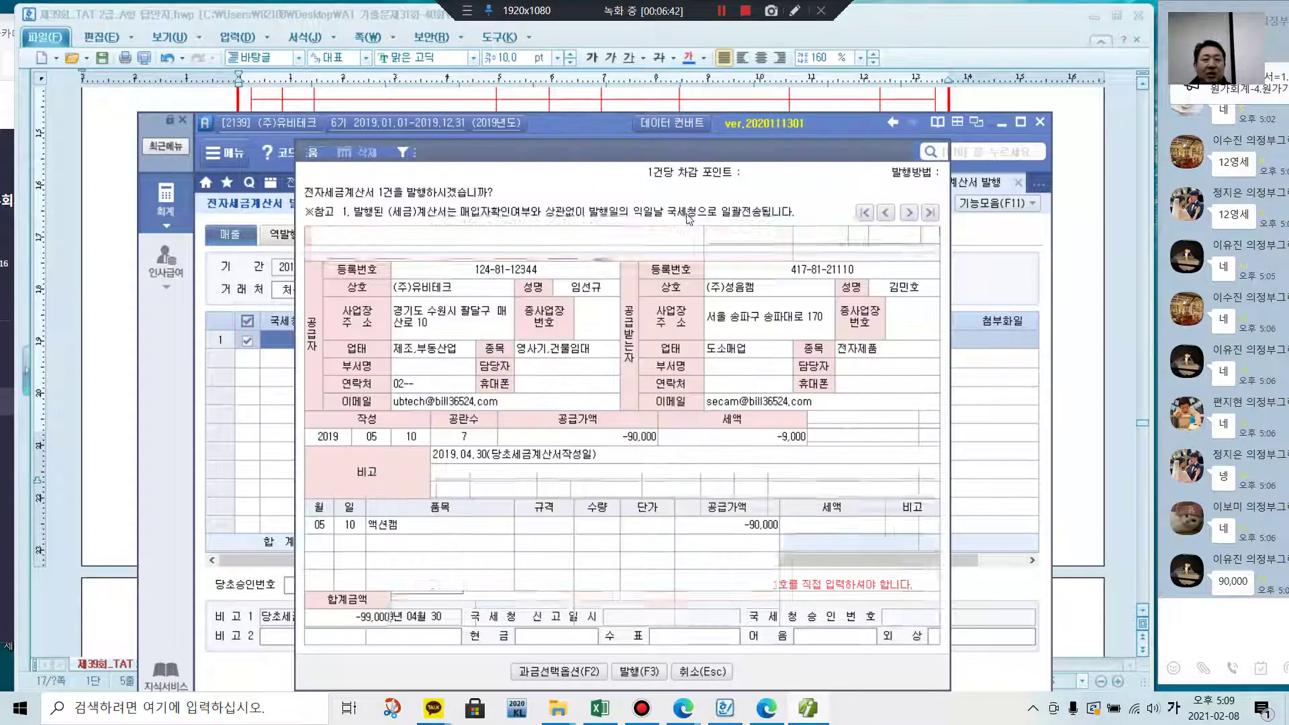
left_click(623, 672)
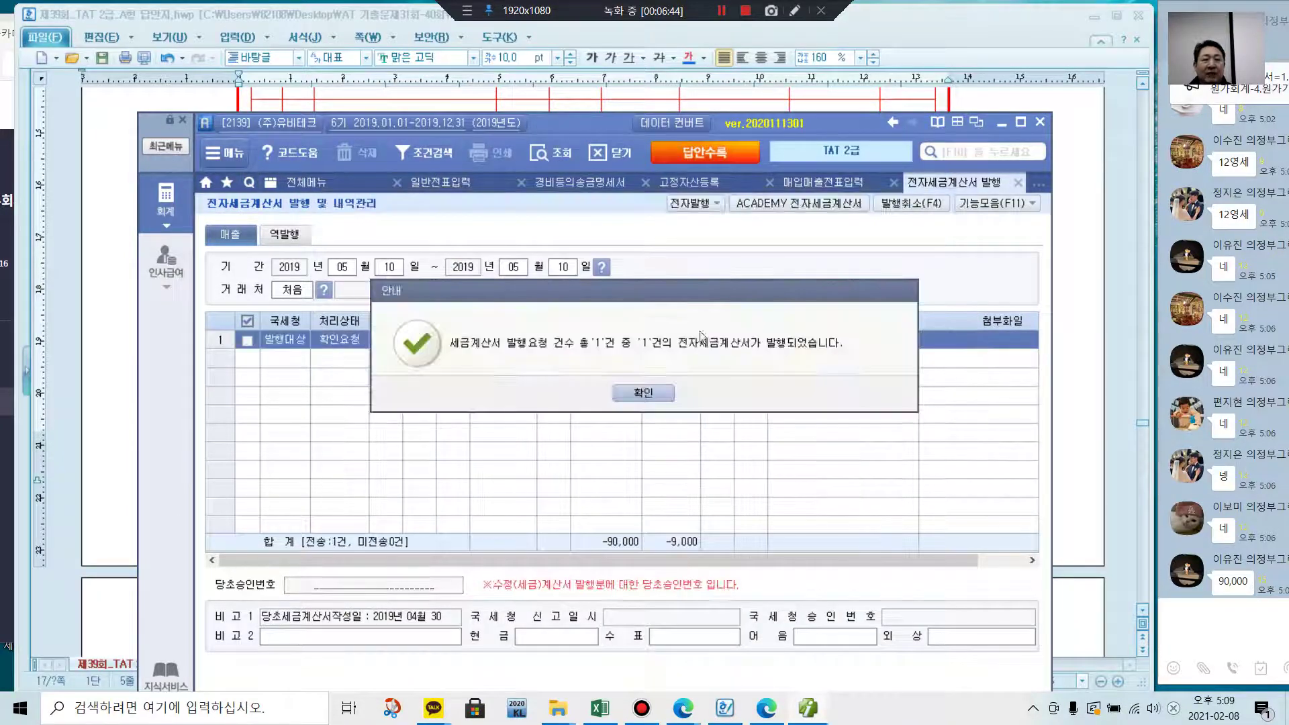
left_click(638, 402)
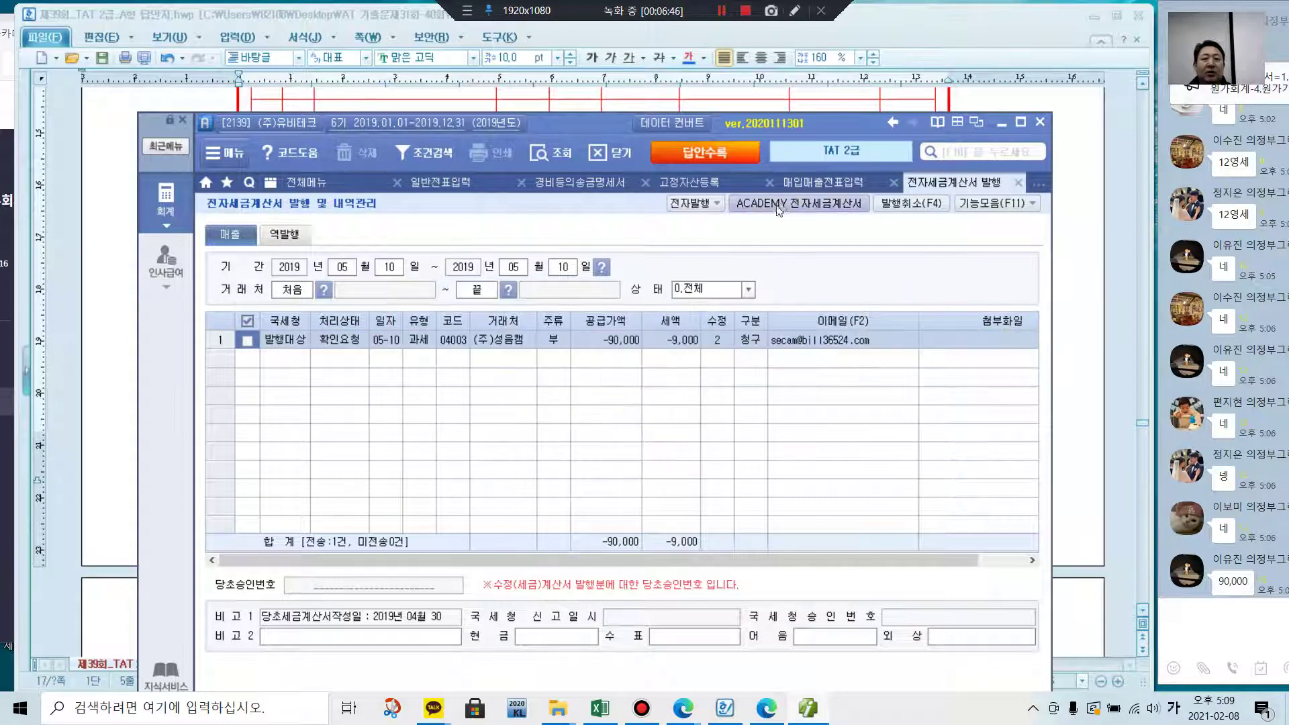
- Look up the May 10 sales invoice in the ACADEMY 전자세금계산서 site and issue it to the 국세청
left_click(467, 381)
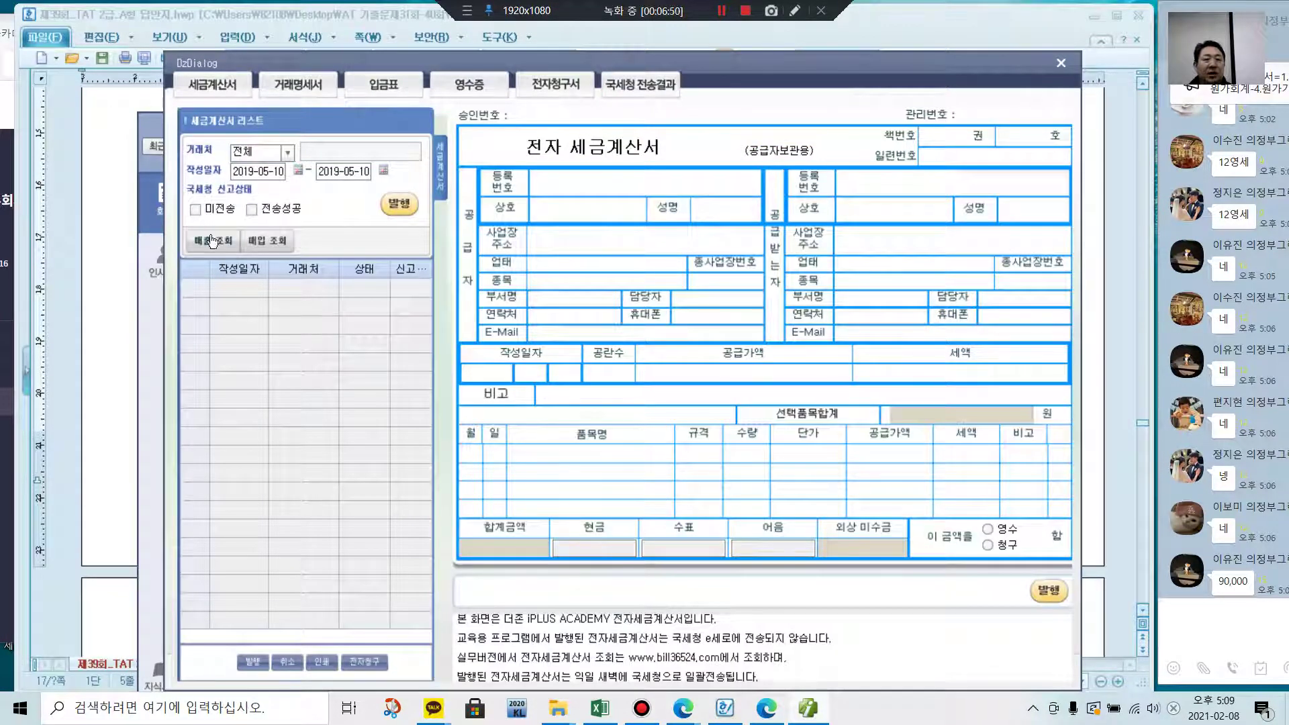
left_click(214, 242)
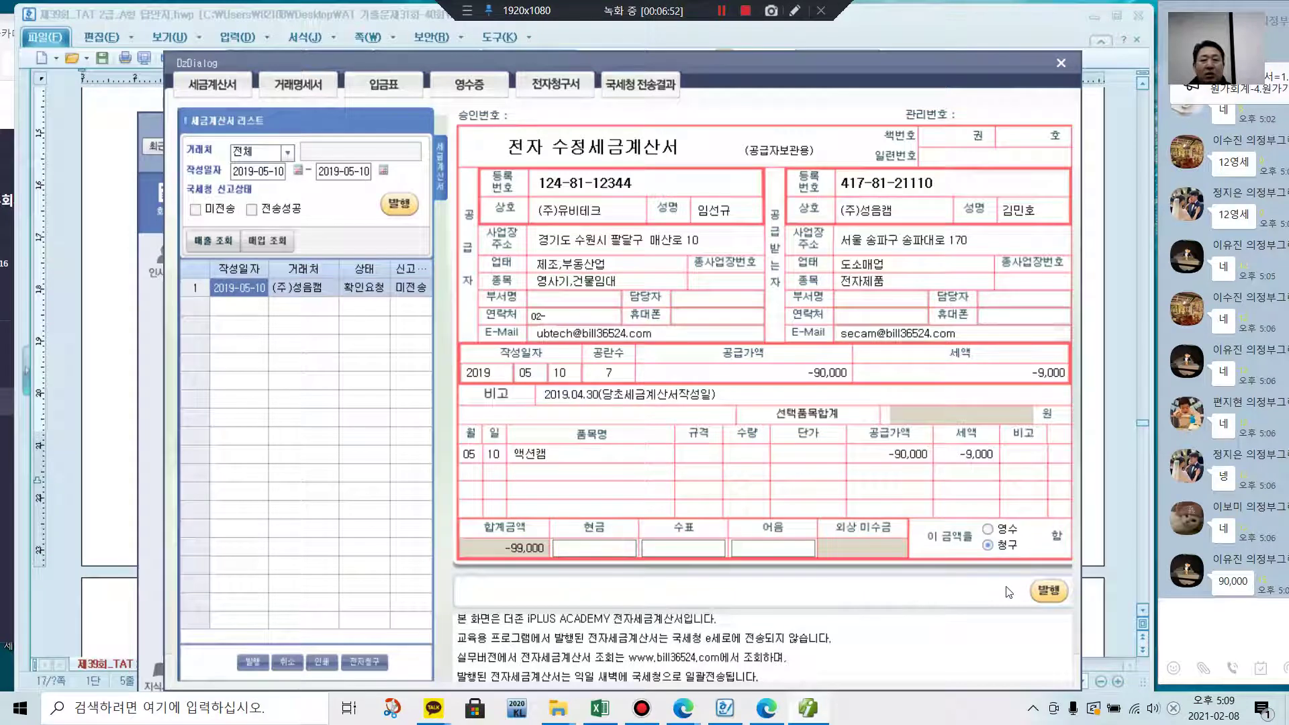
left_click(1048, 591)
left_click(654, 393)
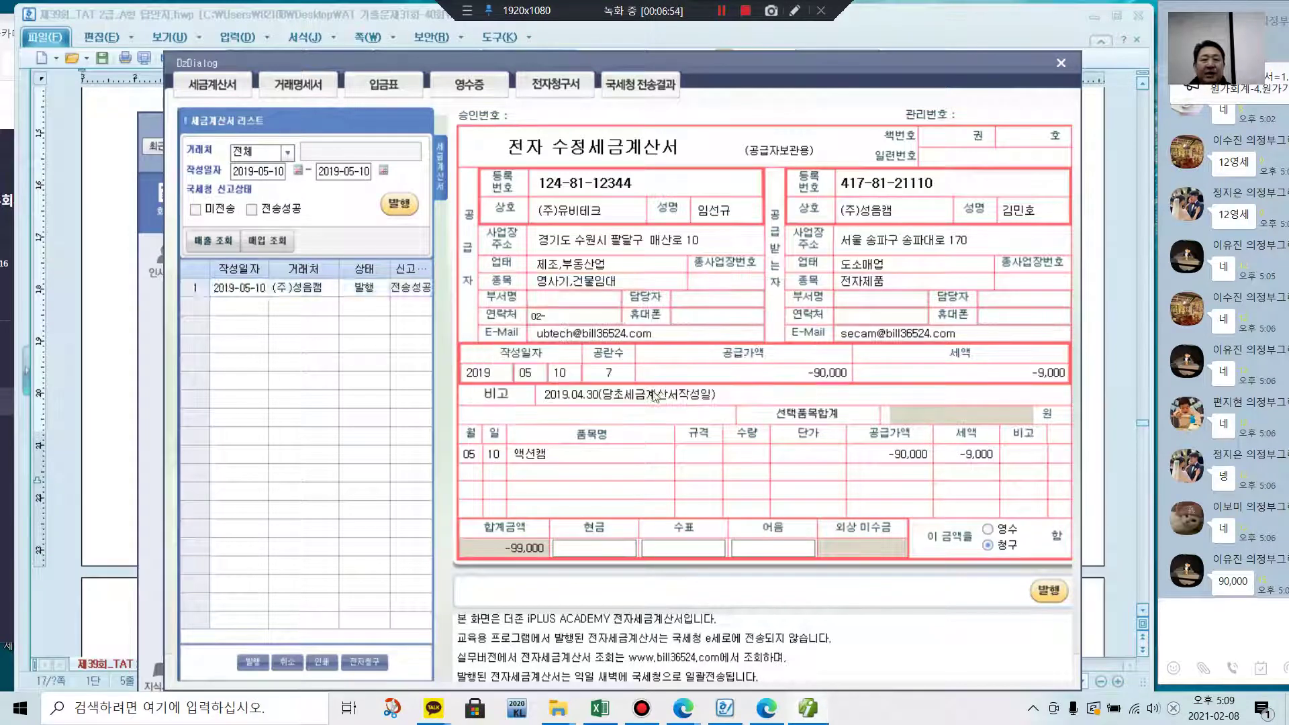
- Check the 국세청 전송결과 for the May 10 sales invoice, and reload the May 10 vouchers in 매입매출전표입력
left_click(627, 90)
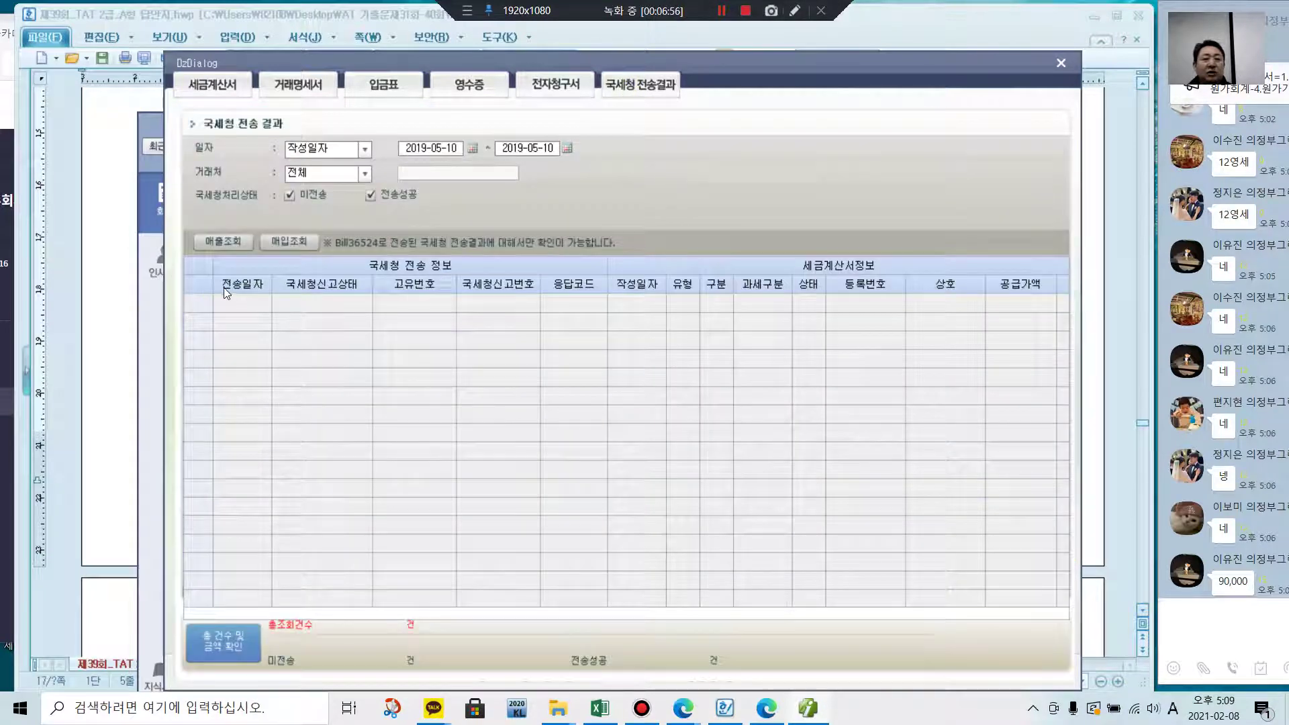
left_click(217, 240)
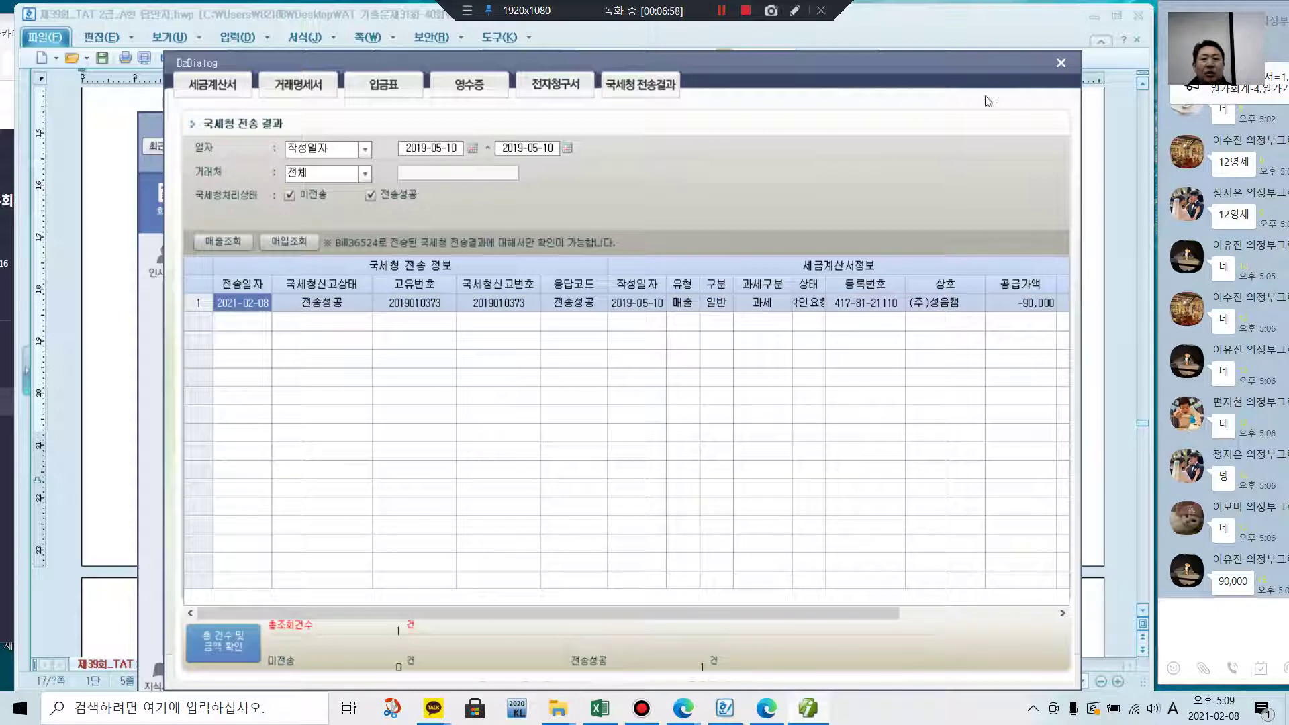
left_click(1055, 62)
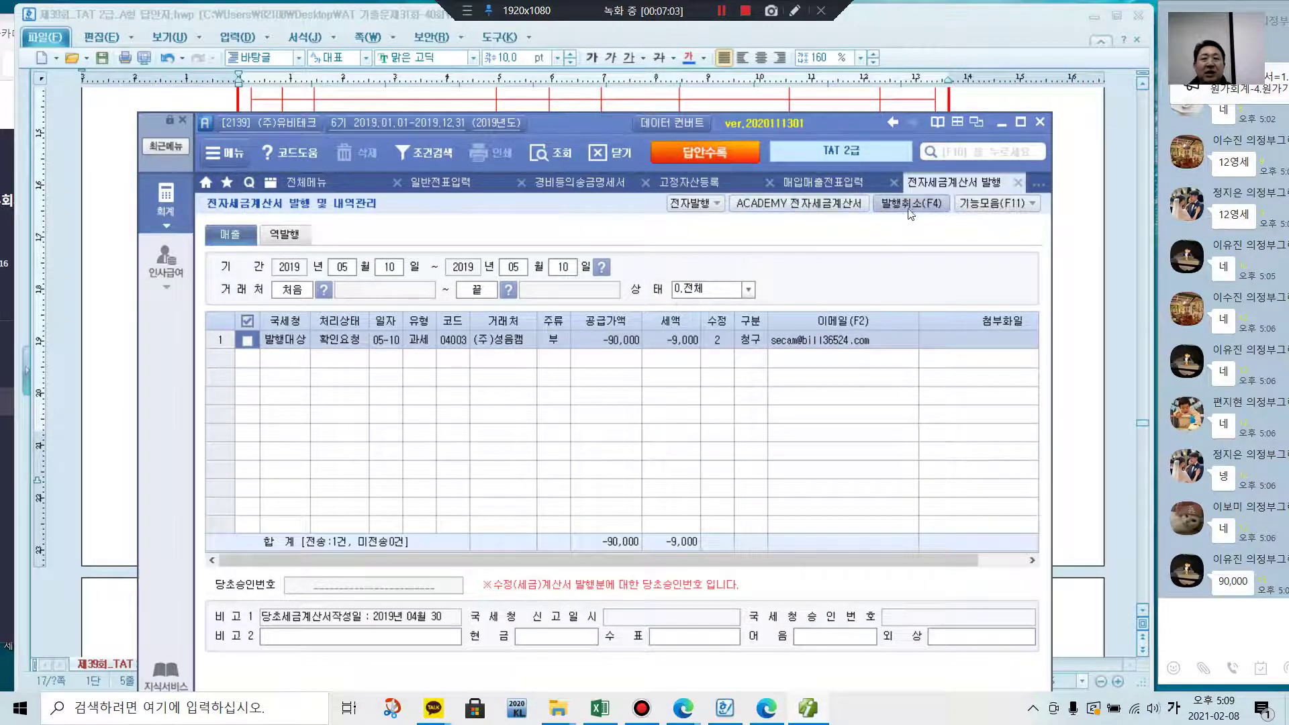
left_click(830, 180)
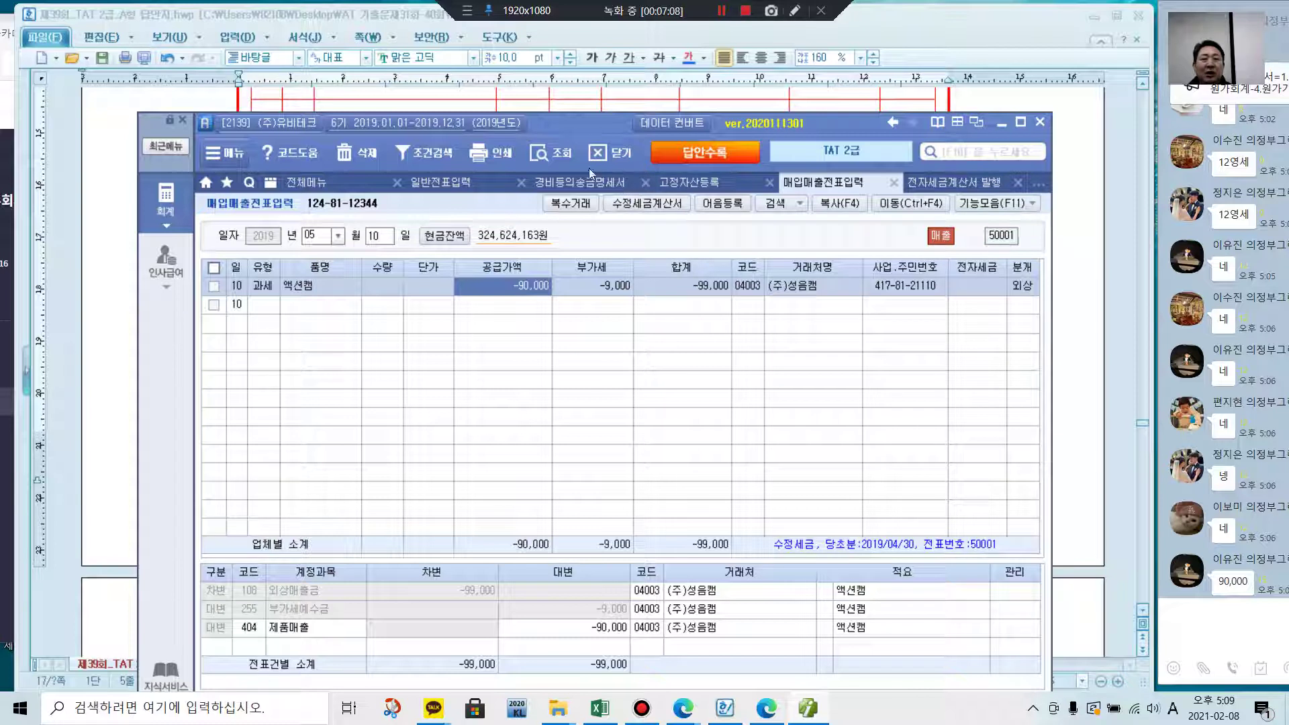
left_click(563, 154)
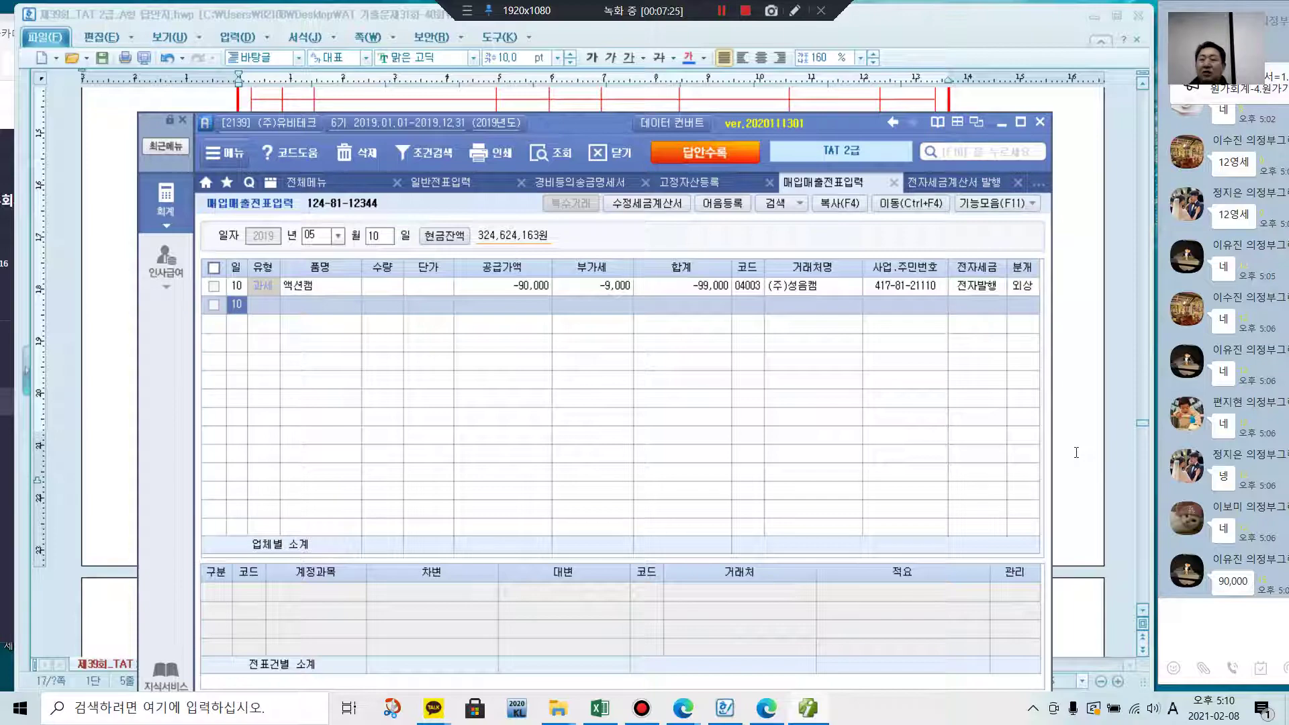
- Return to the Hangul exam document and move on to the real estate lease contract dated 2019년 11월 25일
left_click(1085, 205)
scroll(853, 513, "down", 15)
scroll(852, 513, "down", 15)
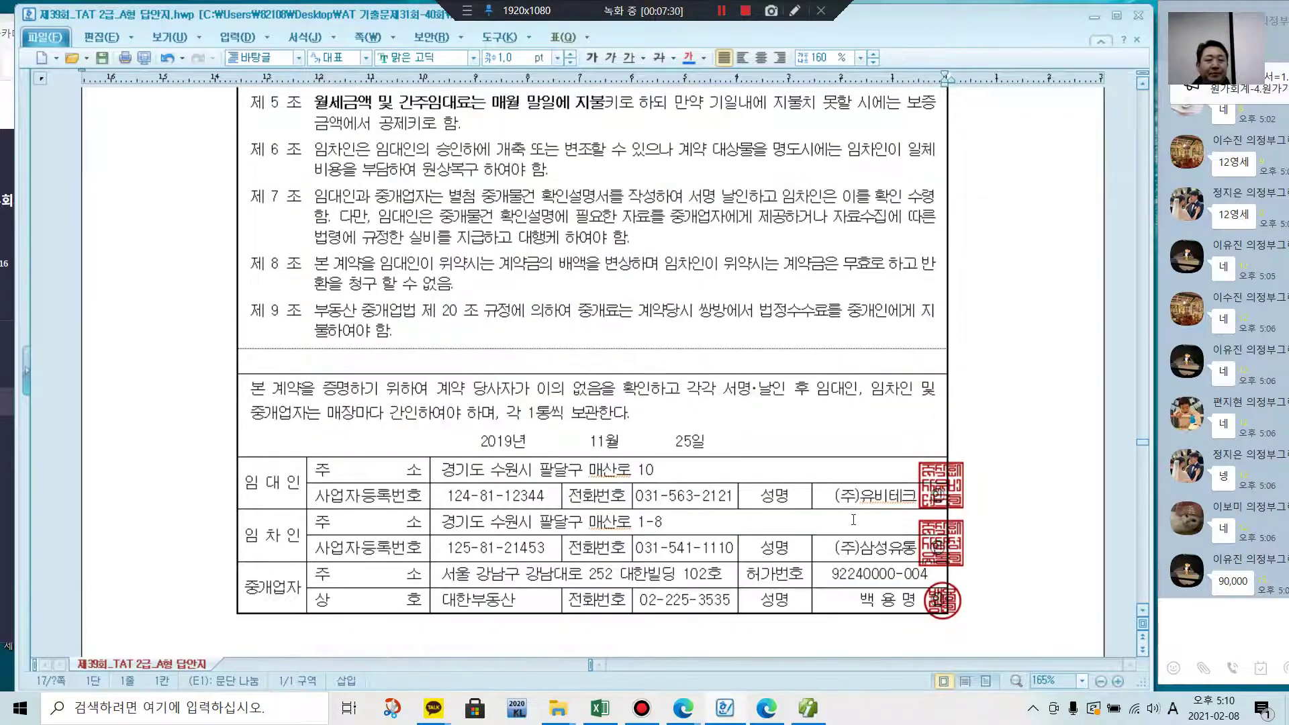
- Review the office lease contract in section 3, switch to the TAT 2급 accounting program and open 부동산임대공급가액명세서
scroll(852, 519, "up", 10)
scroll(856, 523, "down", 2)
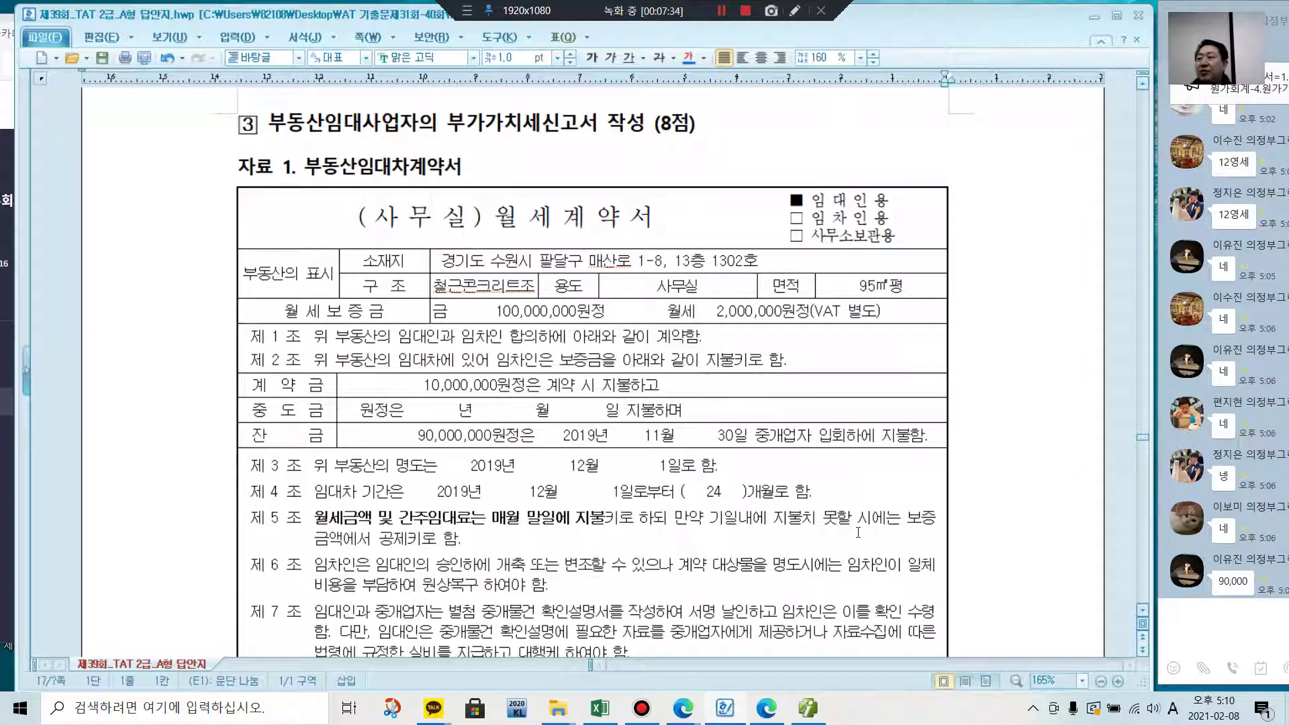
scroll(857, 534, "down", 4)
scroll(801, 536, "up", 4)
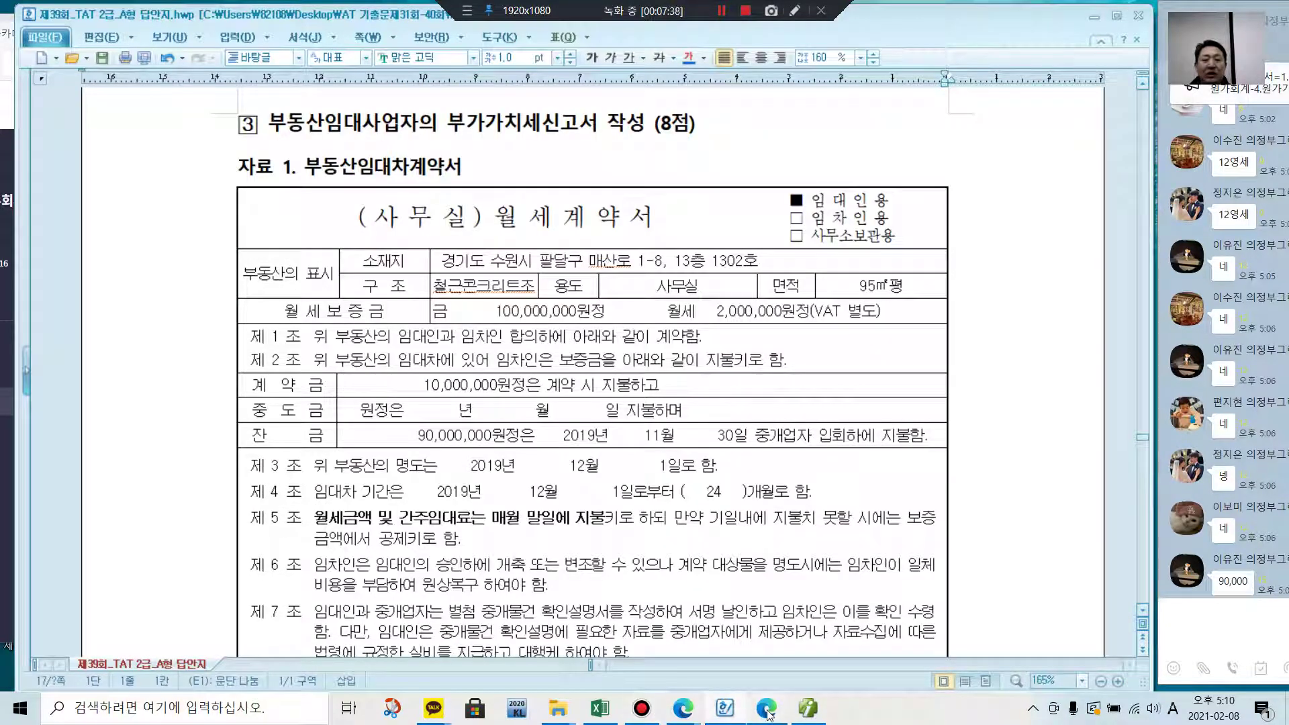
mouse_move(767, 715)
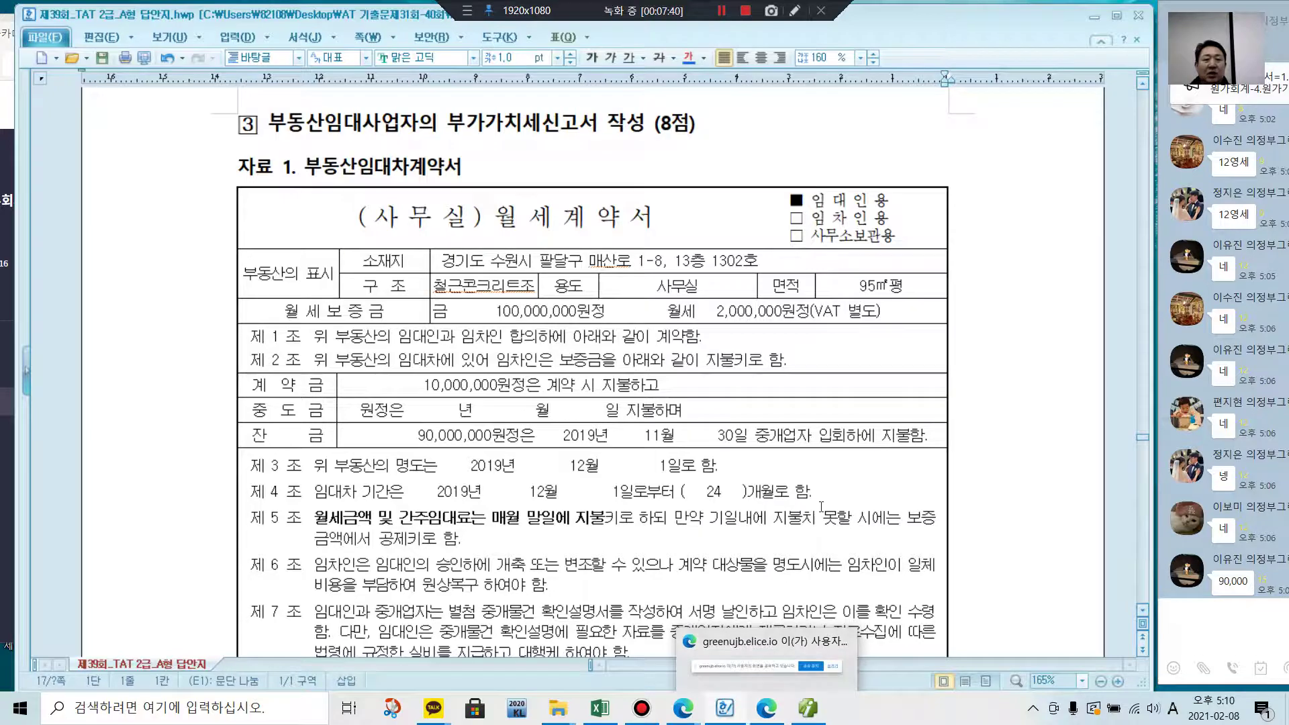
scroll(821, 506, "down", 10)
scroll(821, 526, "up", 4)
left_click(807, 708)
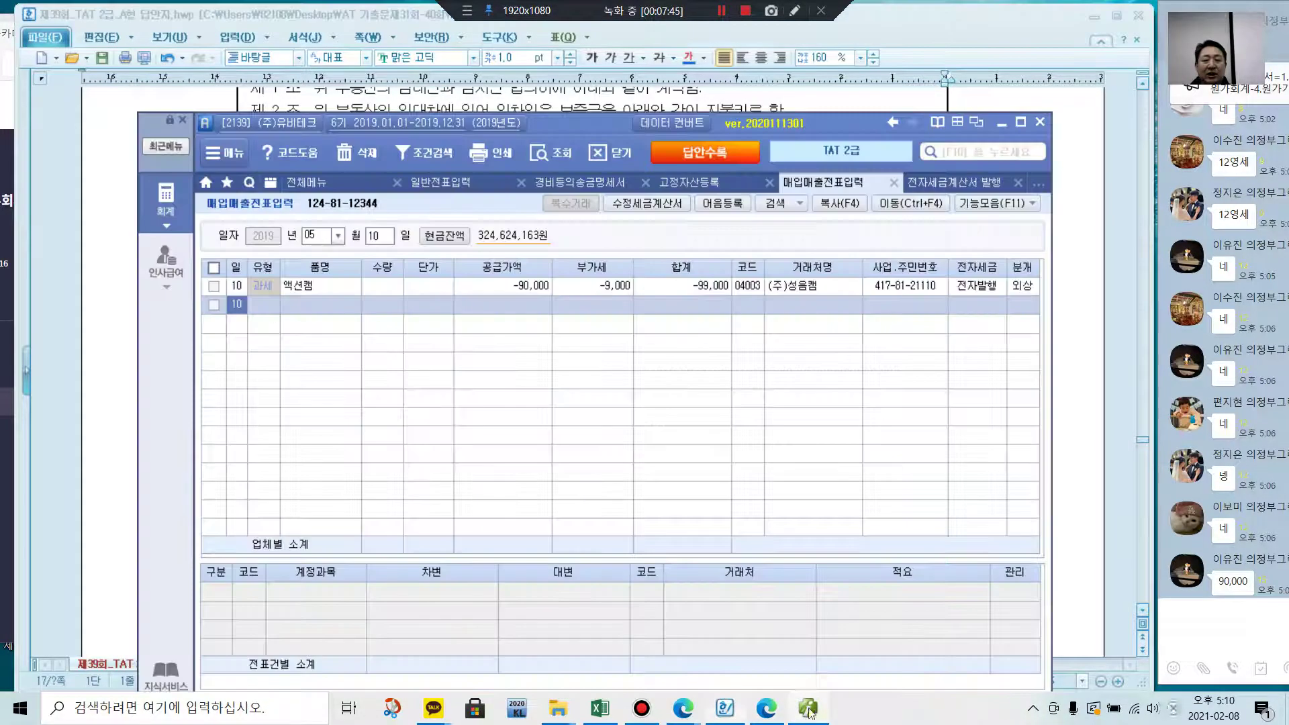
left_click(318, 183)
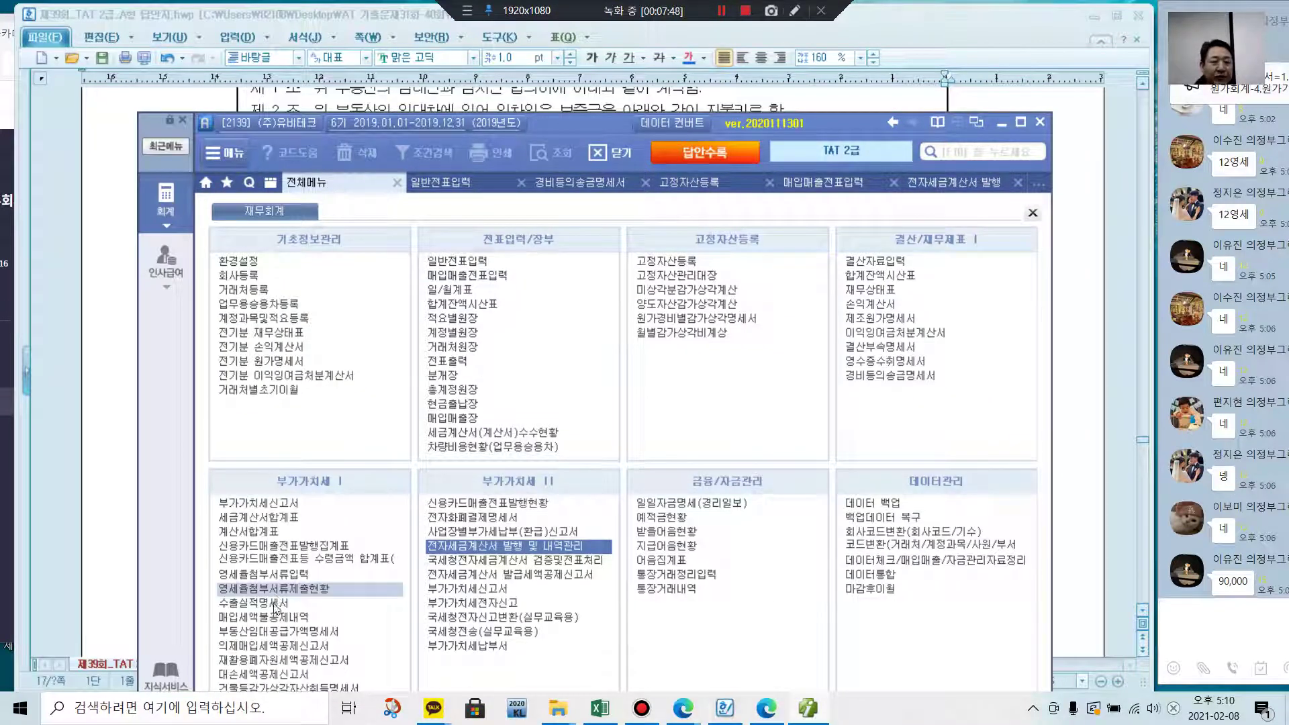
left_click(275, 631)
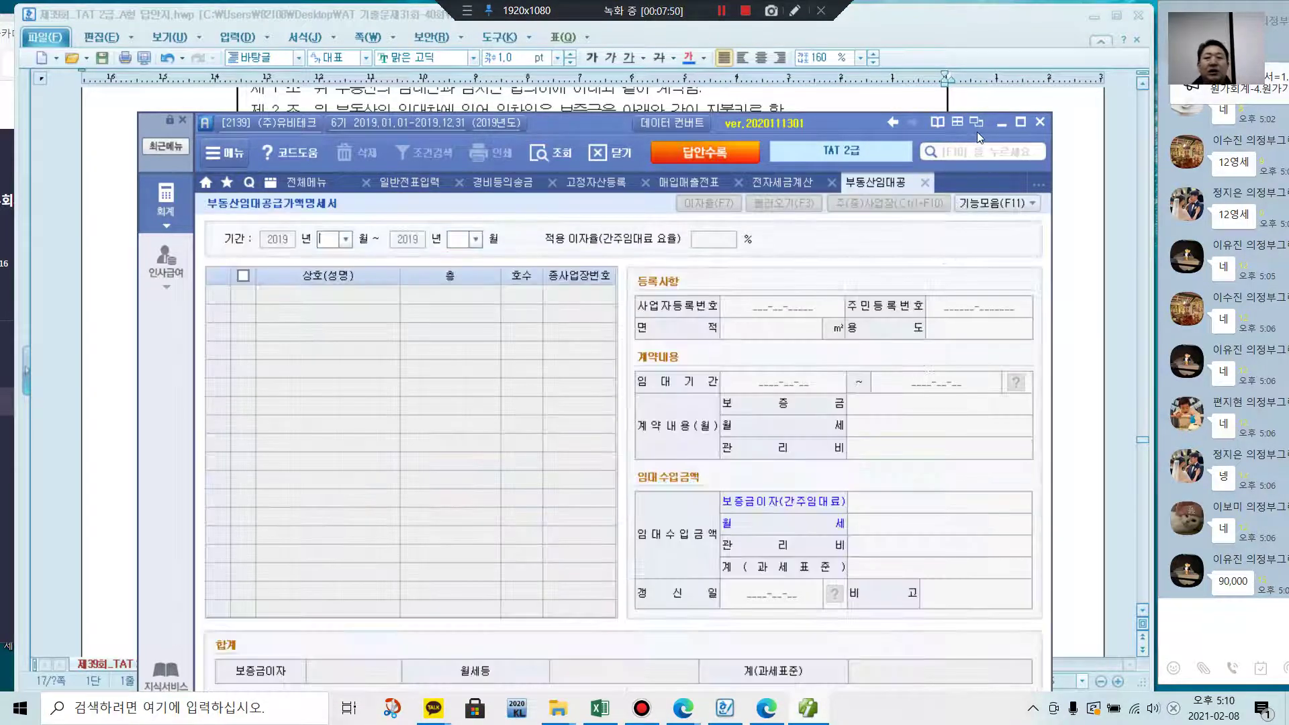
- Set the rental supply statement's 2019 period to months 10 through 12
left_click_drag(603, 125, 686, 268)
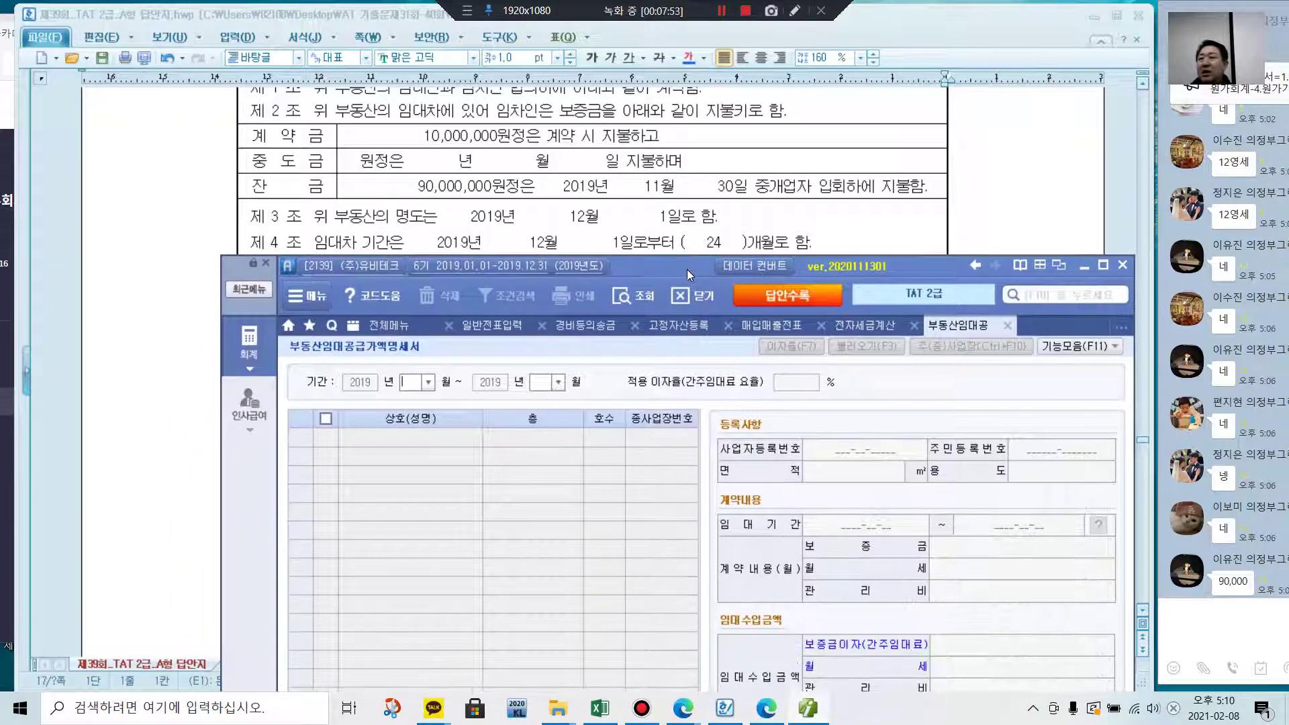
left_click(427, 383)
left_click(422, 512)
left_click(558, 383)
left_click(546, 537)
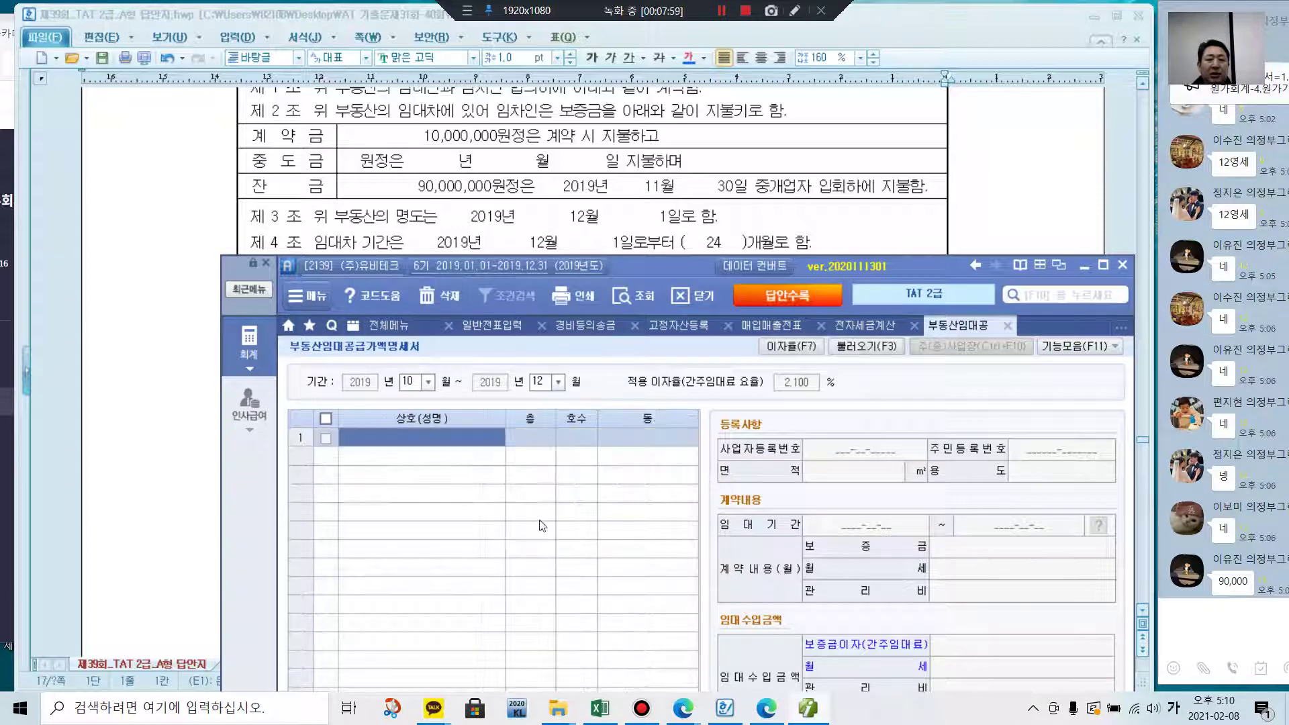
- Find the 임차인 in the lease contract and add (주)삼성유통 as the first tenant in the statement through the 거래처 code search
mouse_move(636, 268)
left_mouse_down()
mouse_move(667, 540)
mouse_move(661, 642)
mouse_move(665, 490)
mouse_move(664, 681)
left_mouse_up()
left_click(937, 516)
scroll(937, 516, "down", 5)
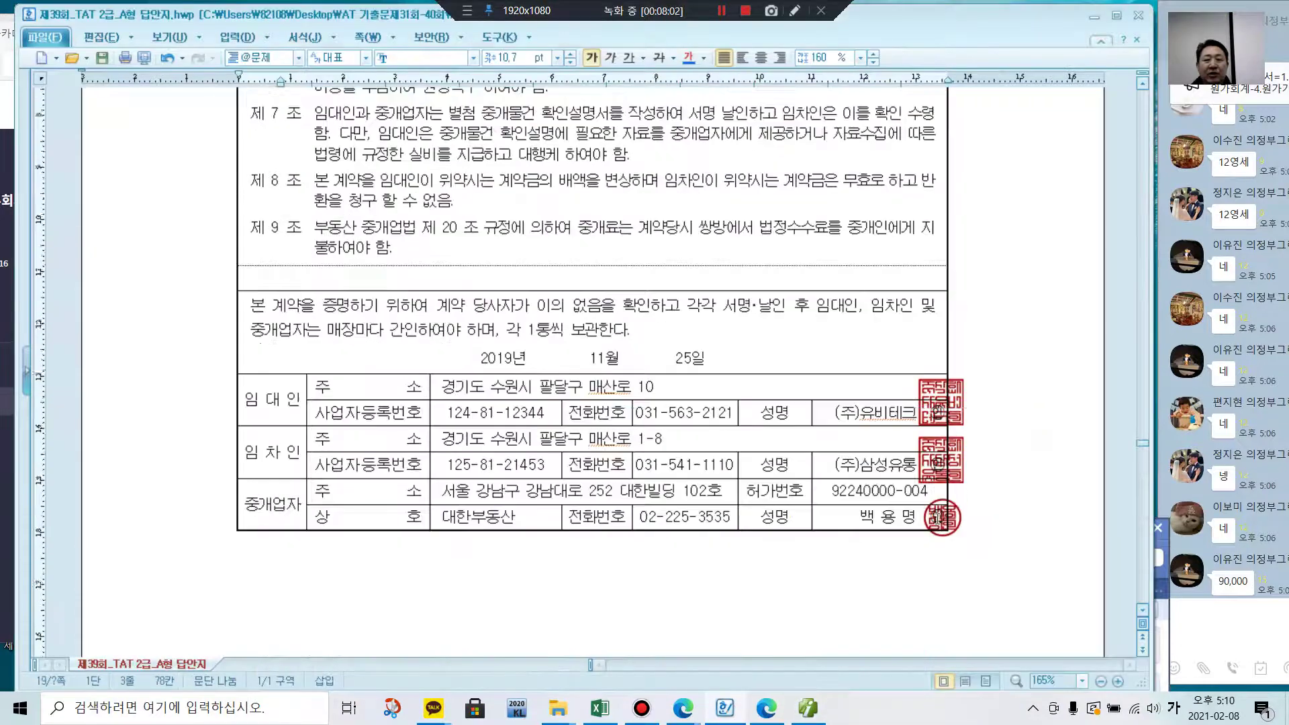
scroll(938, 516, "down", 3)
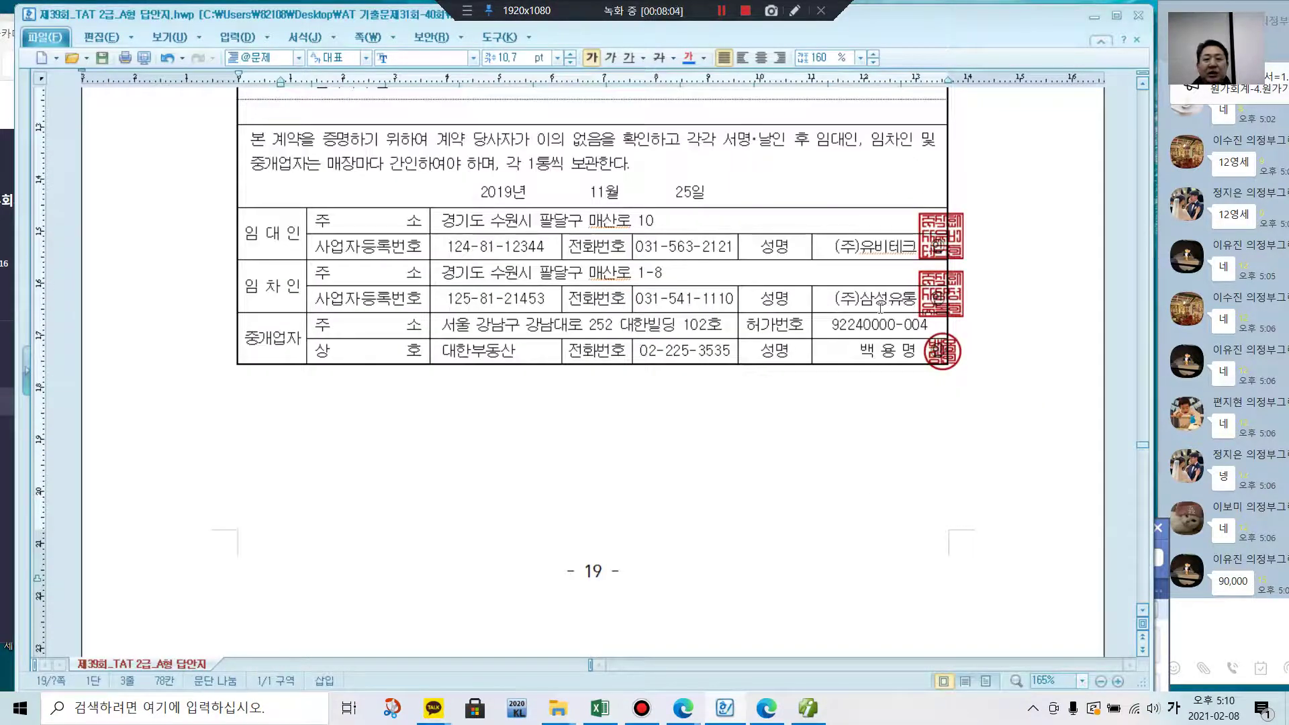
left_click(806, 720)
left_click_drag(670, 527, 670, 391)
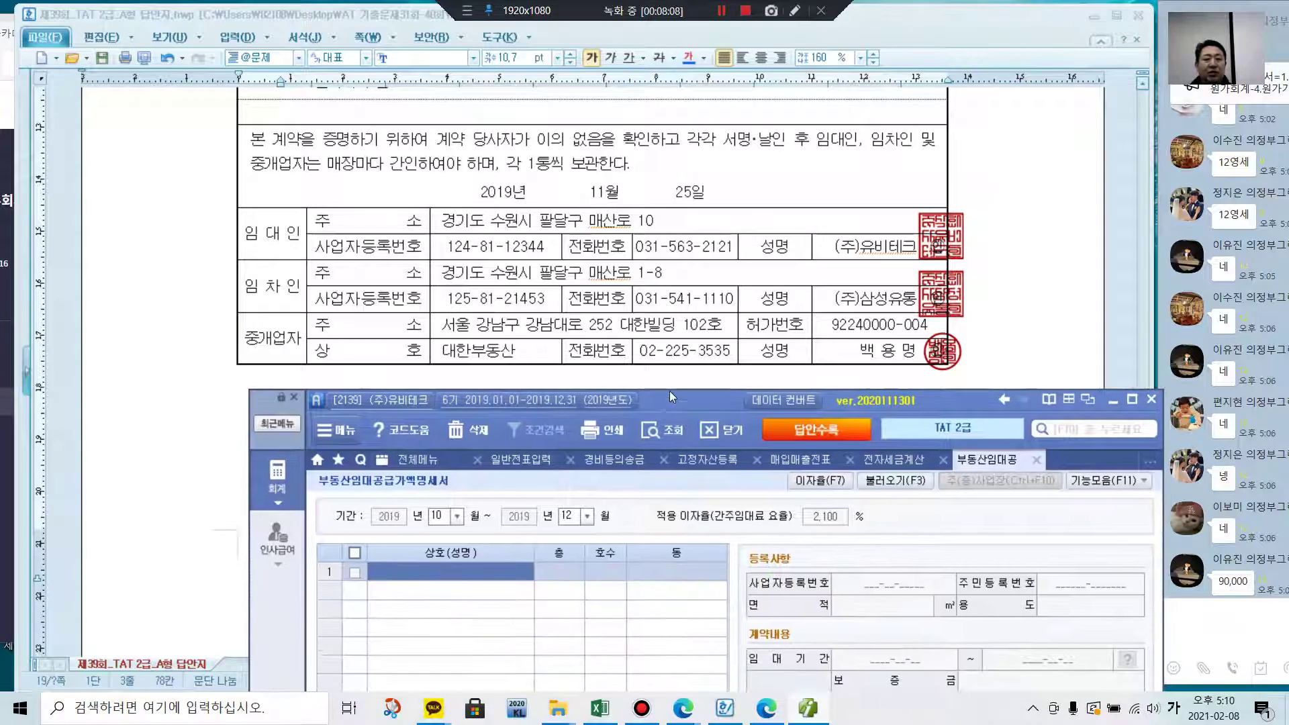
key("F2")
type("삼ㅅ")
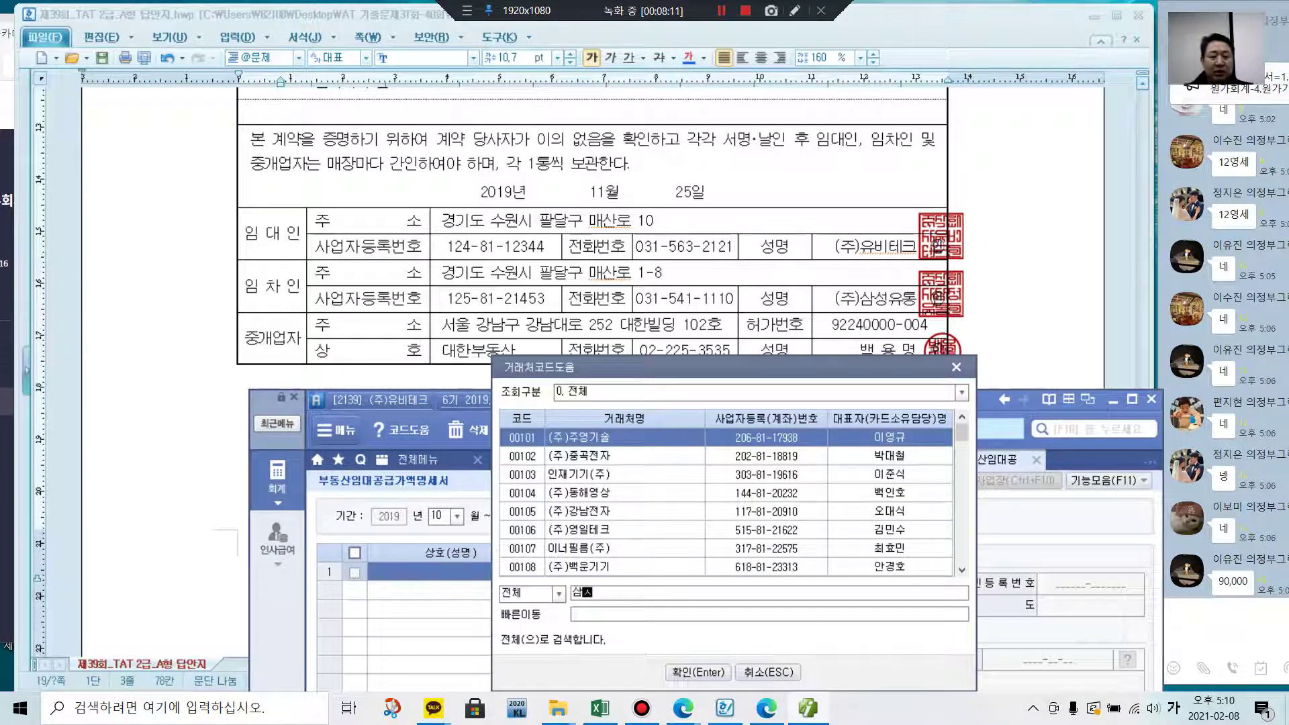
key("Return")
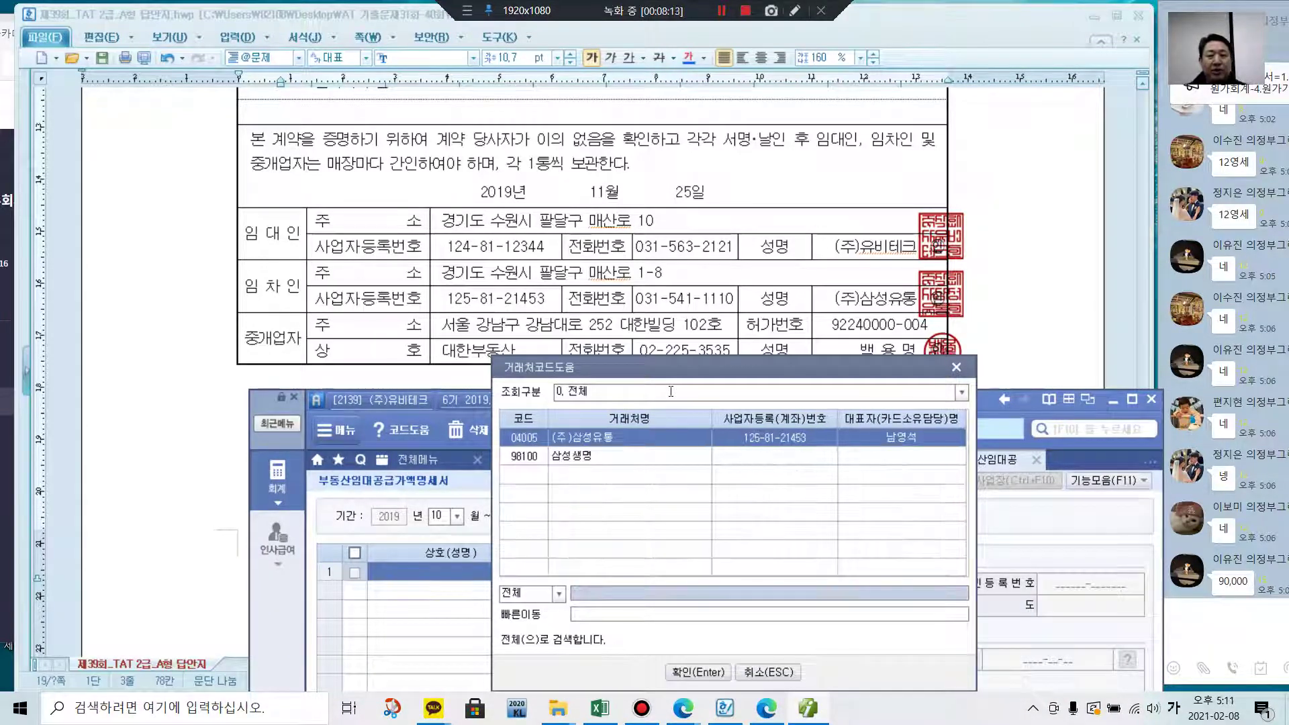
key("Return")
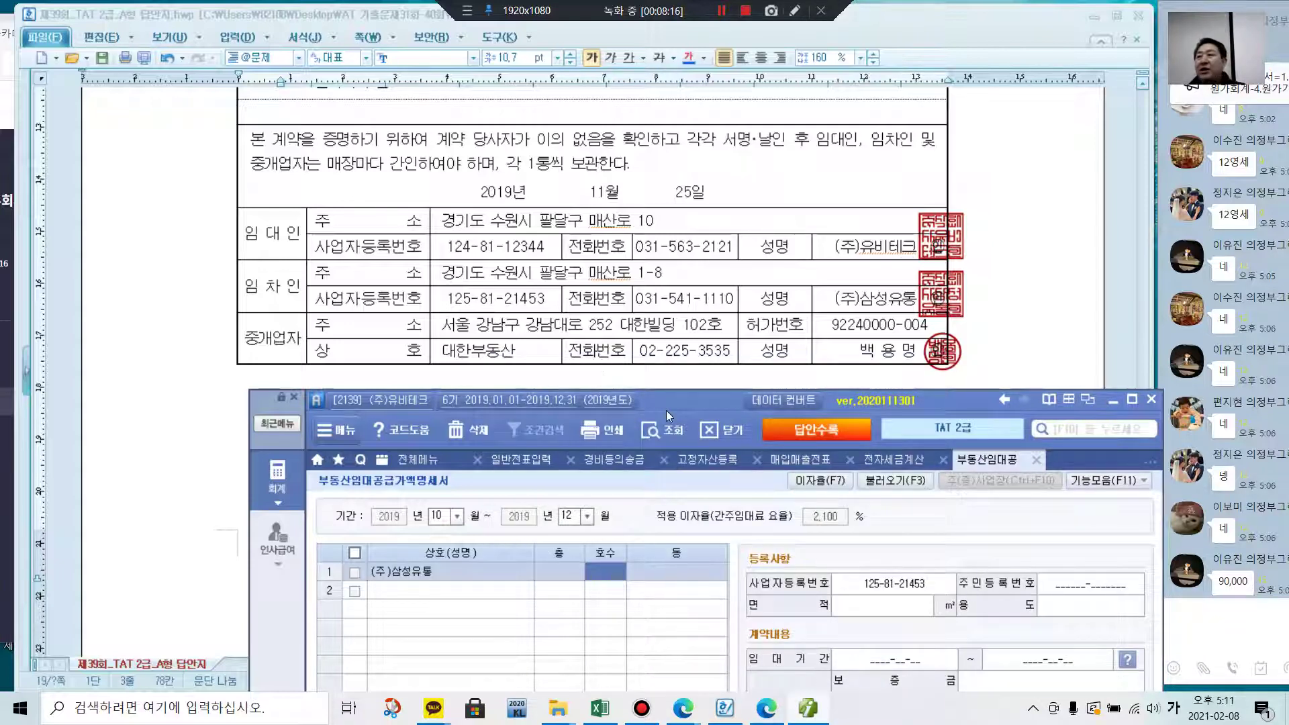
- Enter 층 13 and 호수 1302 for (주)삼성유통 according to the contract's 소재지
left_click(569, 573)
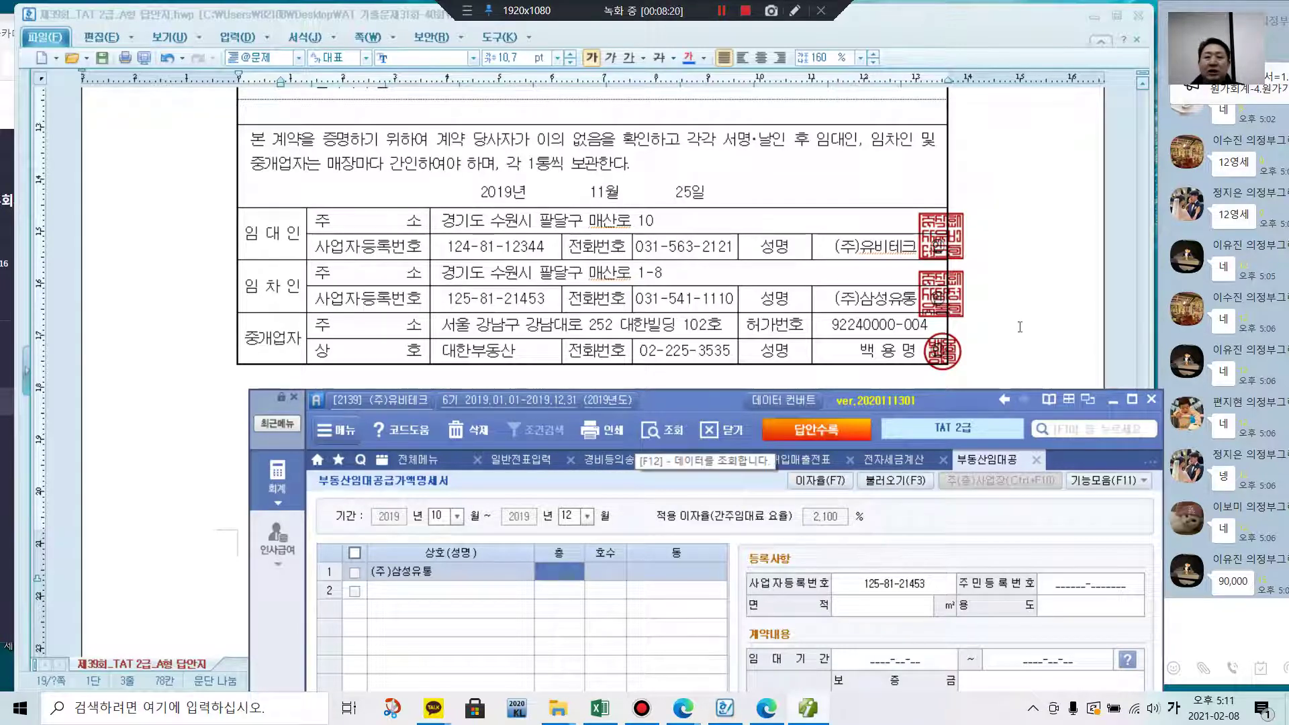
left_click(1020, 326)
scroll(749, 442, "down", 10)
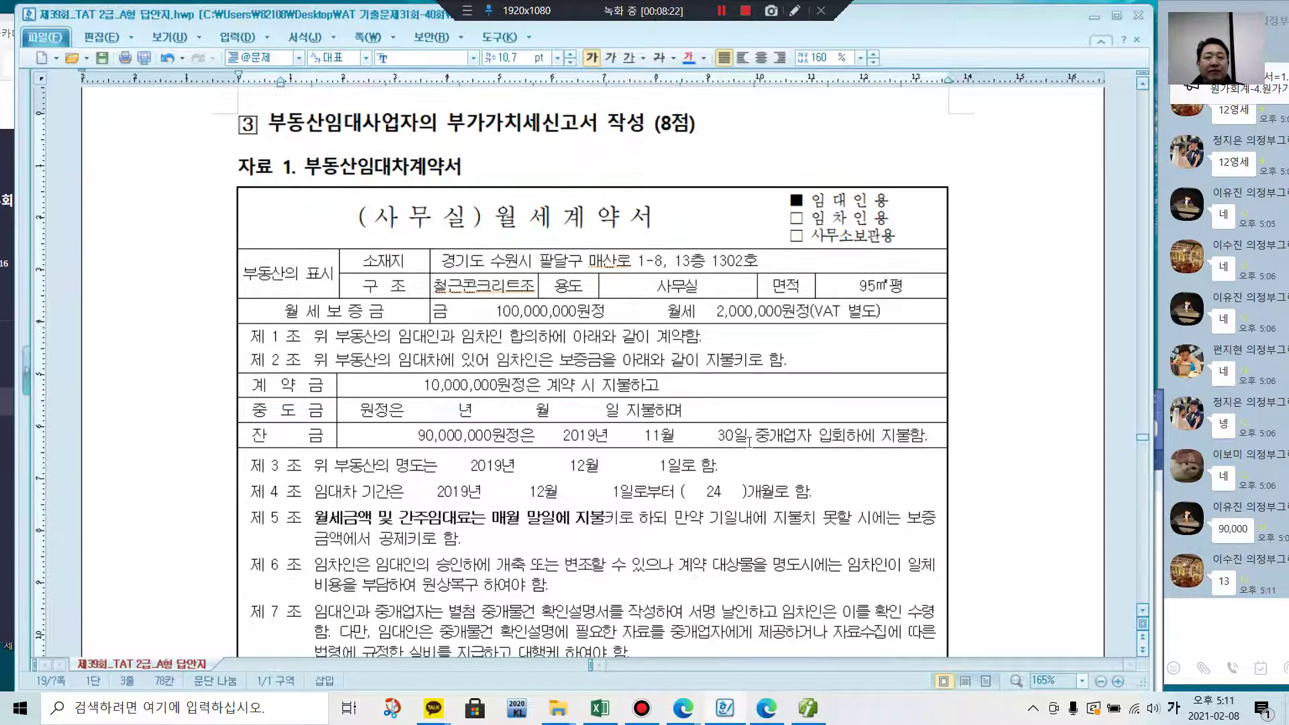
scroll(749, 442, "down", 3)
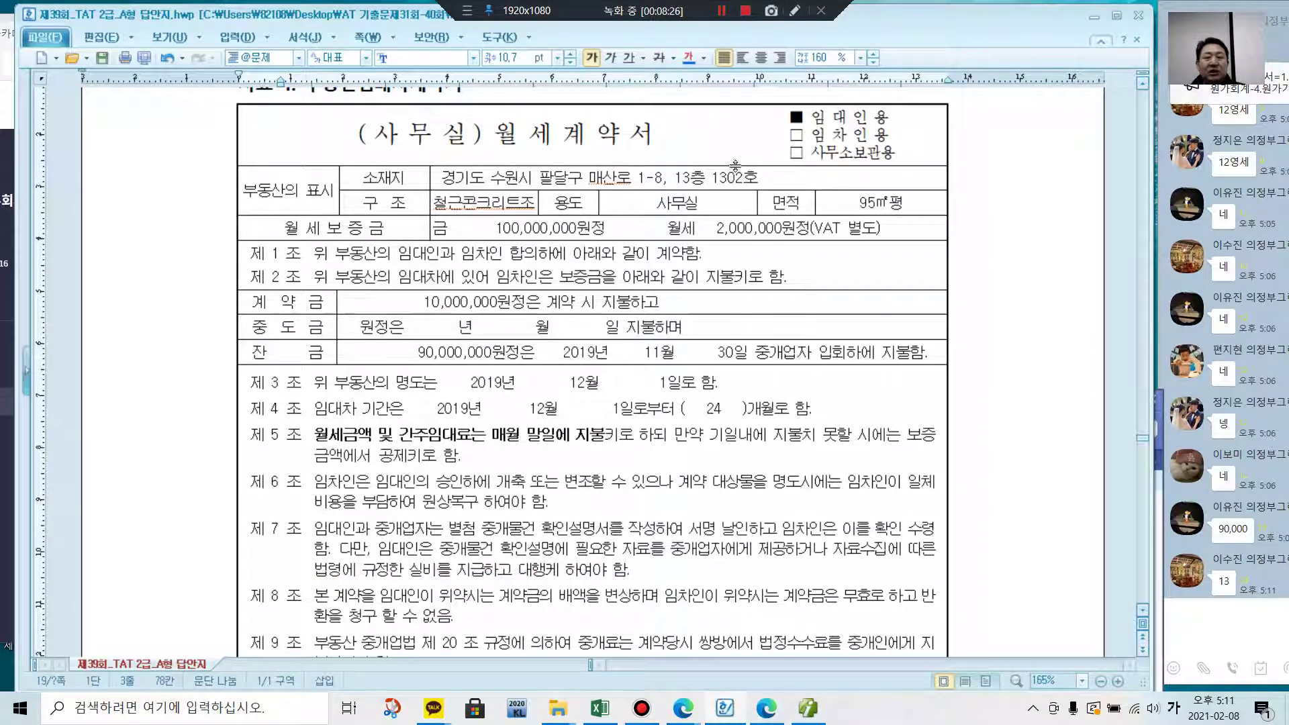
left_click(808, 708)
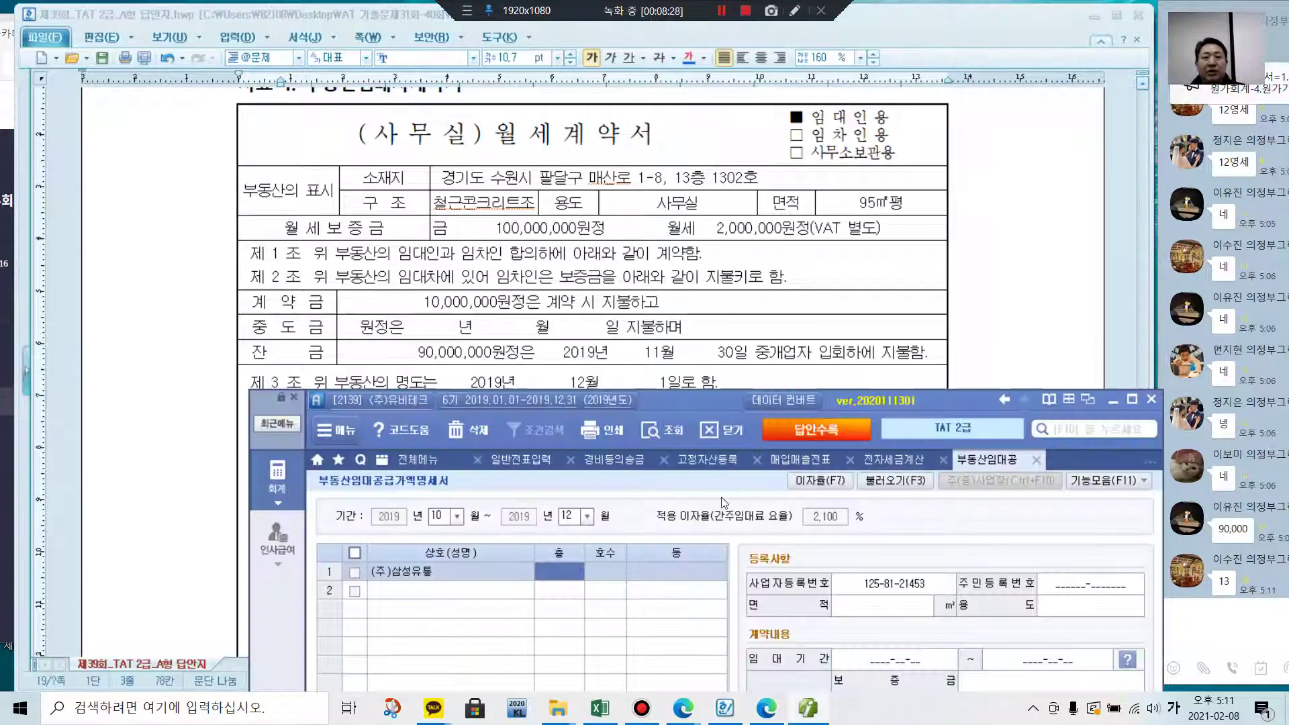
left_click_drag(692, 408, 707, 197)
type("13")
key("Return")
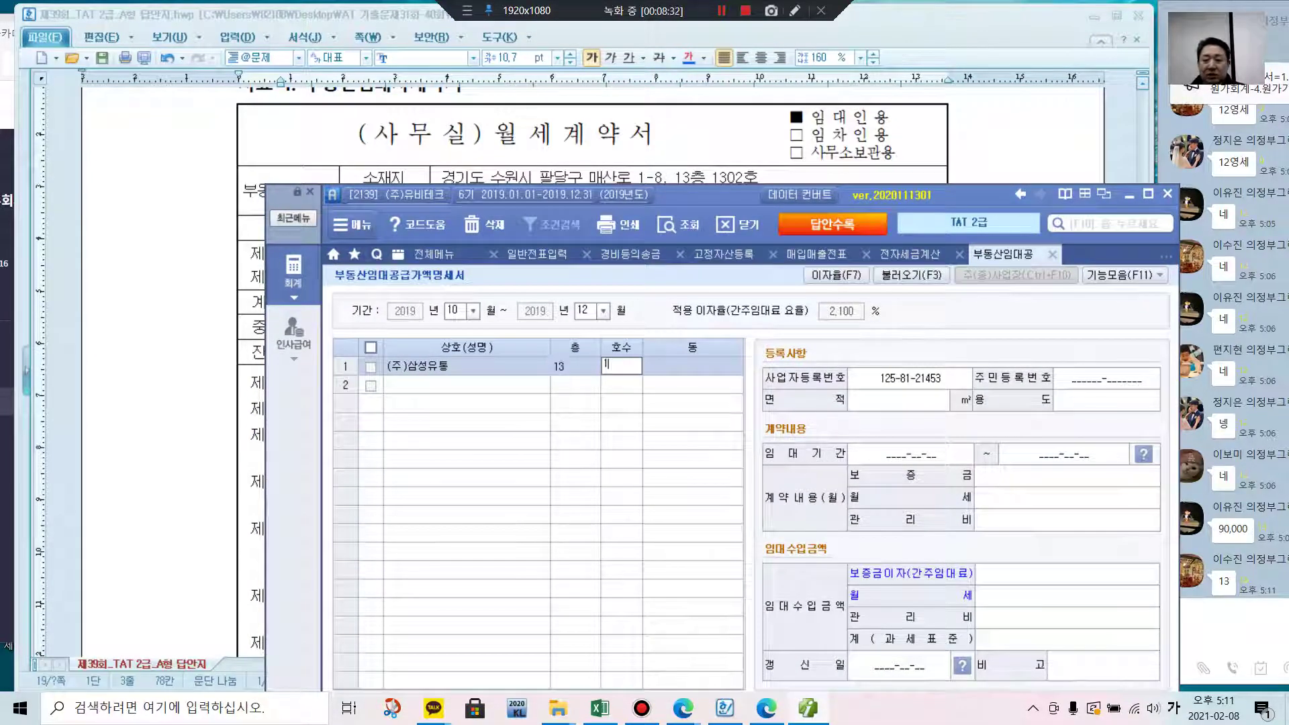
type("1302")
key("Return")
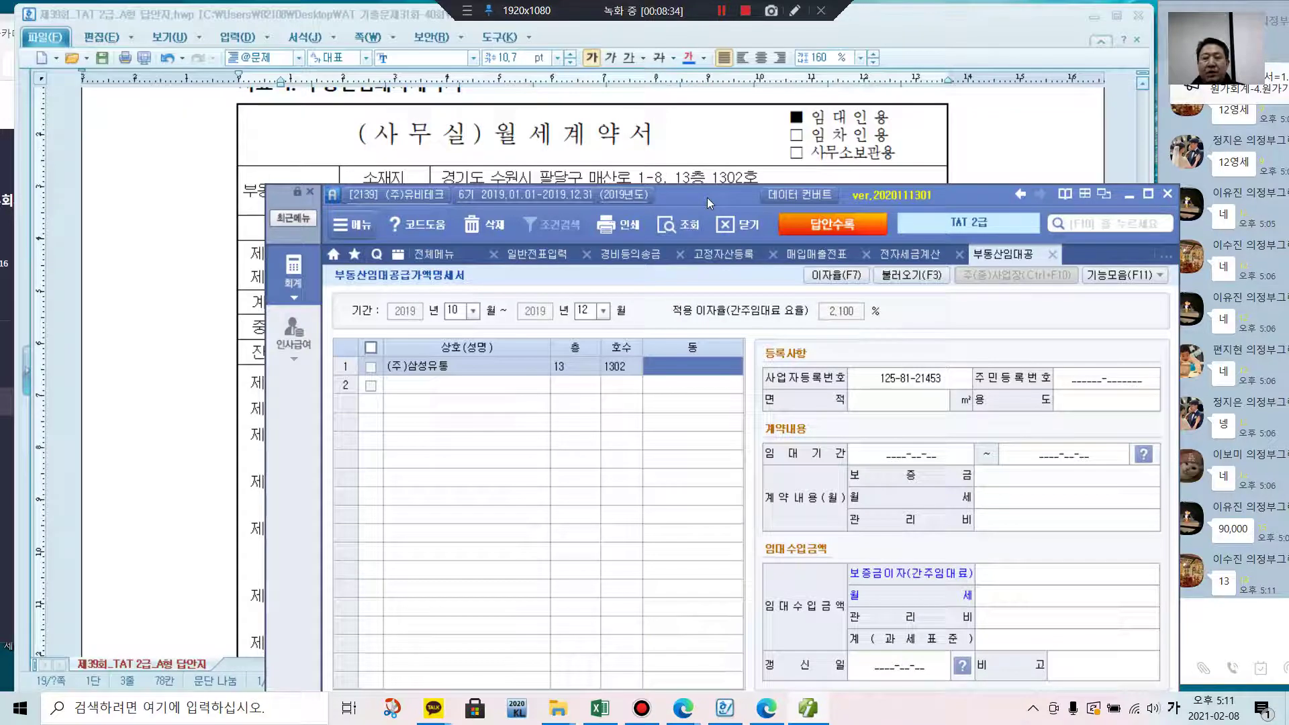
- Set the tenant's 면적 to 95 ㎡ and 용도 to 사무실 in 등록사항
left_click_drag(710, 188, 651, 222)
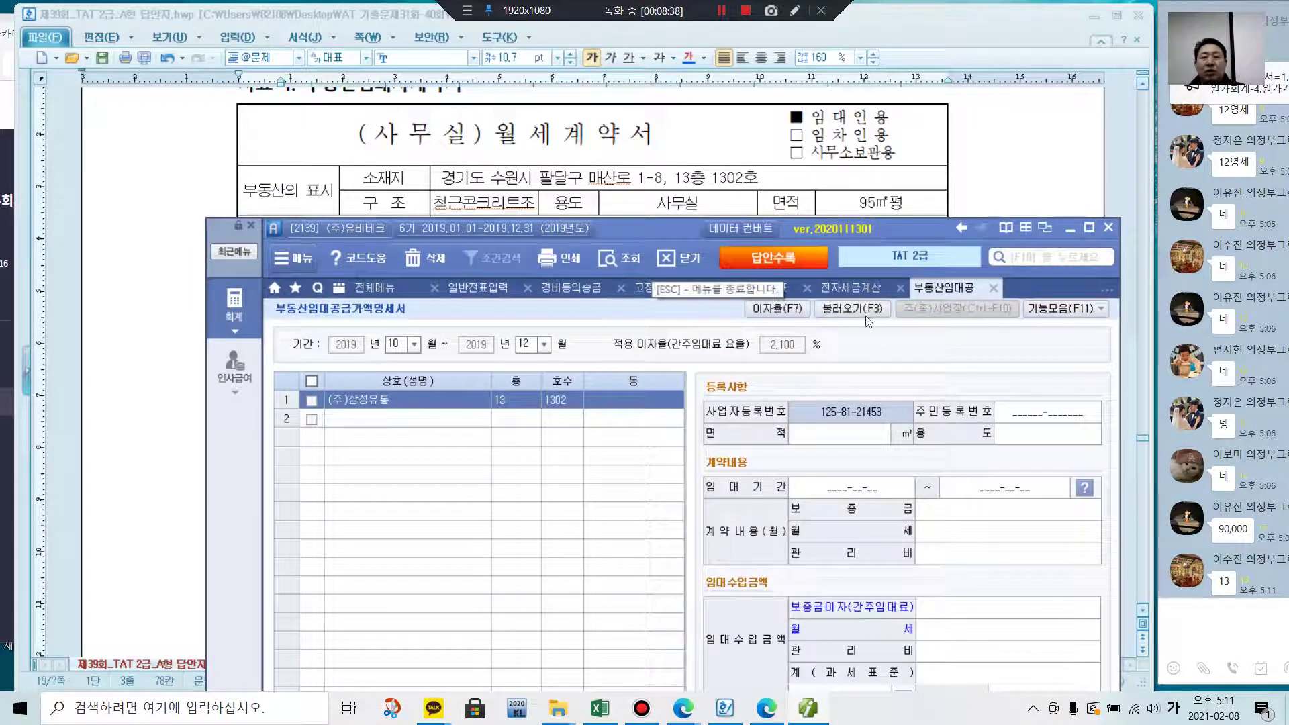
left_click(850, 431)
type("95")
key("Return")
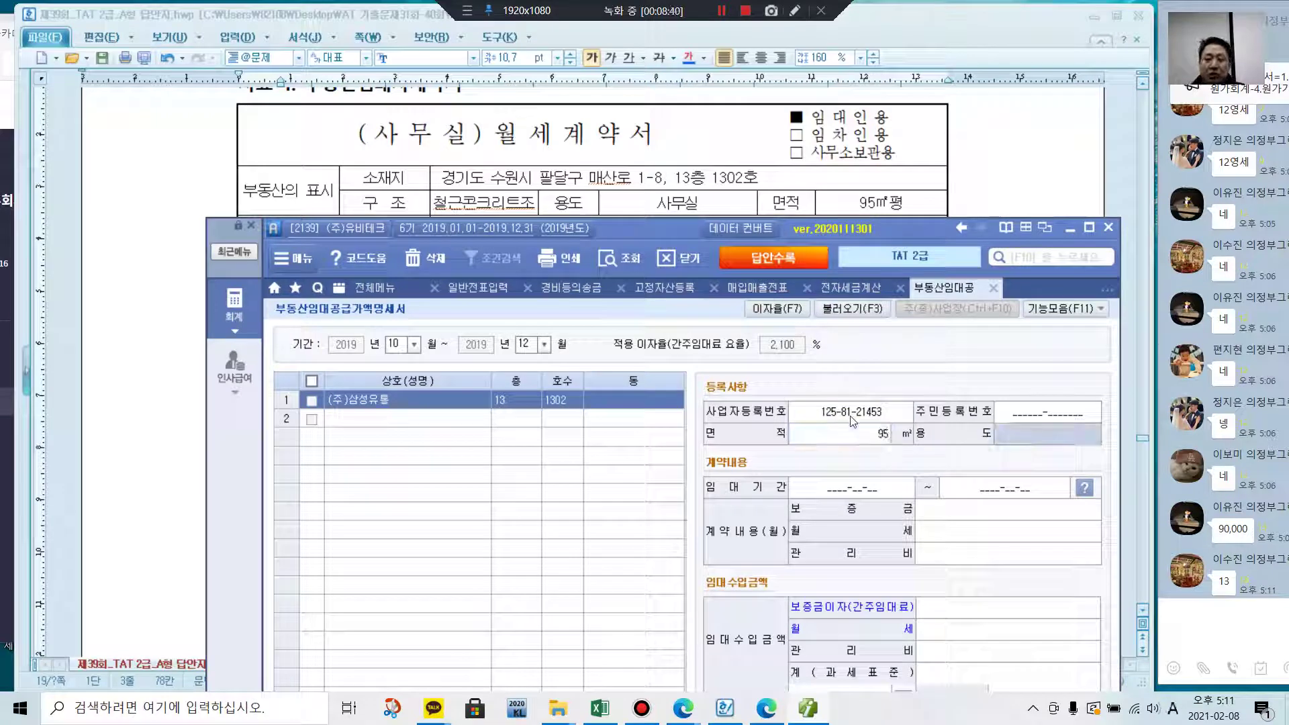
type("사무실")
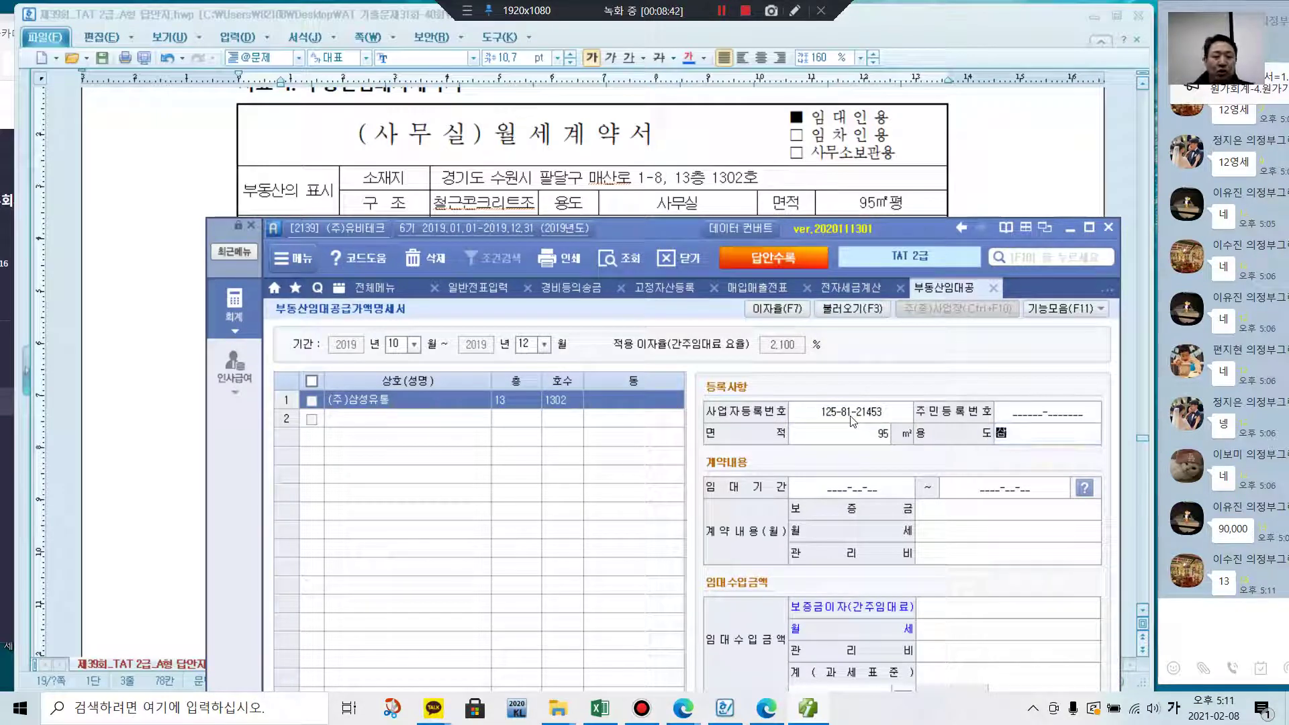
key("Return")
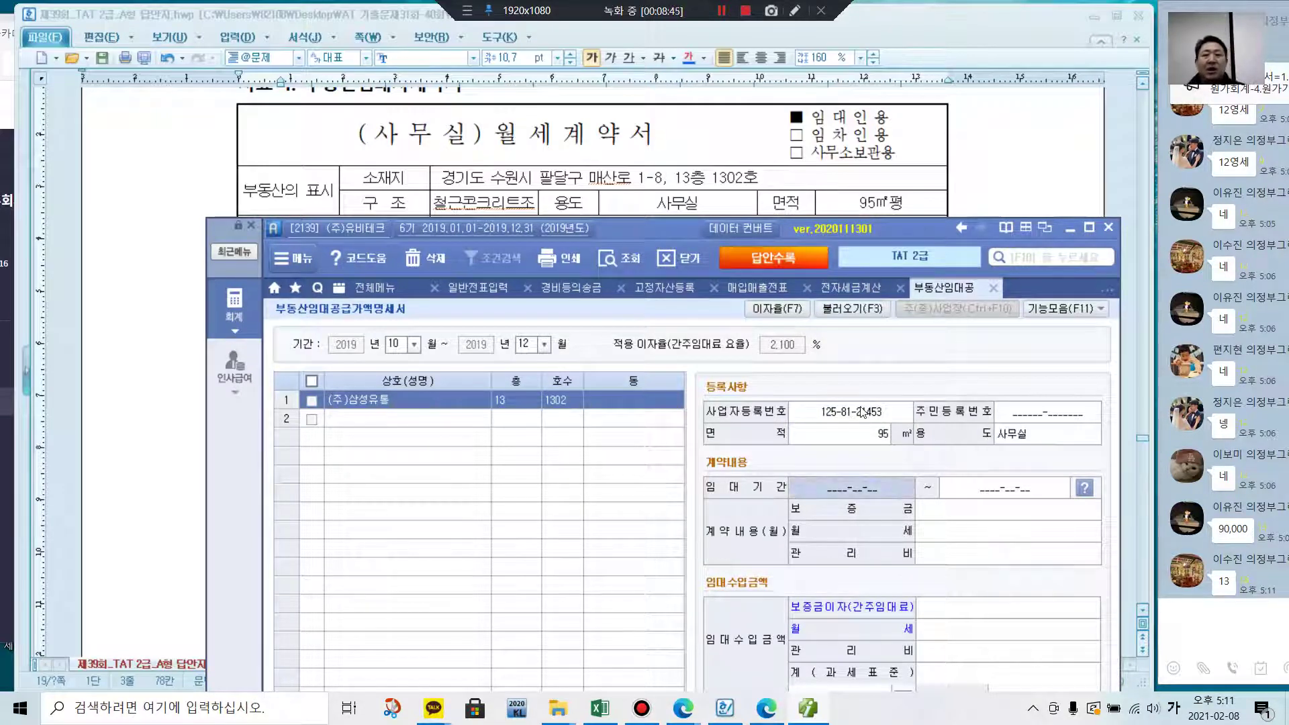
- Enter the 임대기간 from 2019-12-01 to 2021-11-30, following the 24-month term in the contract
left_click_drag(671, 240, 655, 446)
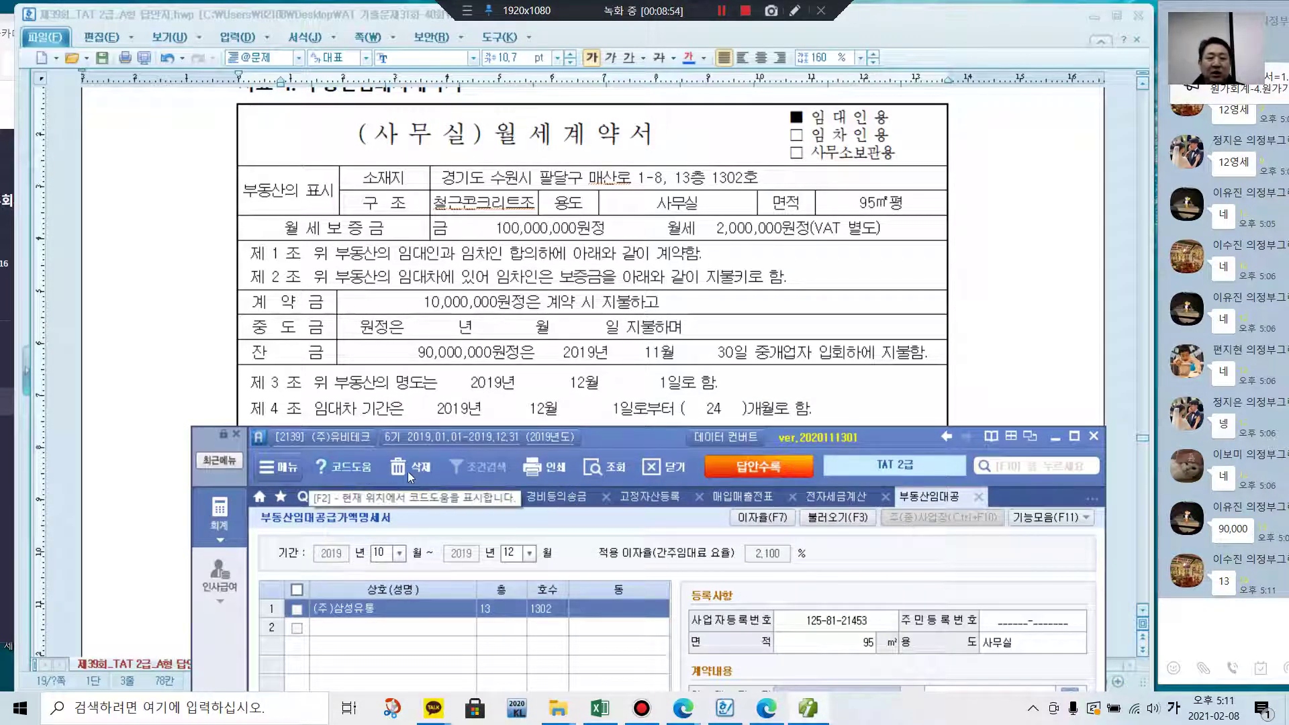
left_click_drag(631, 438, 614, 337)
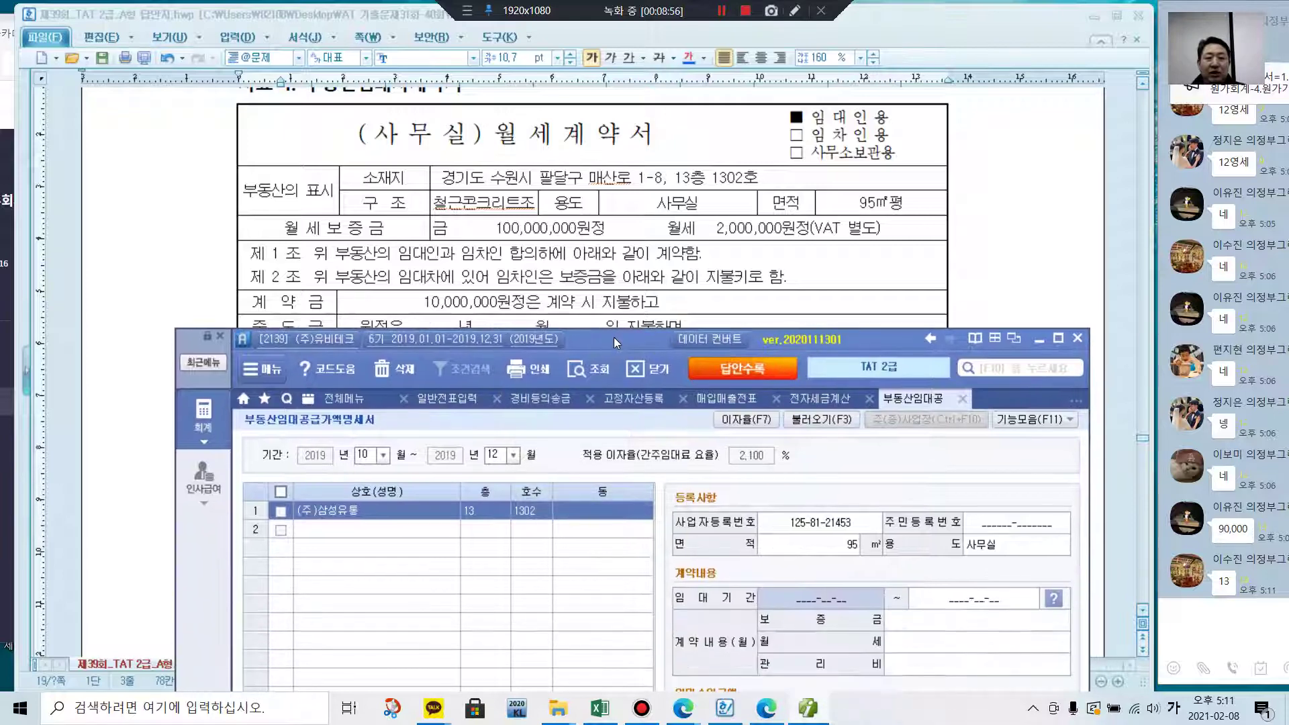
type("2019-12-")
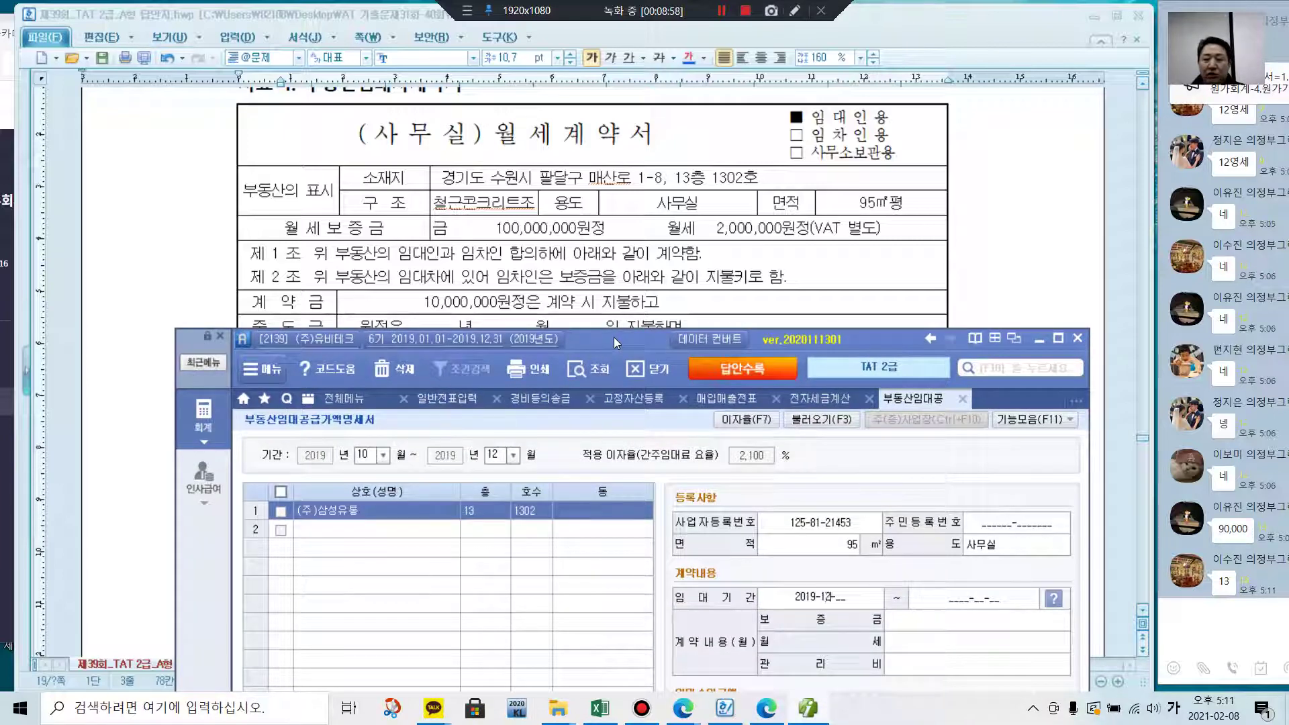
type("01")
key("Return")
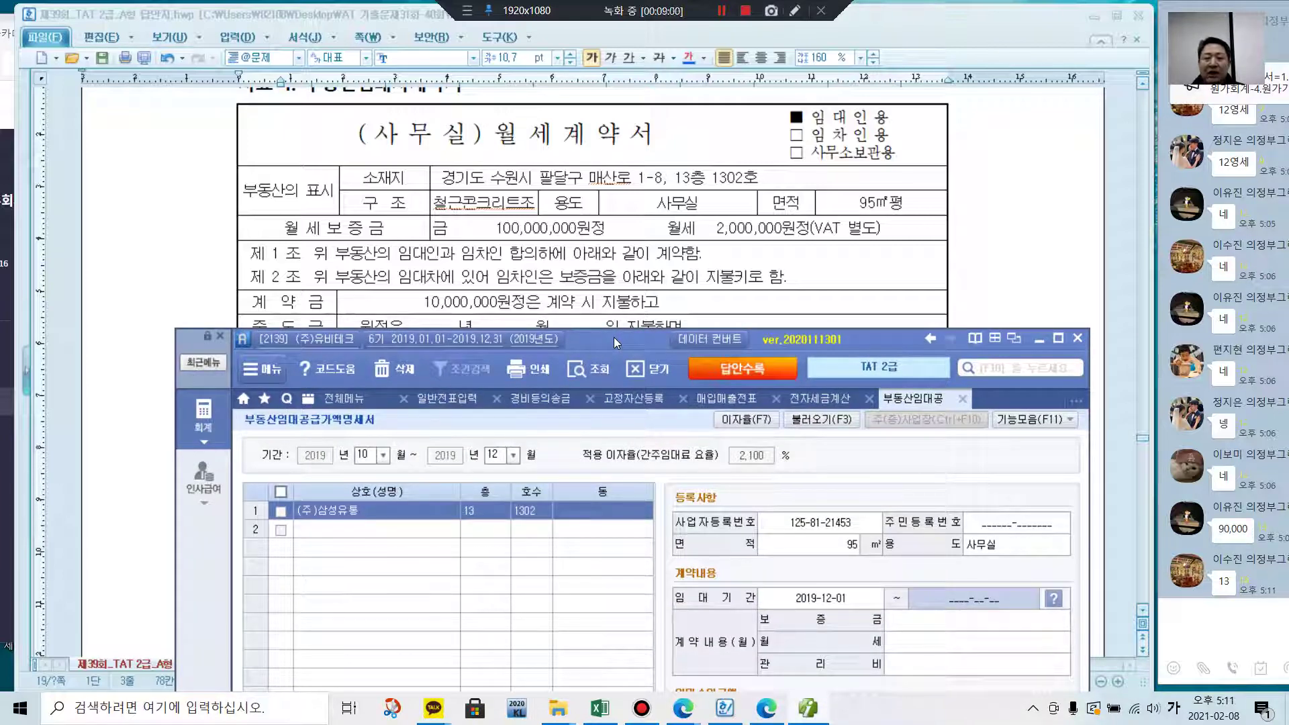
type("2021-")
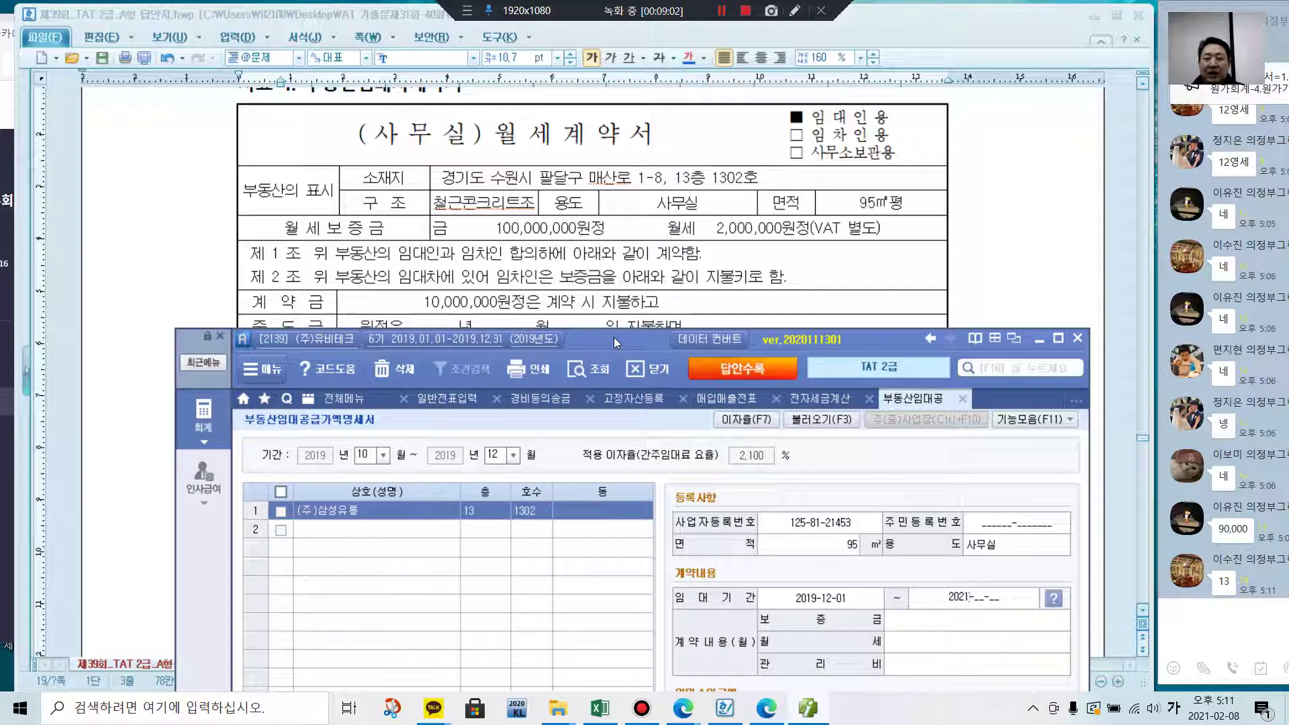
type("11-30")
key("Return")
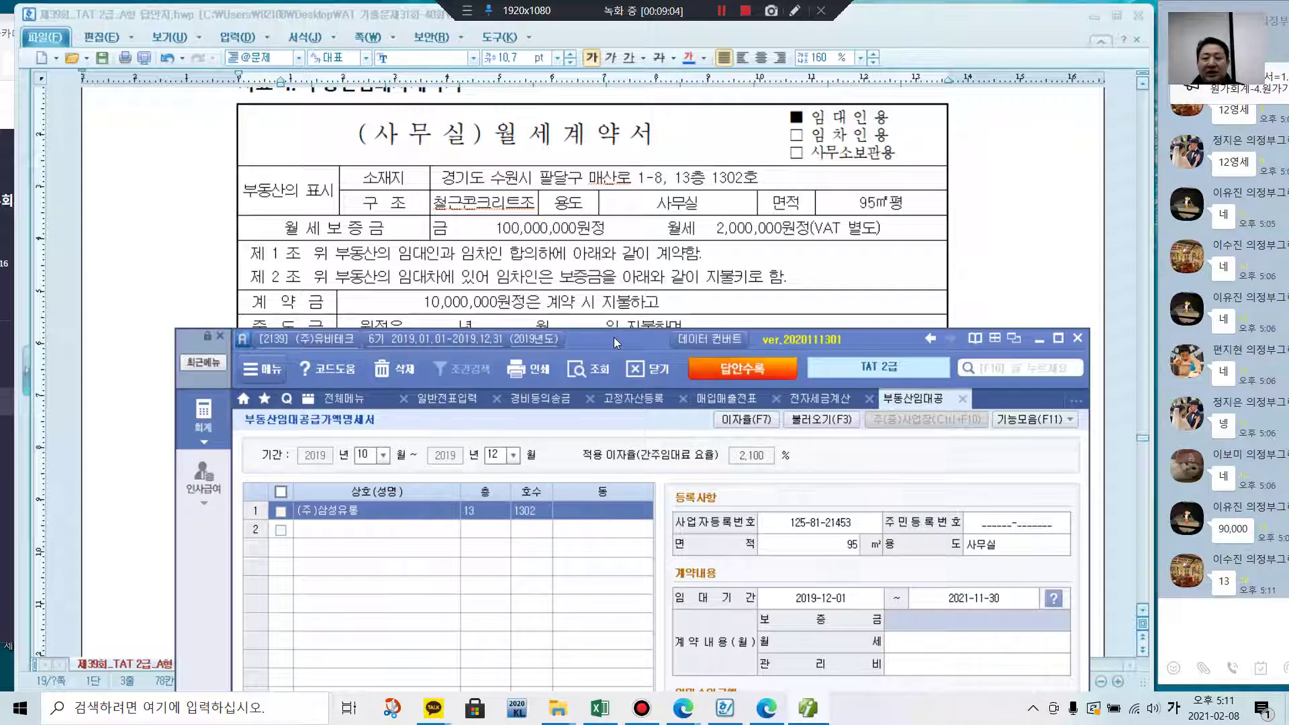
- Enter a 보증금 of 100,000,000 and a monthly 월세 of 2,000,000 in 계약내용
left_click_drag(621, 332, 566, 260)
type("100,000,000")
key("Return")
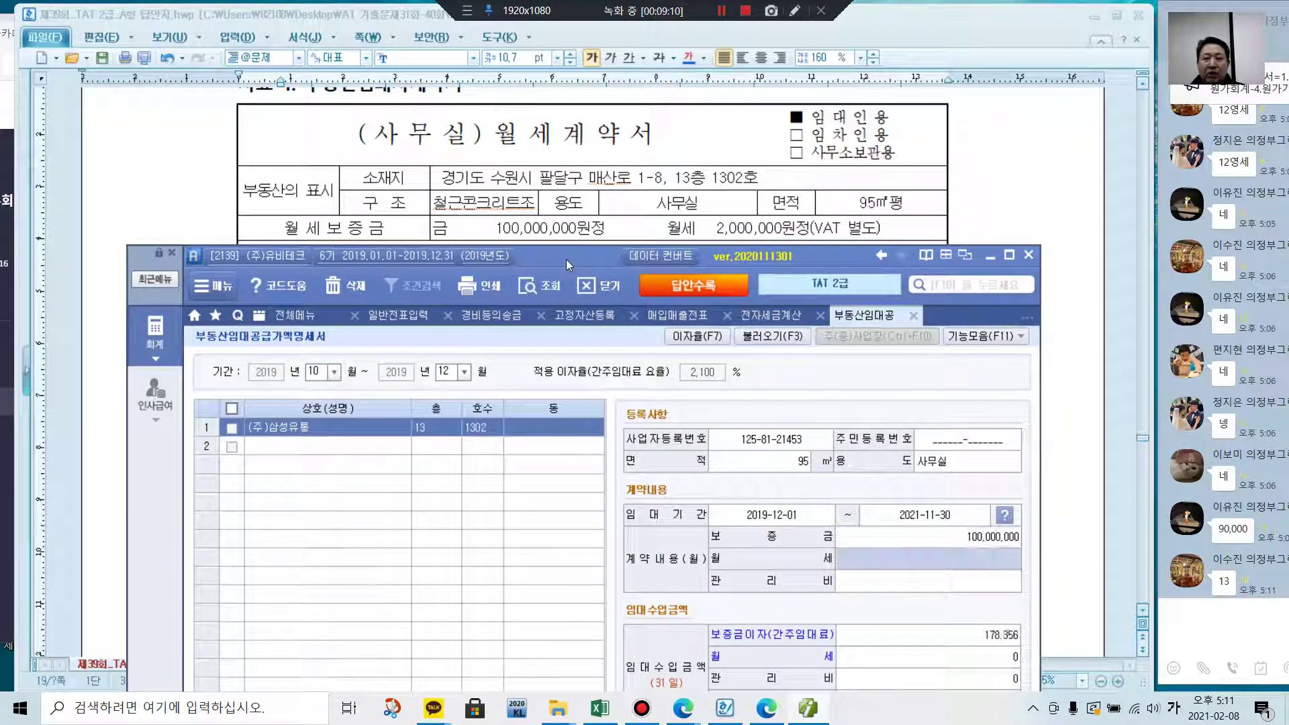
type("2000000")
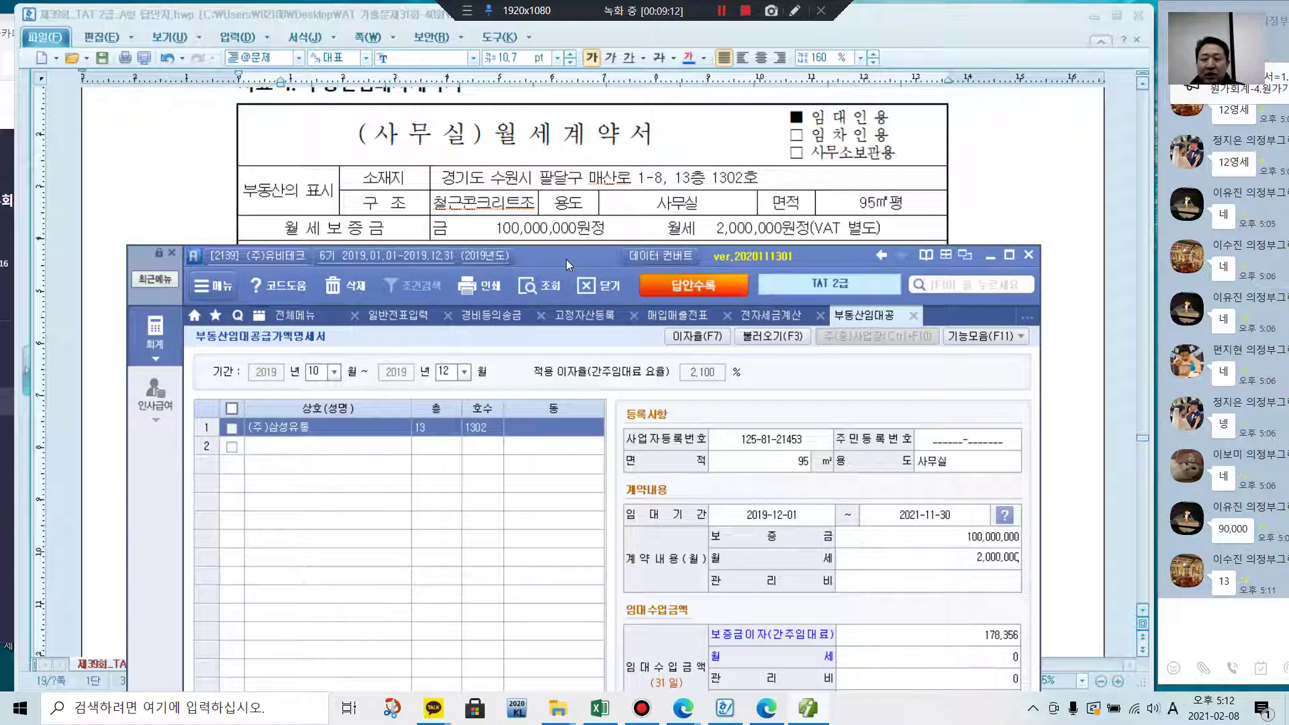
key("Return")
- Review the tenant's 임대수입금액, including the 간주임대료 and 과세표준, together with the 합계 row
left_click_drag(563, 253, 586, 52)
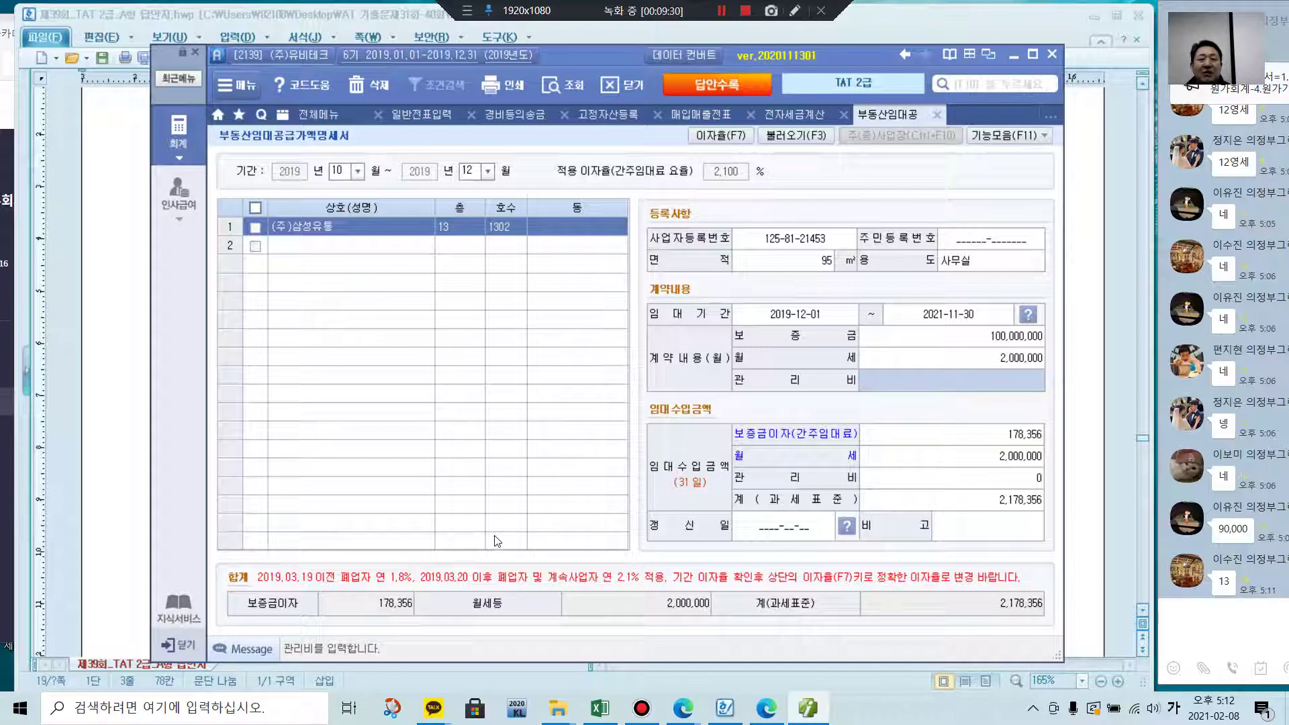
left_click_drag(608, 58, 617, 25)
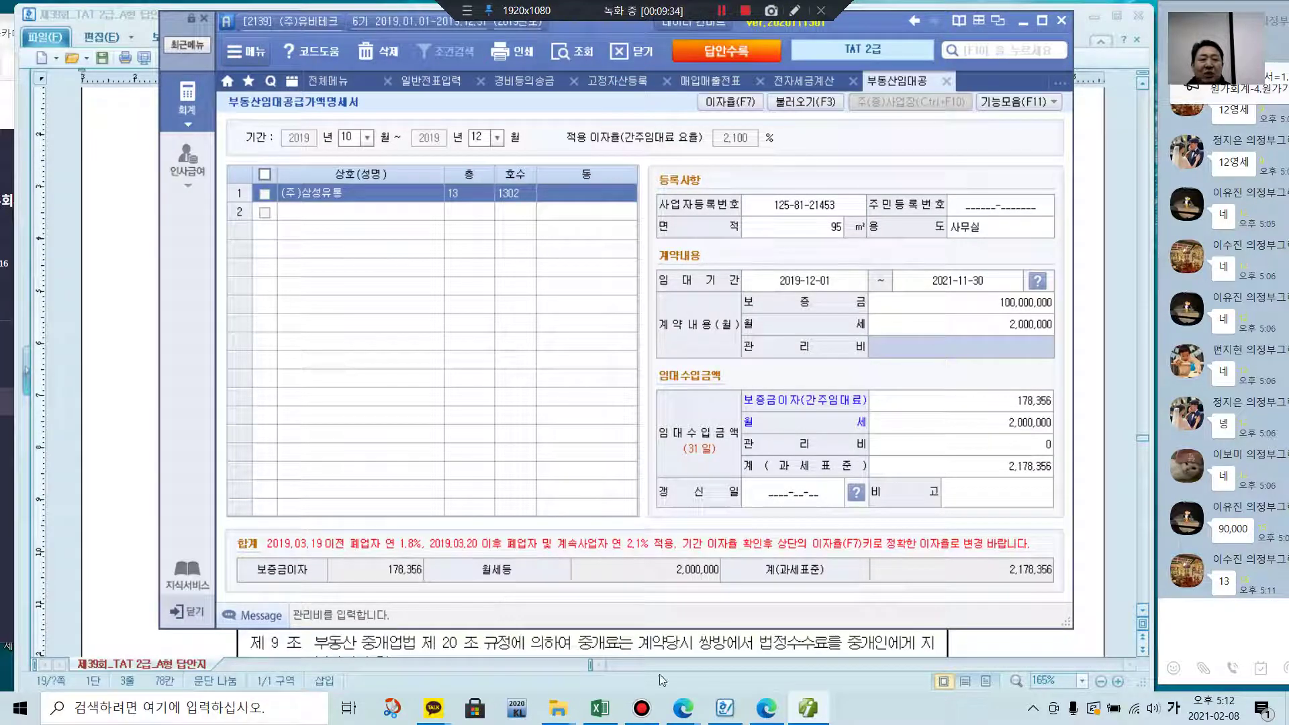
mouse_move(687, 719)
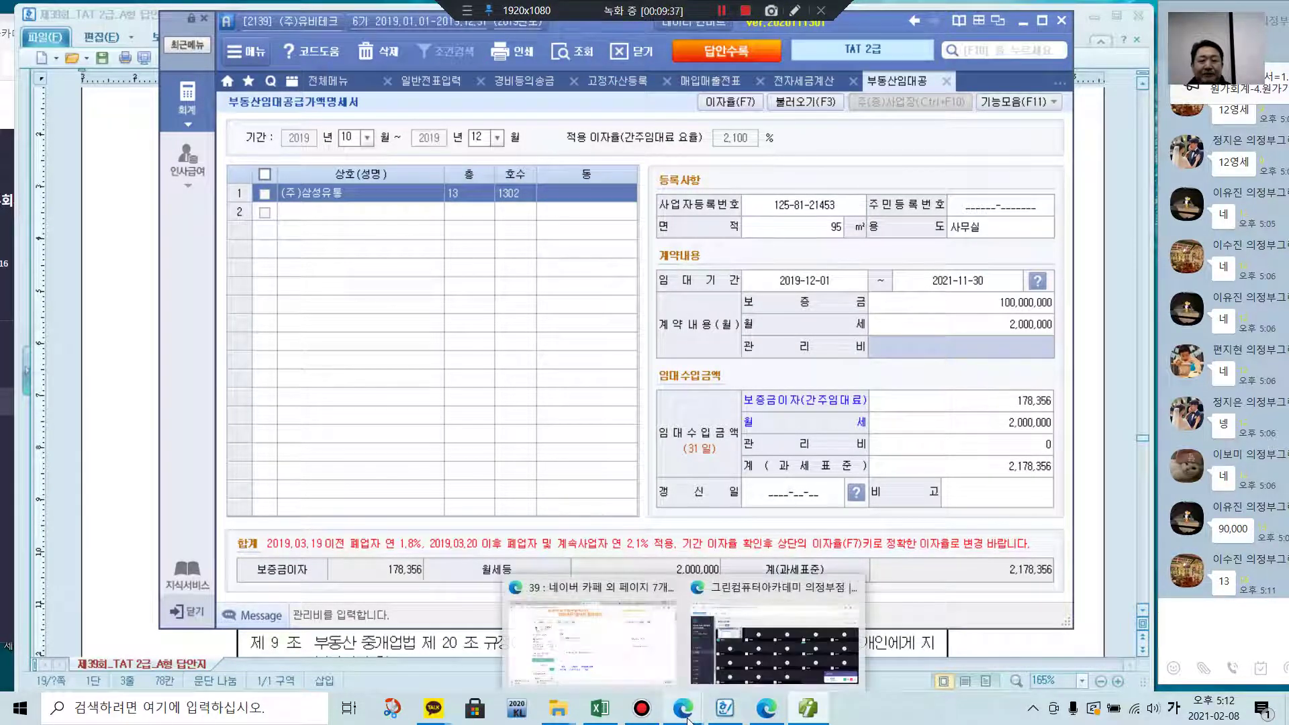
- Bring up 매입매출전표입력 in the accounting program and set the entry date to 2019-12-31
left_click(814, 718)
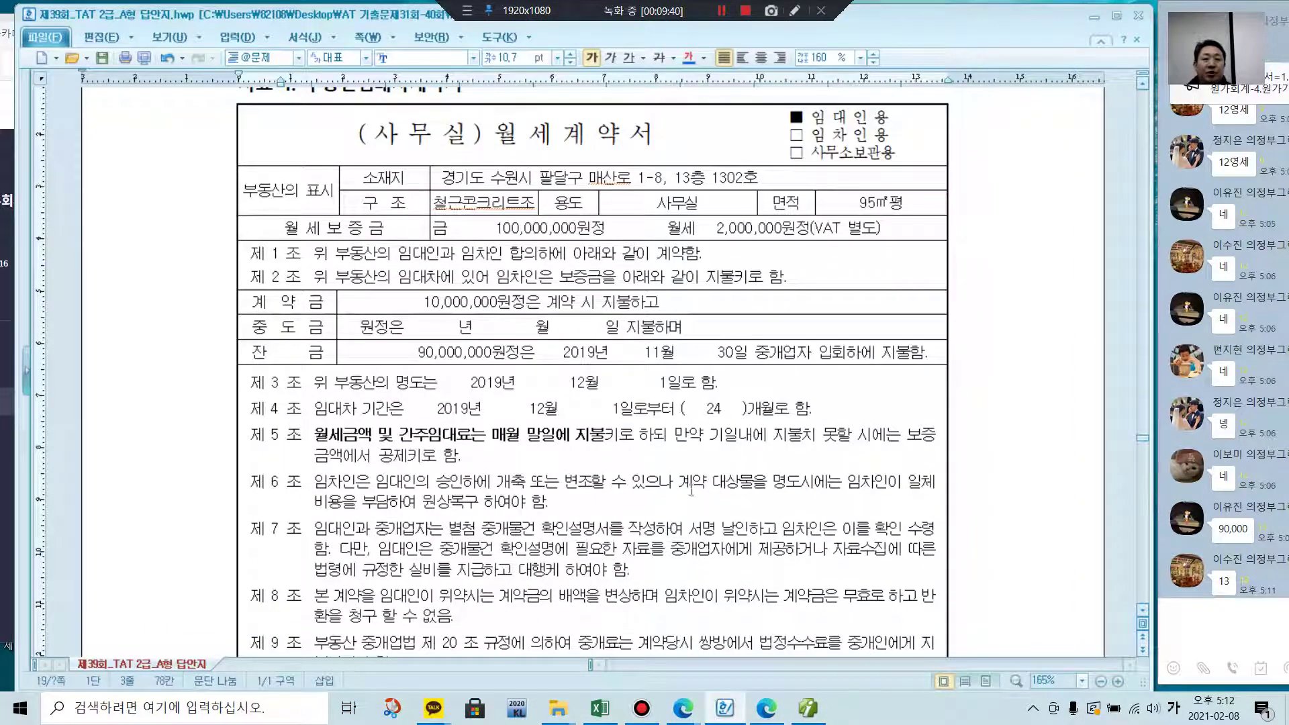
left_click(808, 709)
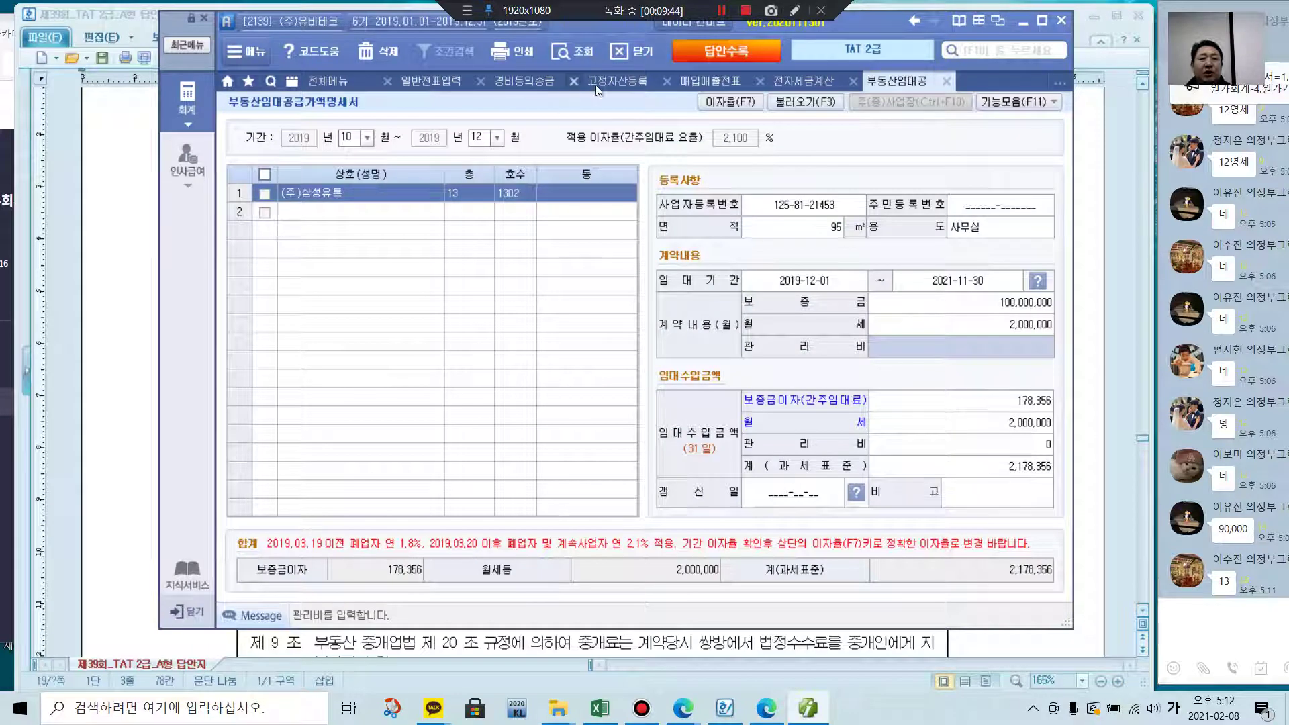
left_click(716, 83)
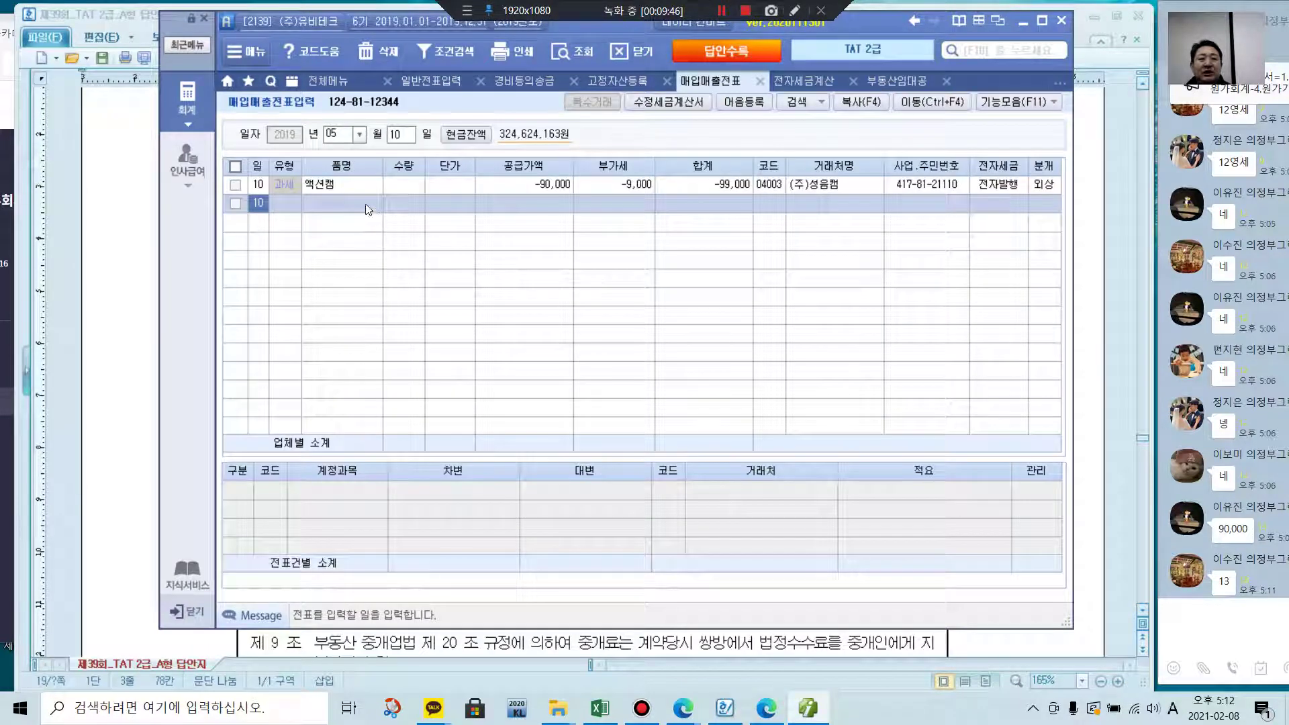
left_click(360, 134)
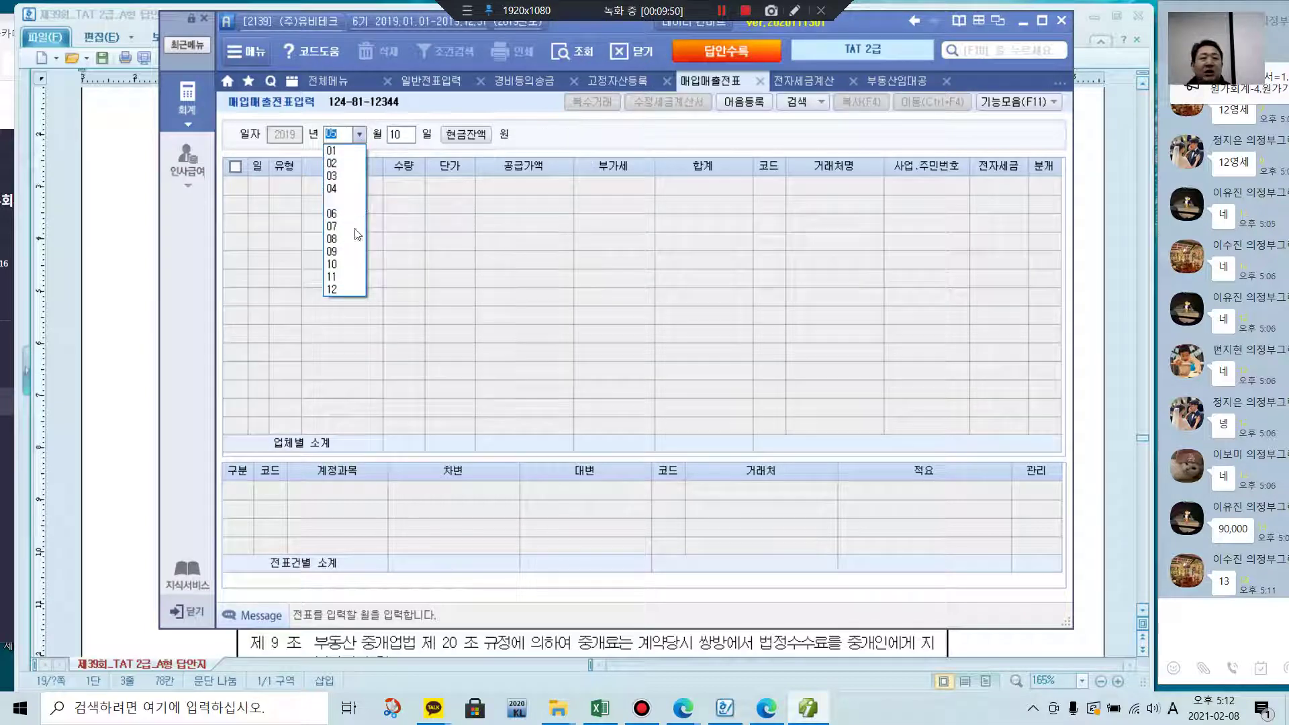
left_click(348, 285)
type("31")
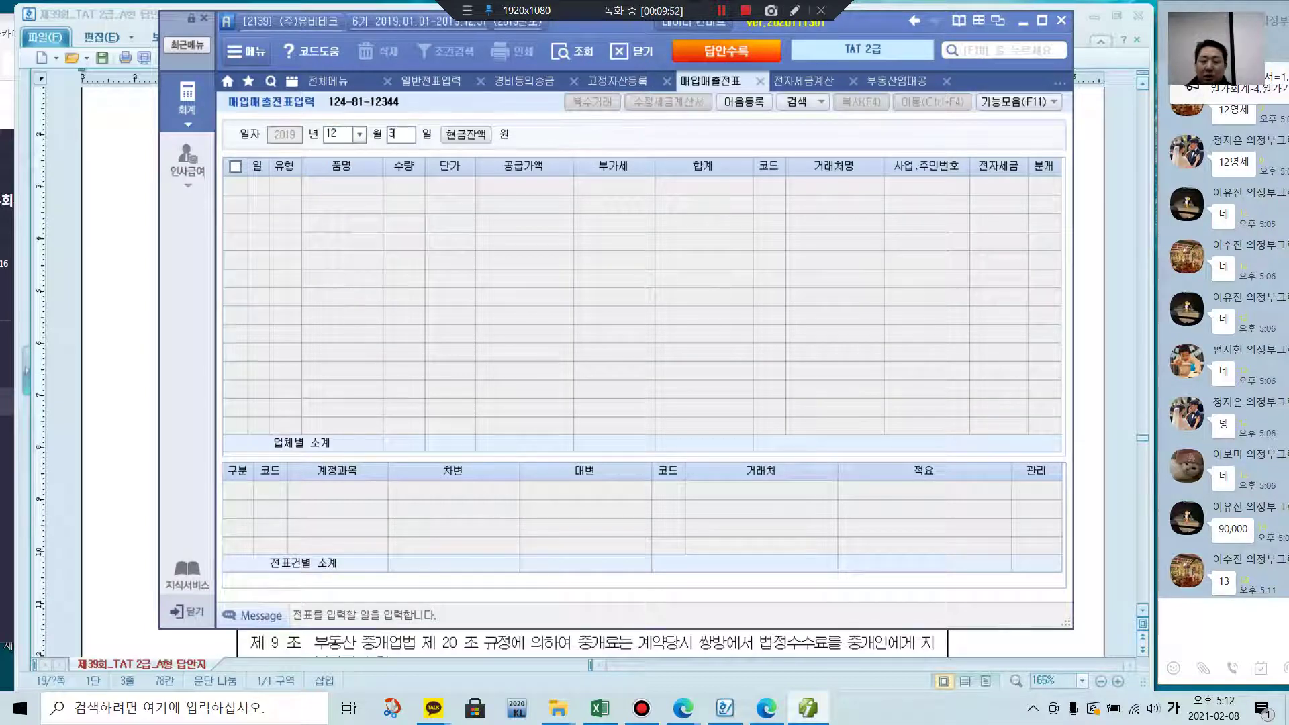
key("Return")
key("Return")
- Start a 매출 entry of type 14 건별 with 품명 간주임대료, leaving 수량 and 단가 blank
type("14")
key("Return")
type("간")
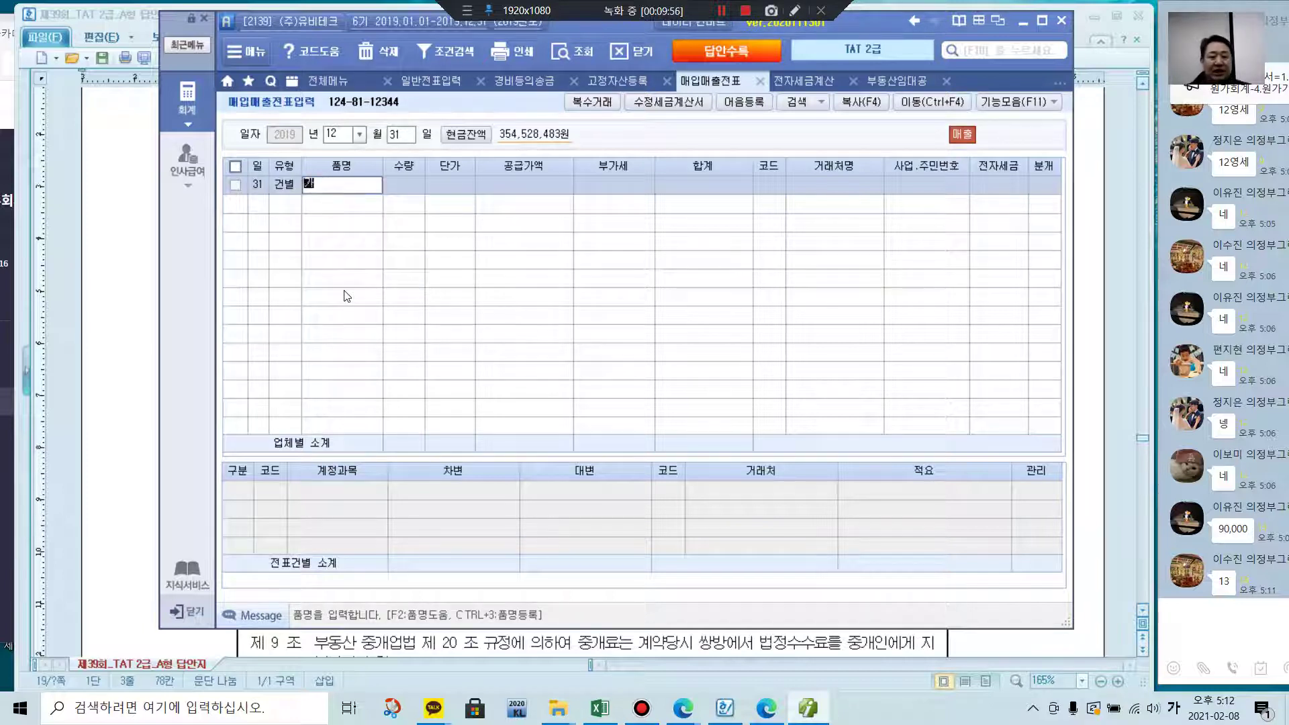
type("주임")
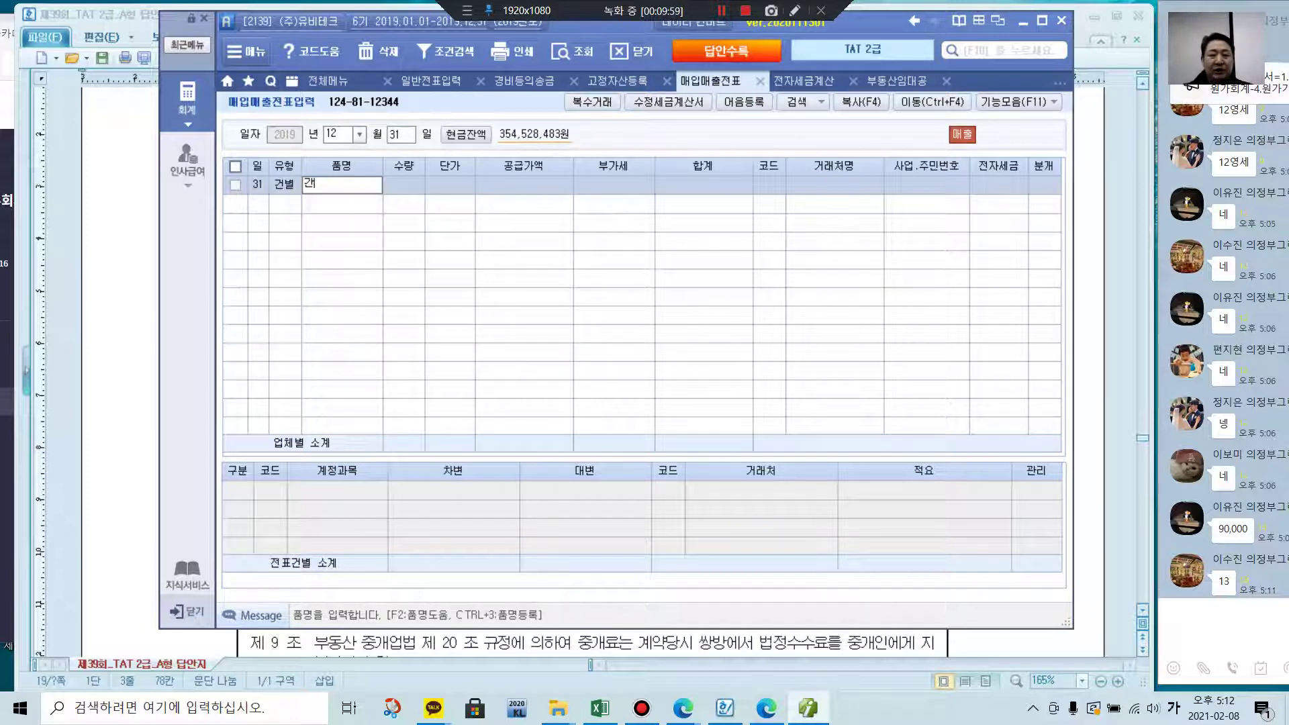
type("대료")
key("Return")
key("Return")
key("Return")
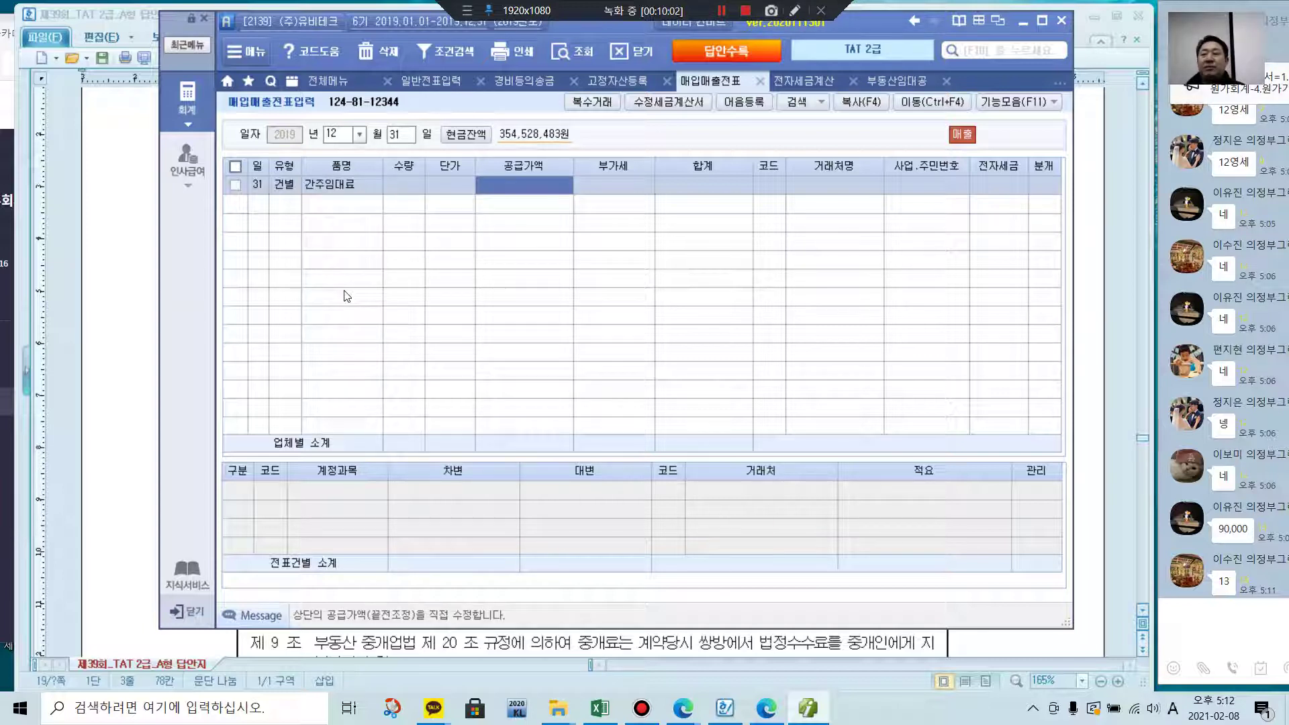
- Set the 간주임대료 entry's 공급가액 to 178,356 and its 부가세 to 17,835
type("176")
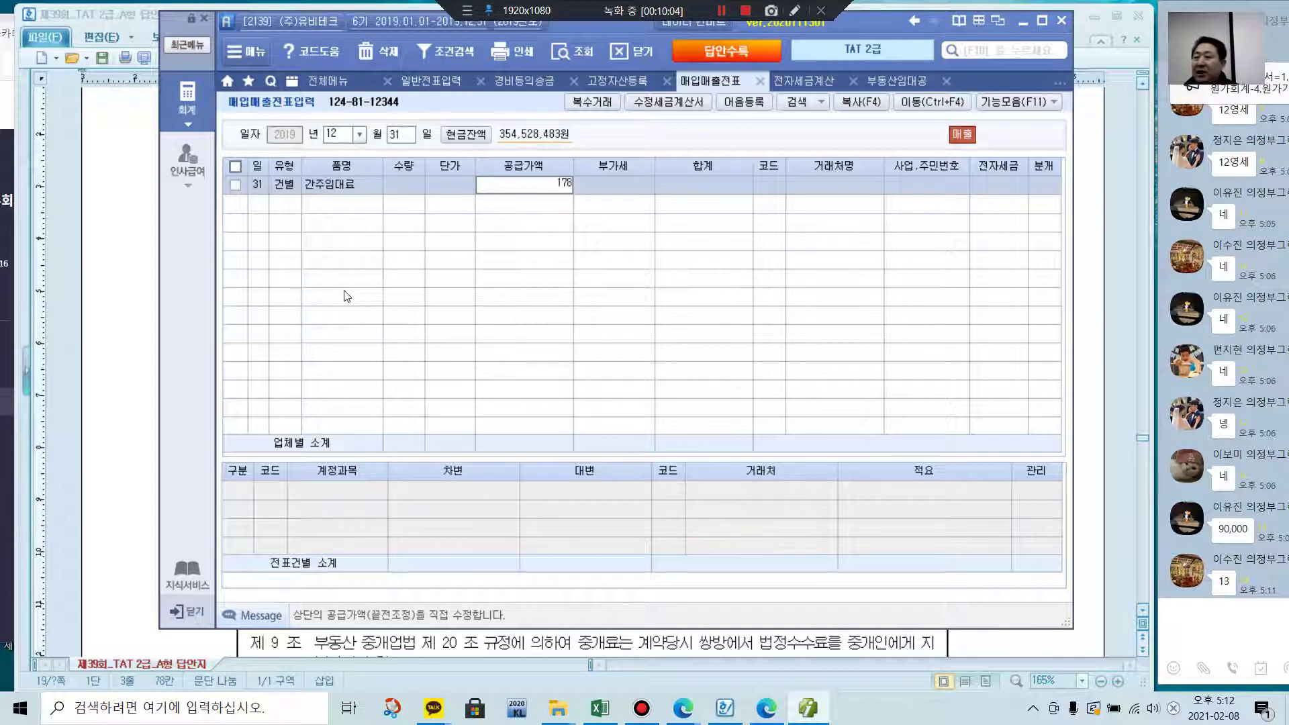
key("Return")
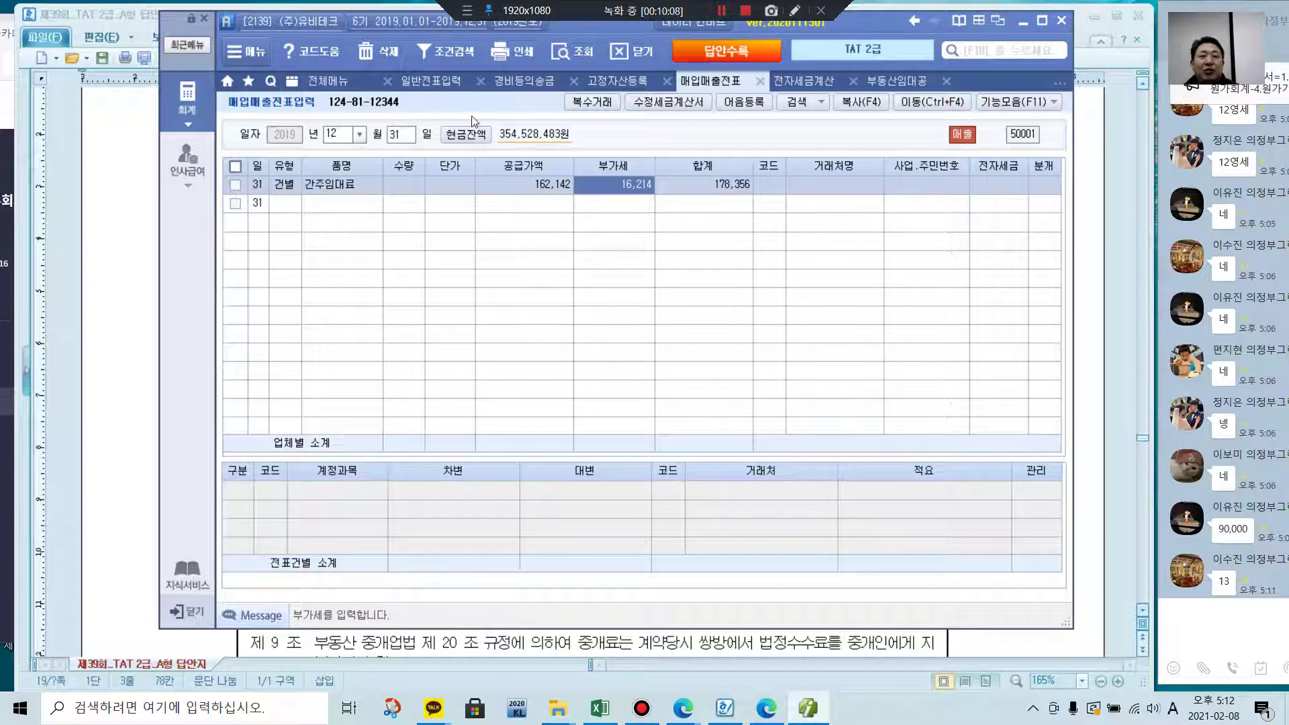
left_click(538, 181)
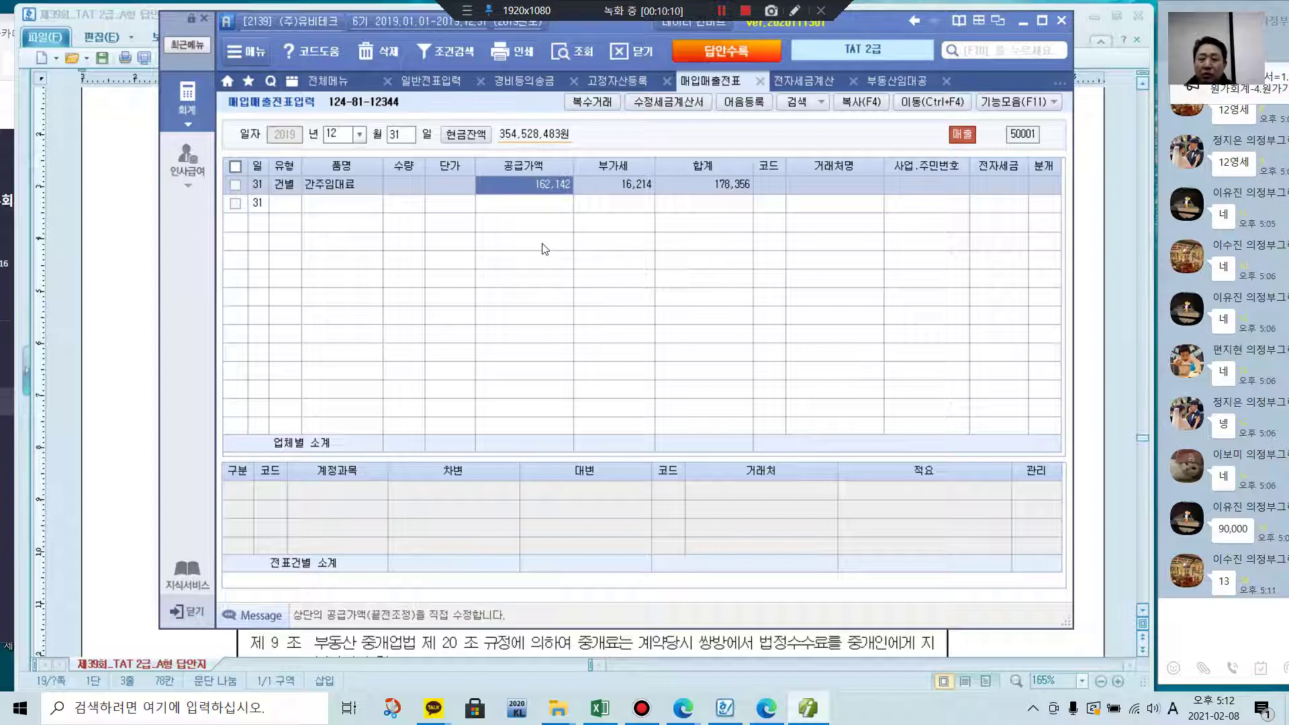
type("178,356")
key("Return")
type("17")
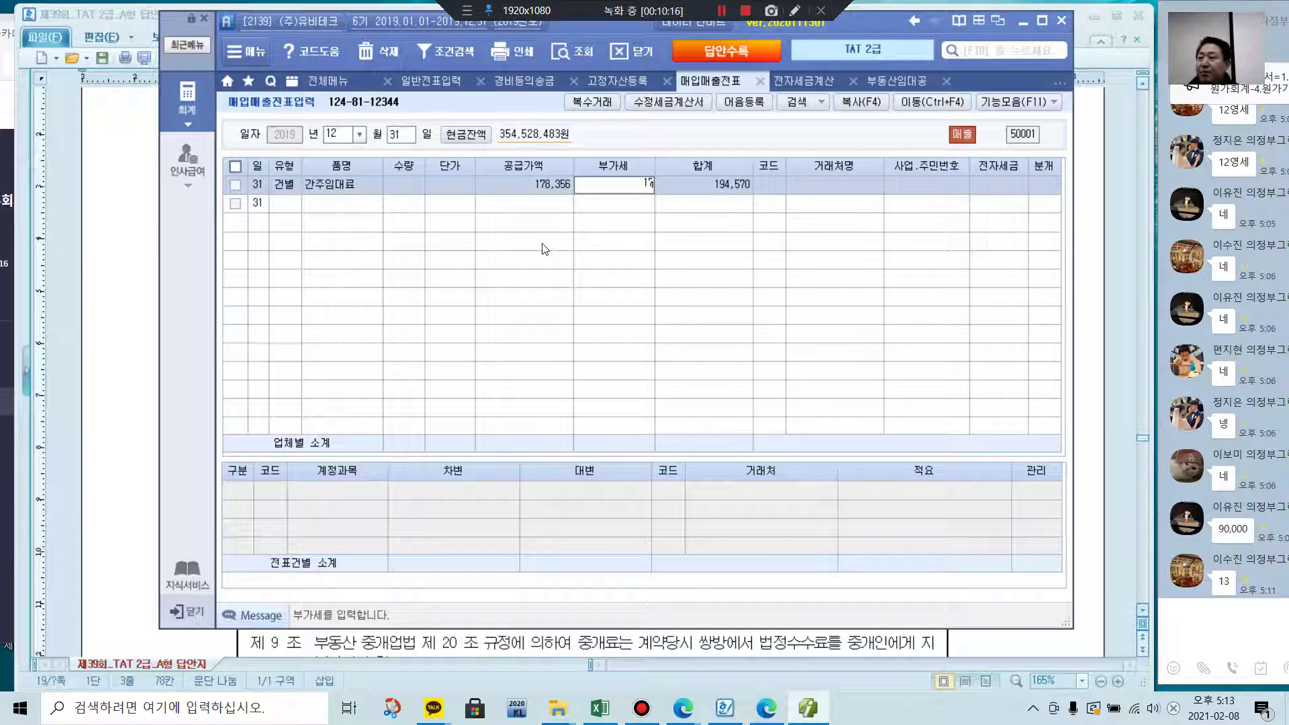
type("835")
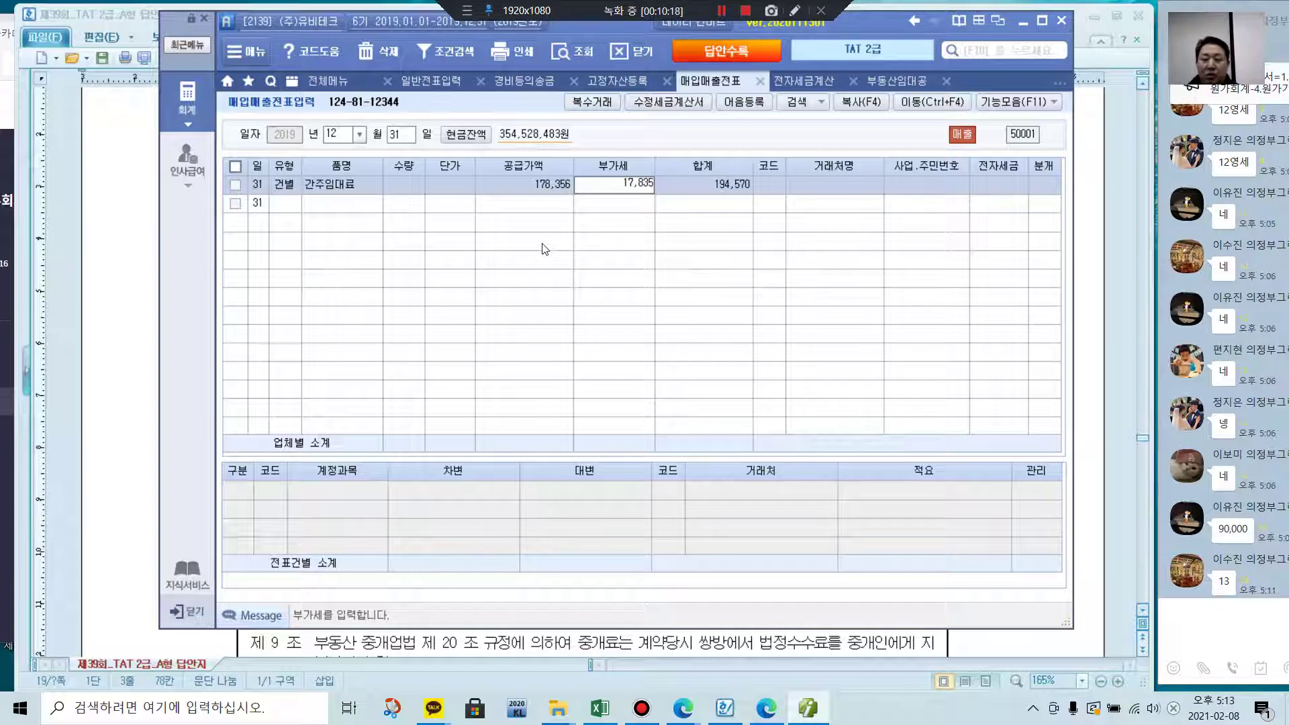
key("Return")
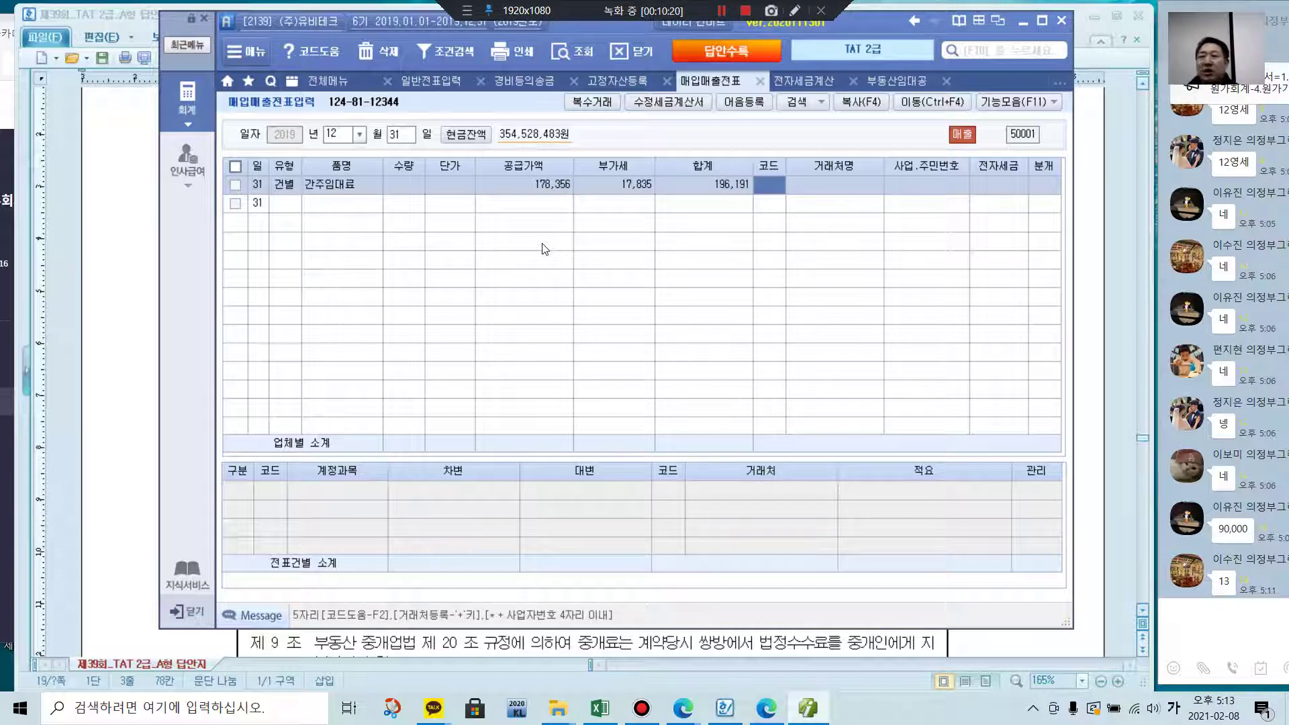
- Leave the entry's 거래처 and 전자세금 blank and set its 분개 to 3 혼합
key("Return")
key("Return")
key("Return")
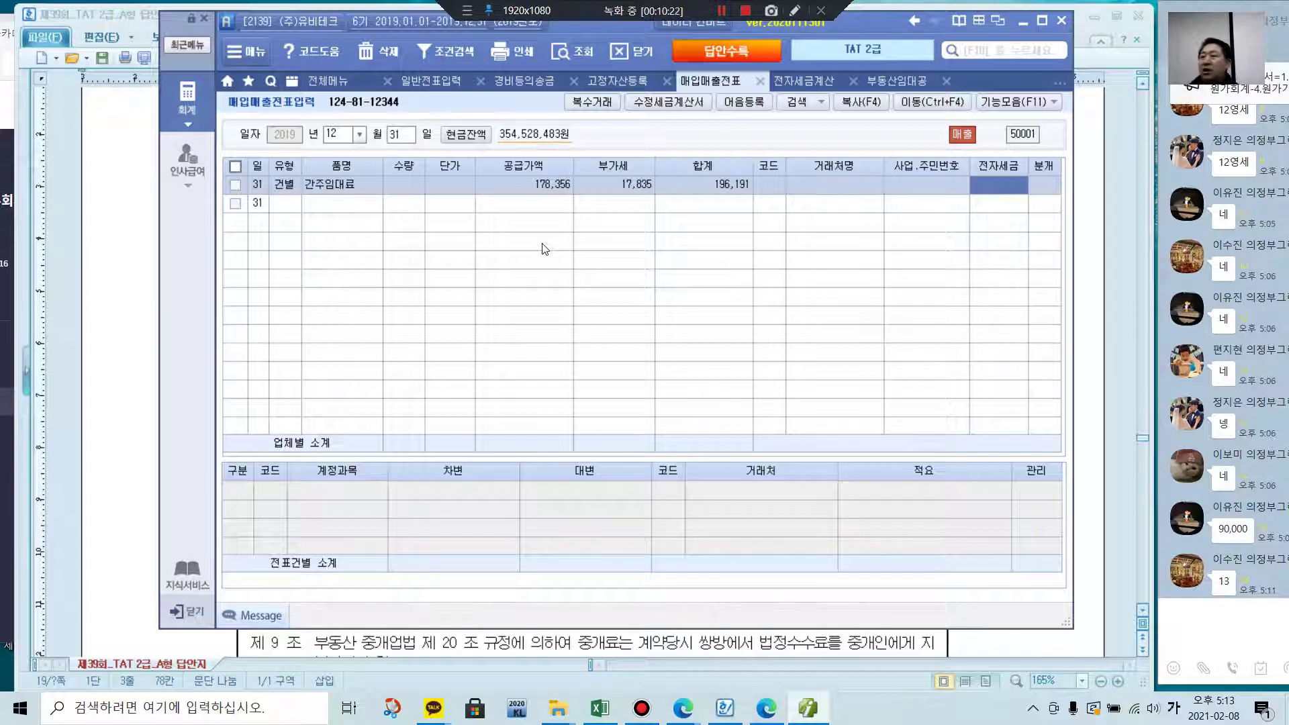
key("Return")
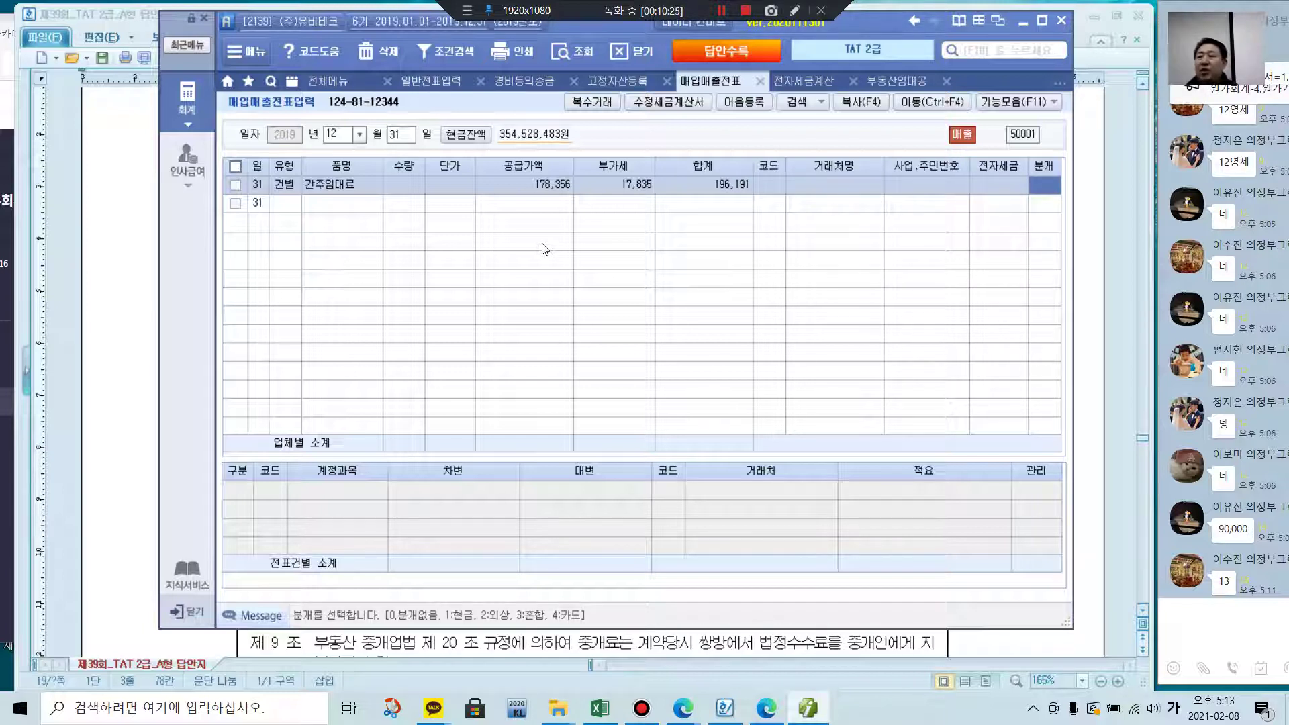
type("3")
key("Return")
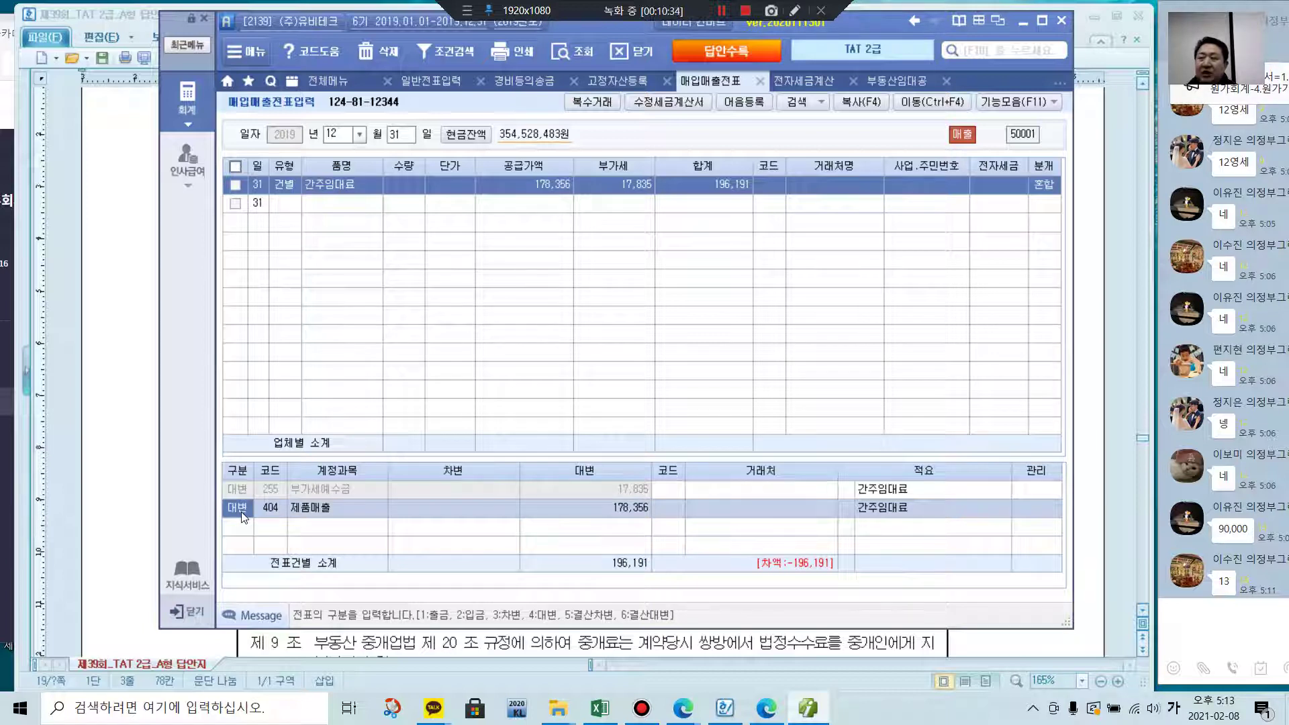
- Change the 제품매출 journal line to 차변 103 보통예금 with an amount of 17,835
type("3")
key("Return")
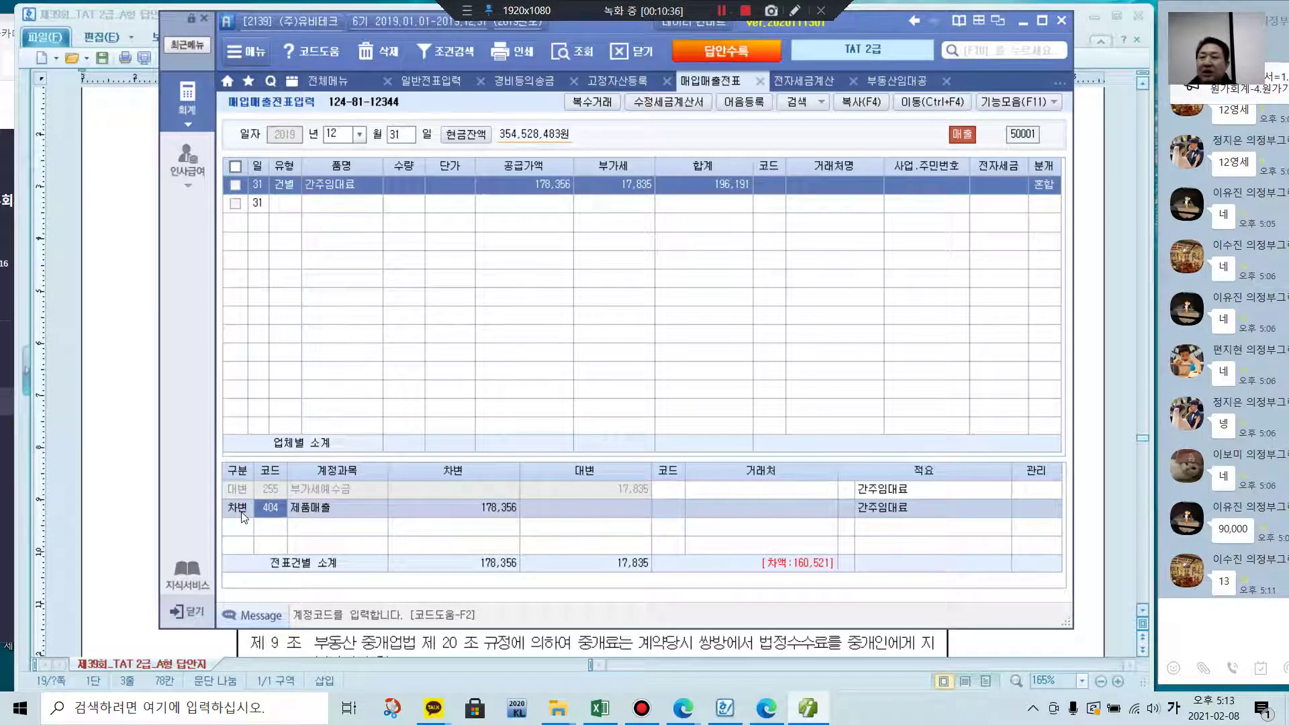
type("103")
key("Return")
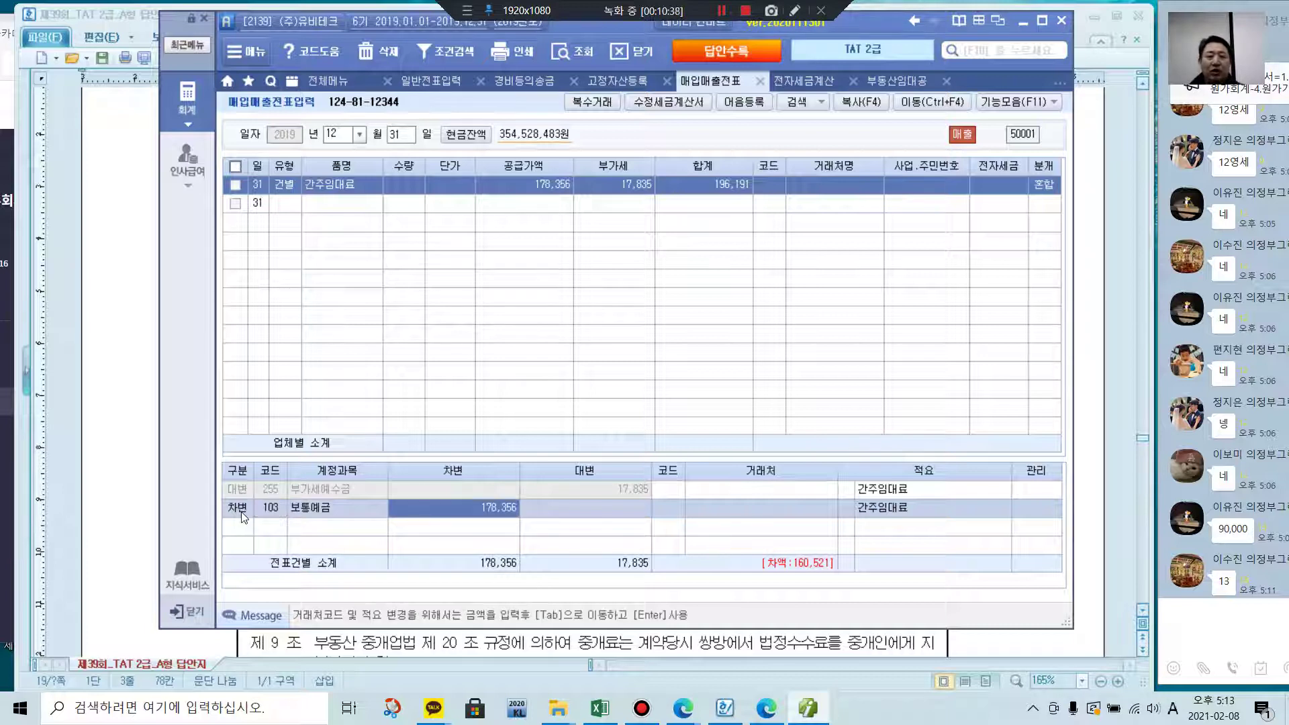
type("17")
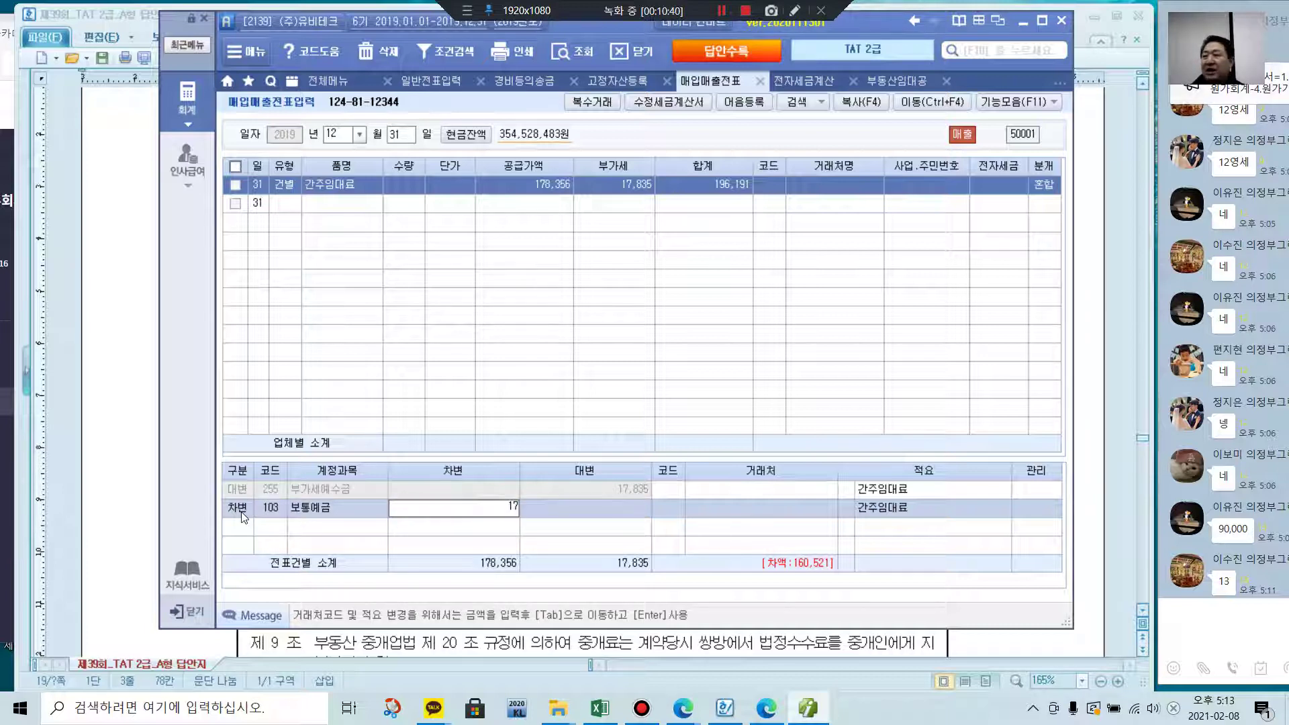
type(",835")
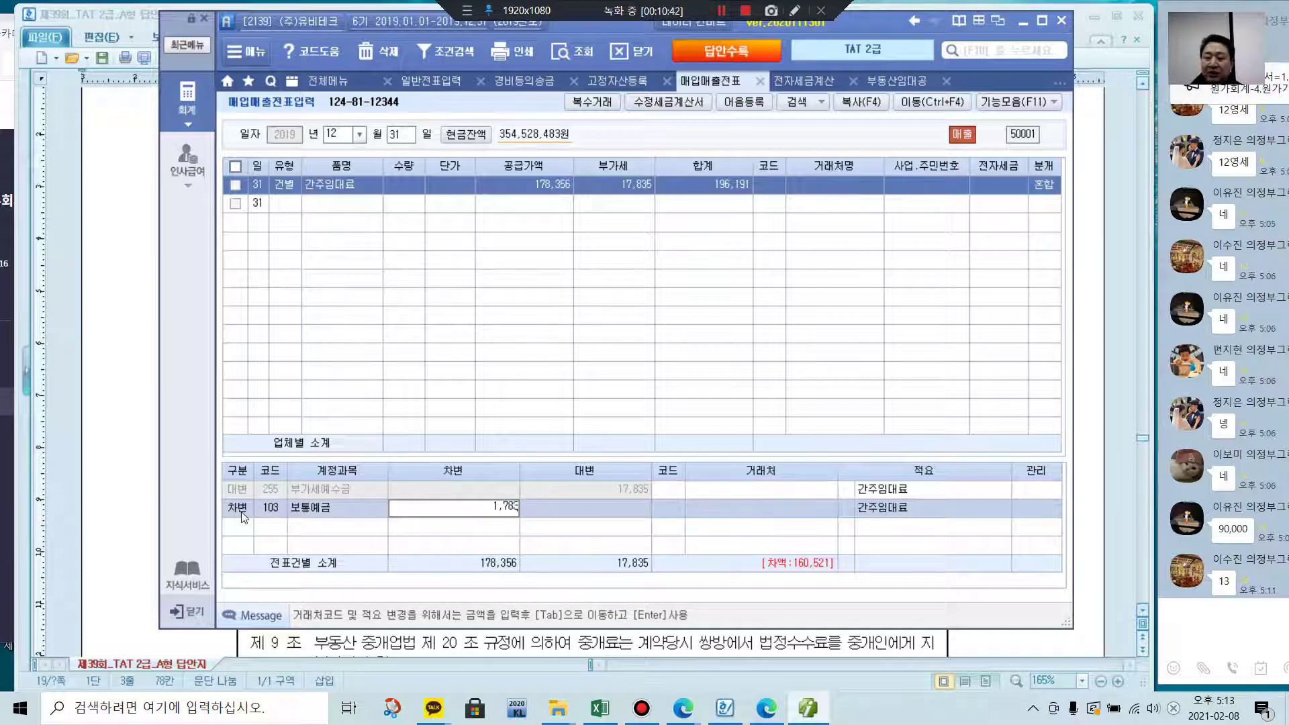
key("Return")
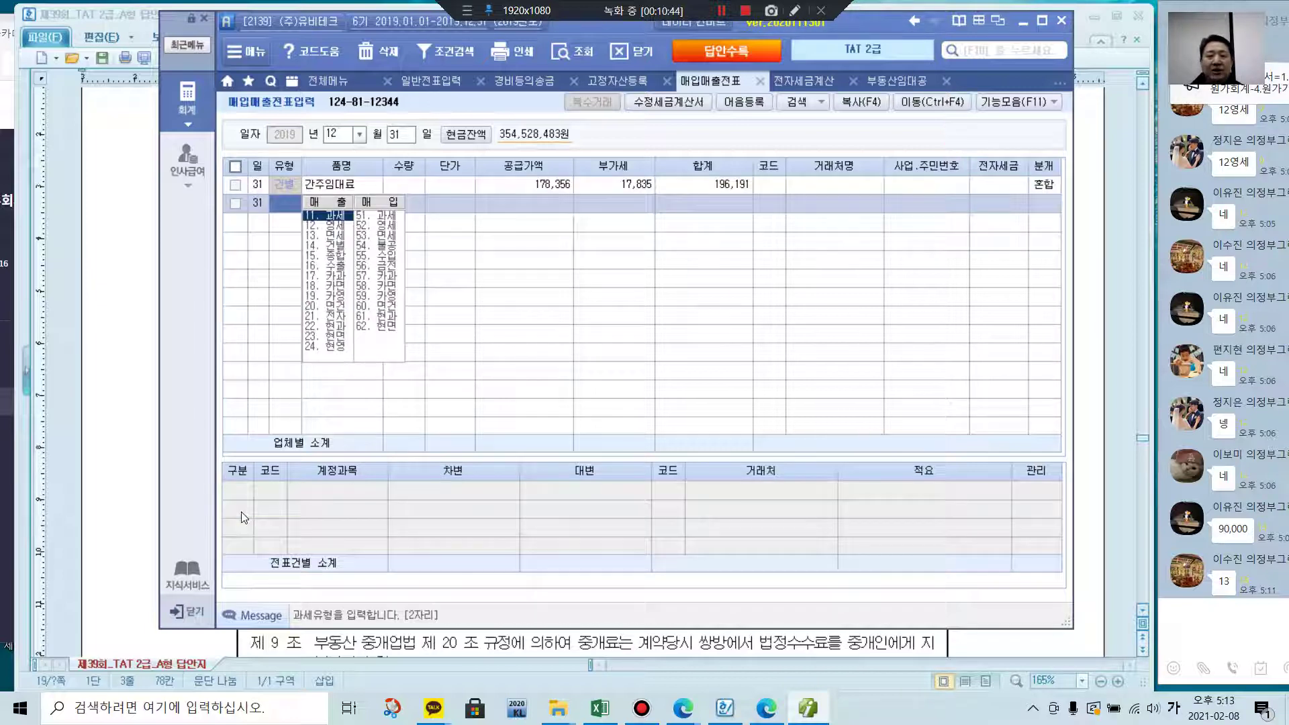
- Reopen the 간주임대료 entry and assign 국민은행 as the 거래처 of its 보통예금 line
left_click(500, 183)
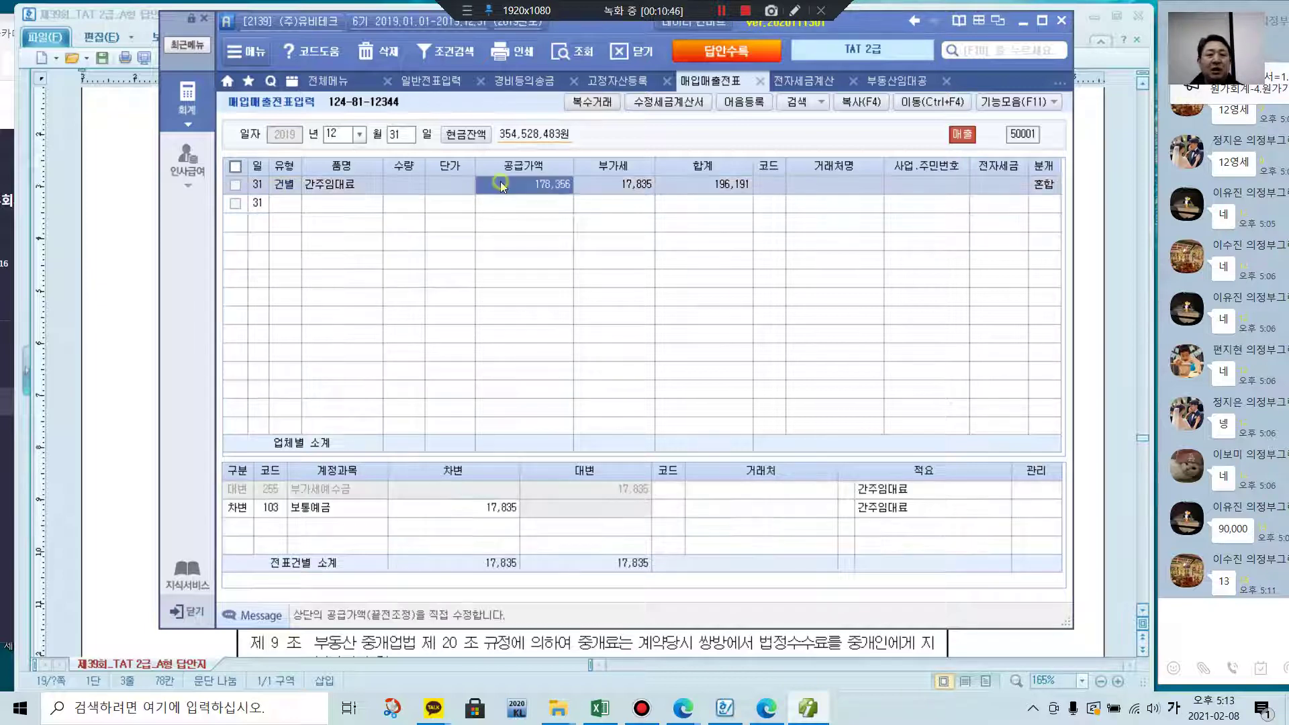
left_click(322, 510)
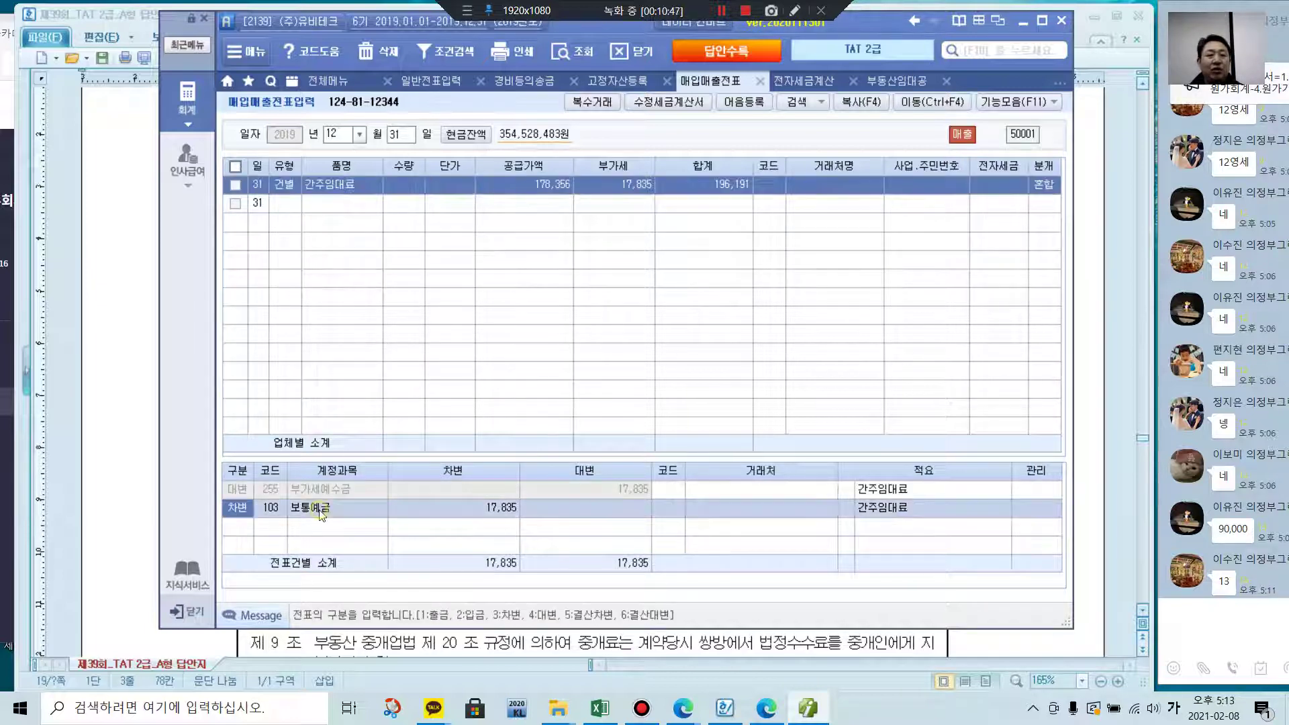
left_click(839, 513)
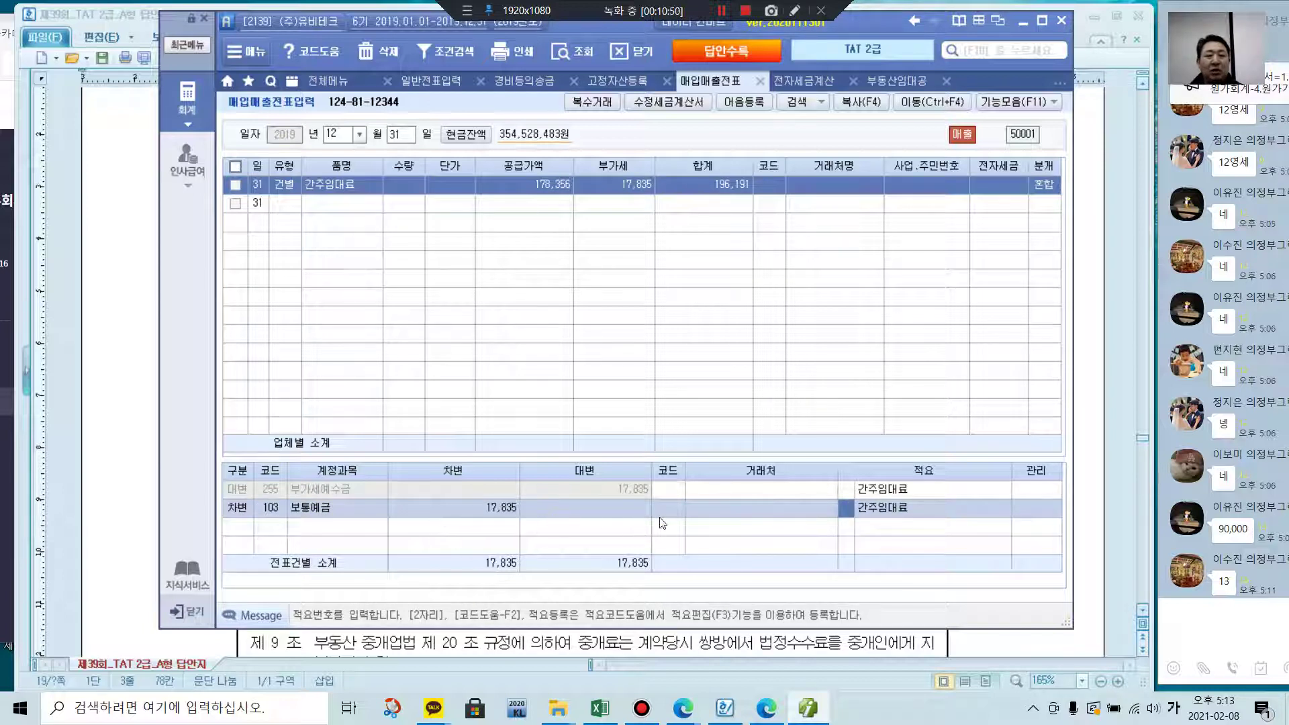
left_click(673, 510)
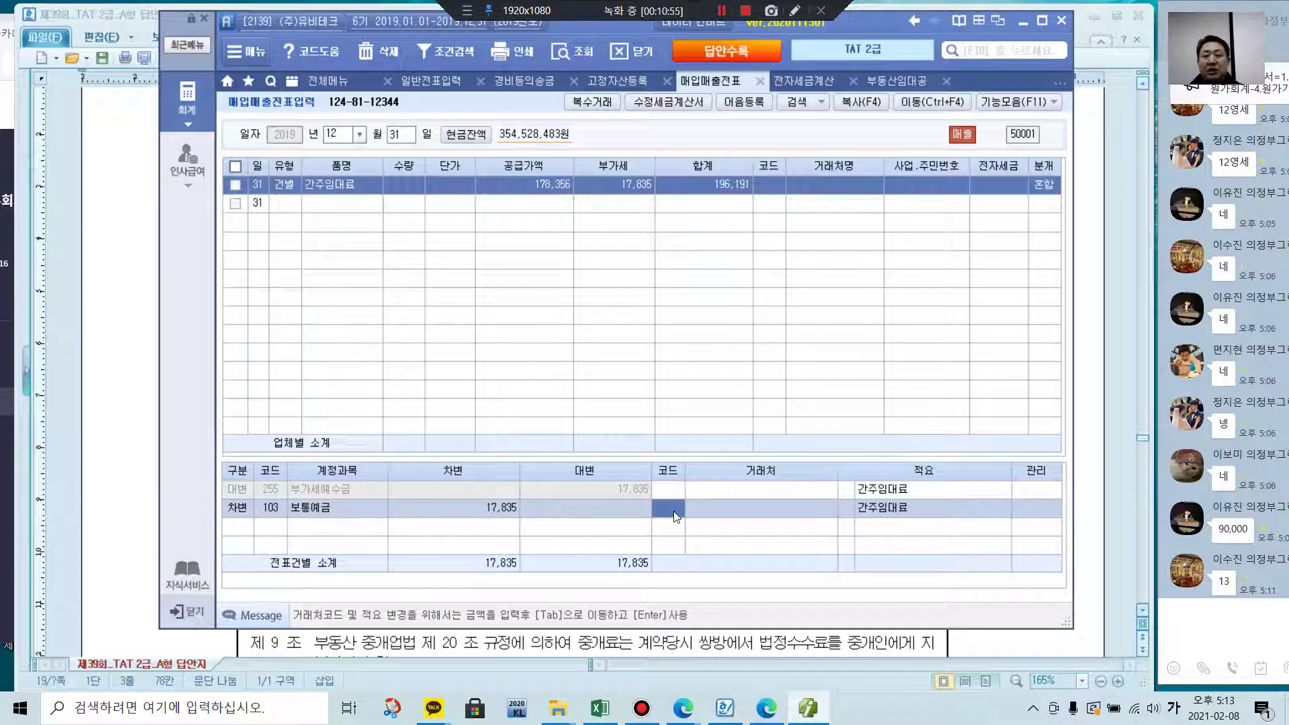
type("국")
key("Return")
key("Return")
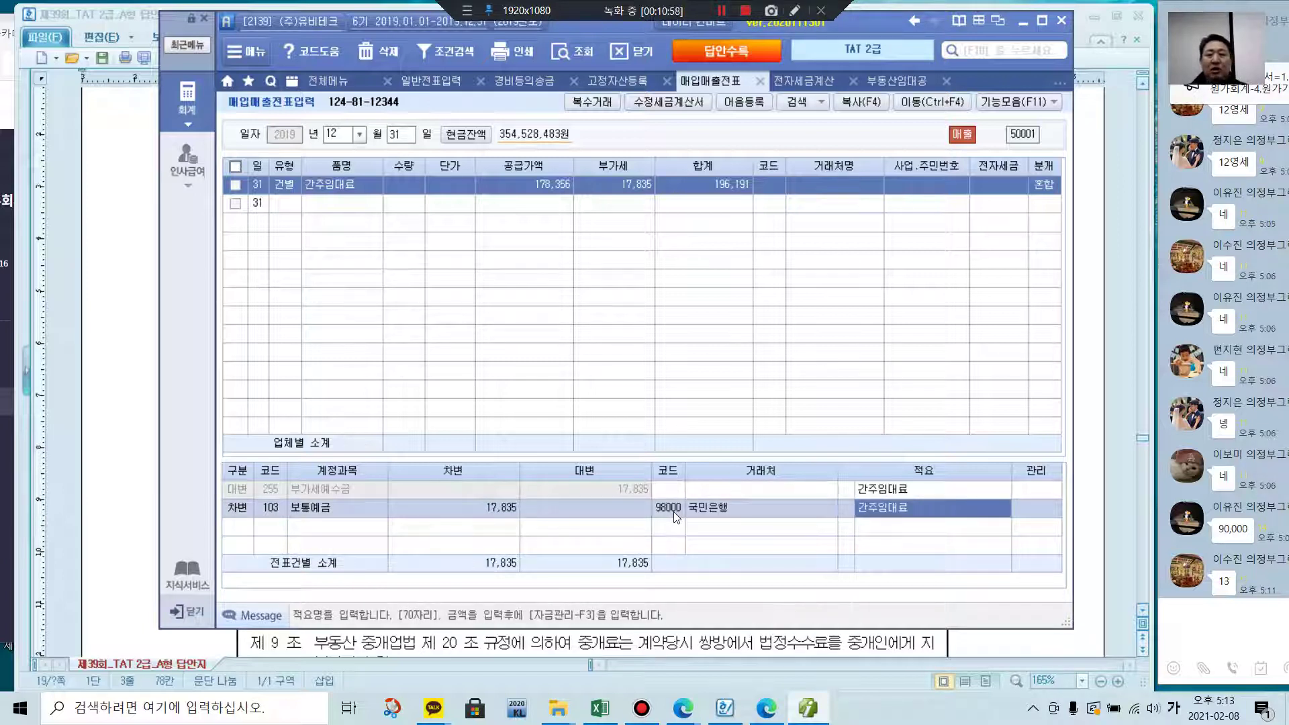
left_click(614, 186)
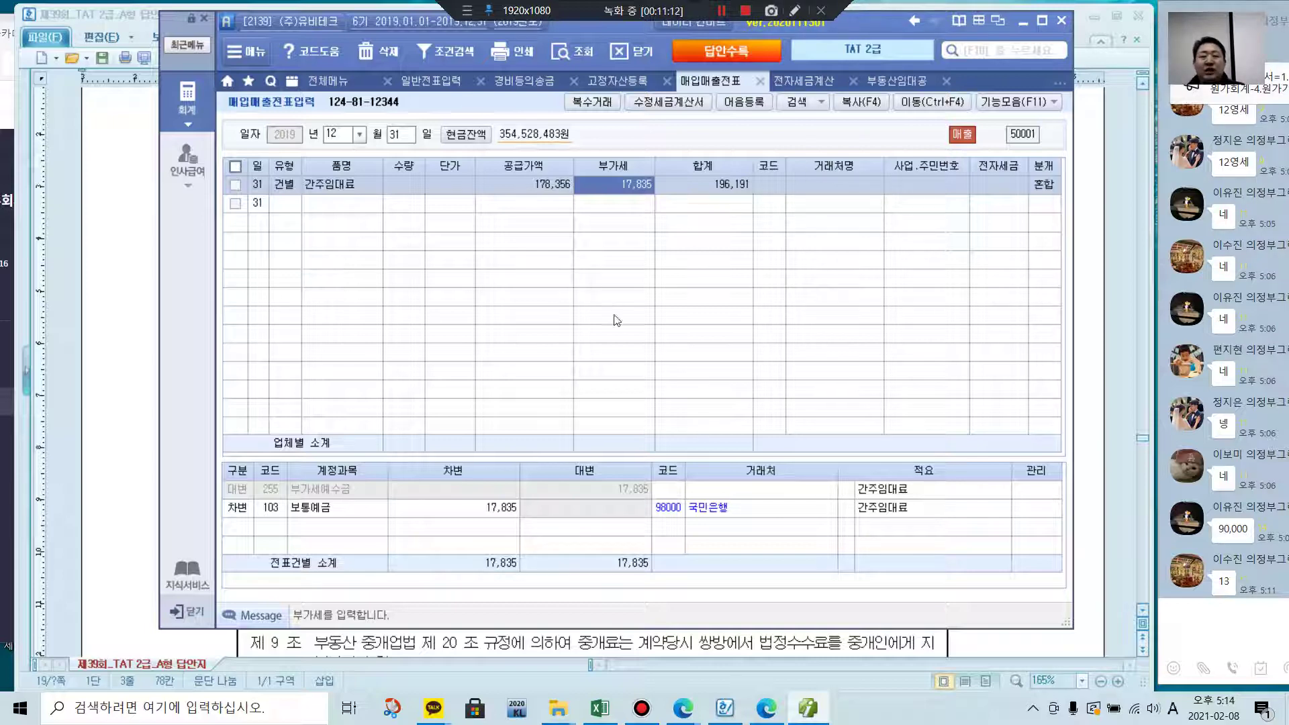
- Read section 3 in the exam document, covering the 12월분 임대료 전자세금계산서, the 자료설명 and the 평가문제 on the December rent
left_click(1084, 476)
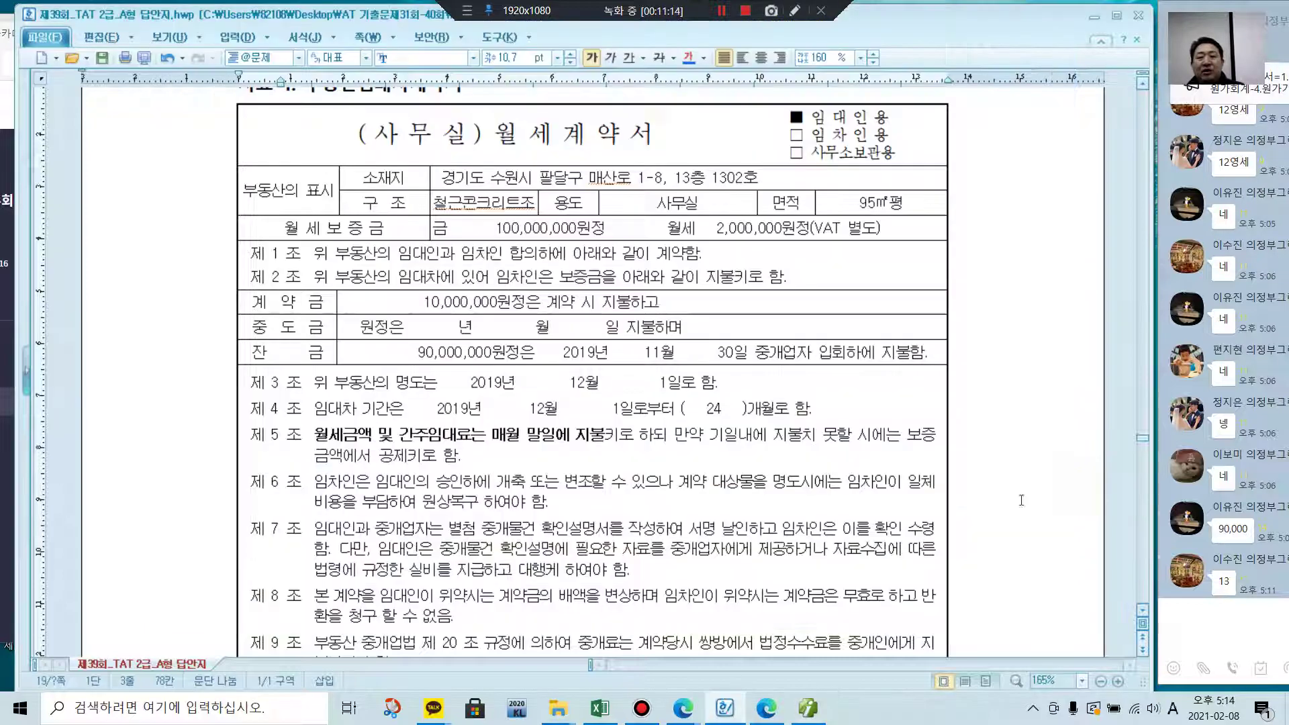
scroll(837, 506, "up", 5)
scroll(837, 505, "up", 10)
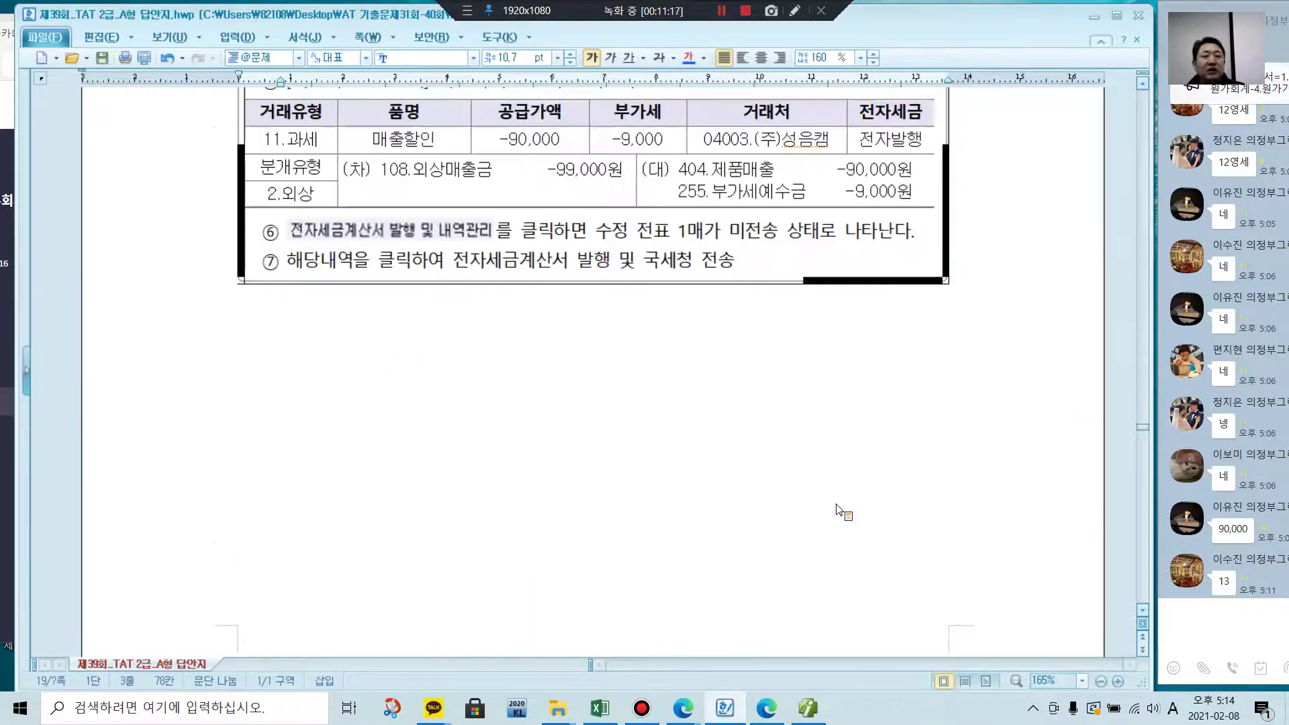
scroll(836, 505, "down", 15)
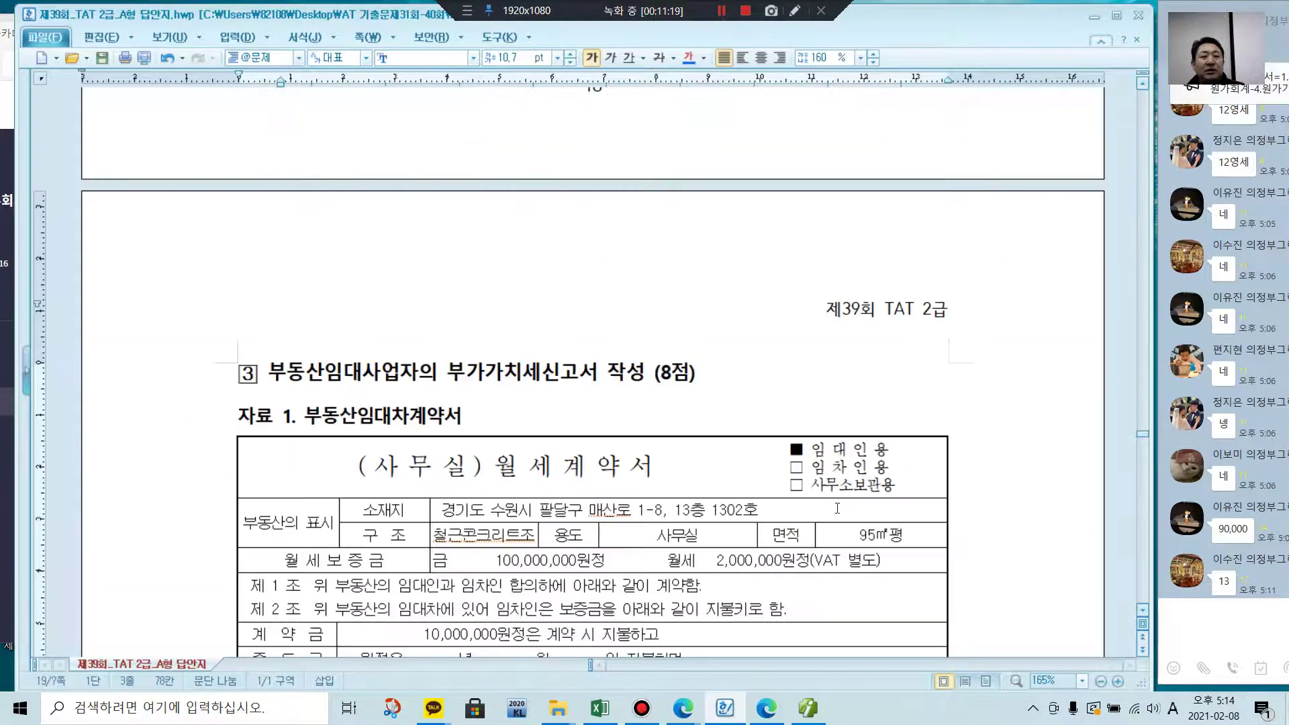
scroll(843, 507, "down", 8)
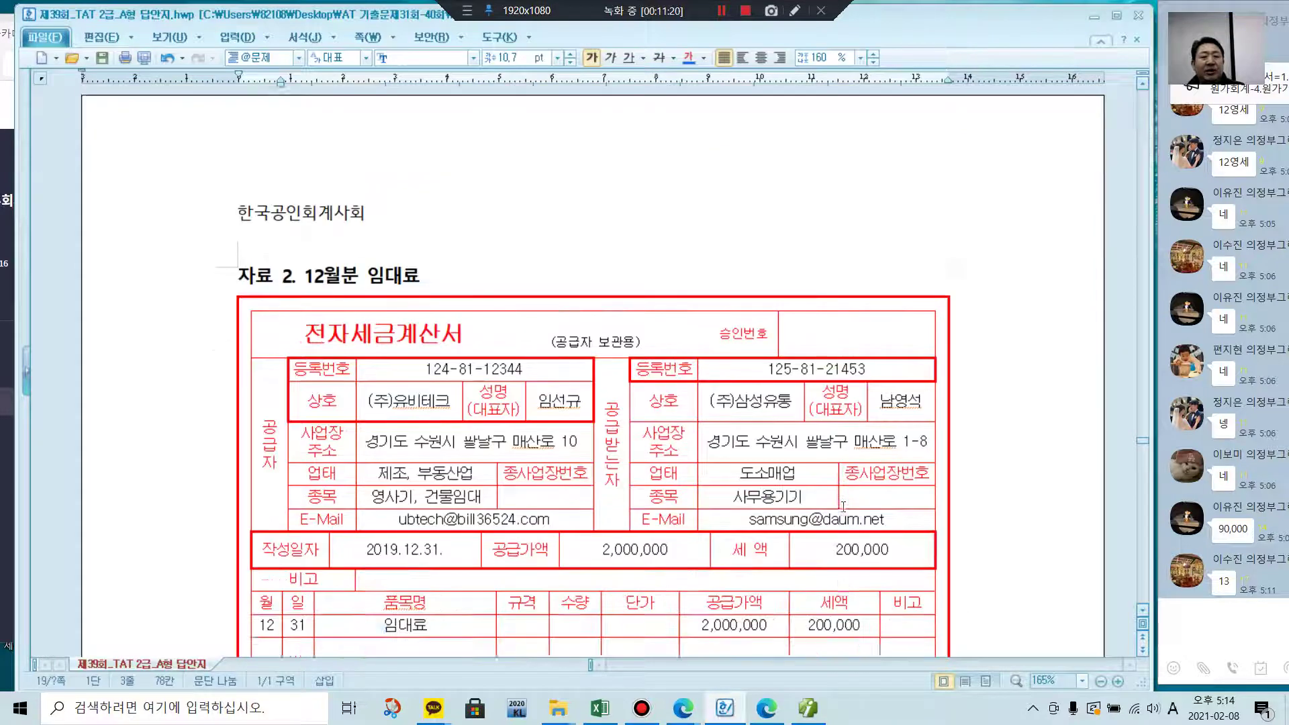
scroll(844, 506, "down", 3)
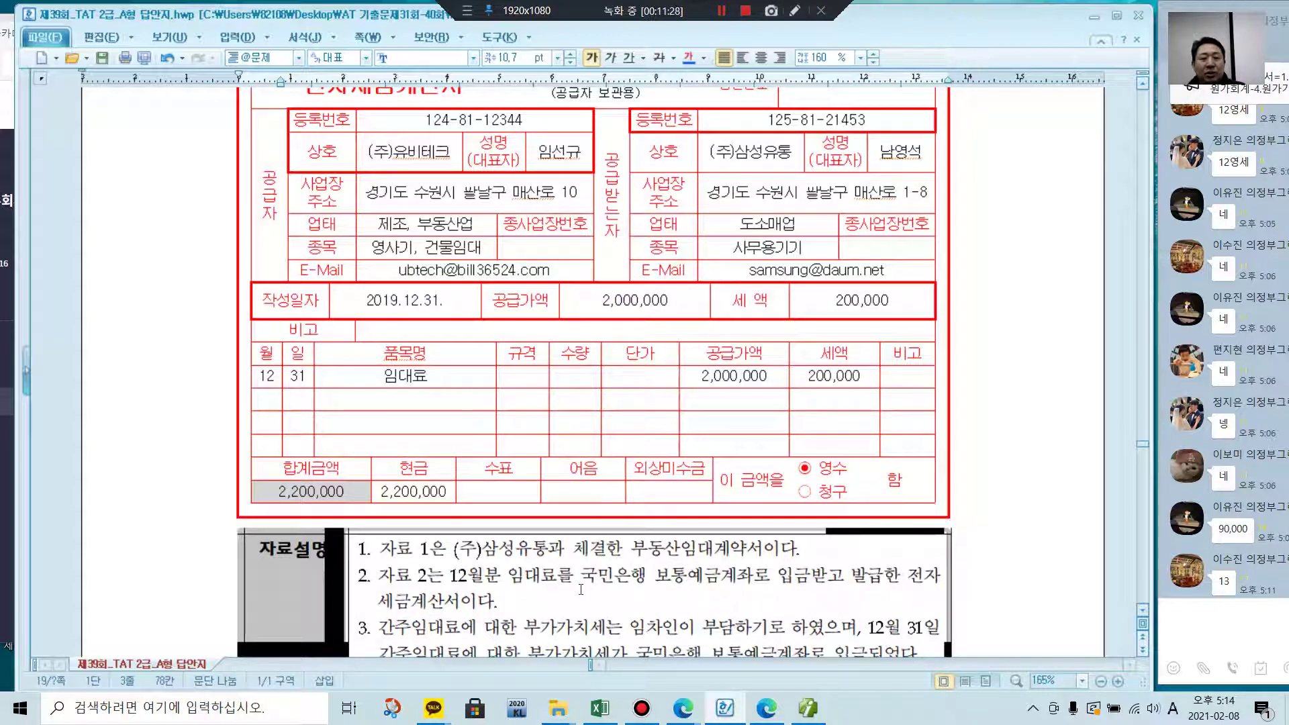
scroll(643, 588, "down", 6)
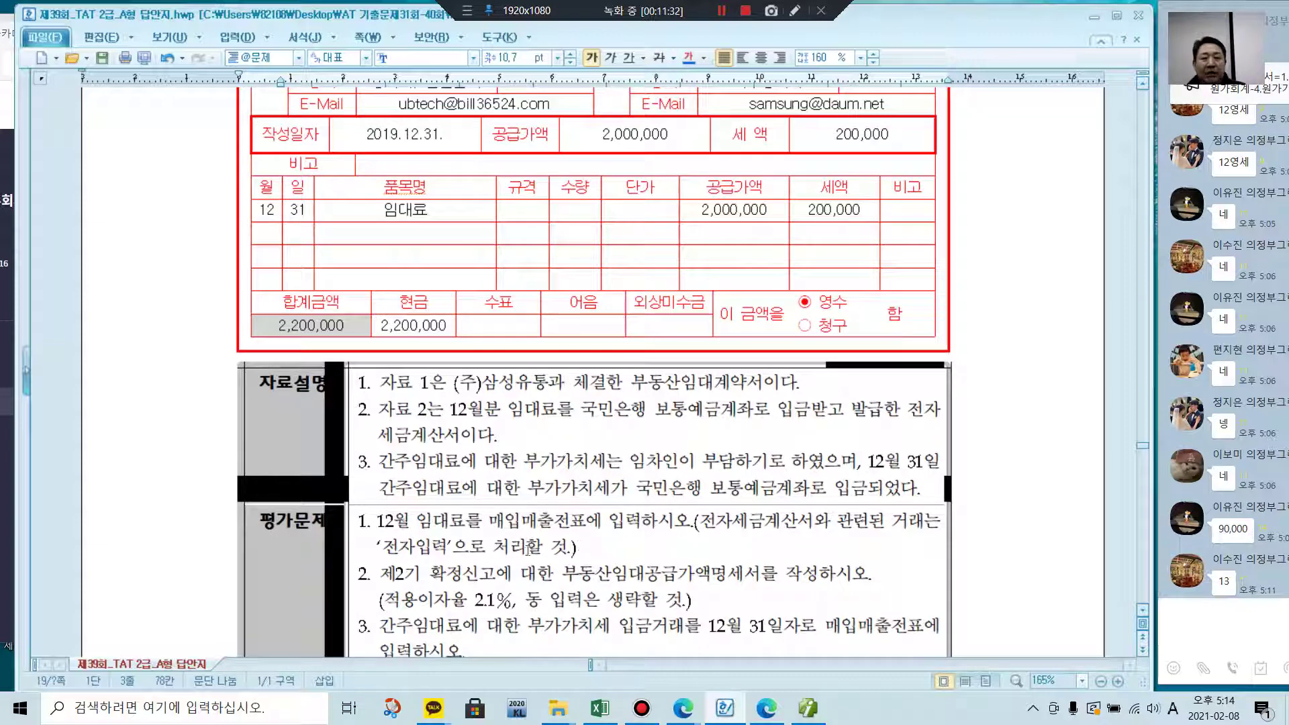
left_click_drag(376, 521, 462, 524)
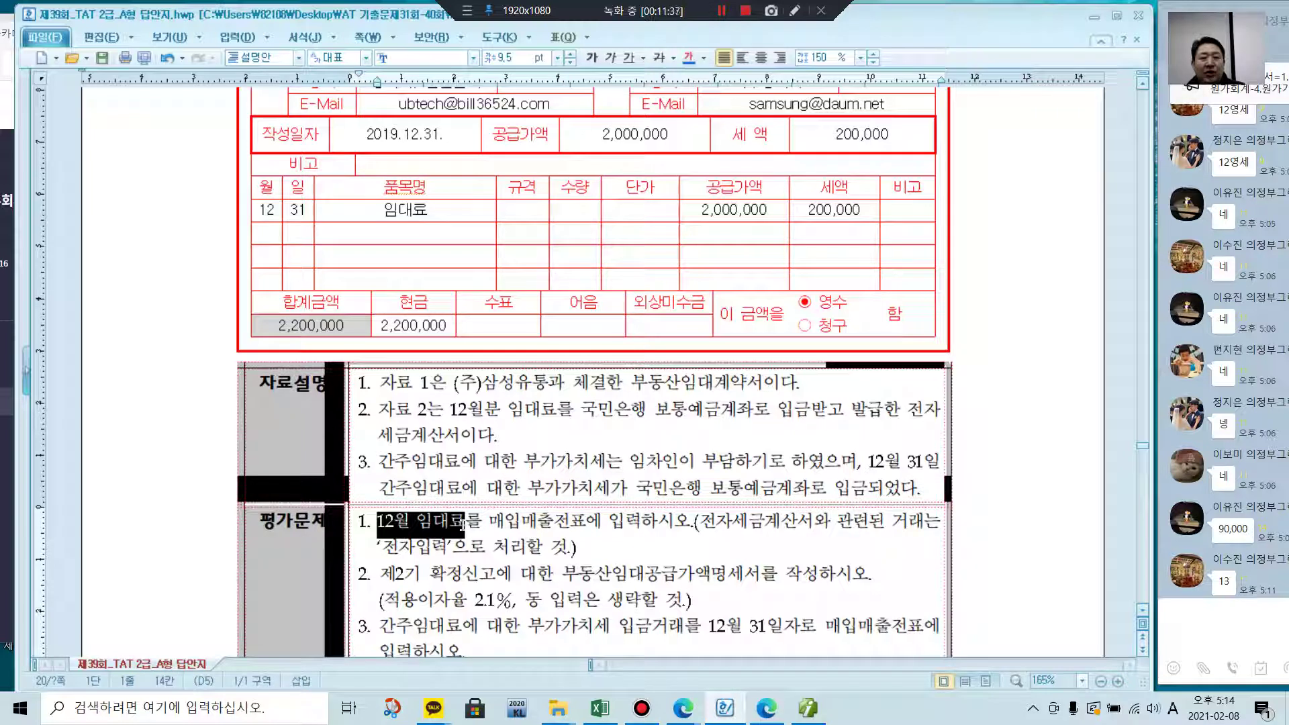
- Recheck the 12월분 임대료 전자세금계산서, its 자료설명 and the 평가문제 in the exam document
left_click(581, 525)
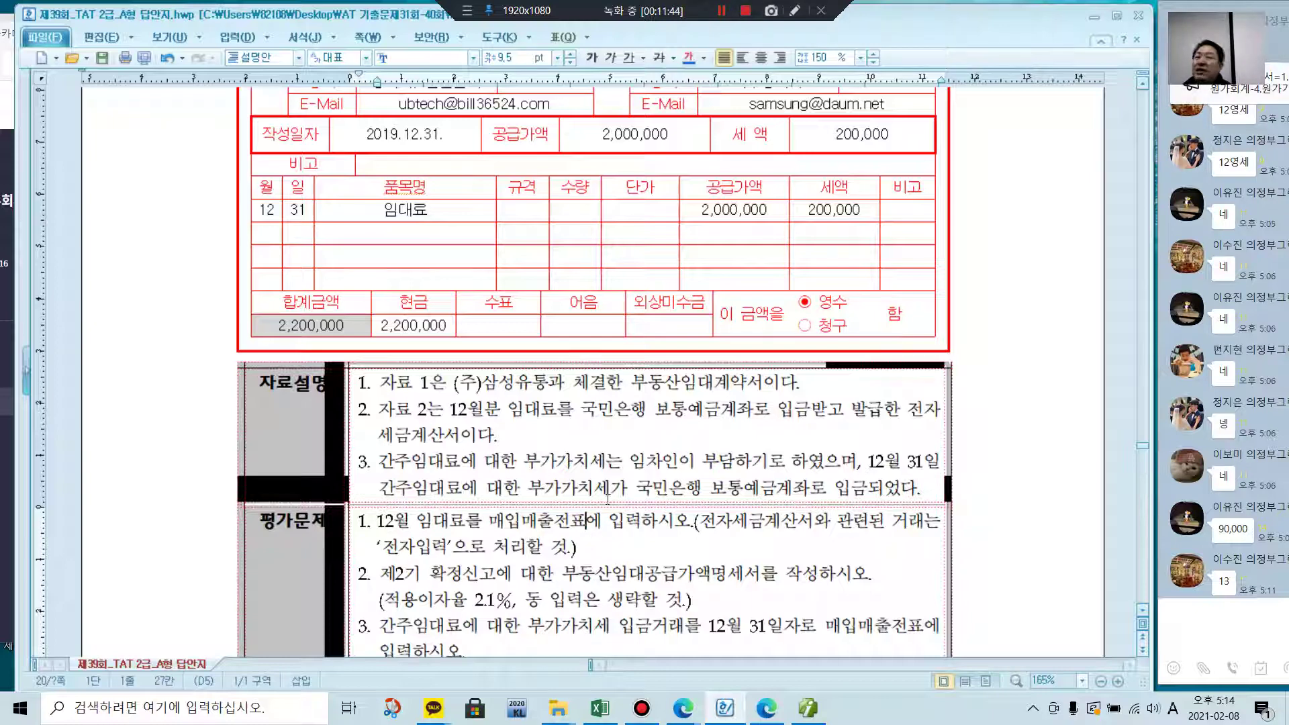
scroll(481, 528, "up", 5)
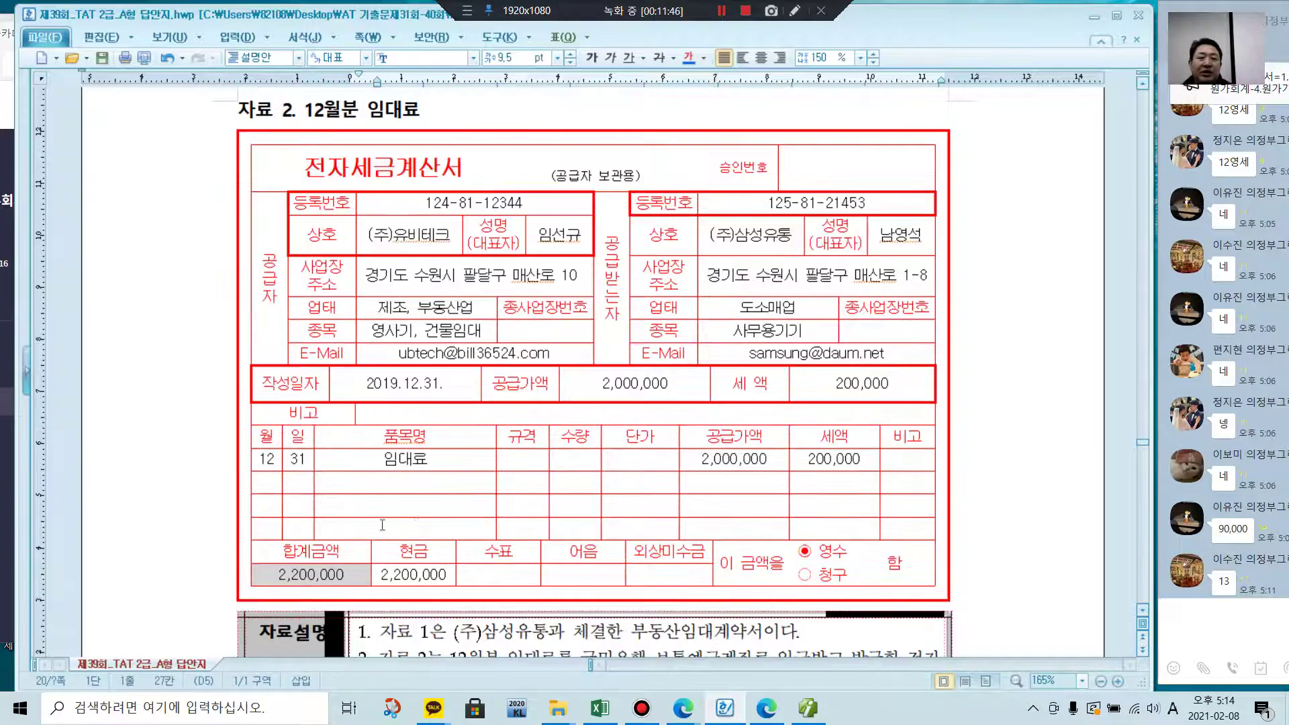
scroll(434, 510, "down", 2)
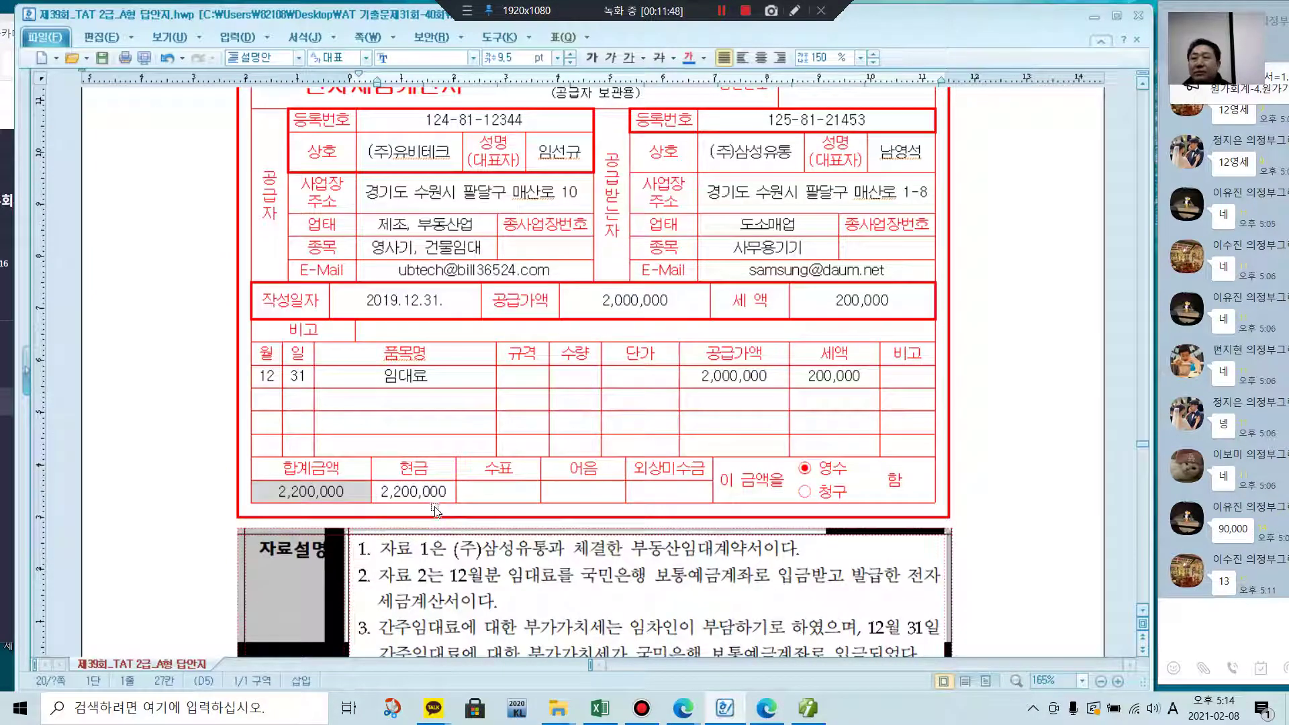
scroll(601, 556, "down", 2)
scroll(601, 556, "down", 4)
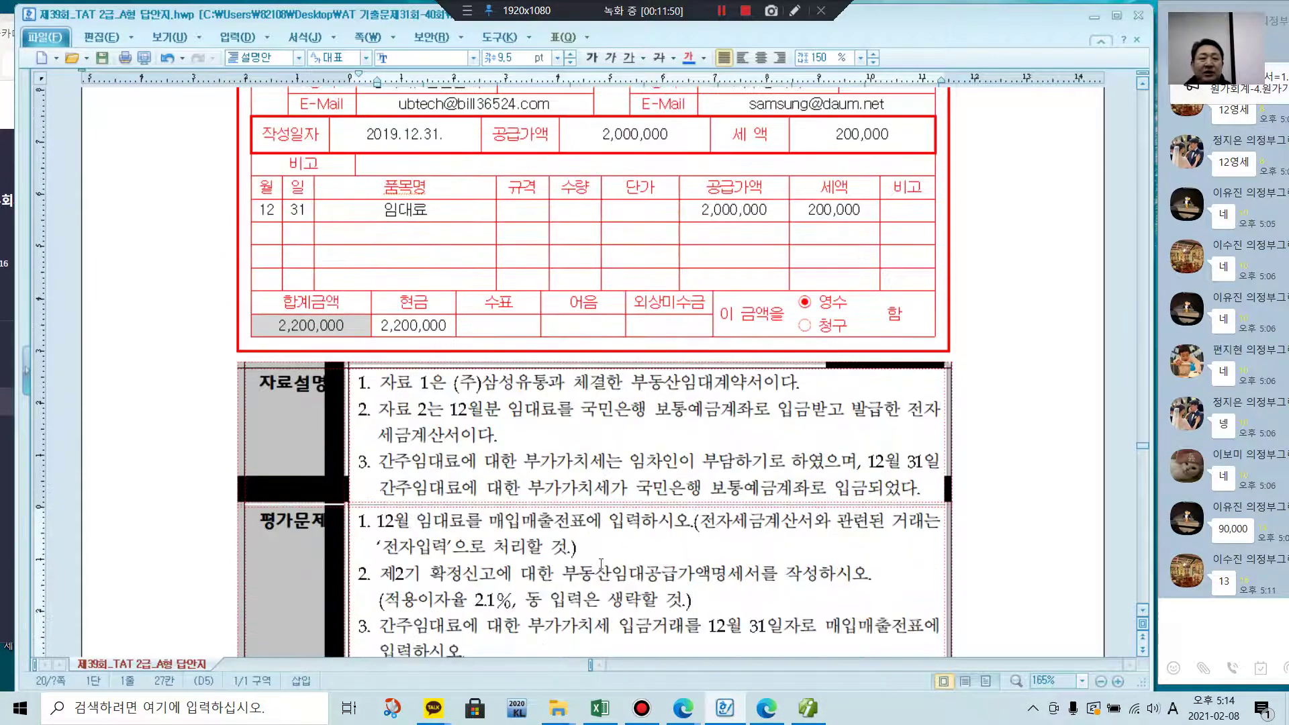
- Switch to the accounting program and arrange its window below the exam's tax invoice so both can be seen
left_click(807, 710)
left_click_drag(604, 32, 594, 200)
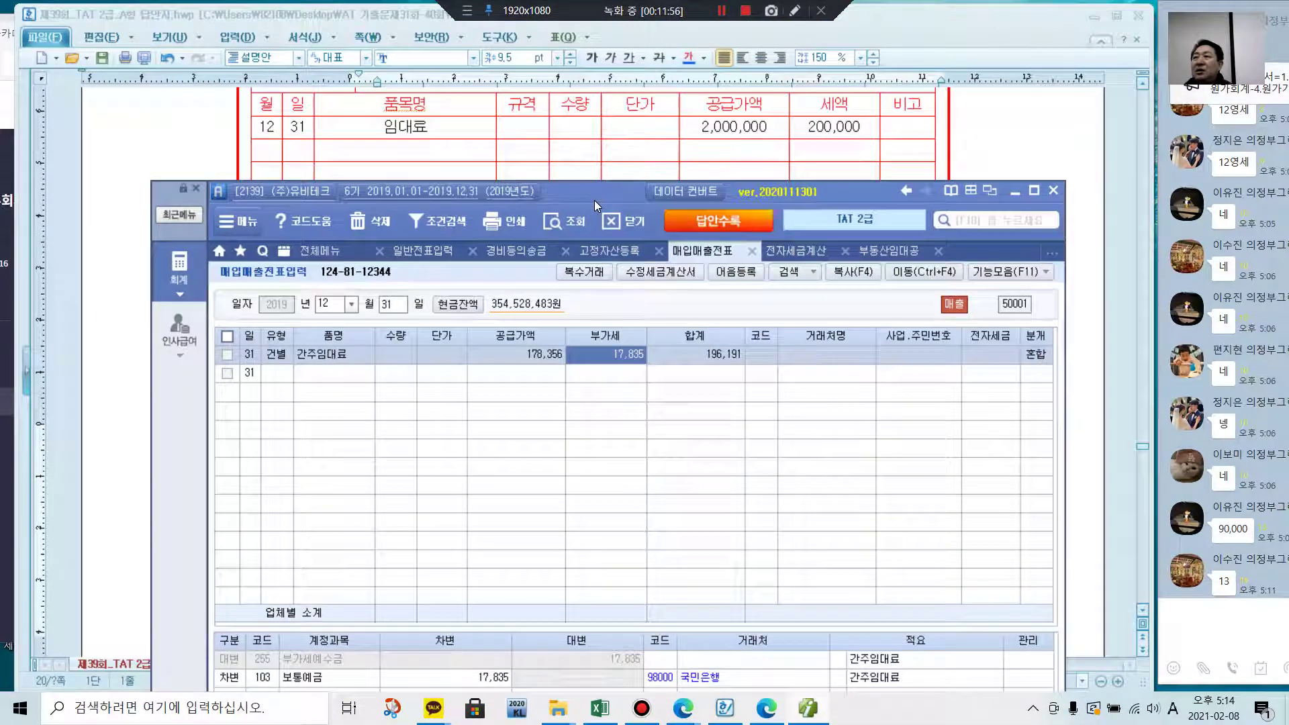
left_click_drag(594, 200, 592, 216)
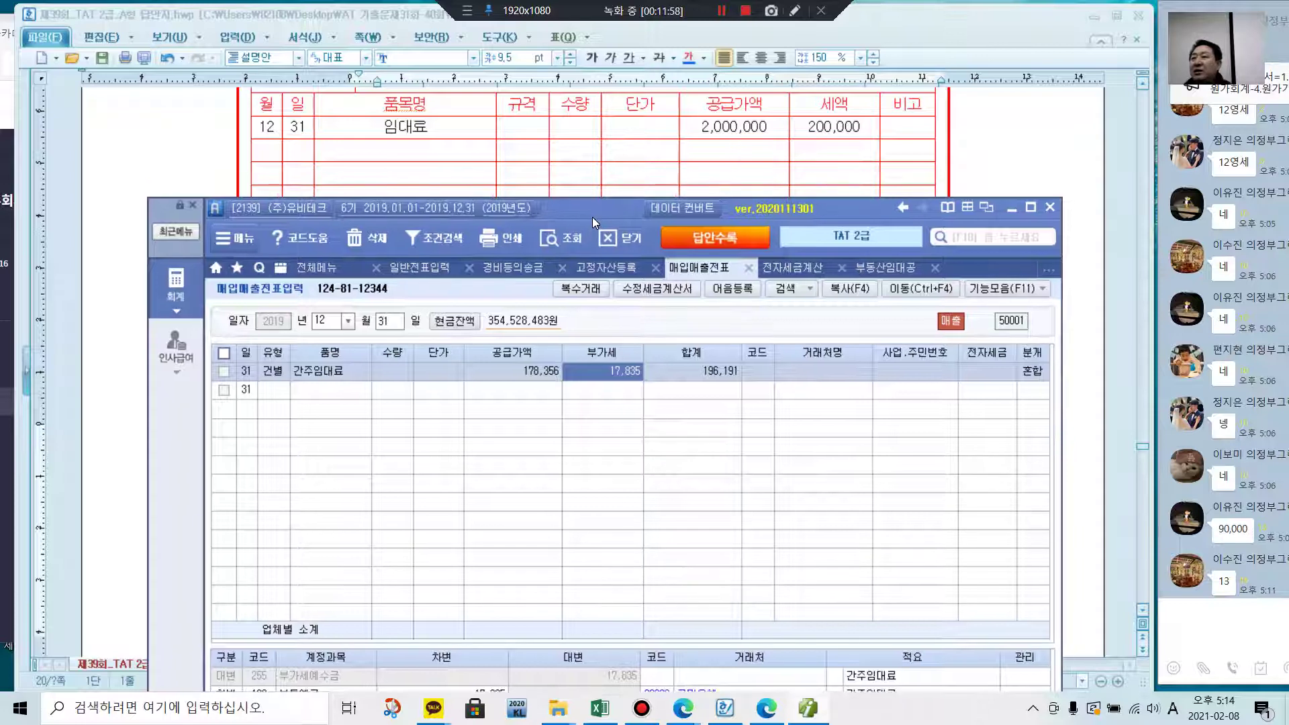
left_click_drag(592, 216, 594, 456)
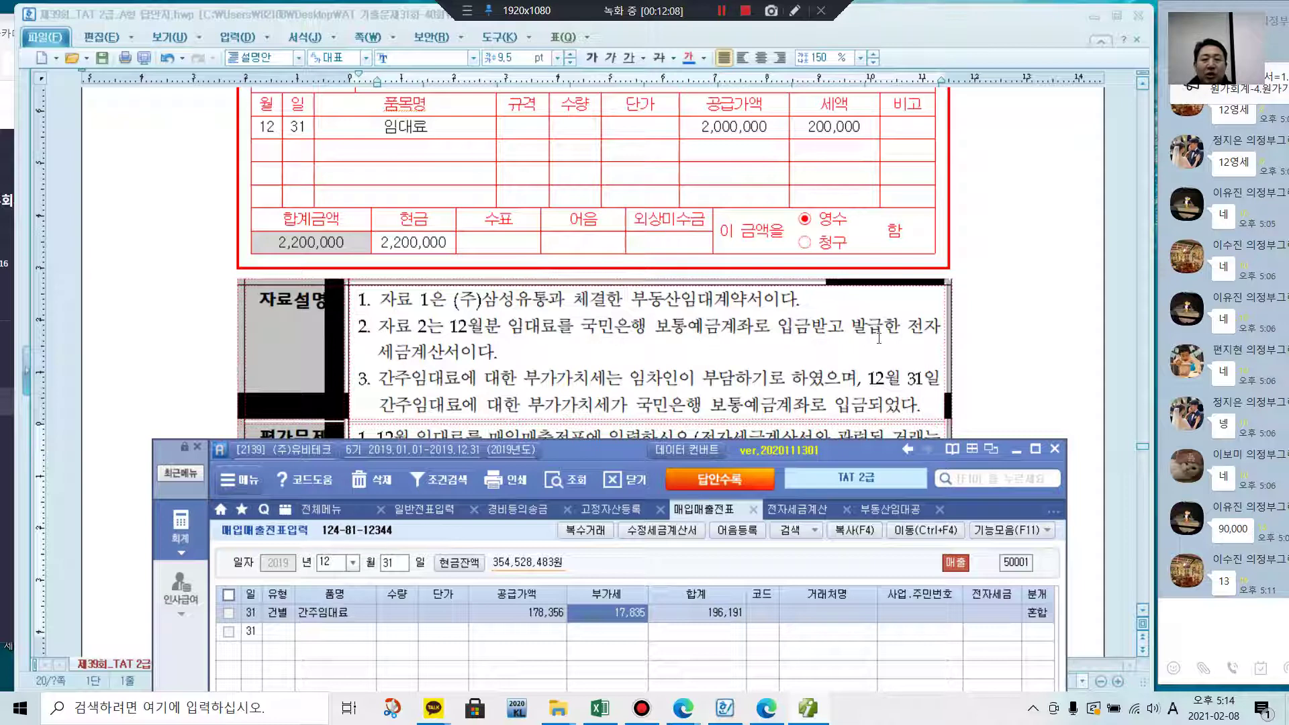
left_click(569, 361)
scroll(429, 336, "up", 4)
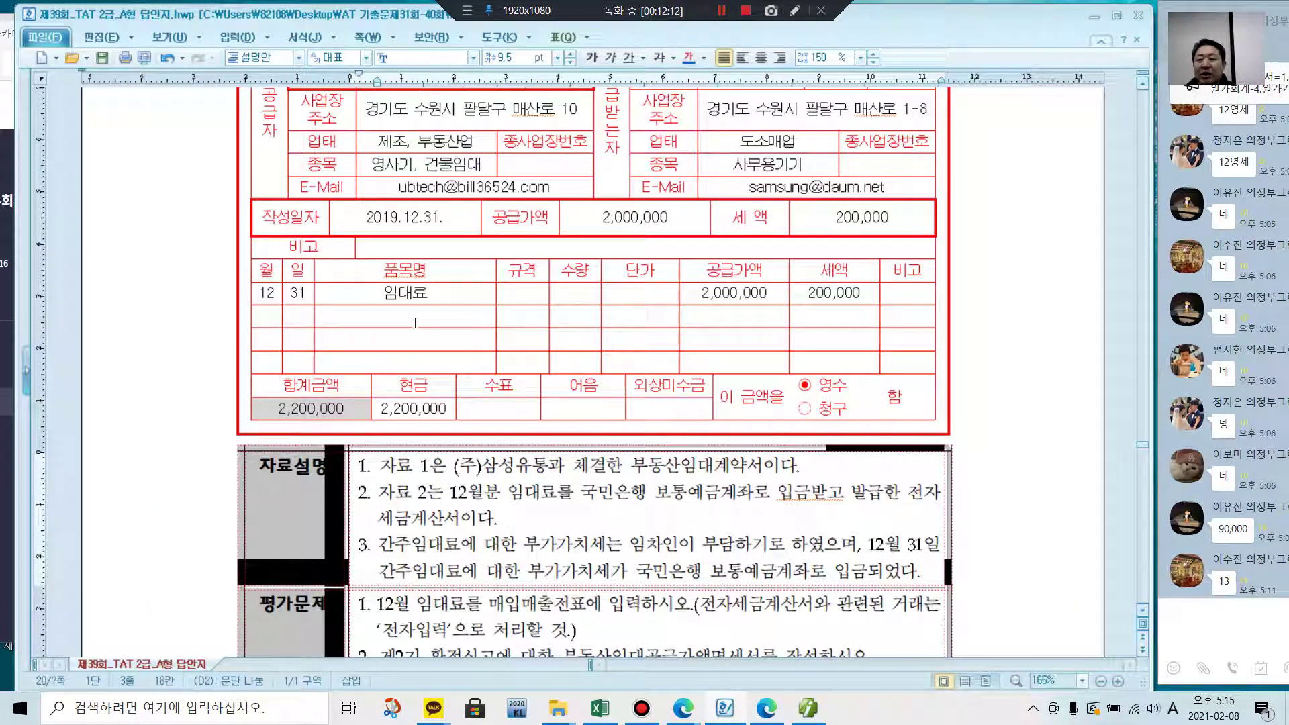
left_click(807, 710)
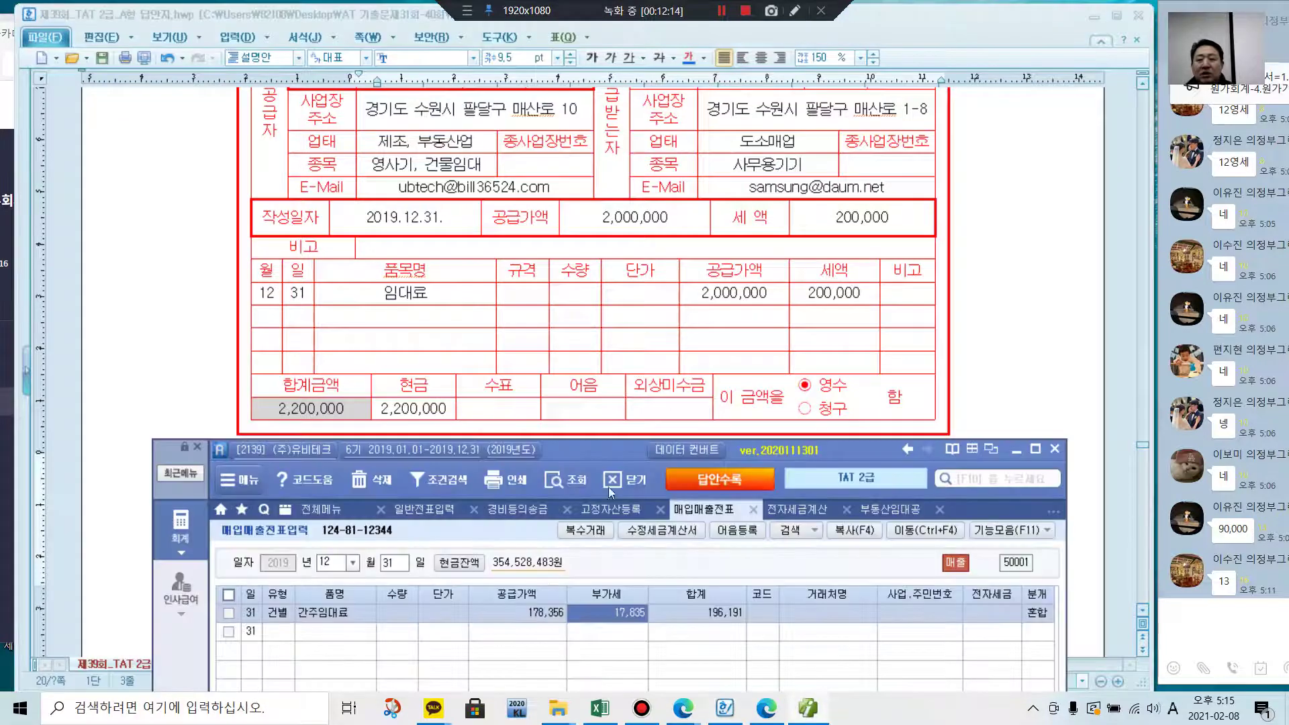
left_click_drag(583, 454, 578, 440)
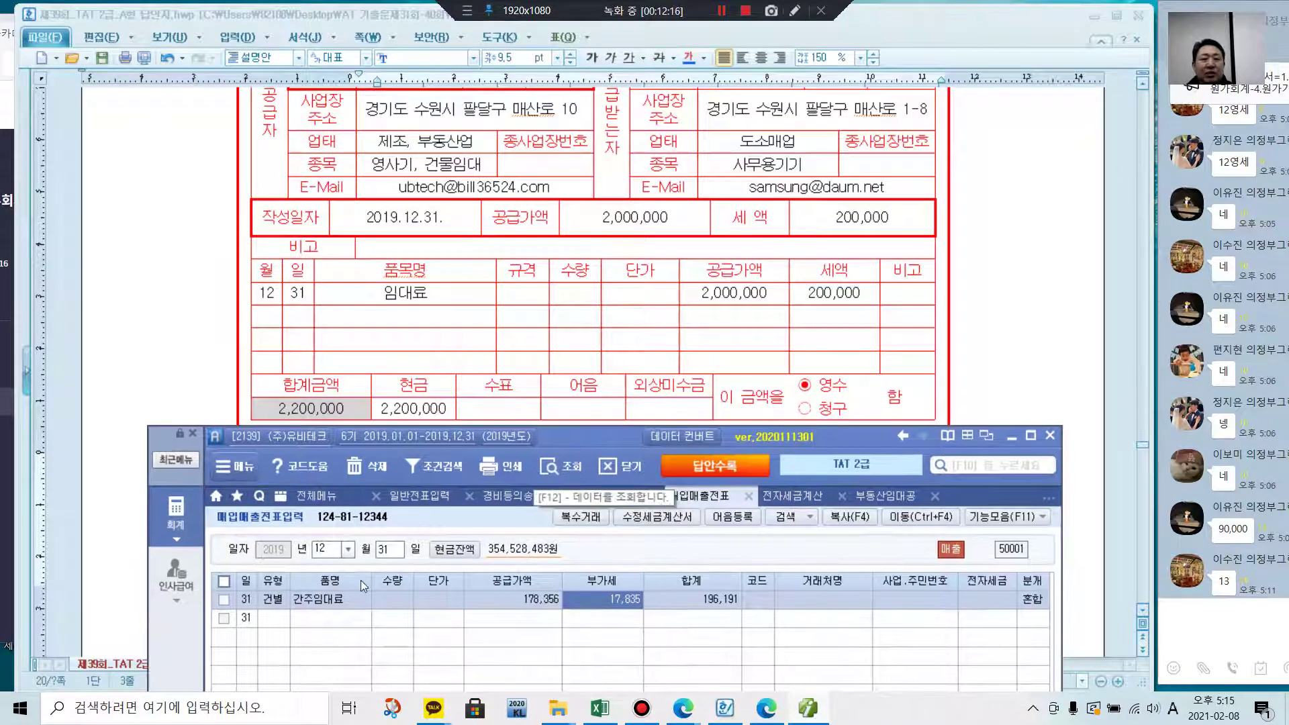
- Start a December 31 sales entry of type 과세 with 품명 임대료 and a 공급가액 of 2,000,000
left_click(285, 625)
left_click(315, 631)
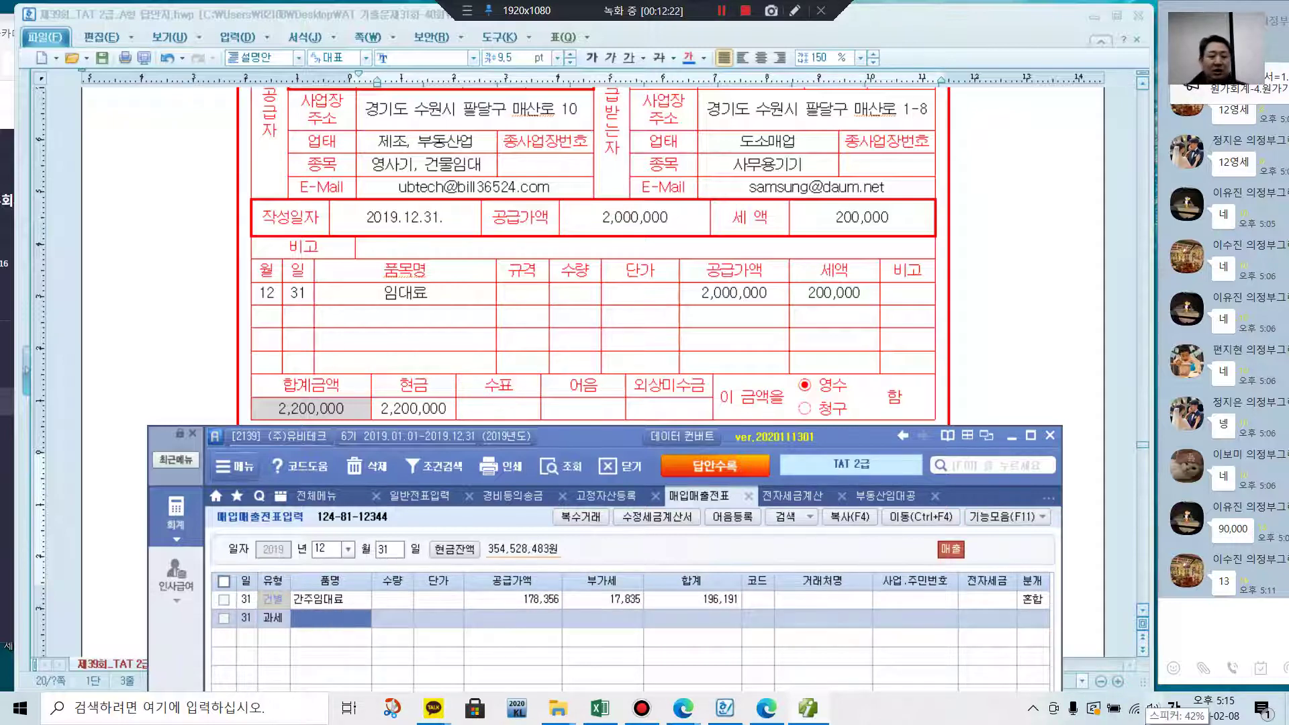
type("이ㅁ대료")
key("Return")
key("Return")
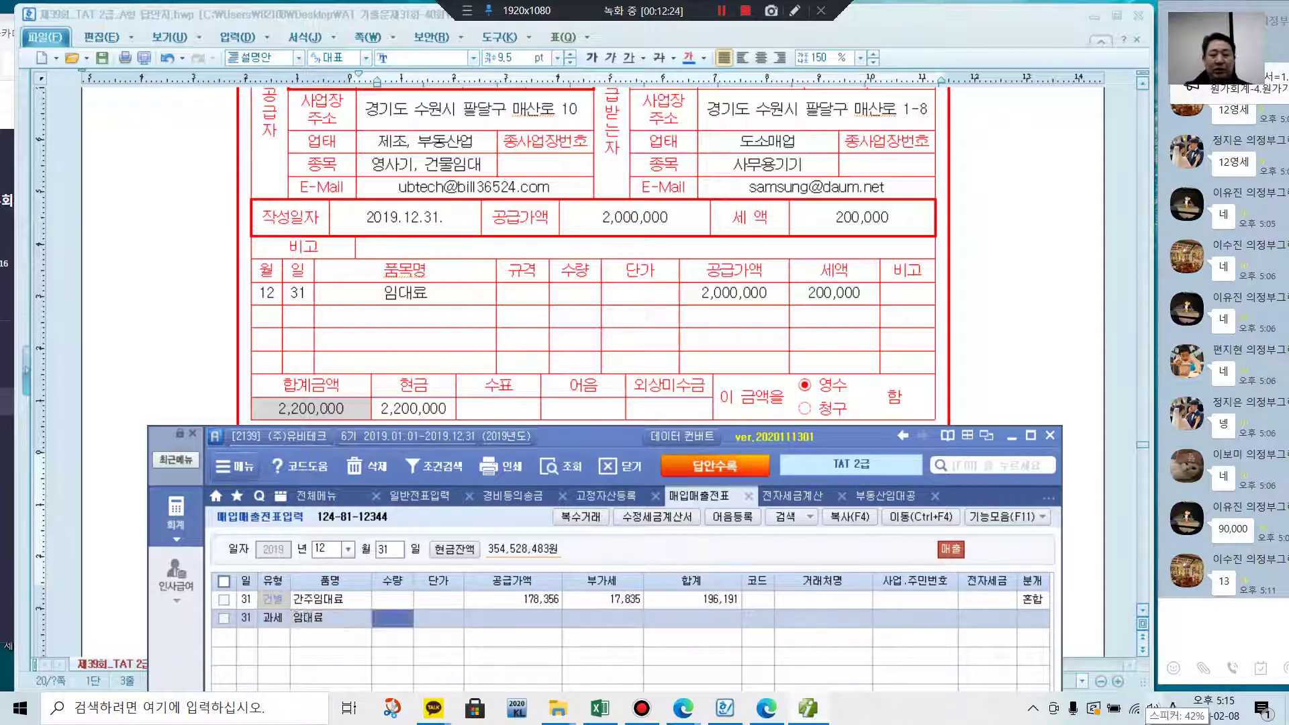
key("Return")
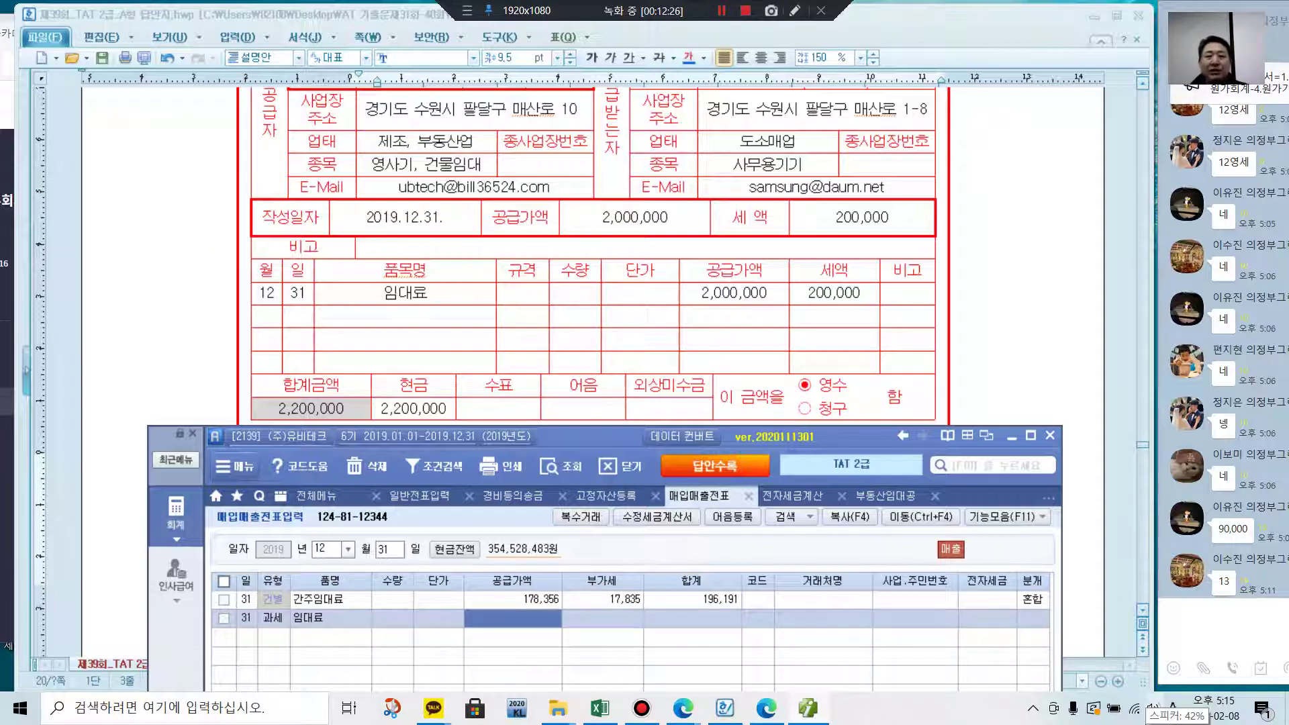
type("2")
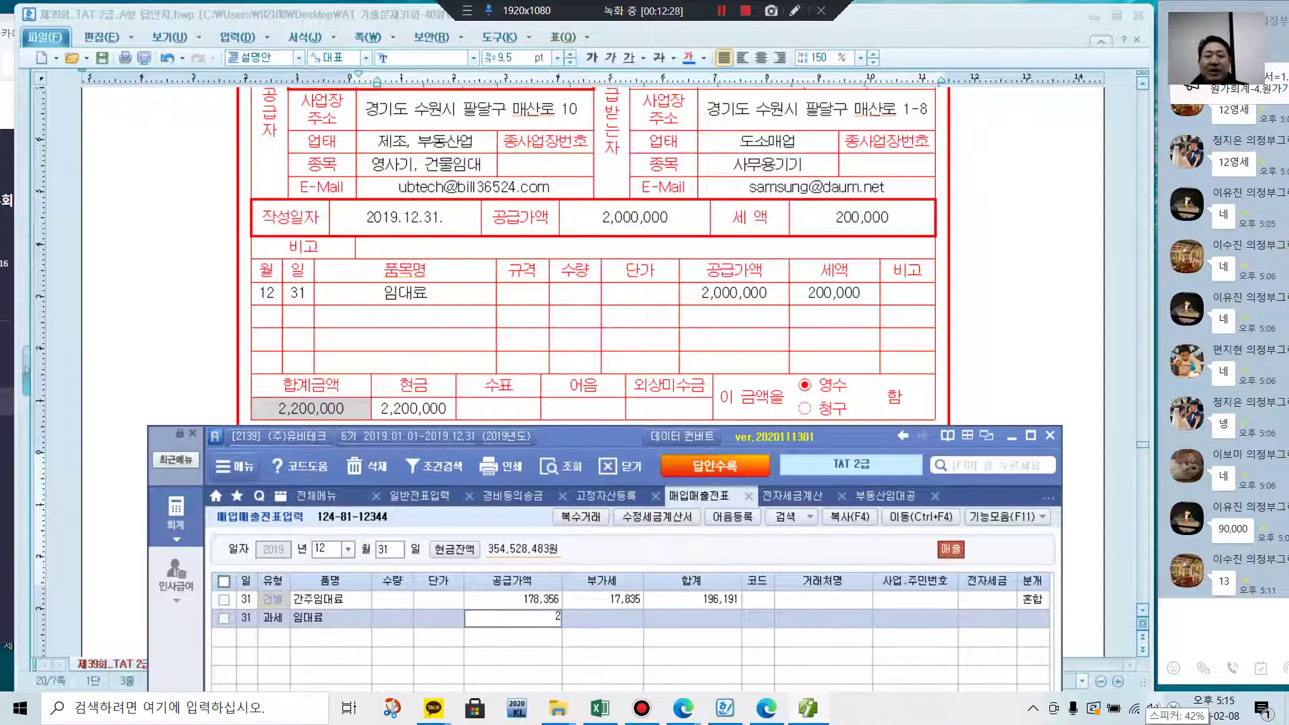
type(",000,000")
key("Return")
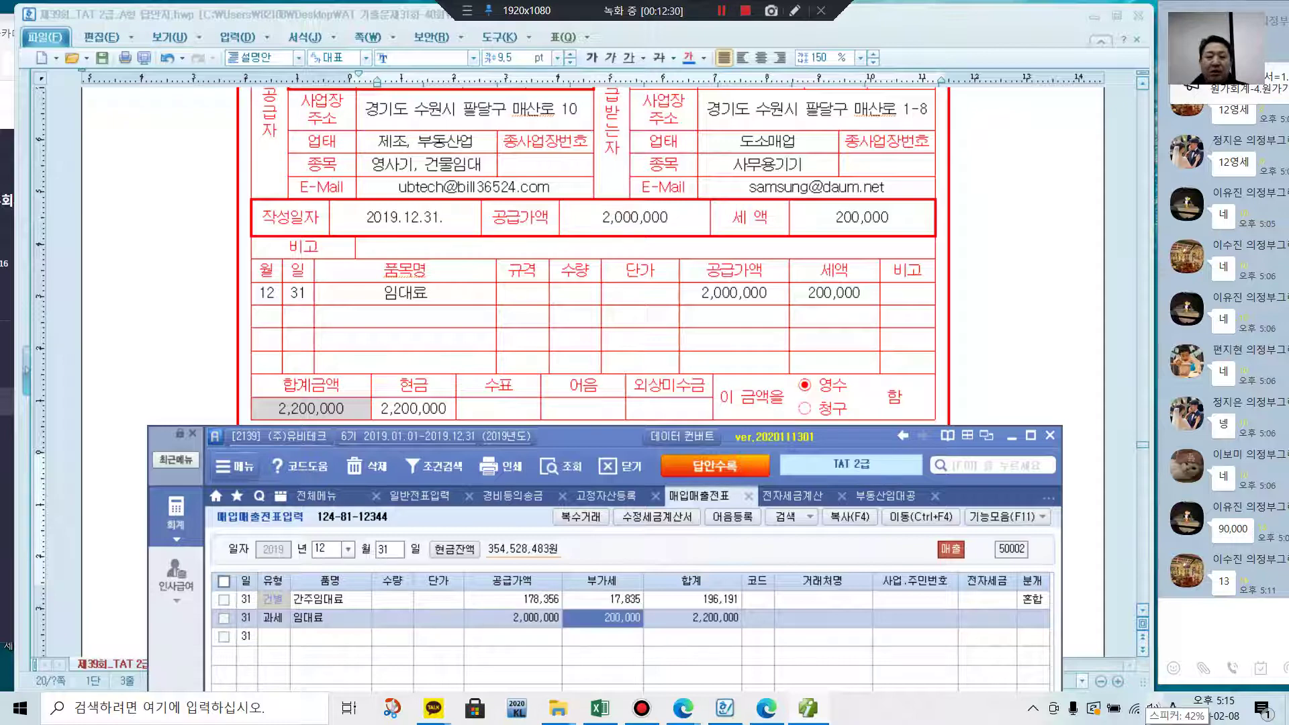
- Check the buyer on the exam's tax invoice and set the 임대료 entry's 거래처 to (주)삼성유통, searching for 삼성
left_click(758, 617)
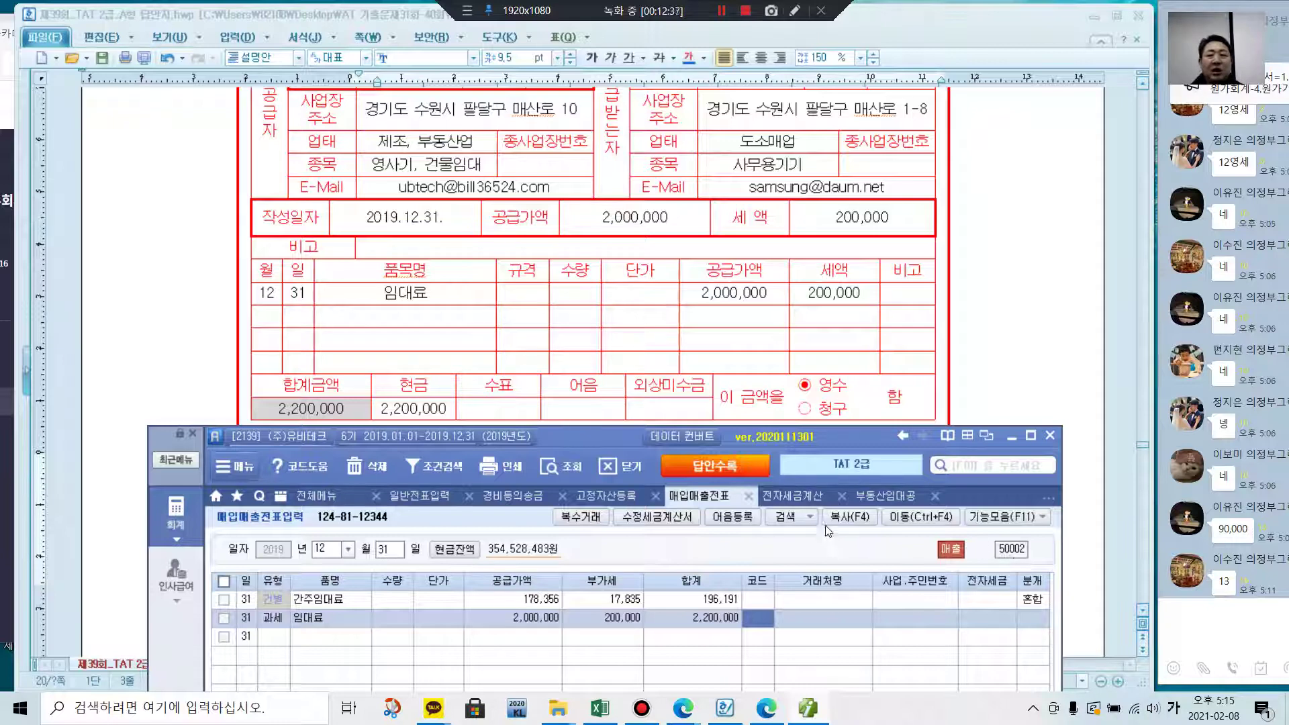
left_click(1015, 268)
scroll(980, 335, "up", 3)
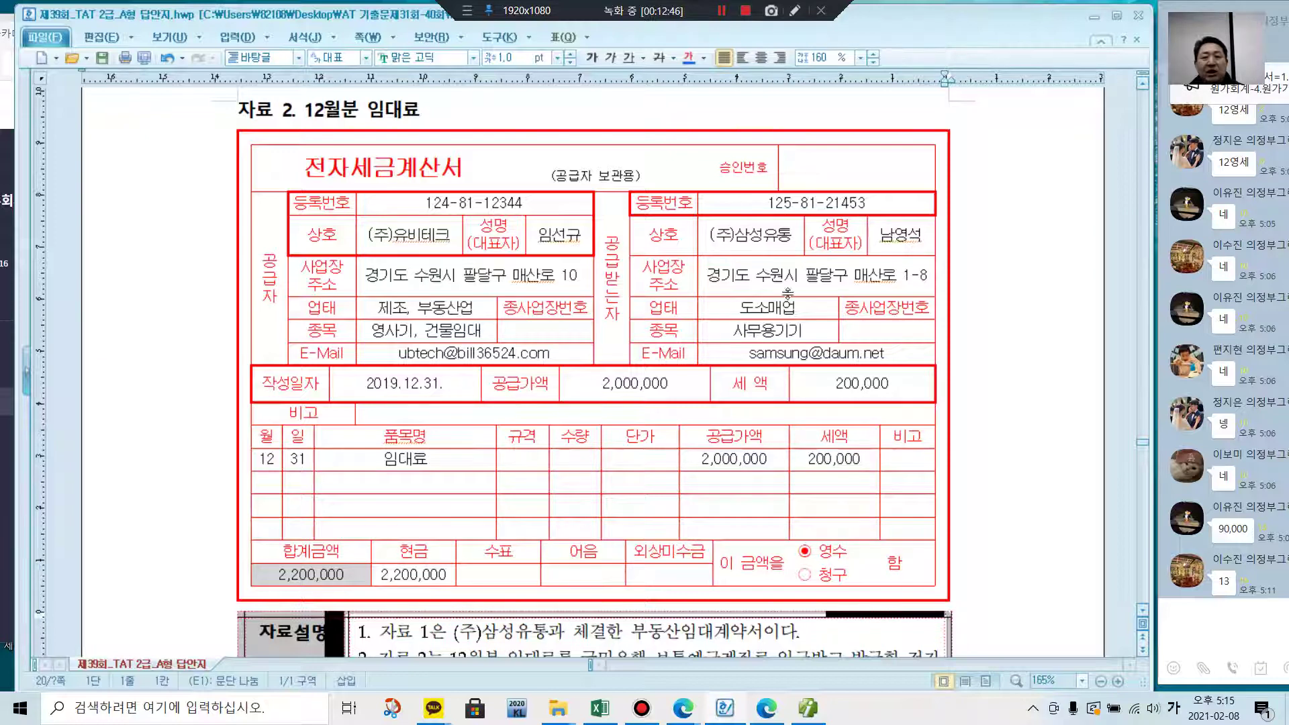
left_click(810, 714)
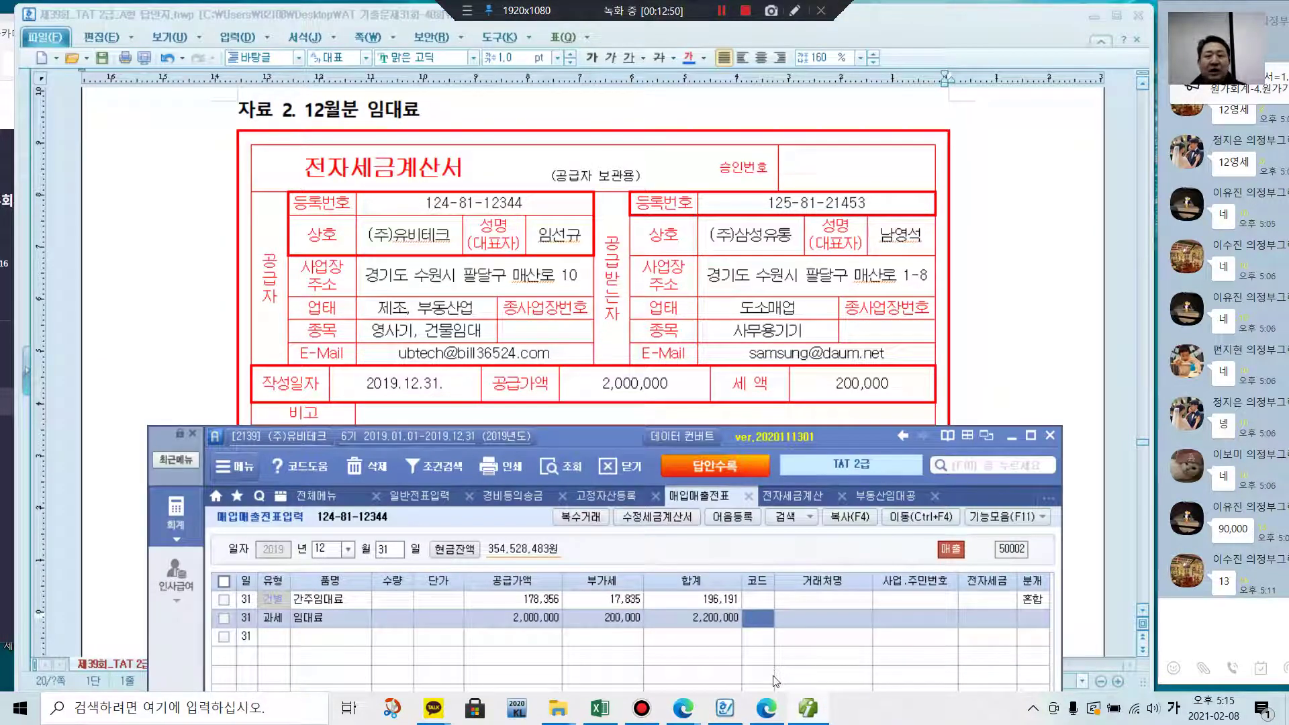
type("삼성")
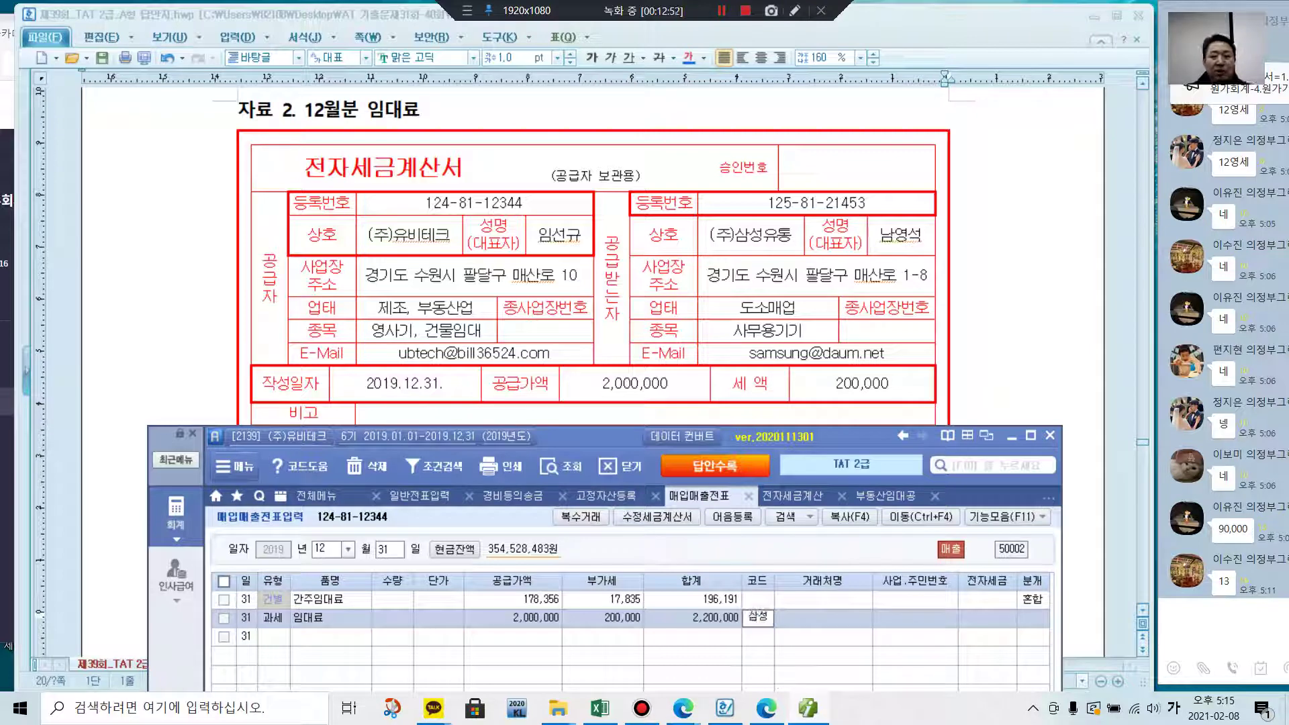
key("Return")
key("Return")
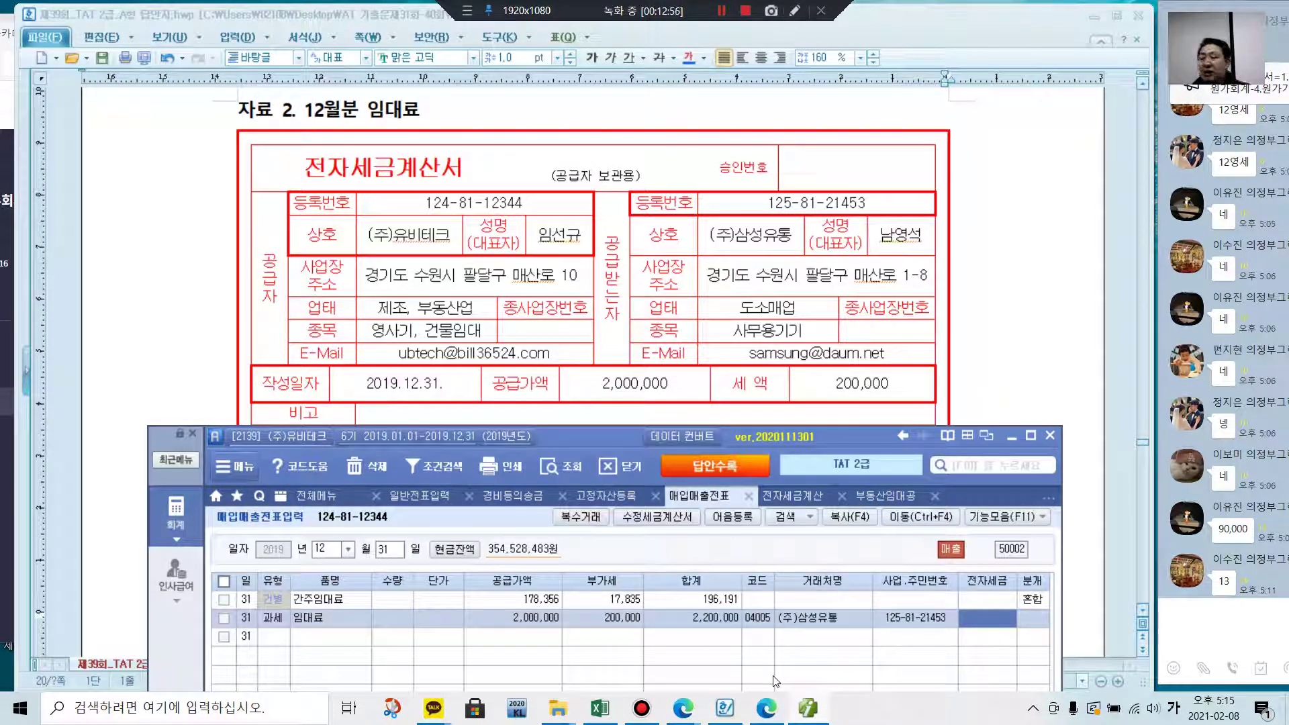
- Set the 임대료 entry's 전자세금 to 전자입력 and its 분개 to 3 혼합, moving the window up to show the journal lines
key("1")
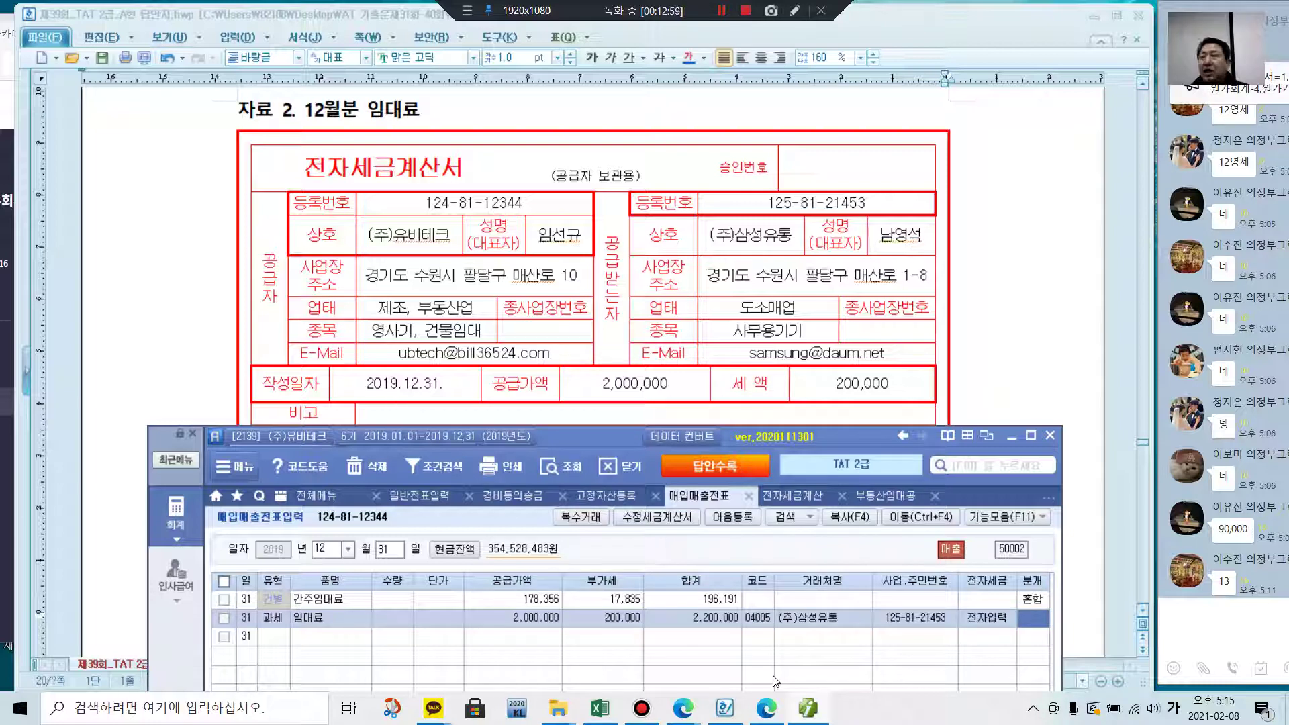
key("3")
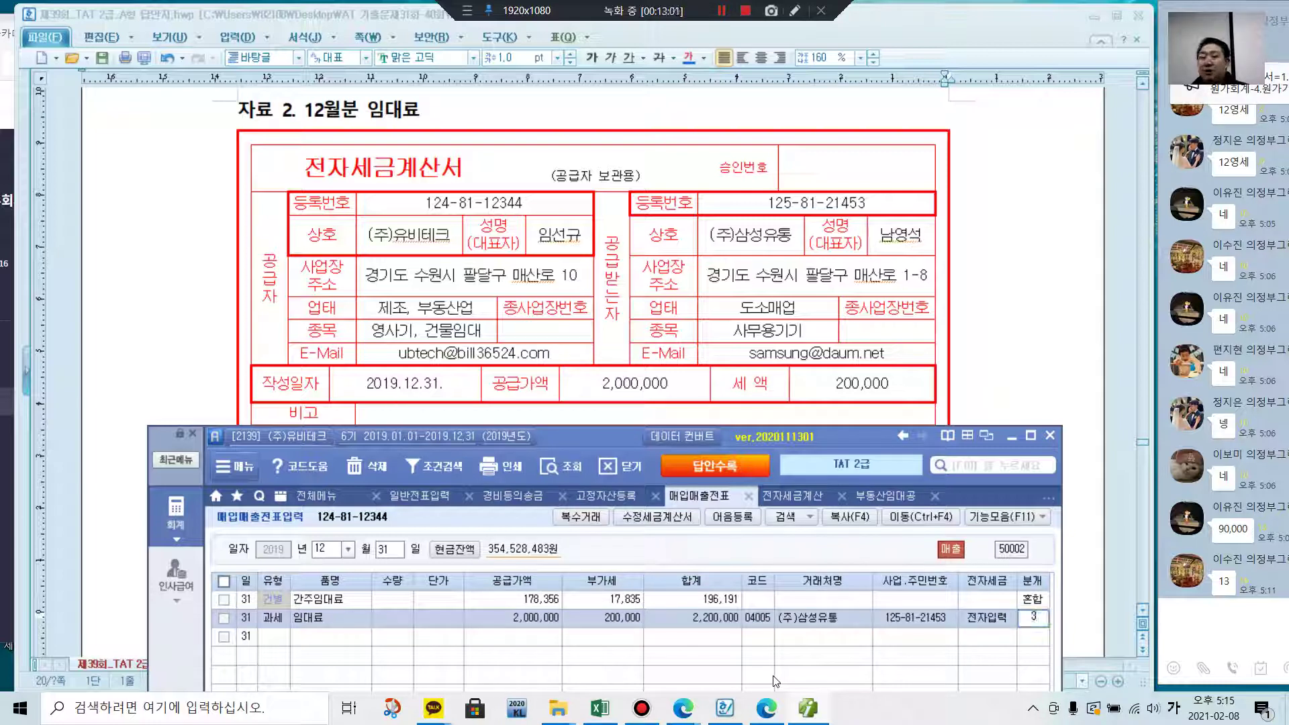
left_click_drag(611, 440, 609, 152)
key("Return")
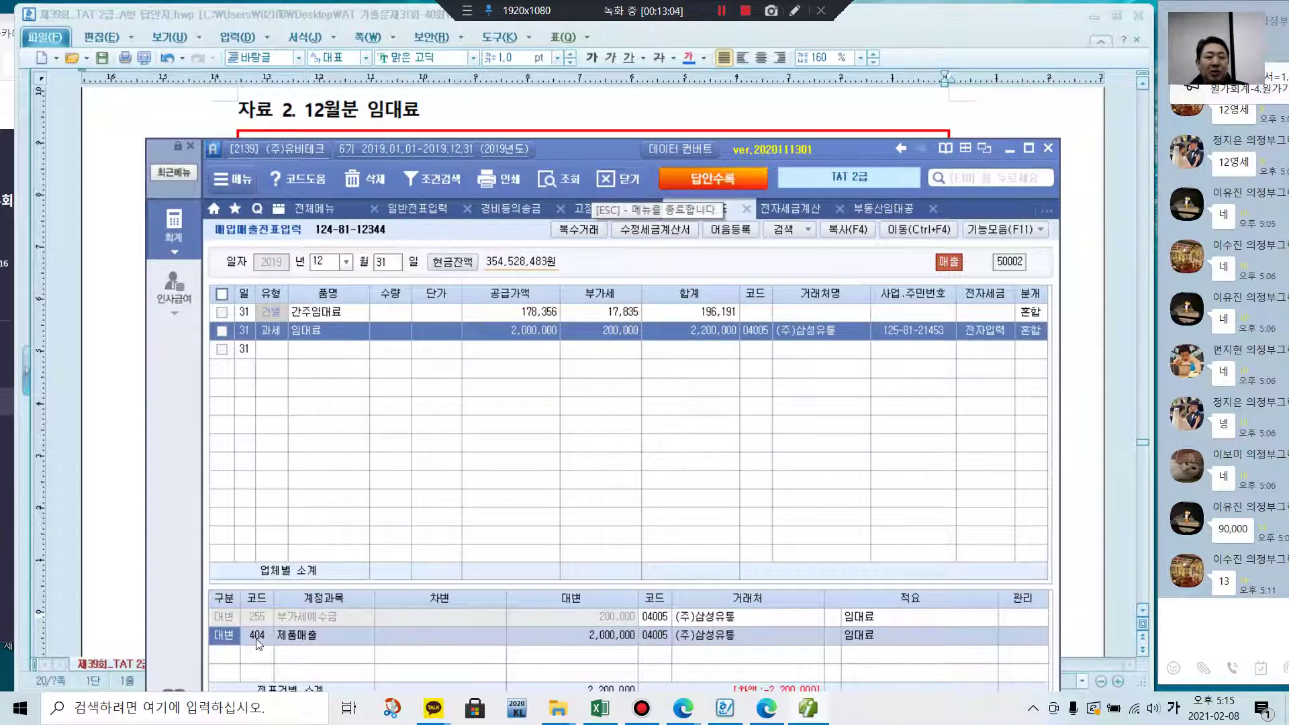
- Change the account of the 제품매출 journal line to 411 임대료수입, searching for 임대료
mouse_move(774, 709)
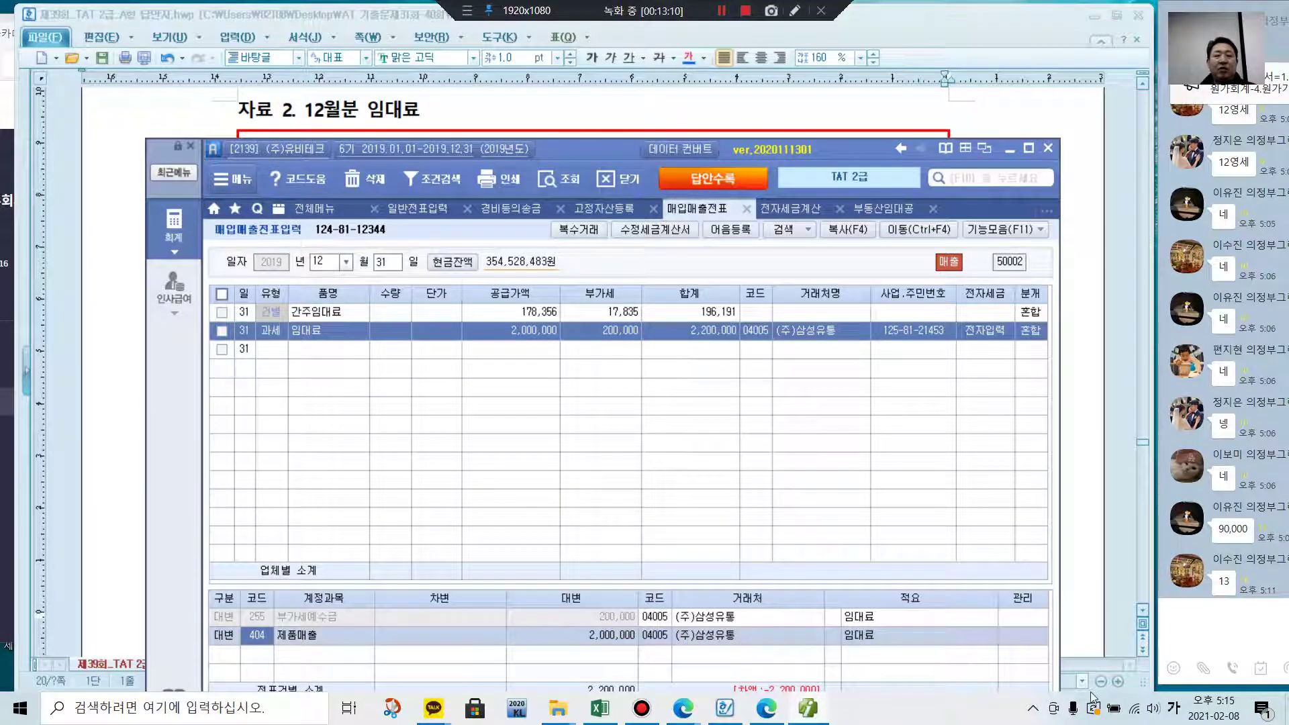
type("0")
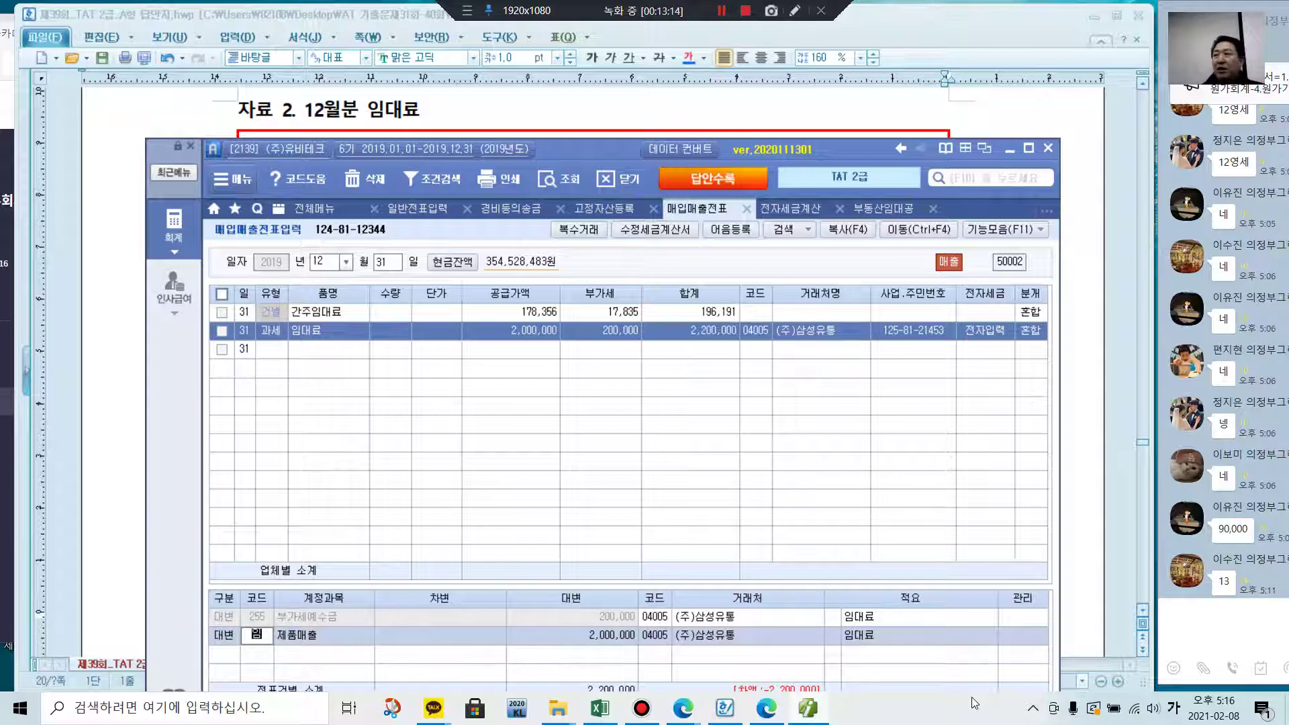
type("대")
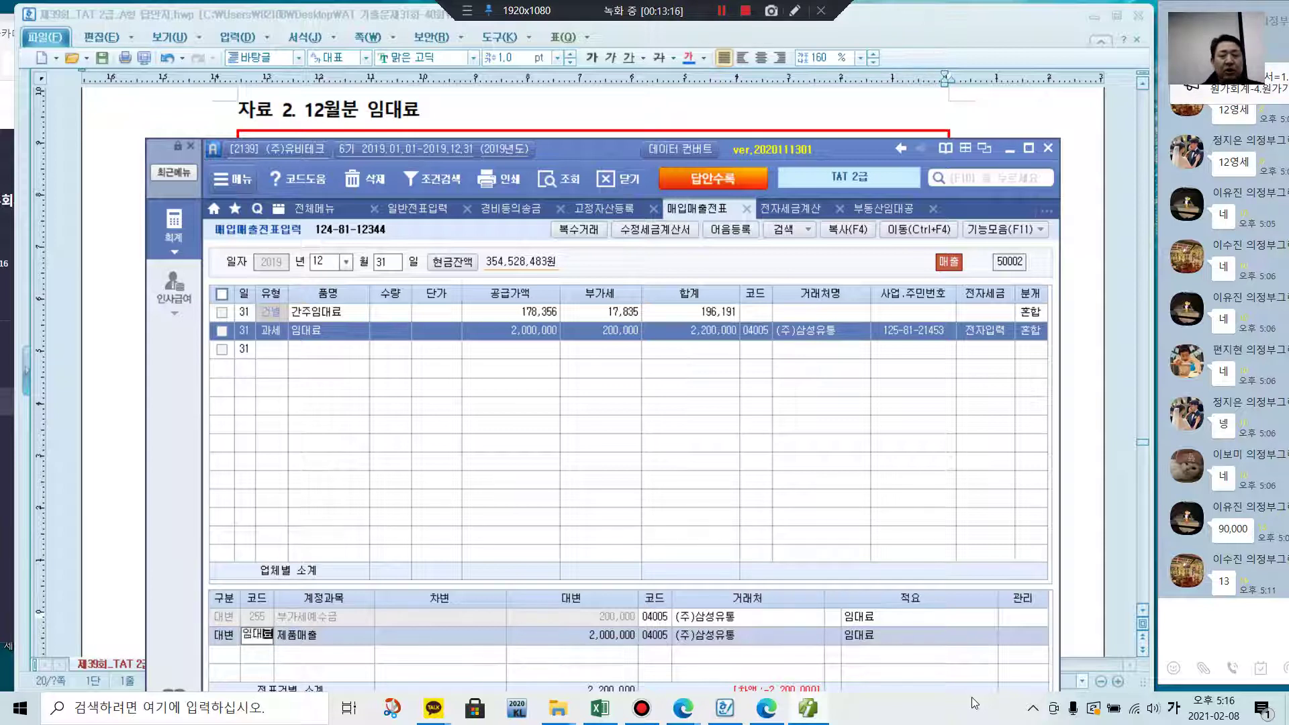
type("료")
key("Return")
key("Return")
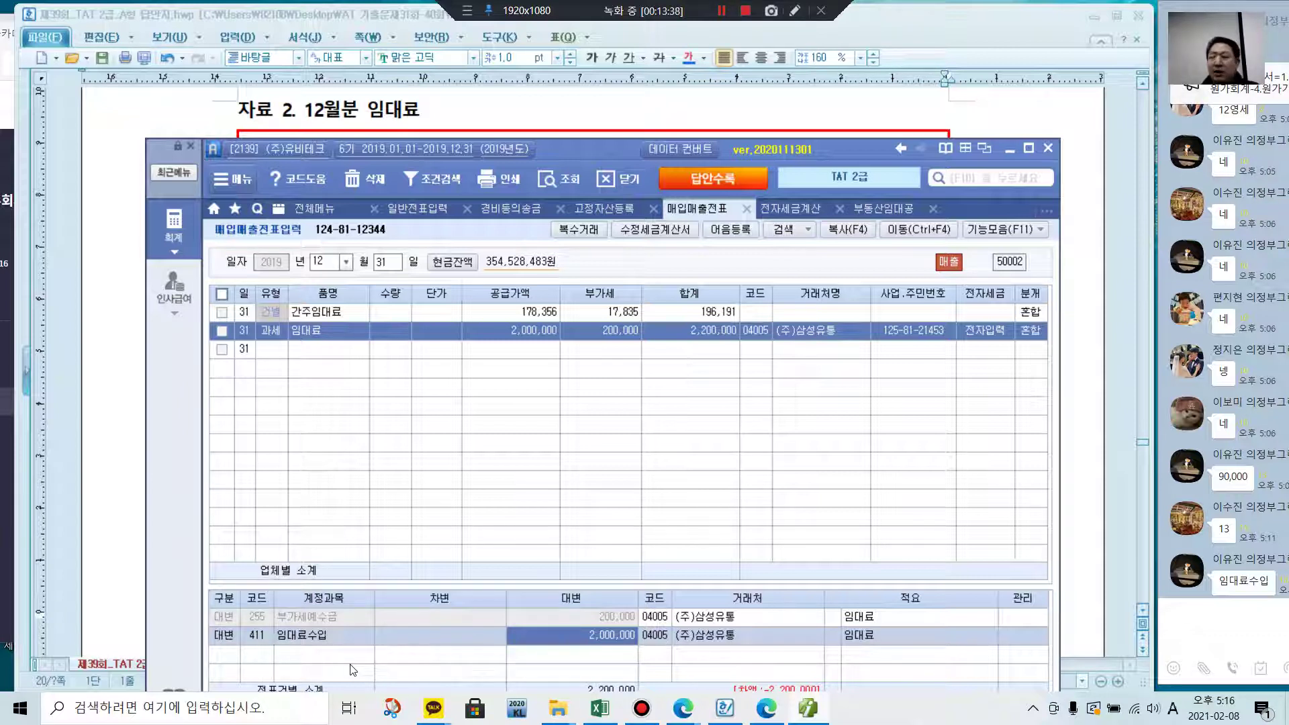
key("Return")
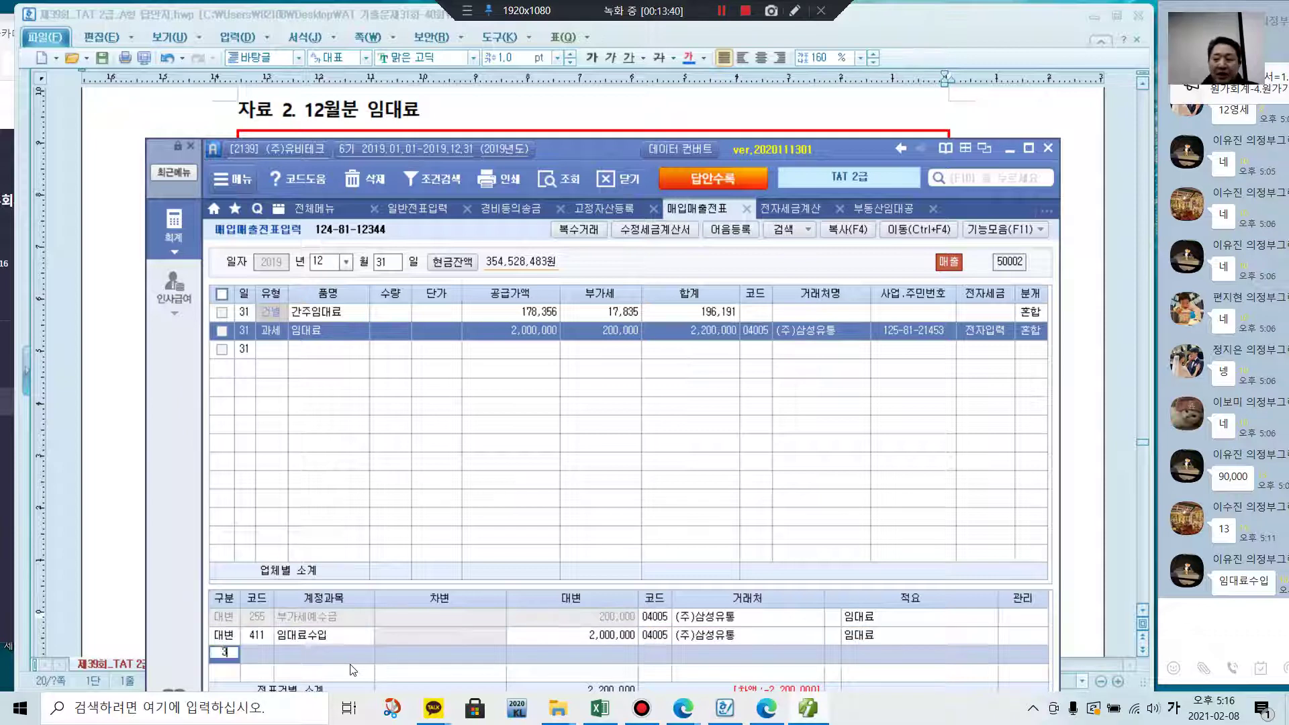
- Add a 차변 journal line for 103 보통예금 with an amount of 2,200,000 and complete the 임대료 entry
type("3")
key("Return")
type("103")
key("Return")
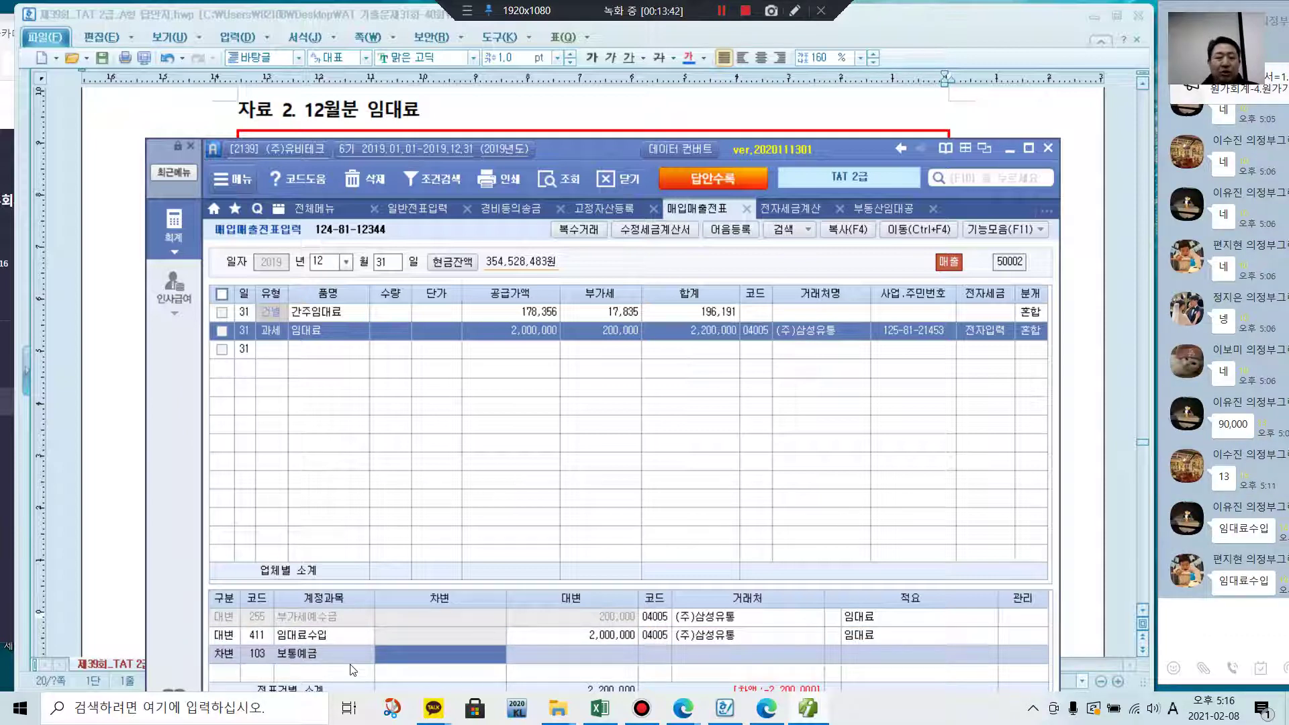
type("2200000")
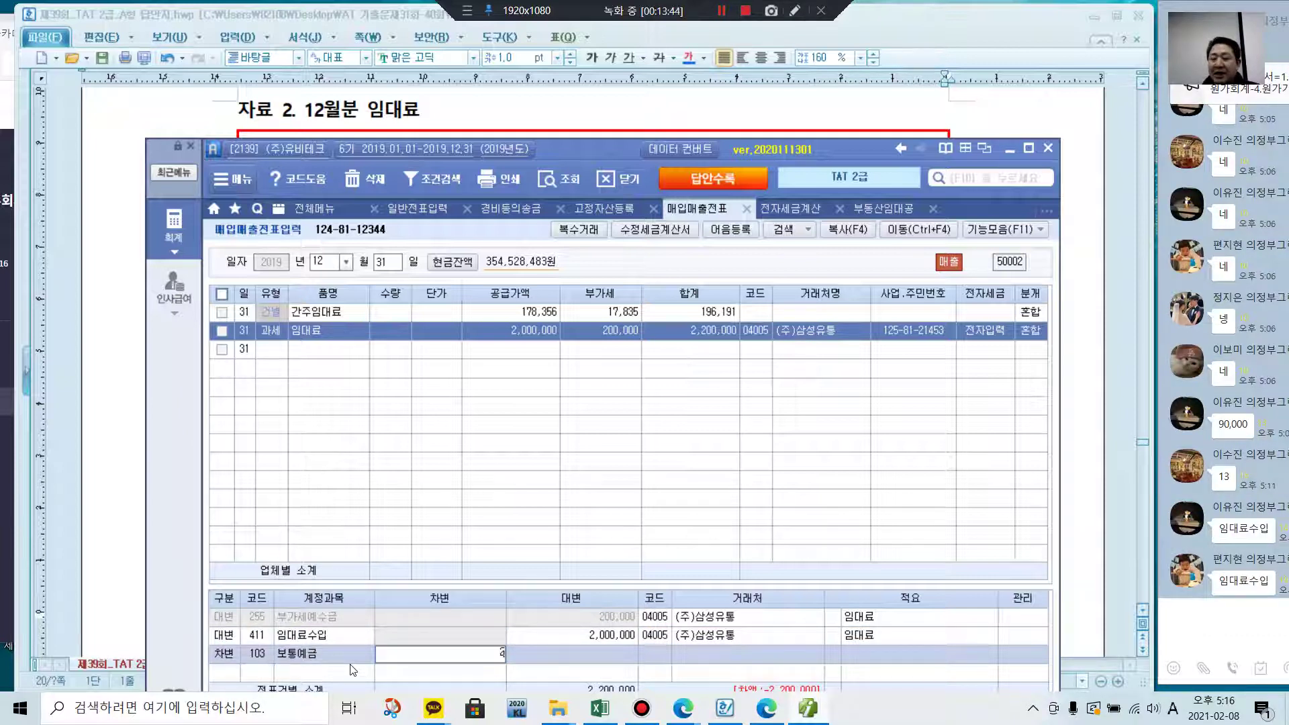
key("Return")
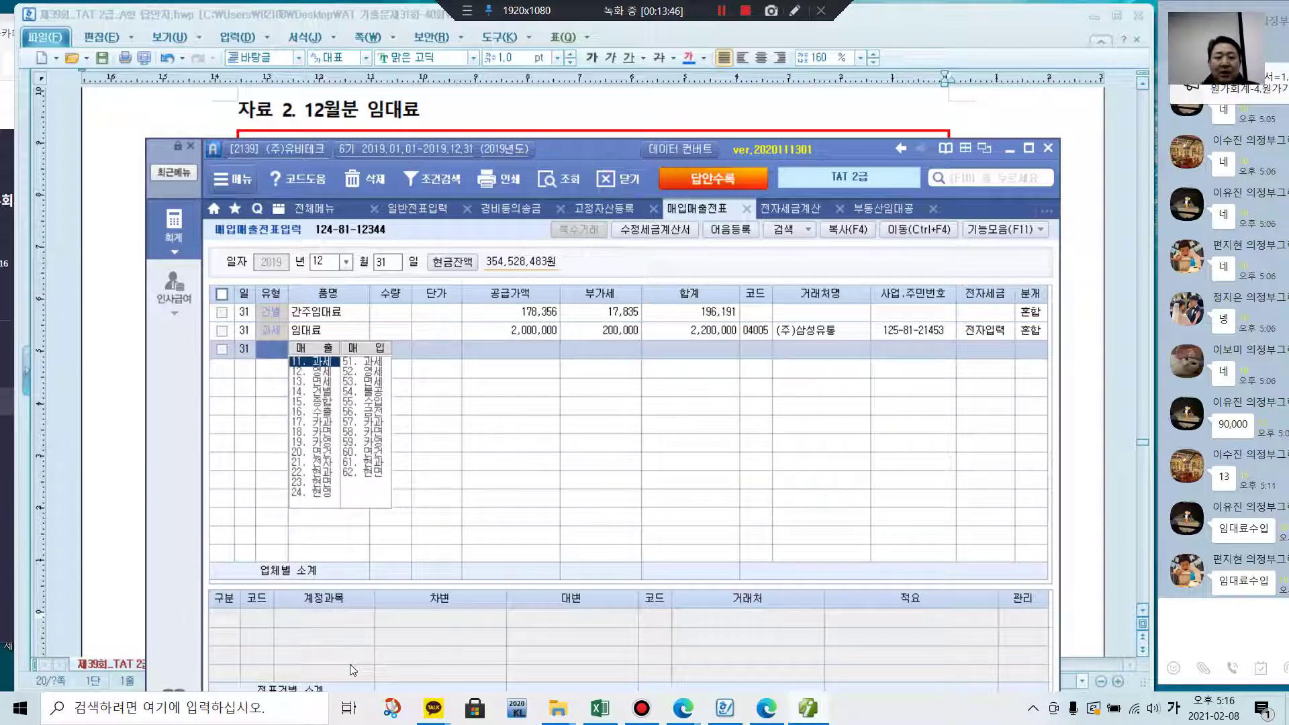
- Review the journal lines of the 임대료 entry against those of the 간주임대료 entry
left_click(490, 330)
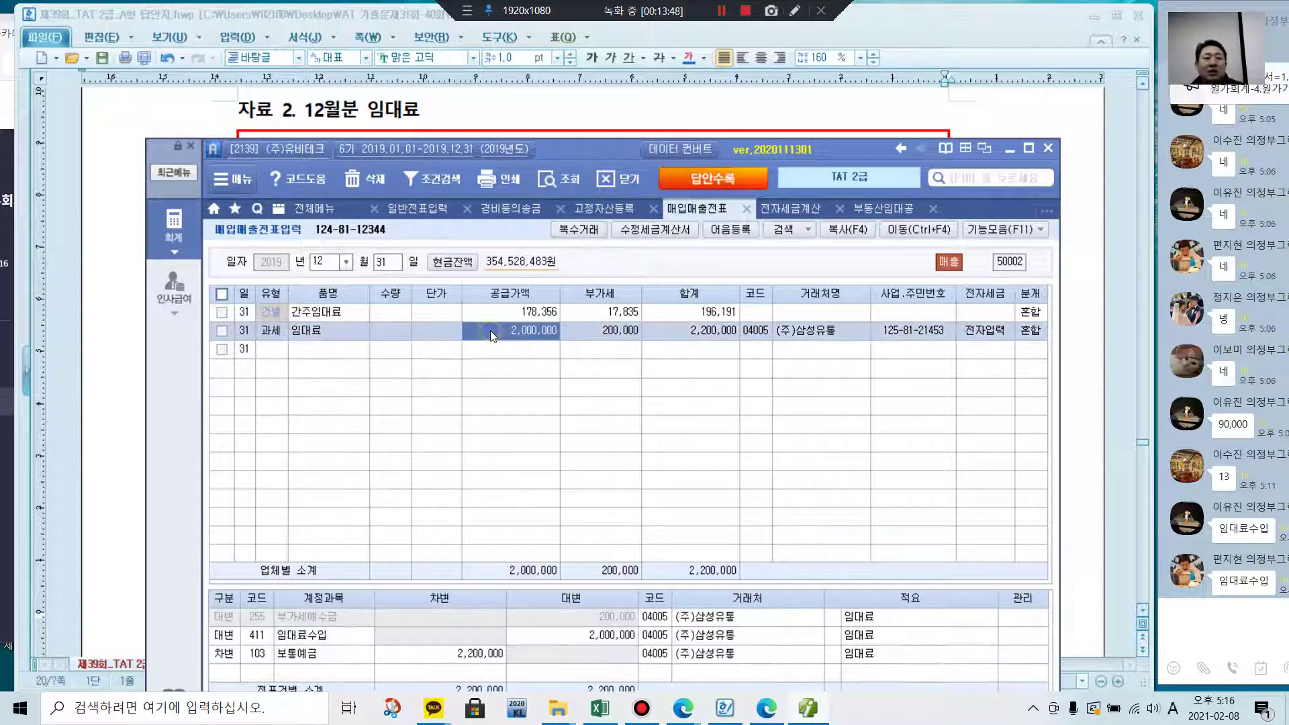
left_click(539, 314)
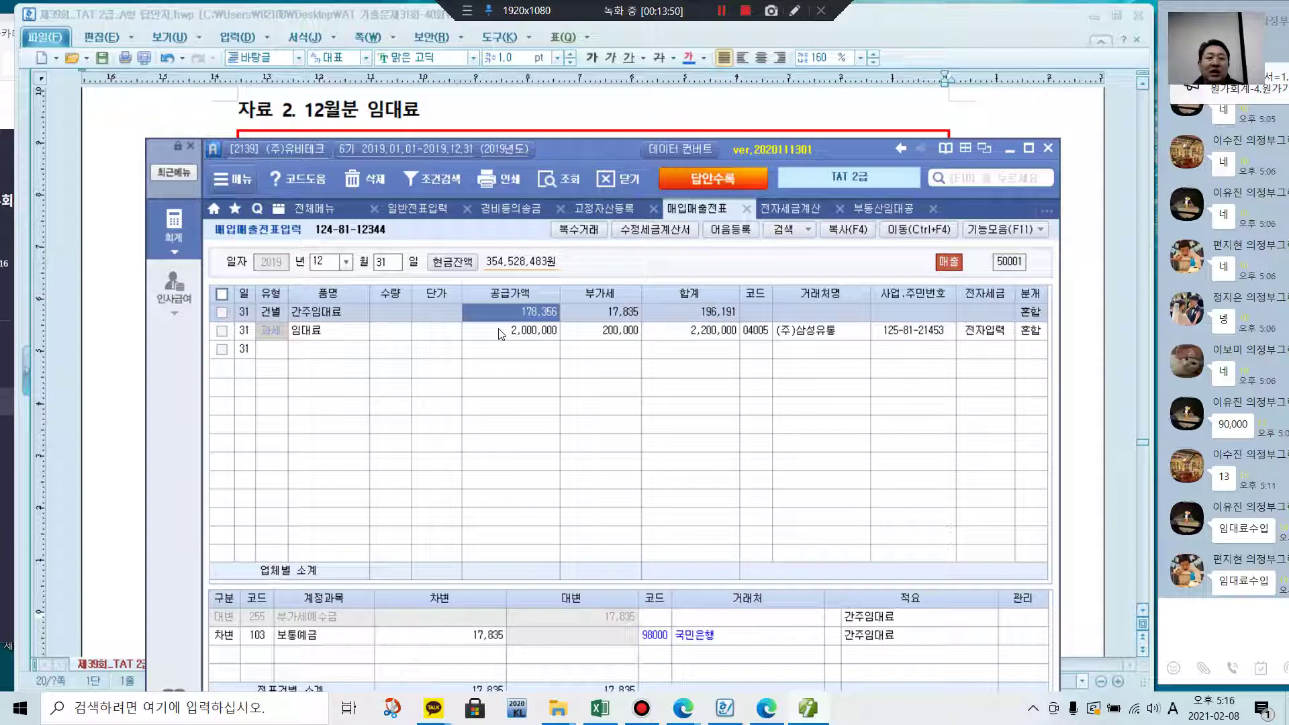
left_click(502, 331)
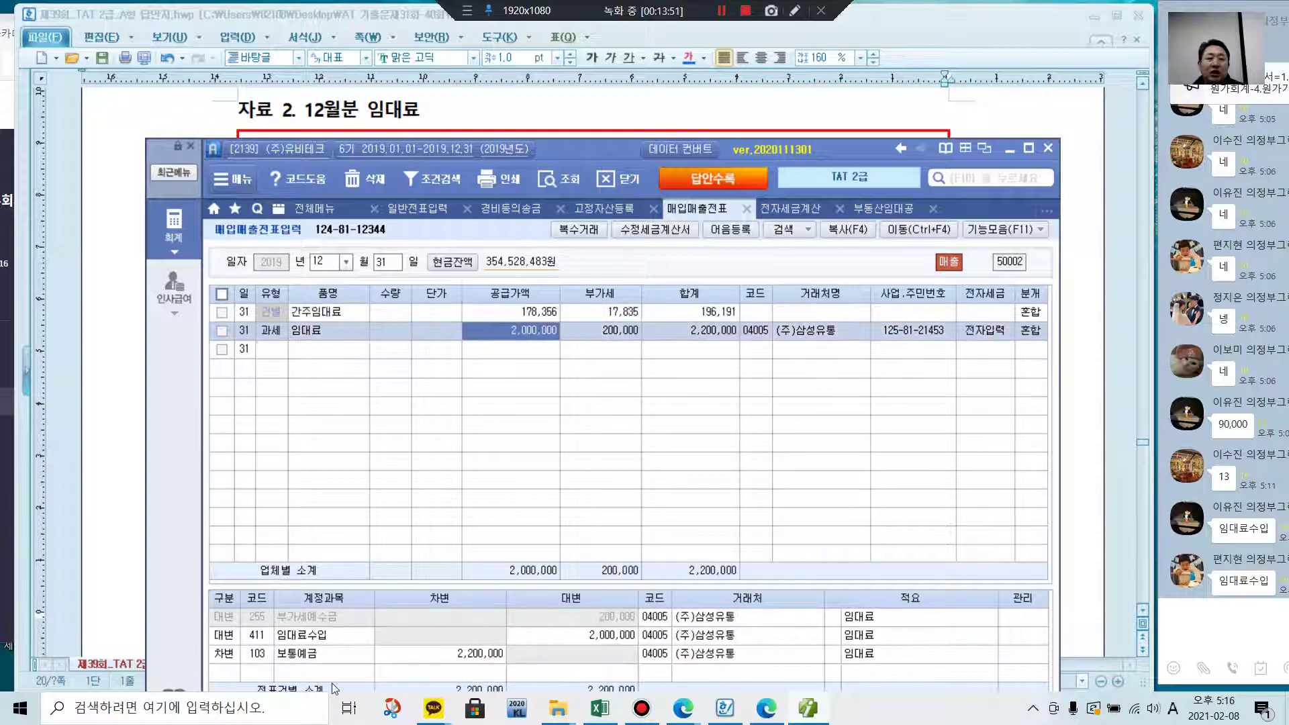
left_click(310, 638)
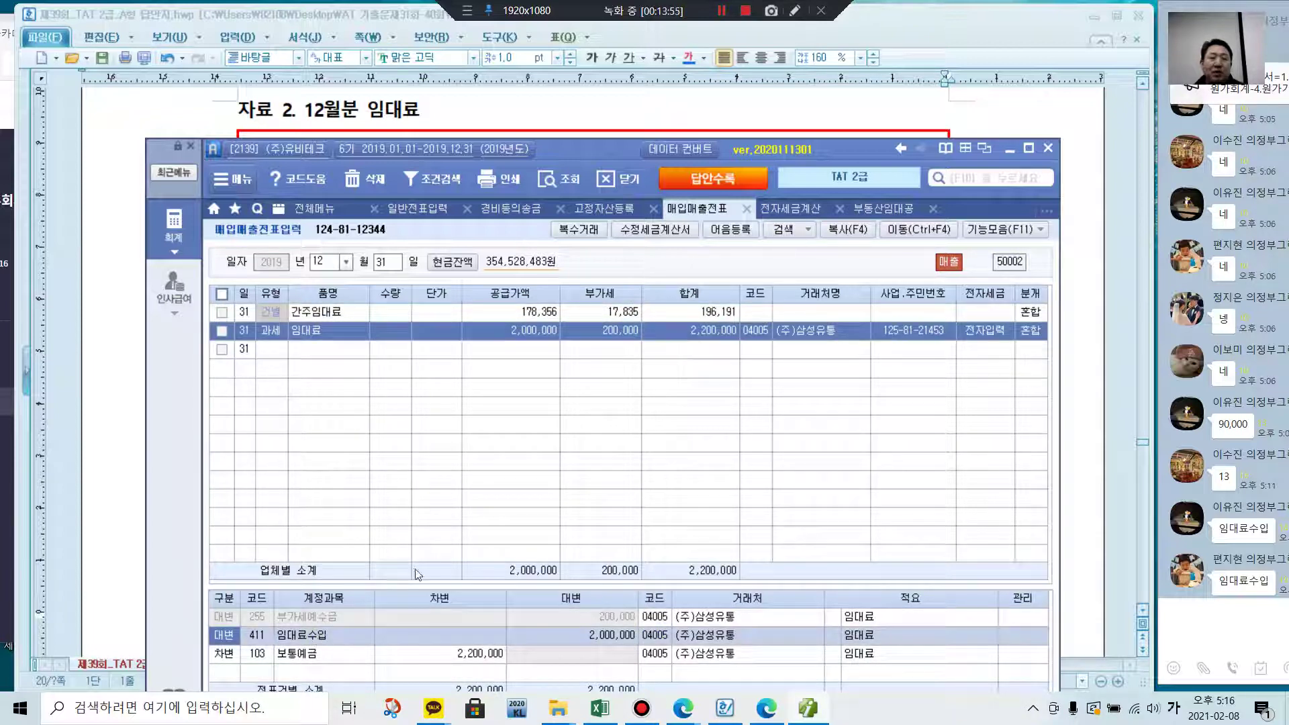
- Switch to the exam document and color the word 부동산임대업 blue in the company description under 실무수행평가
key("alt+Tab")
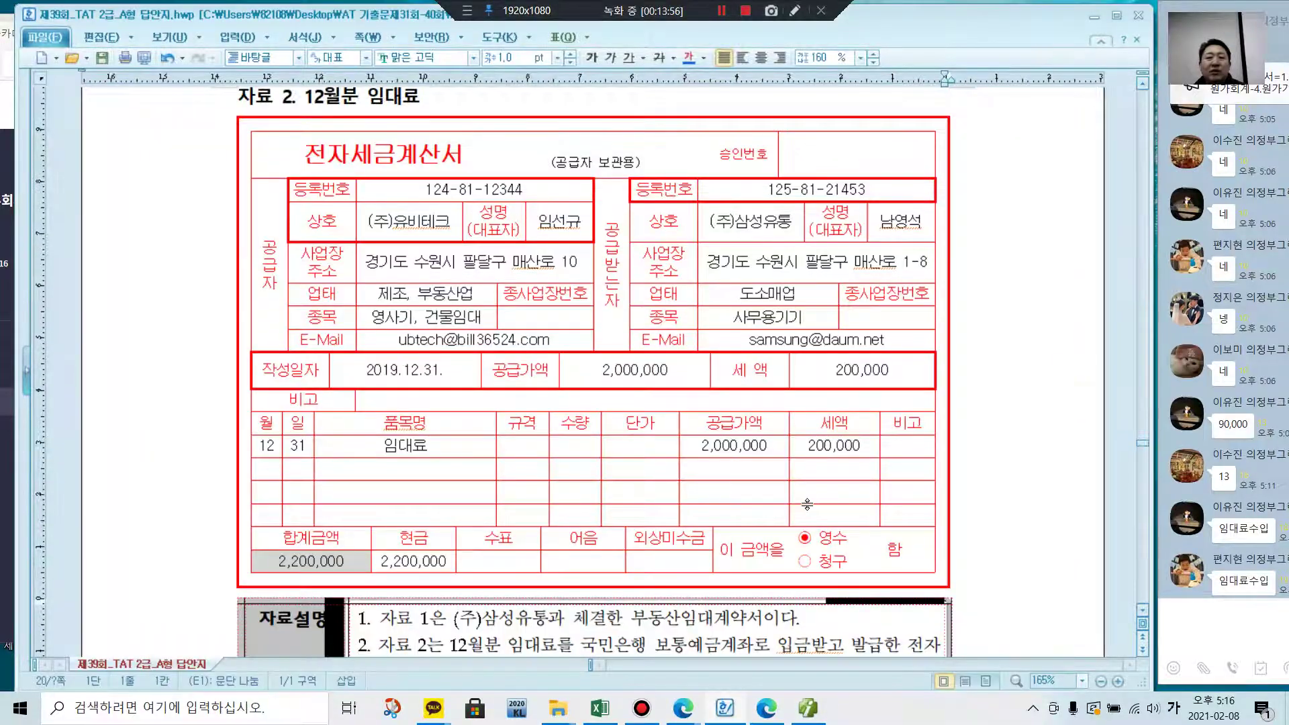
scroll(804, 508, "up", 5)
scroll(804, 508, "up", 20)
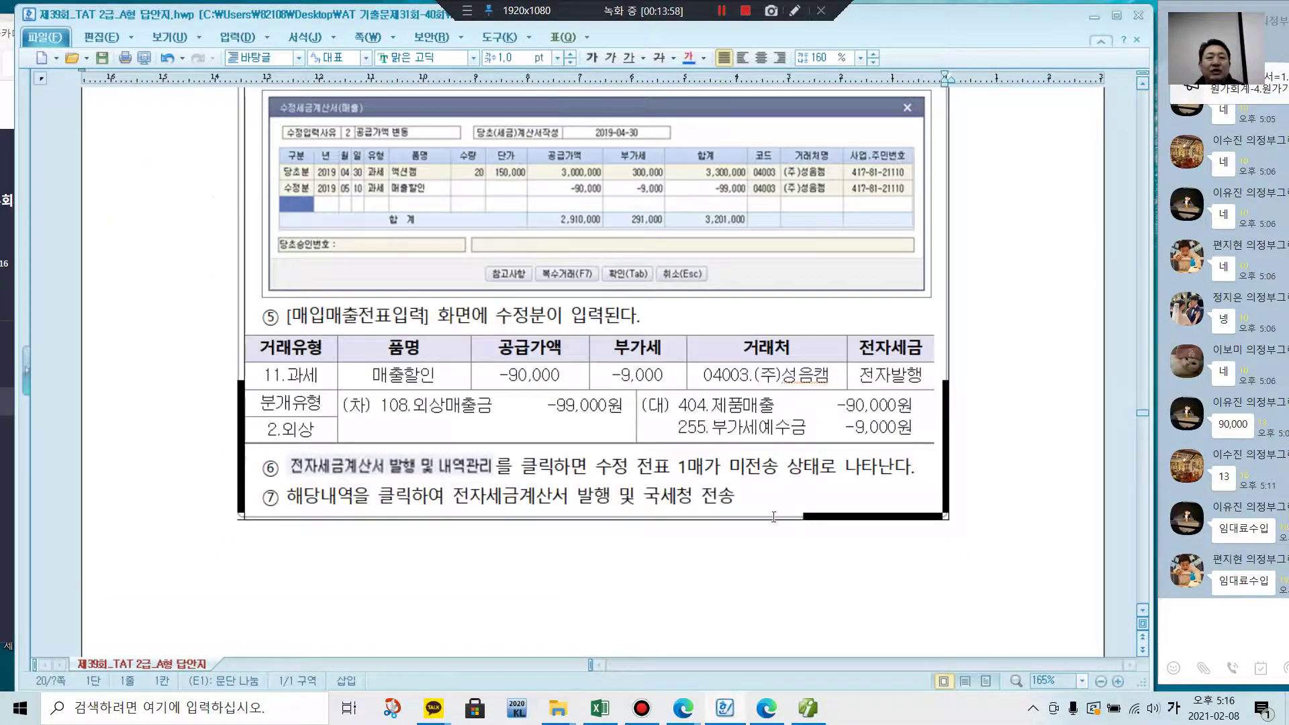
scroll(770, 524, "up", 20)
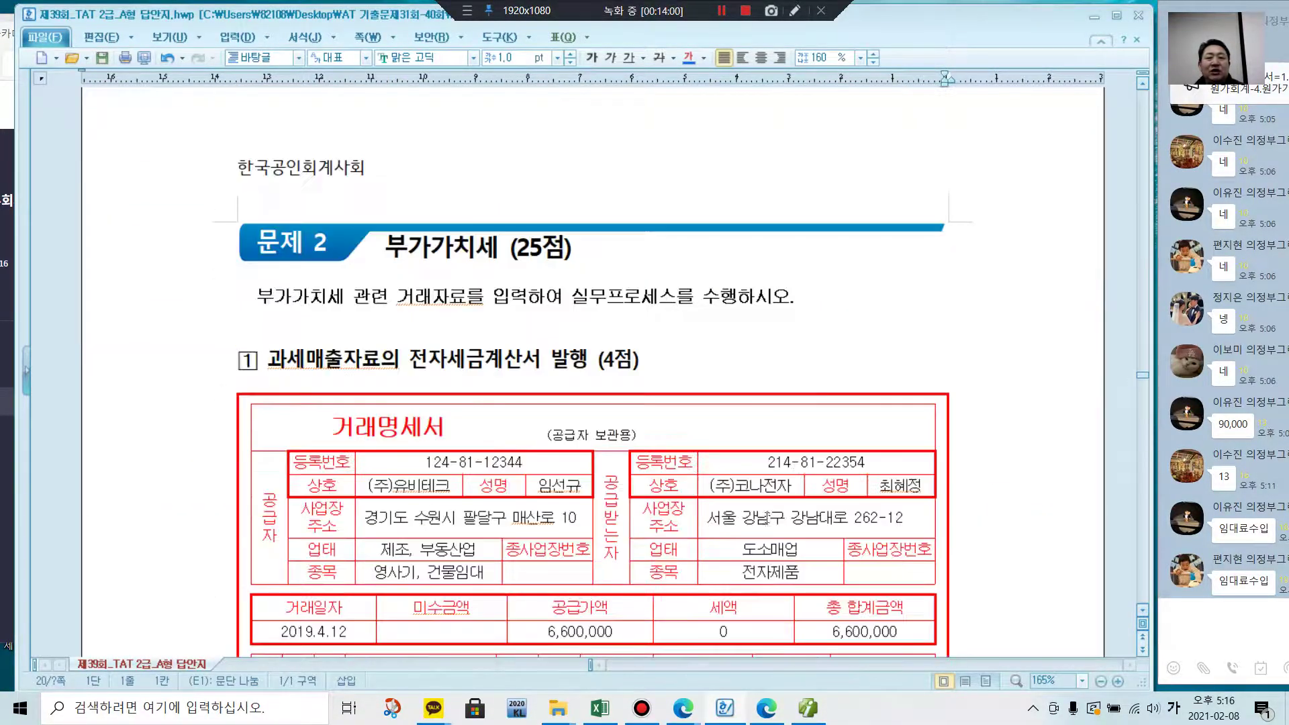
scroll(765, 515, "up", 20)
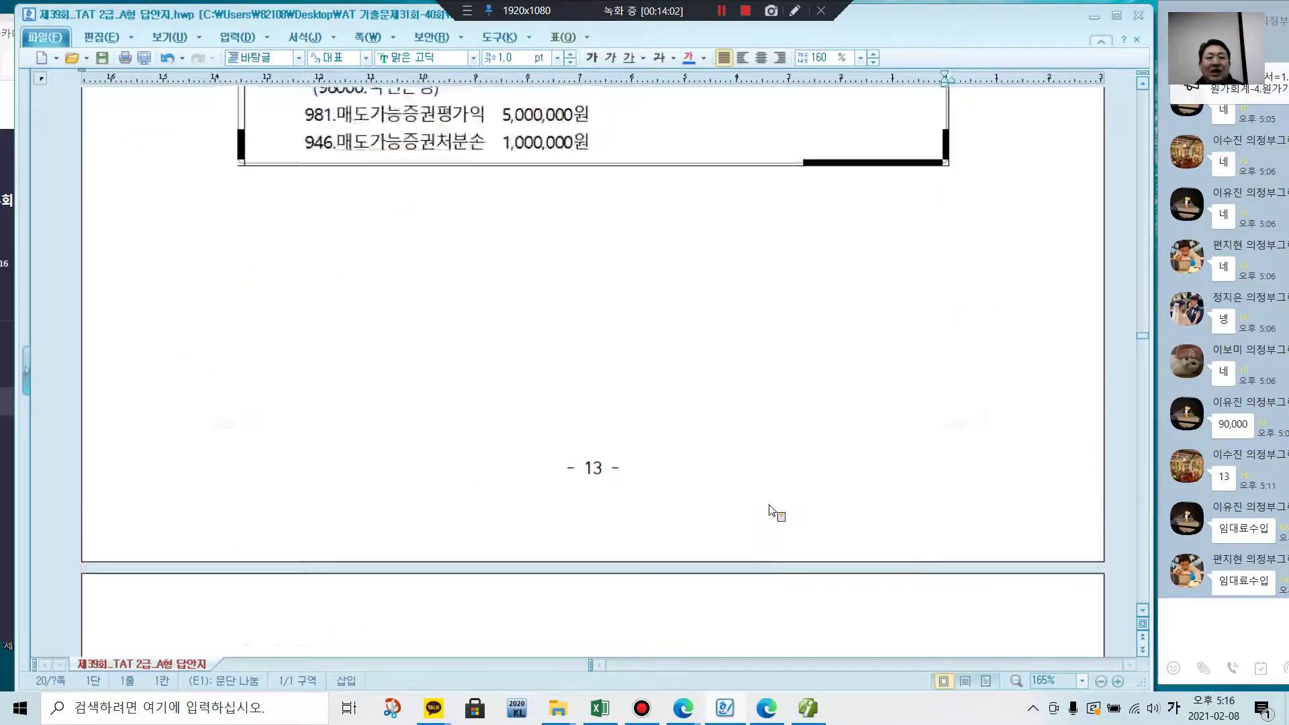
scroll(769, 504, "up", 20)
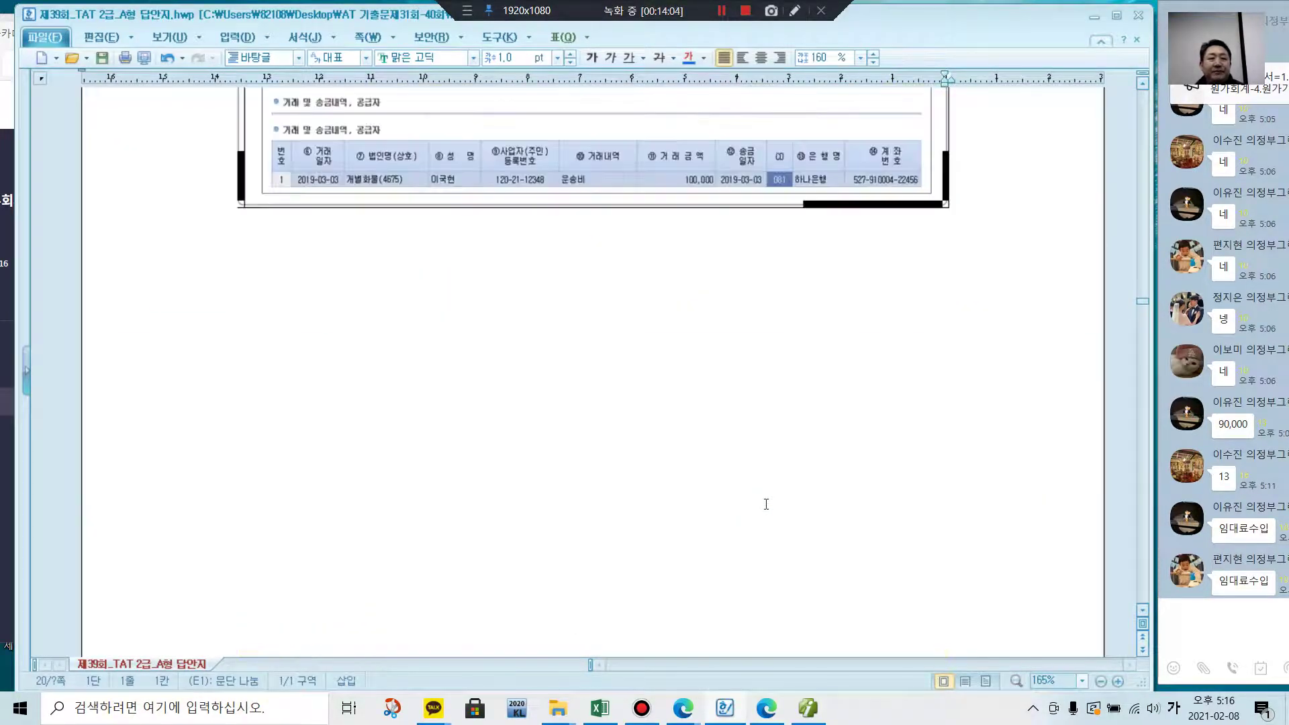
scroll(766, 503, "up", 20)
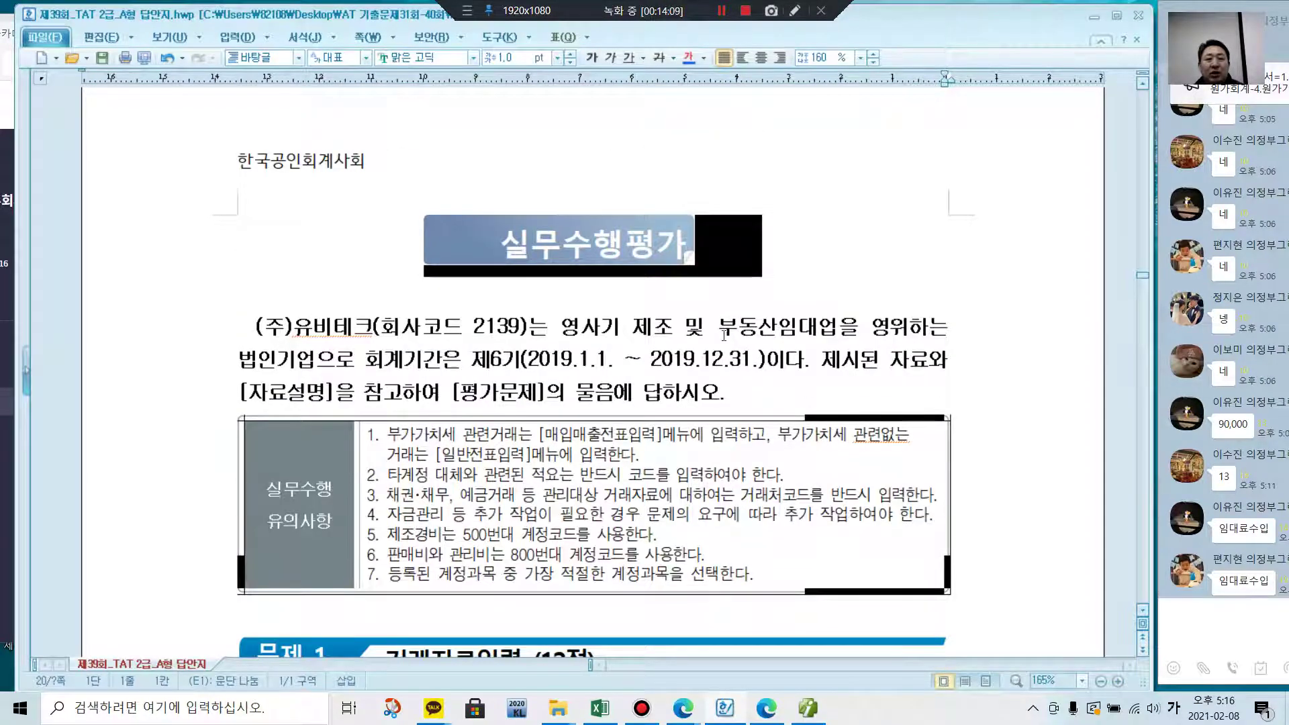
left_click_drag(719, 332, 837, 338)
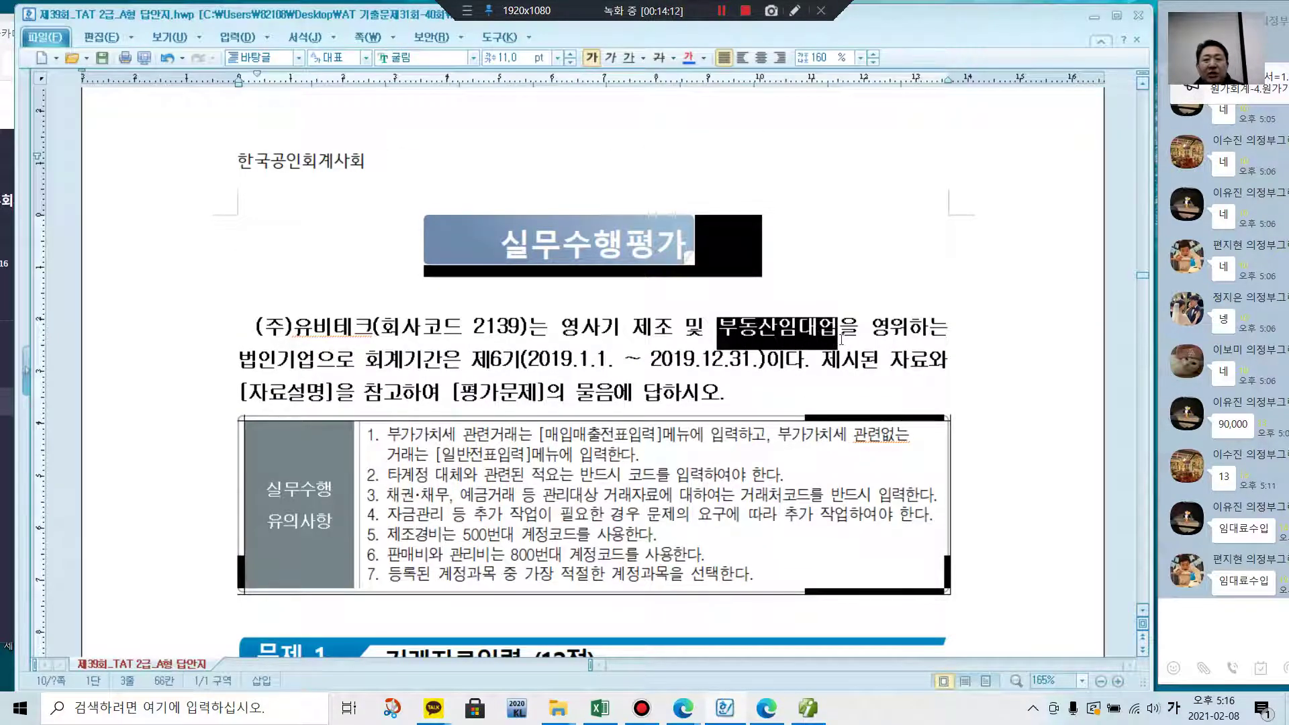
left_click(688, 59)
left_click(925, 349)
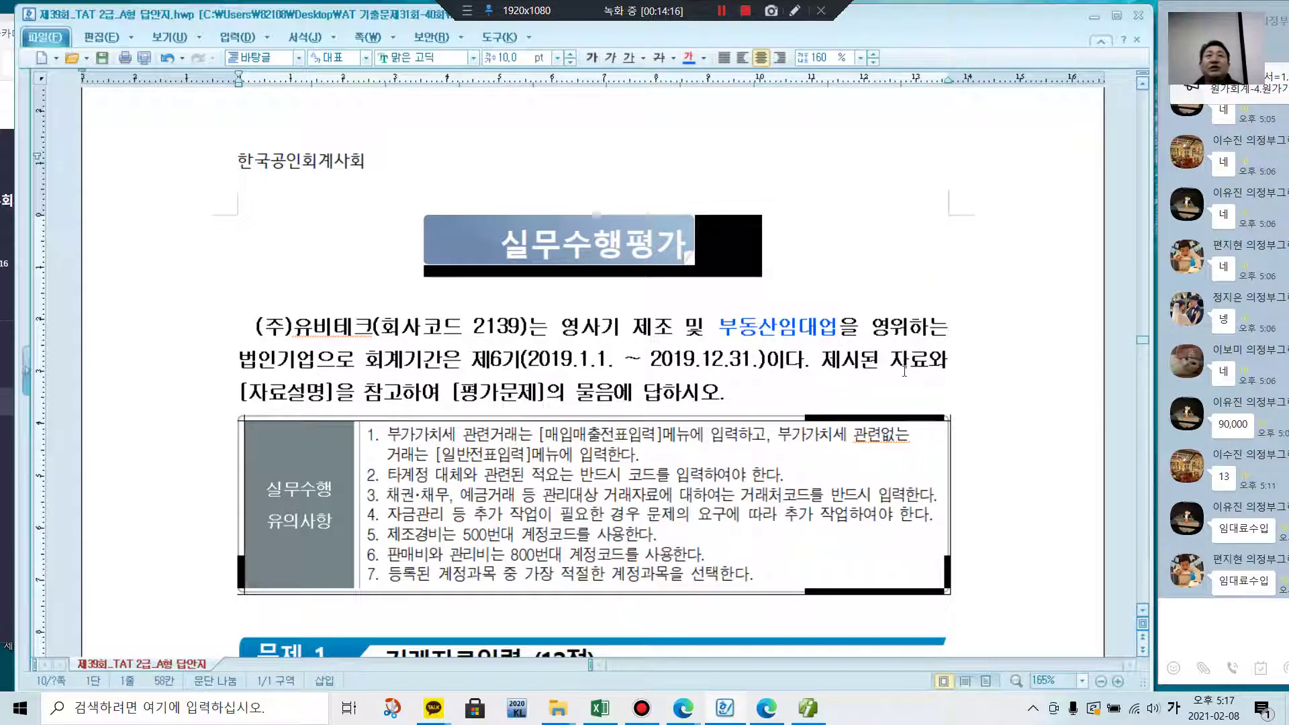
- Review the section 3 answers through the 부가가치세신고서 and read section 4's tax invoice, 공급가액 내역, 자료설명 and 평가문제
left_click_drag(1140, 341, 1143, 467)
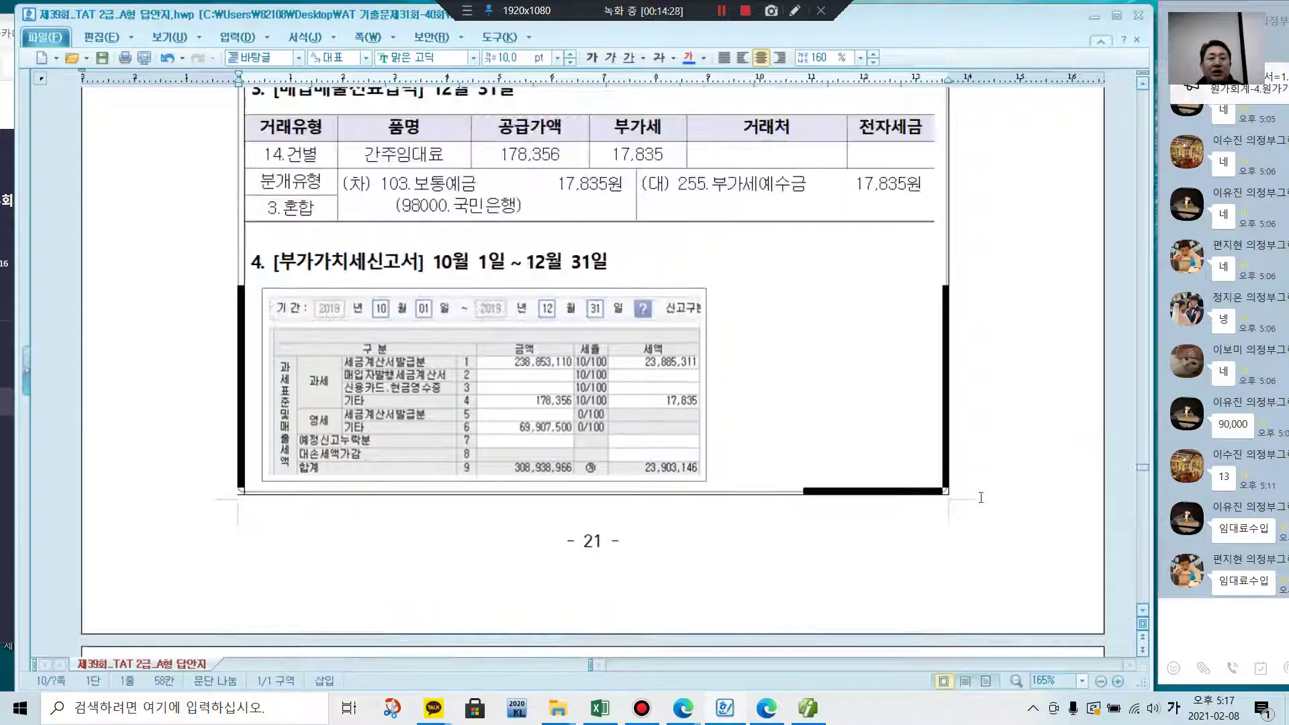
scroll(980, 497, "up", 3)
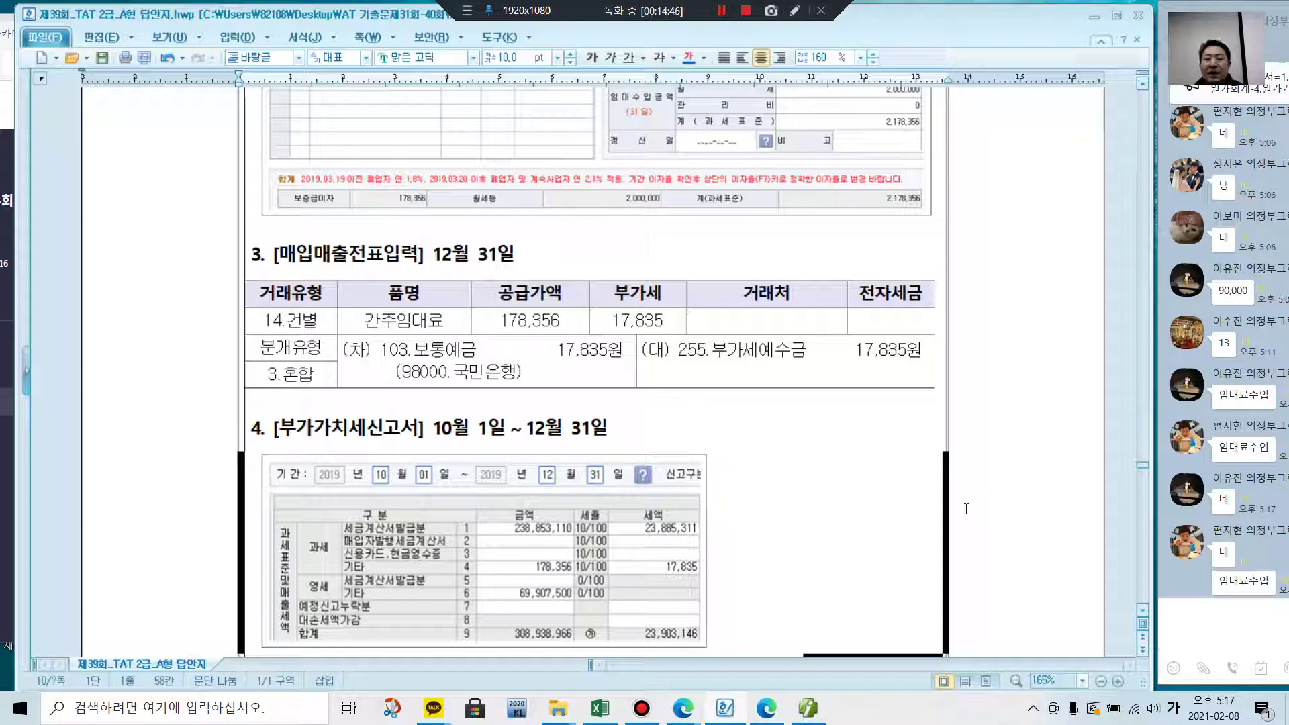
scroll(966, 509, "down", 2)
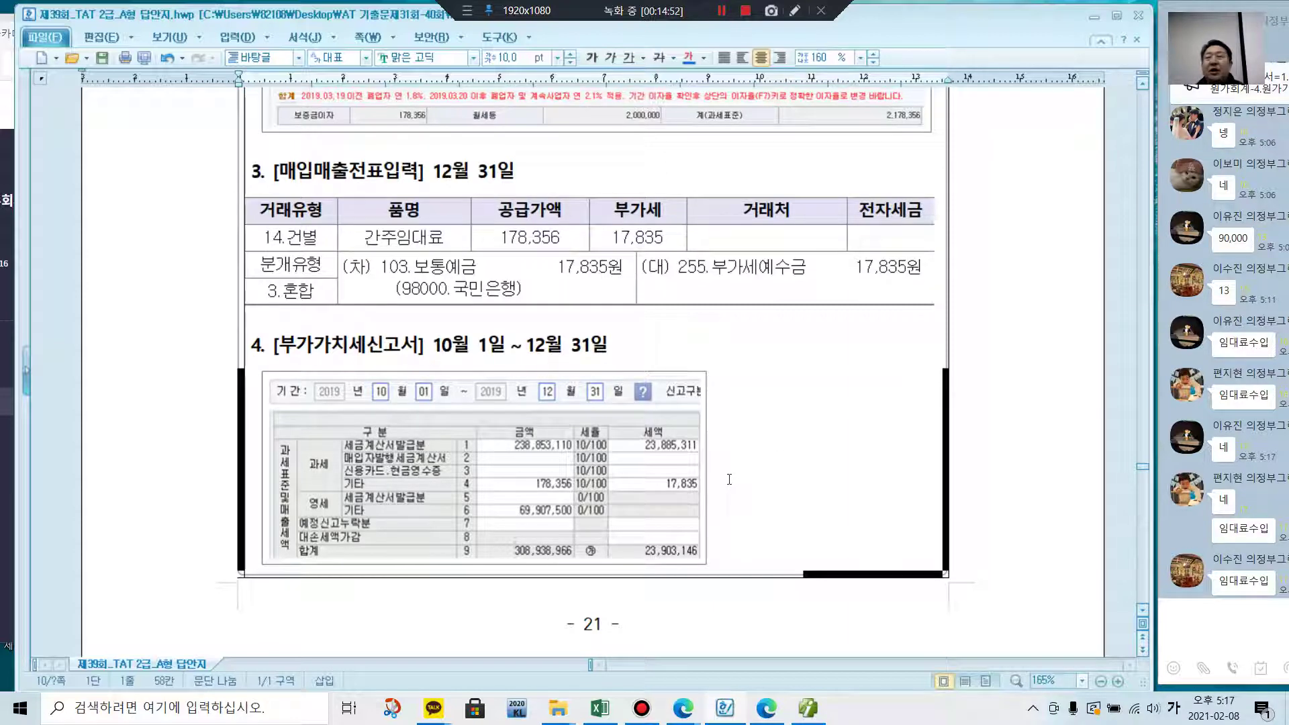
scroll(732, 475, "down", 10)
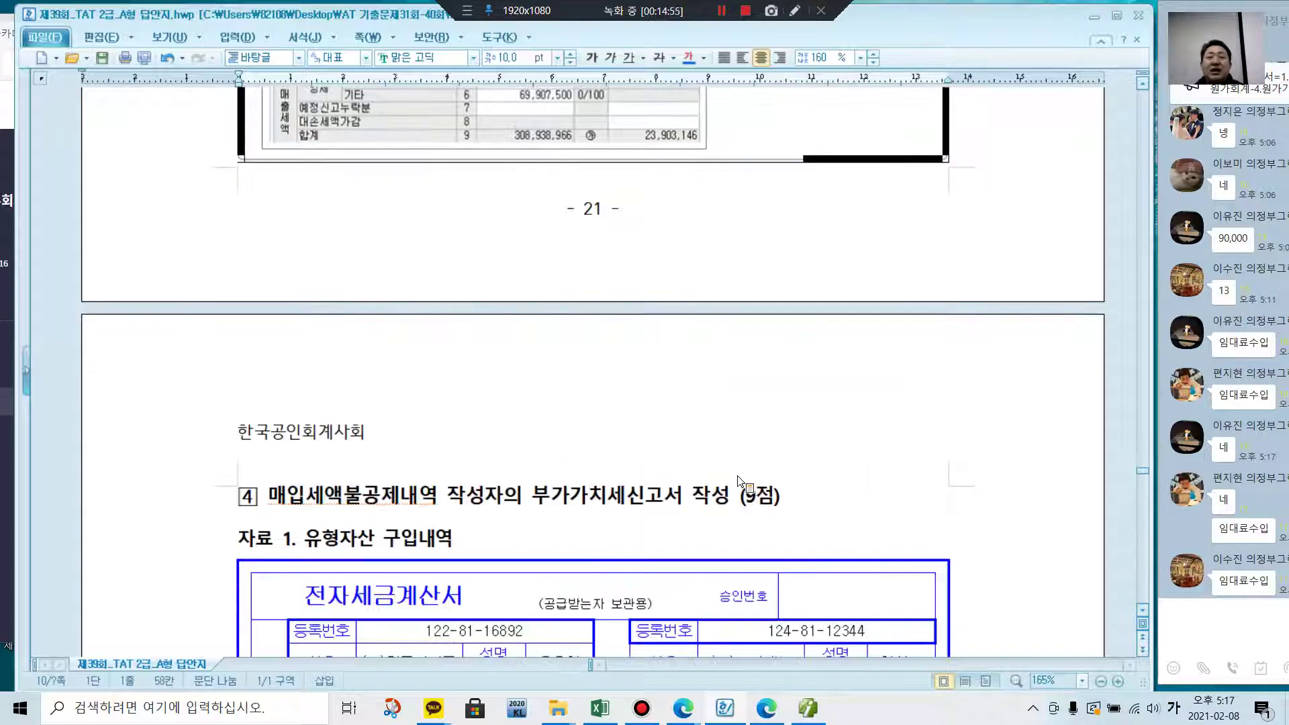
scroll(738, 478, "down", 2)
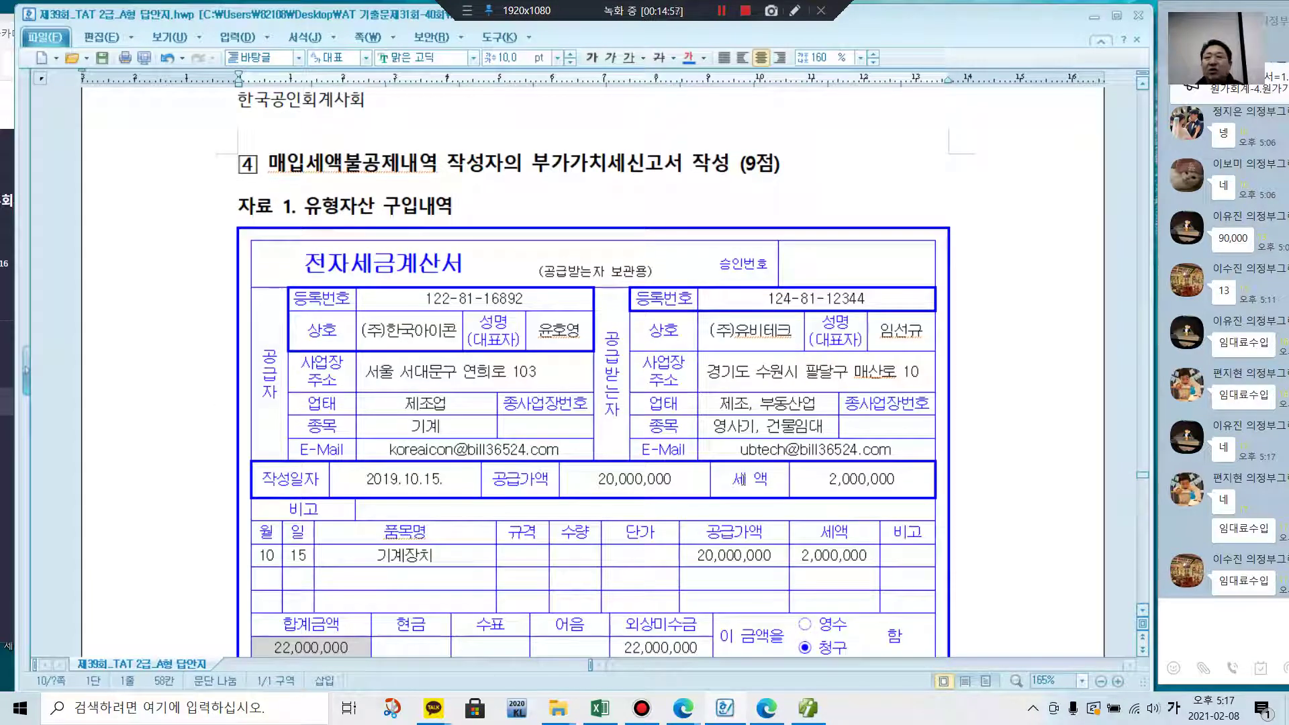
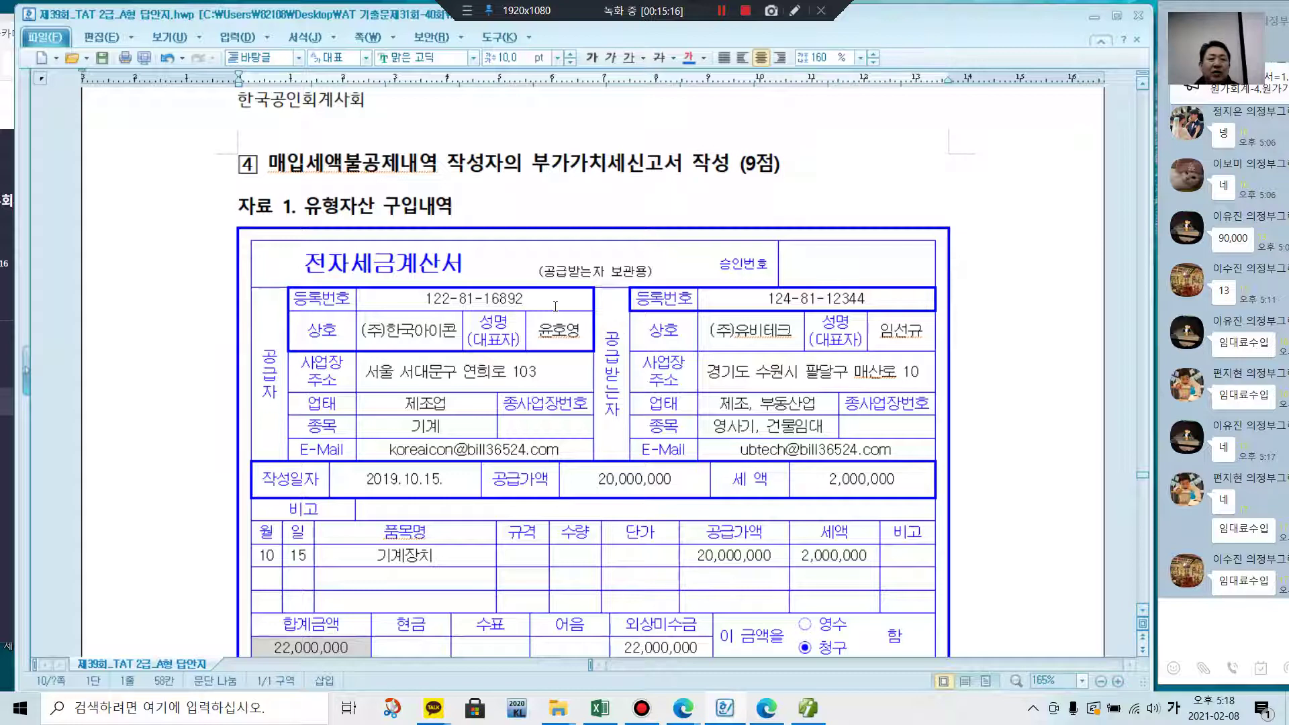
scroll(536, 339, "down", 3)
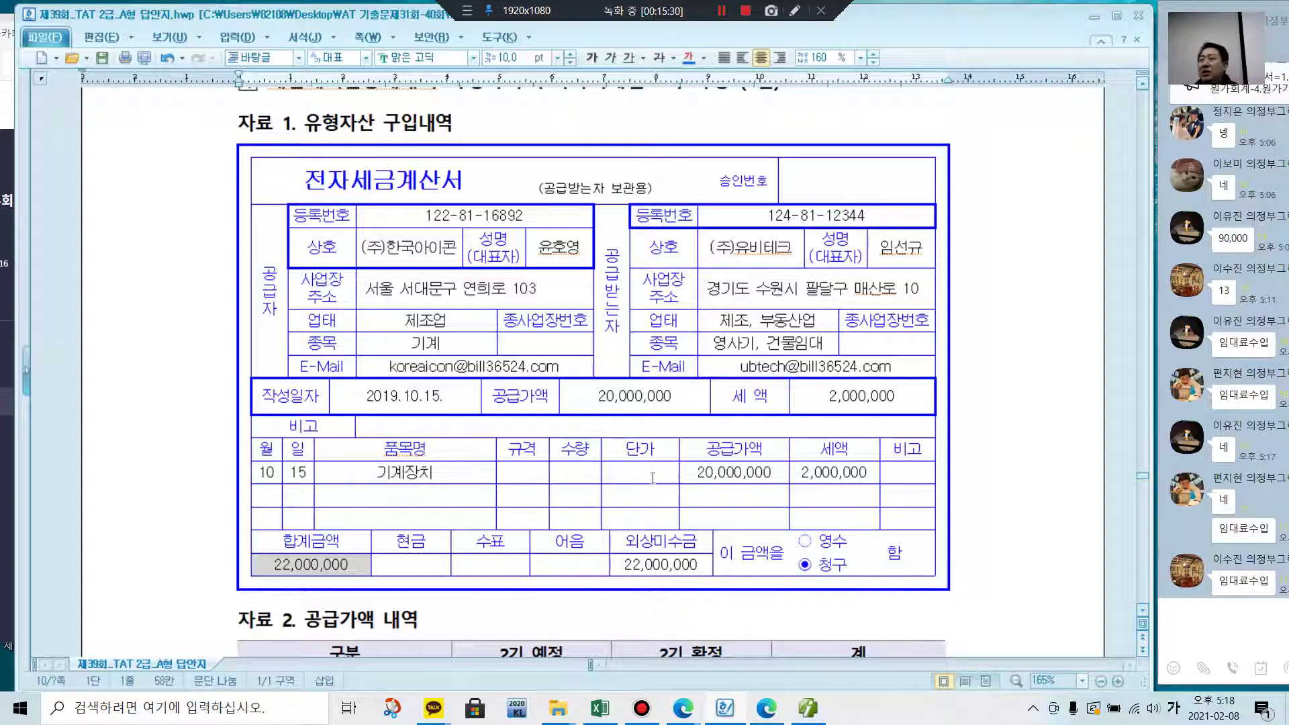
scroll(651, 477, "down", 6)
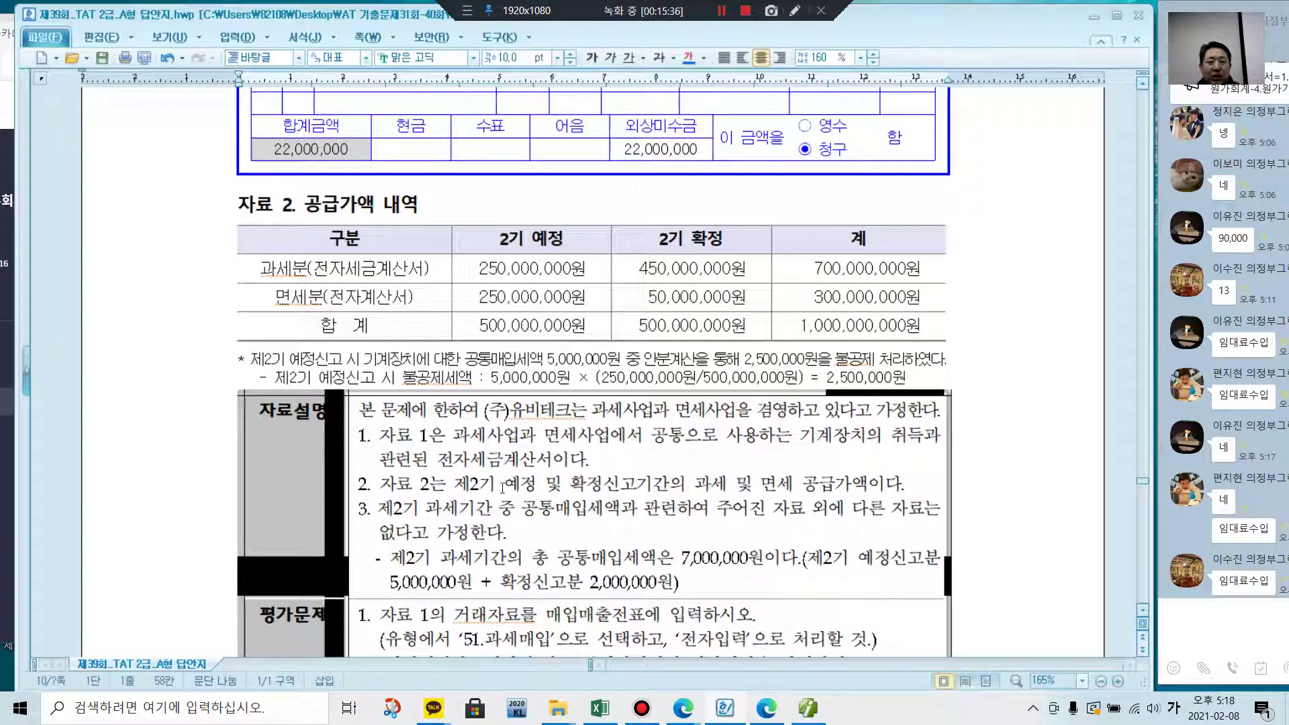
scroll(495, 466, "down", 2)
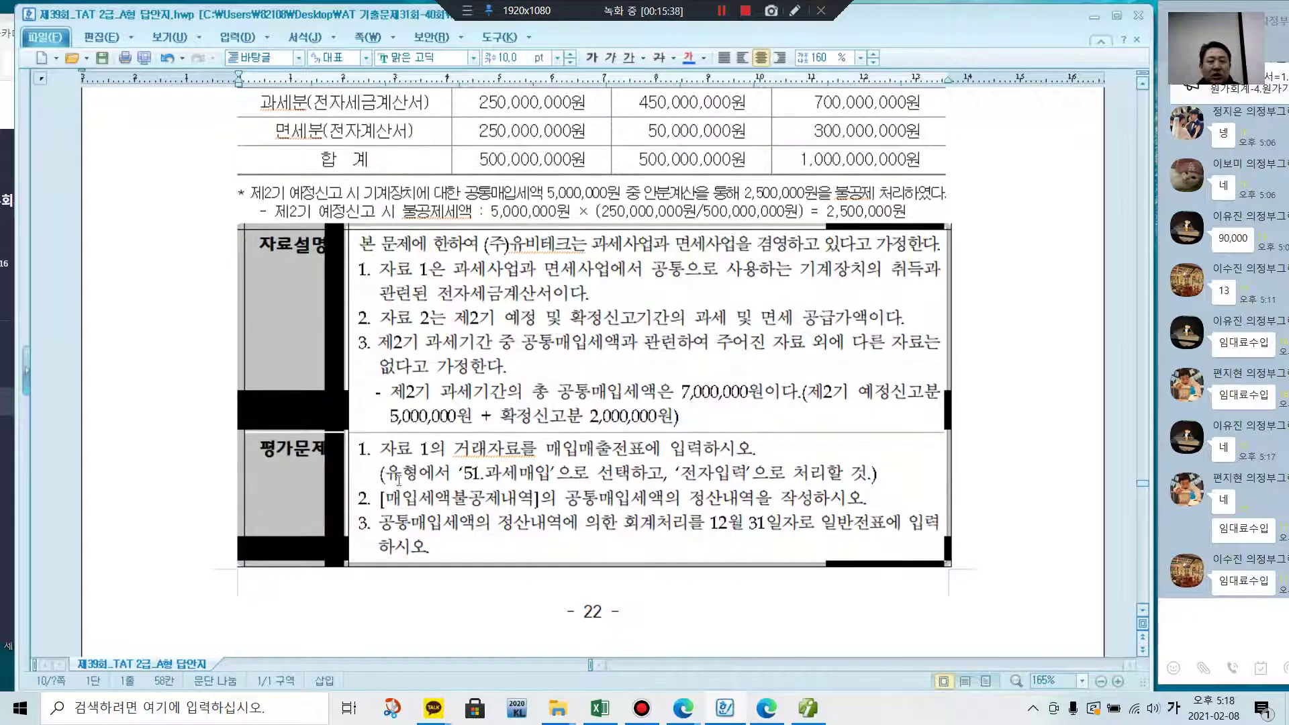
- Color the text 51.과세매입 blue in section 4's 평가문제
left_click_drag(455, 473, 544, 477)
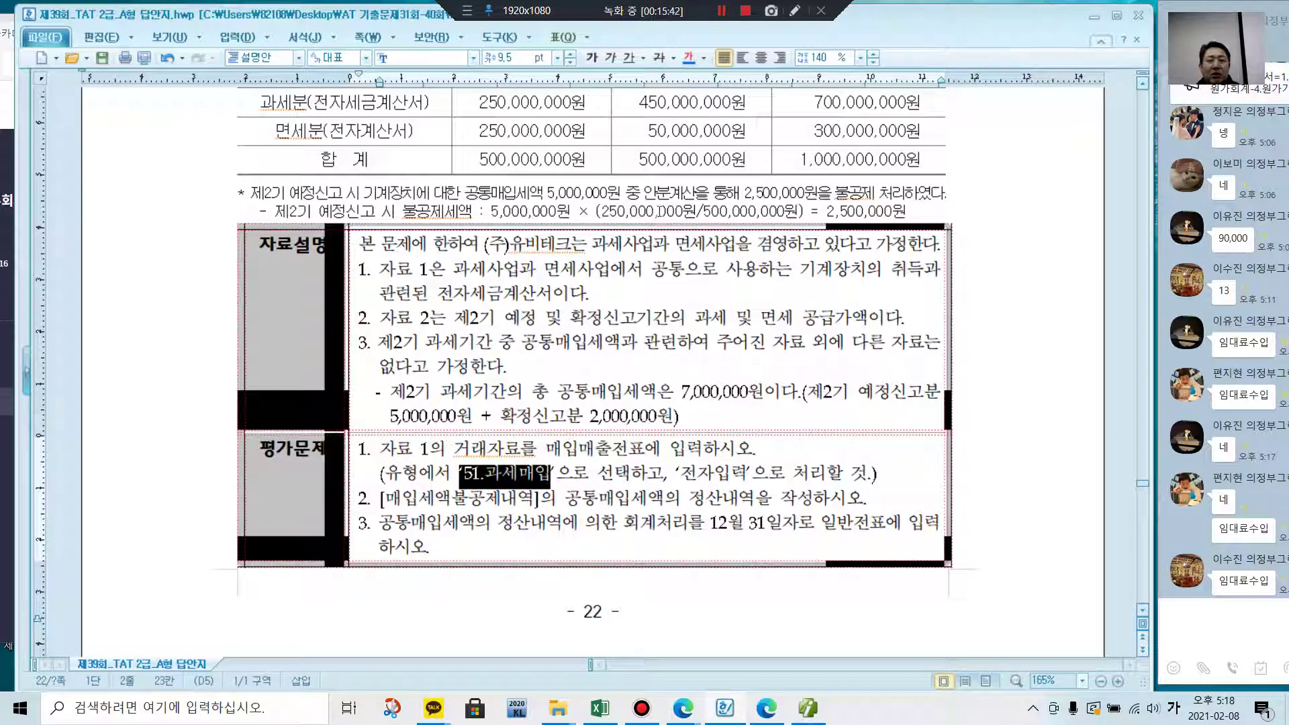
left_click(688, 57)
left_click(622, 367)
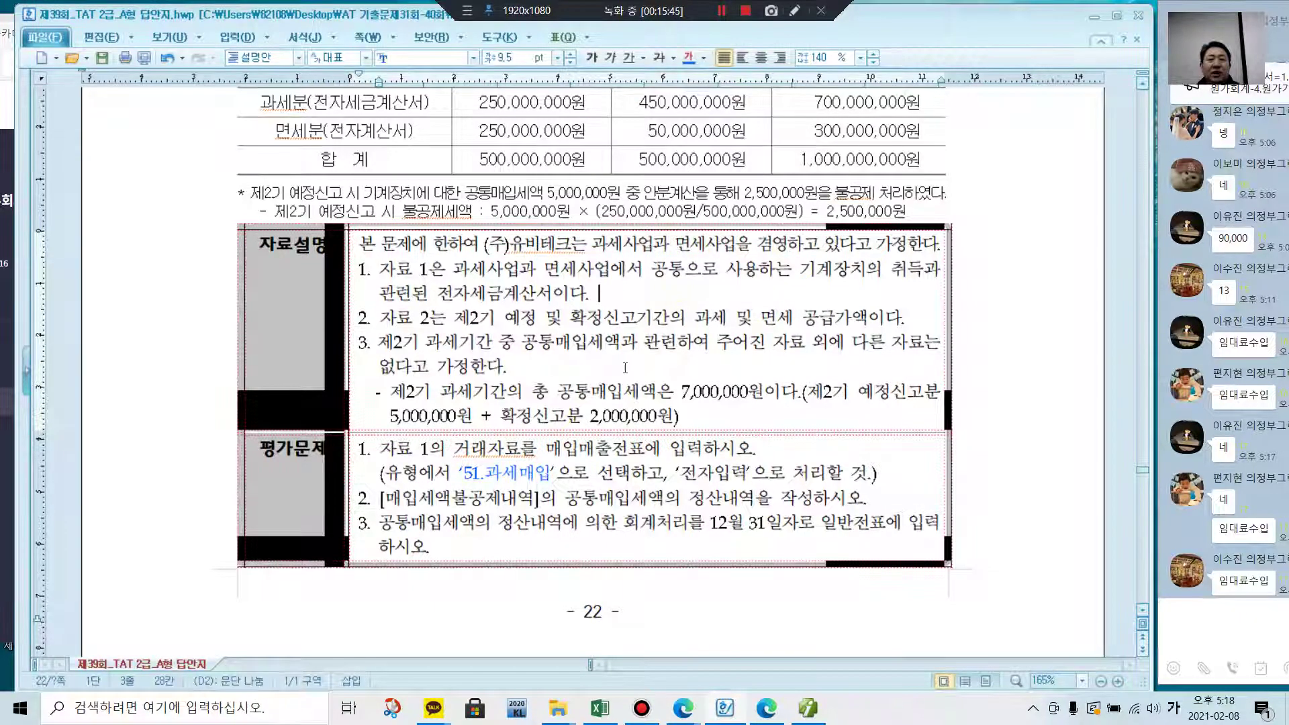
- Switch to 더존 iPlus, place its window below the 기계장치 tax invoice, and set the 매입매출전표입력 date to October 15
scroll(622, 368, "up", 6)
scroll(622, 368, "up", 1)
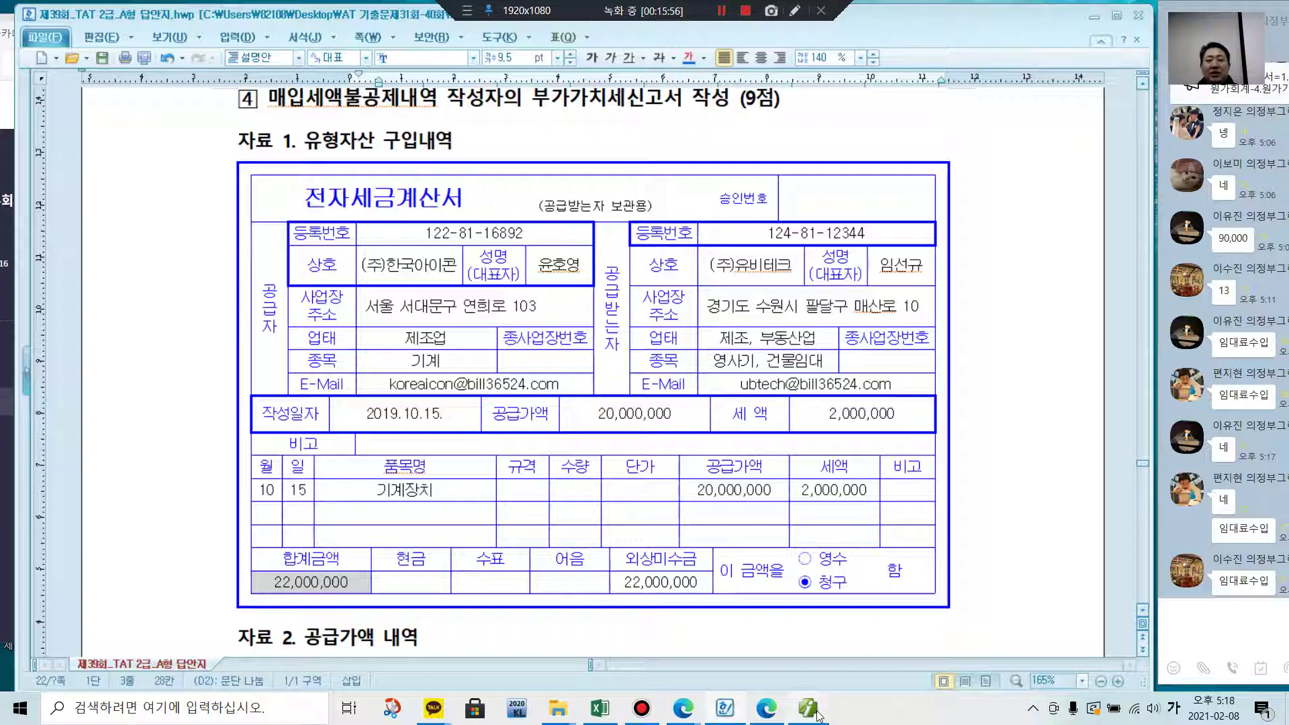
mouse_move(809, 717)
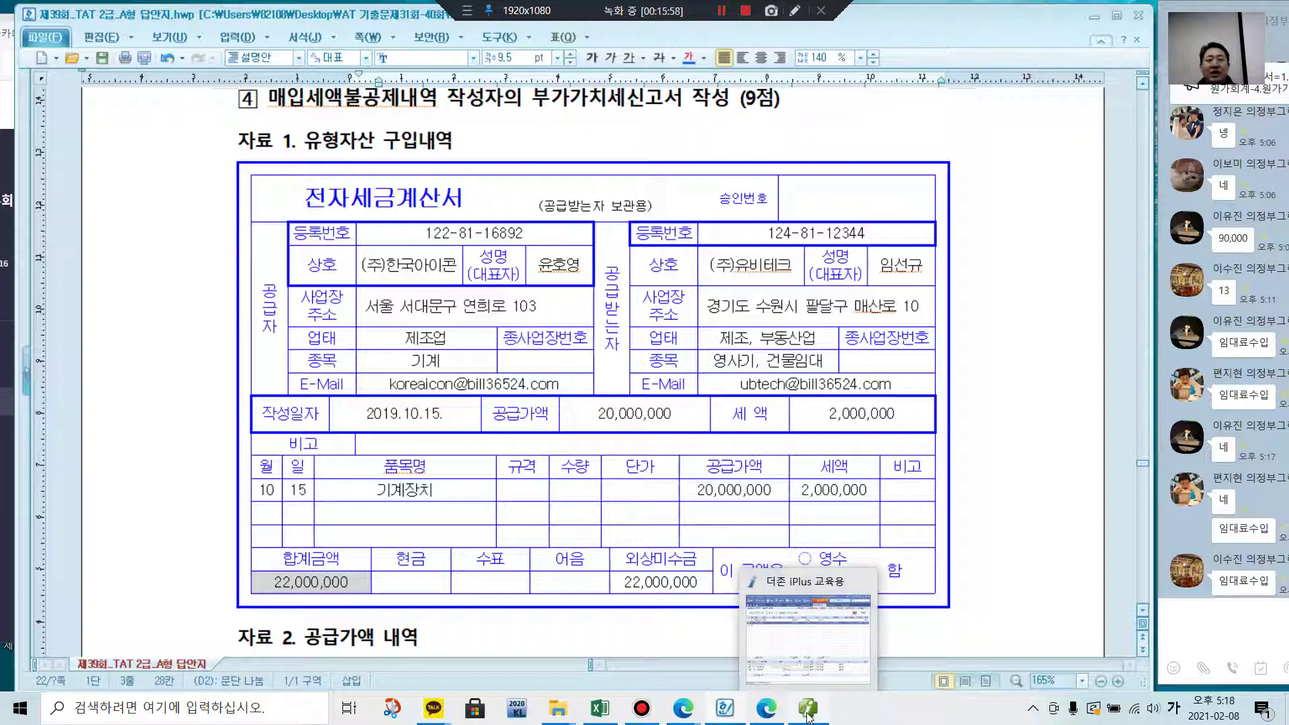
left_click(808, 715)
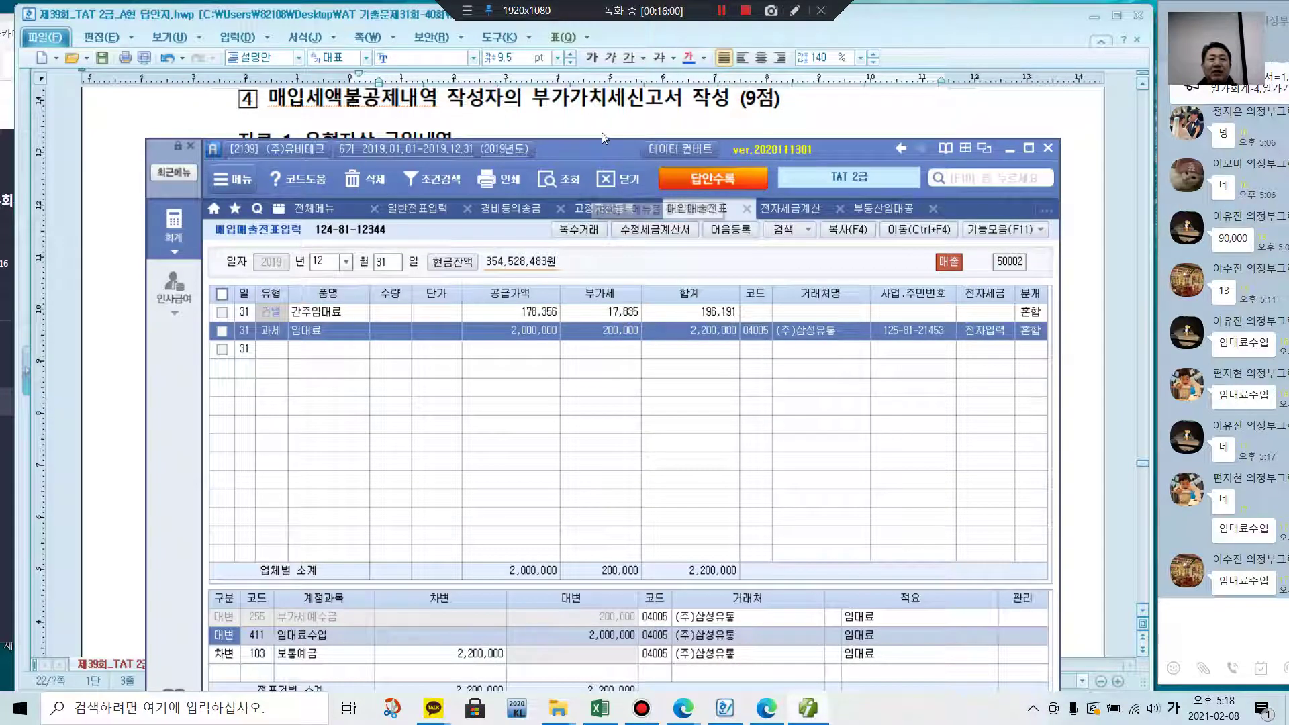
left_click_drag(574, 147, 598, 437)
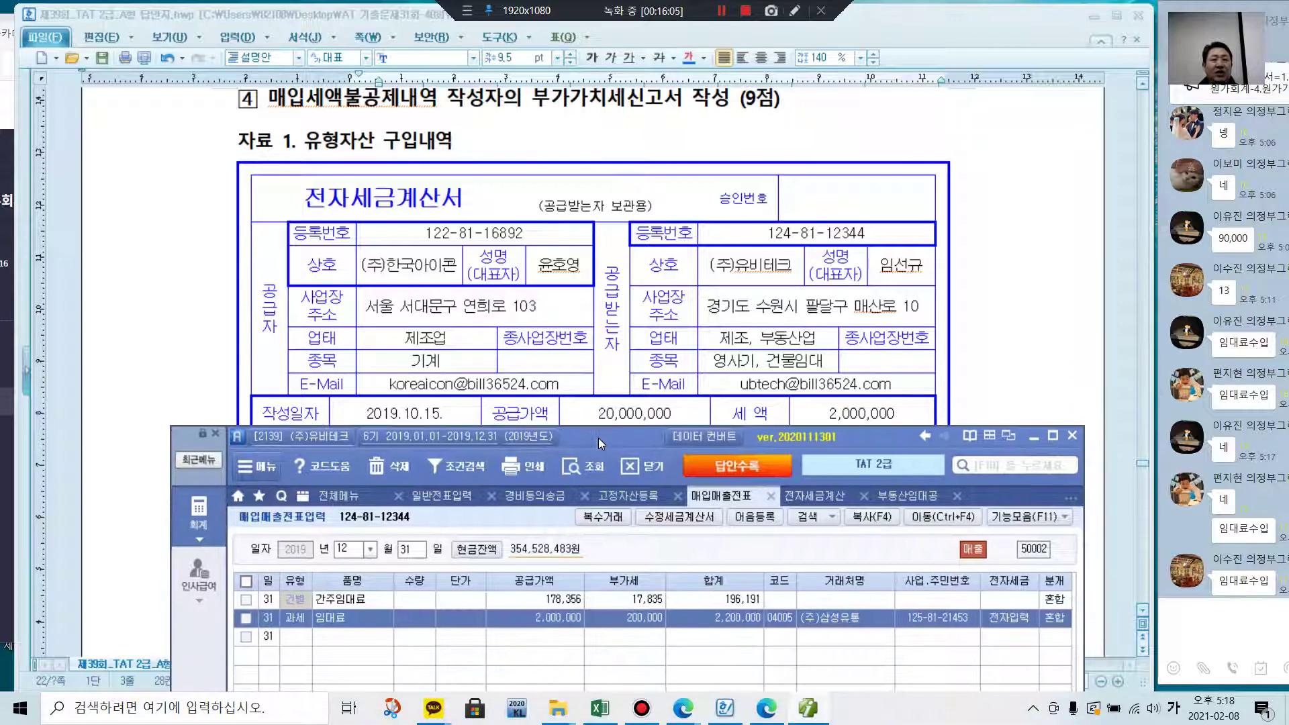
left_click(370, 549)
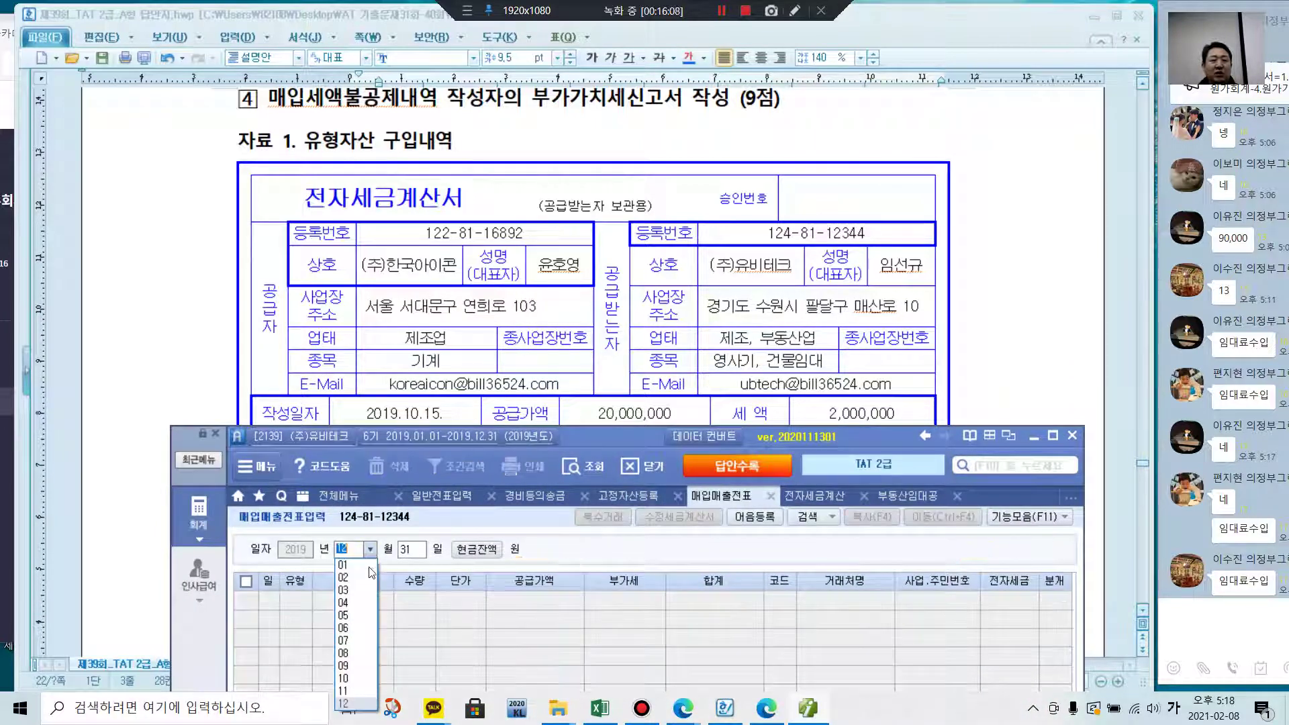
left_click(362, 679)
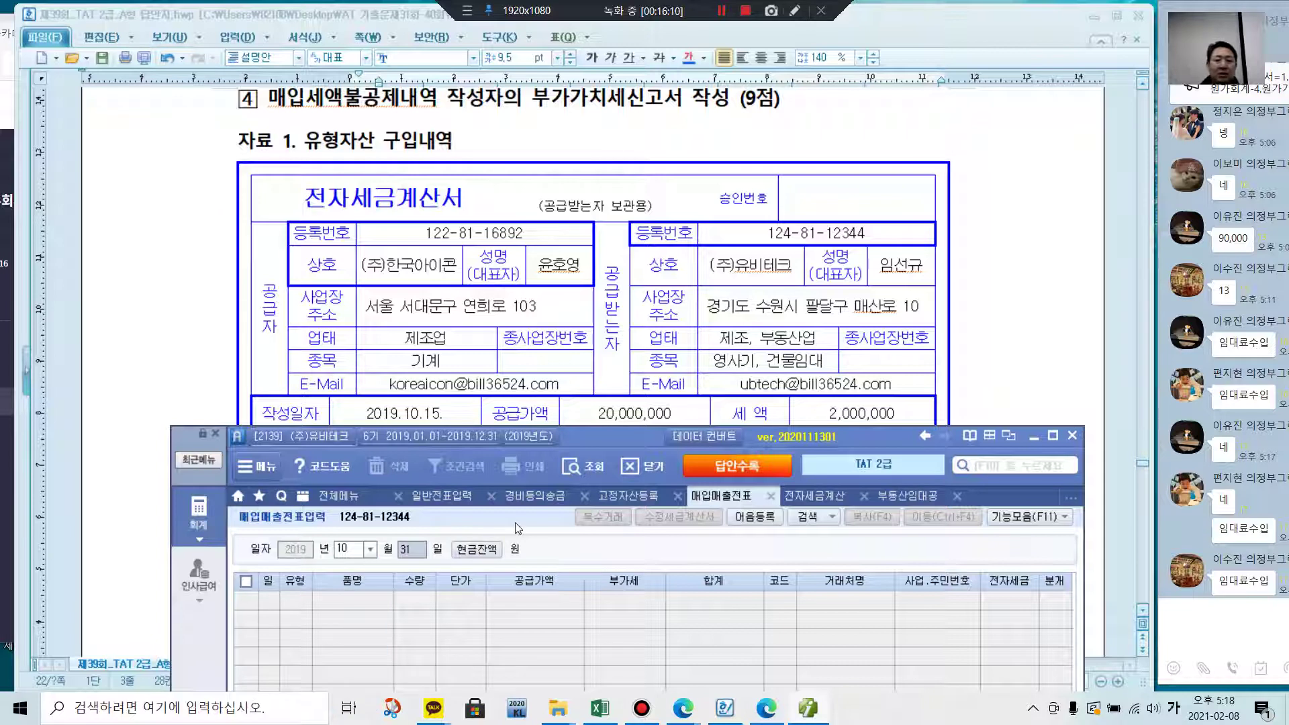
type("15")
key("Return")
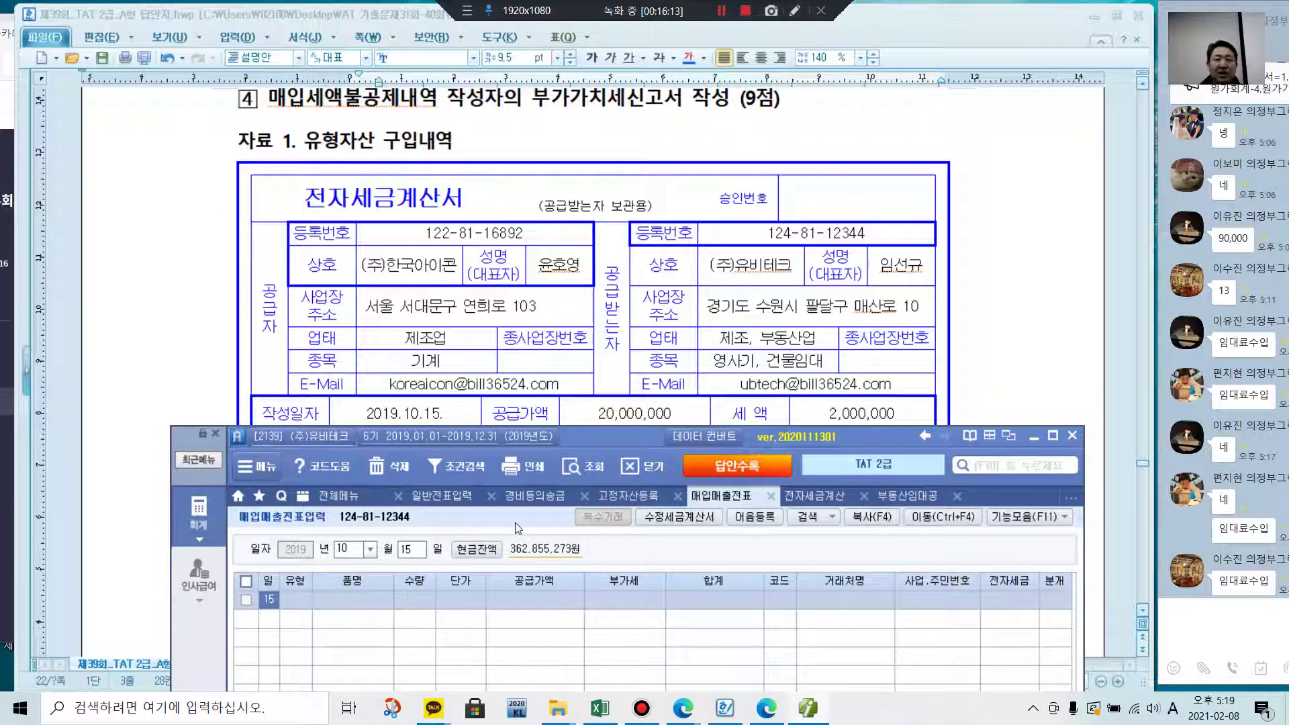
- Enter a 51.과세매입 row with the 품명 기계 and a 공급가액 of 20,000,000
key("Return")
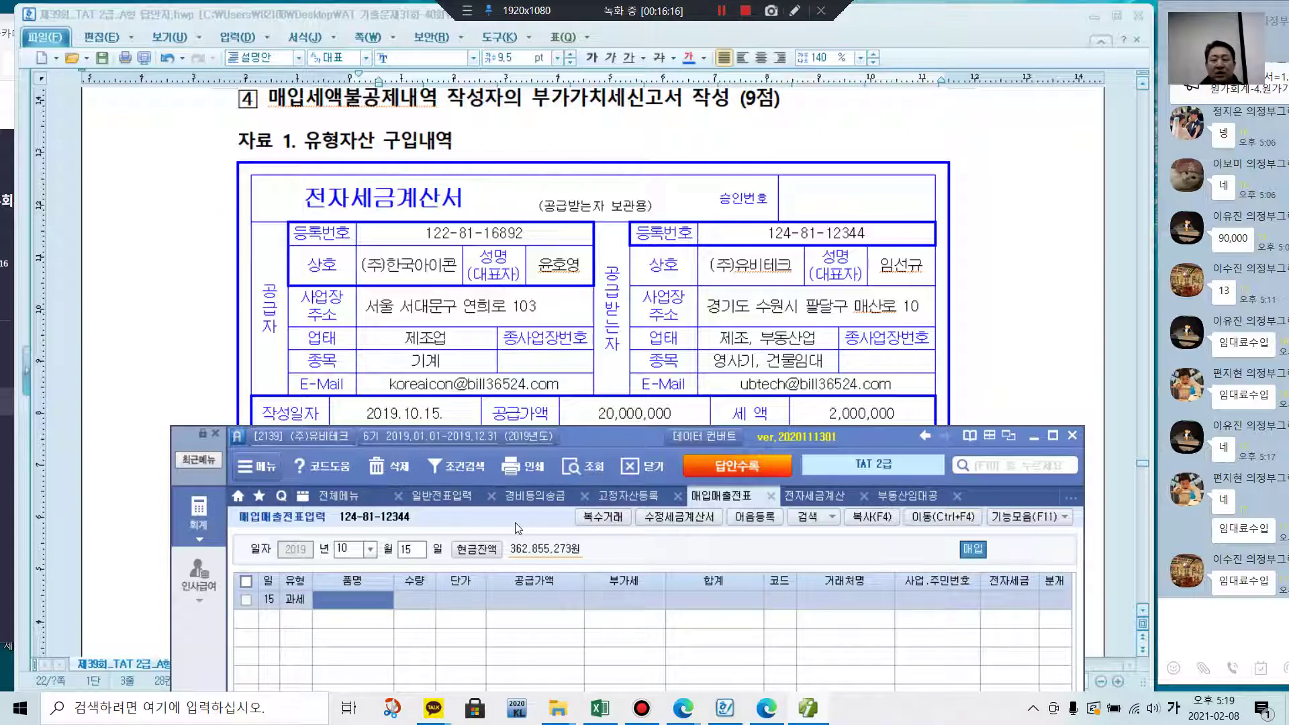
type("기계")
key("Return")
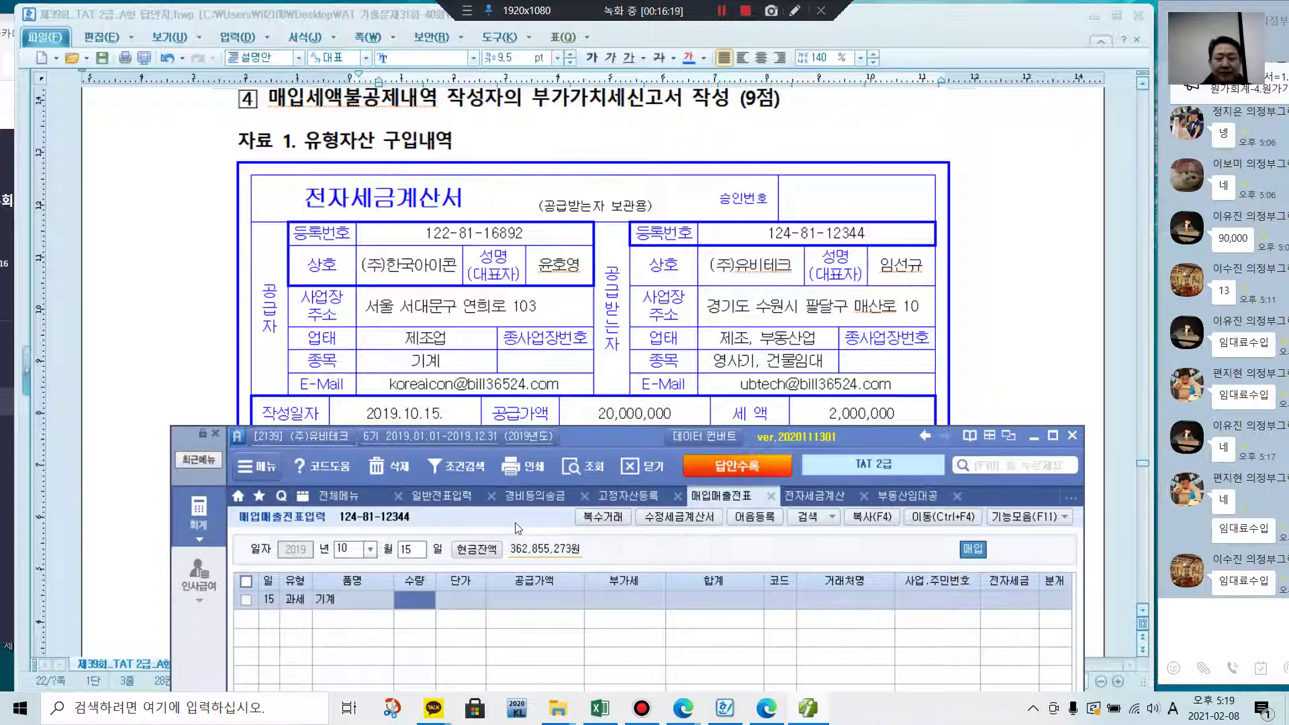
key("Return")
key("Return")
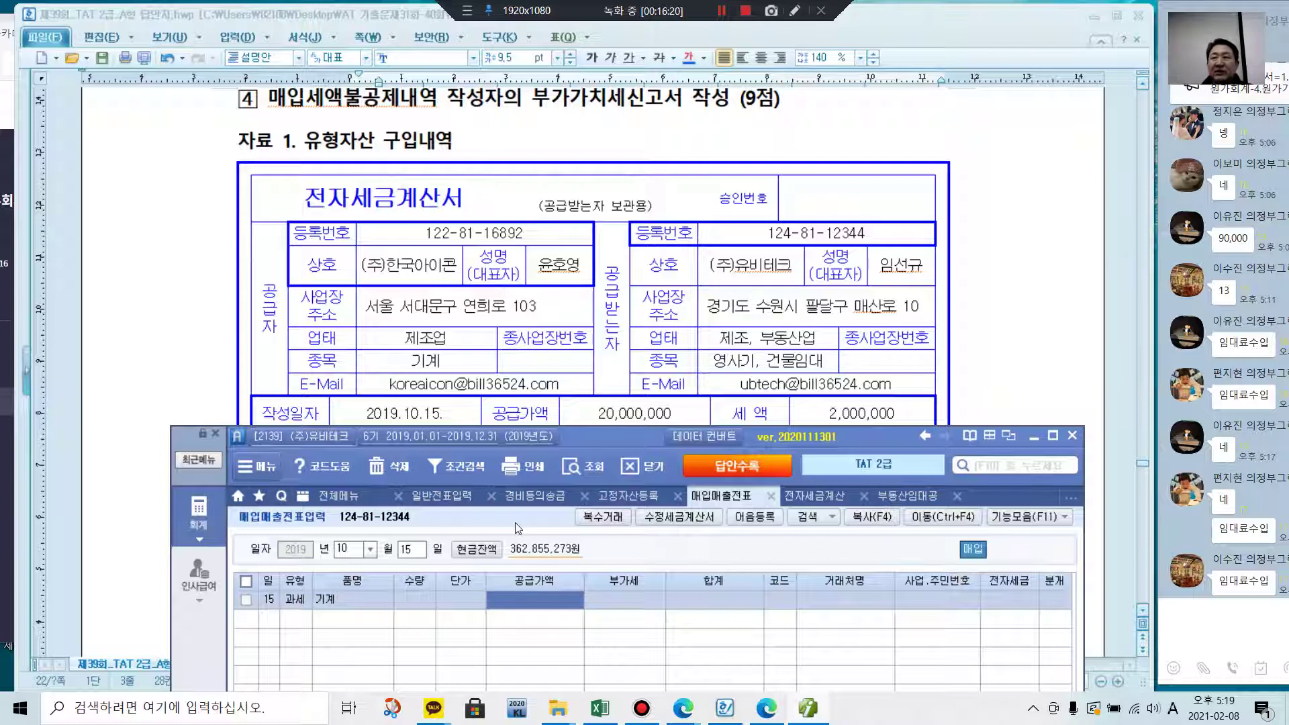
type("20000000")
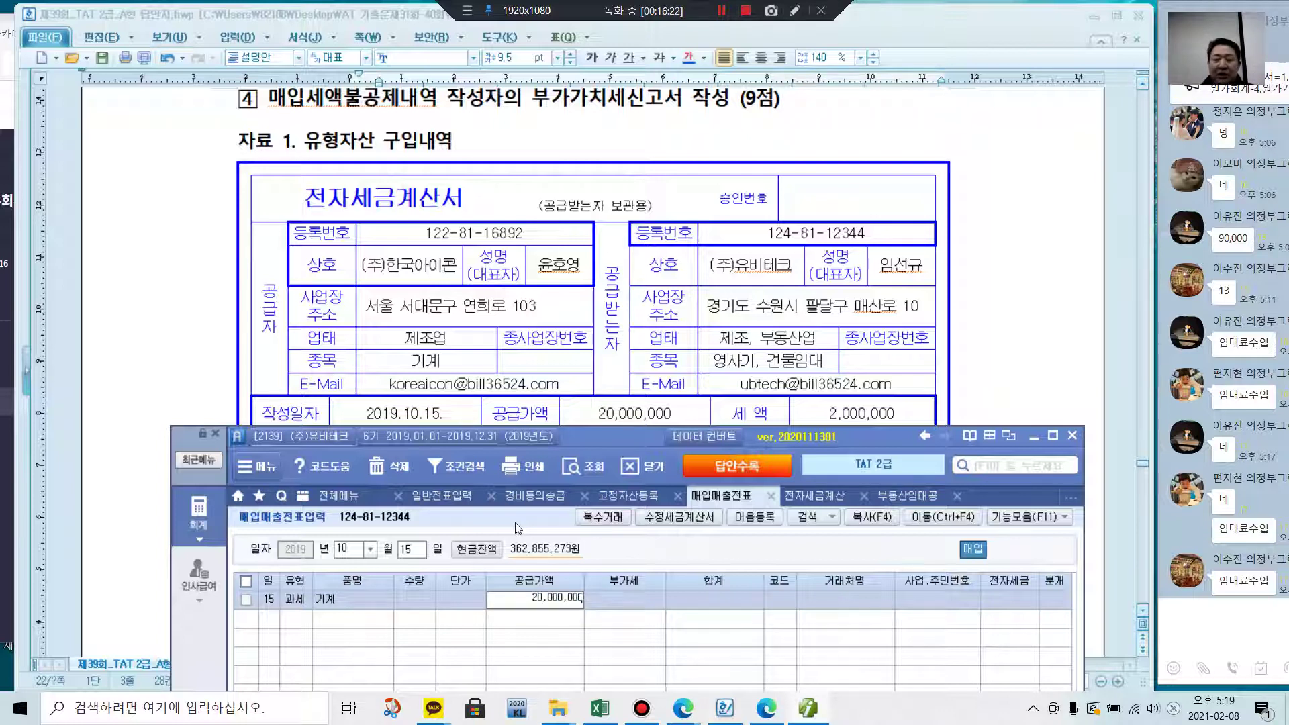
key("Return")
key("Return")
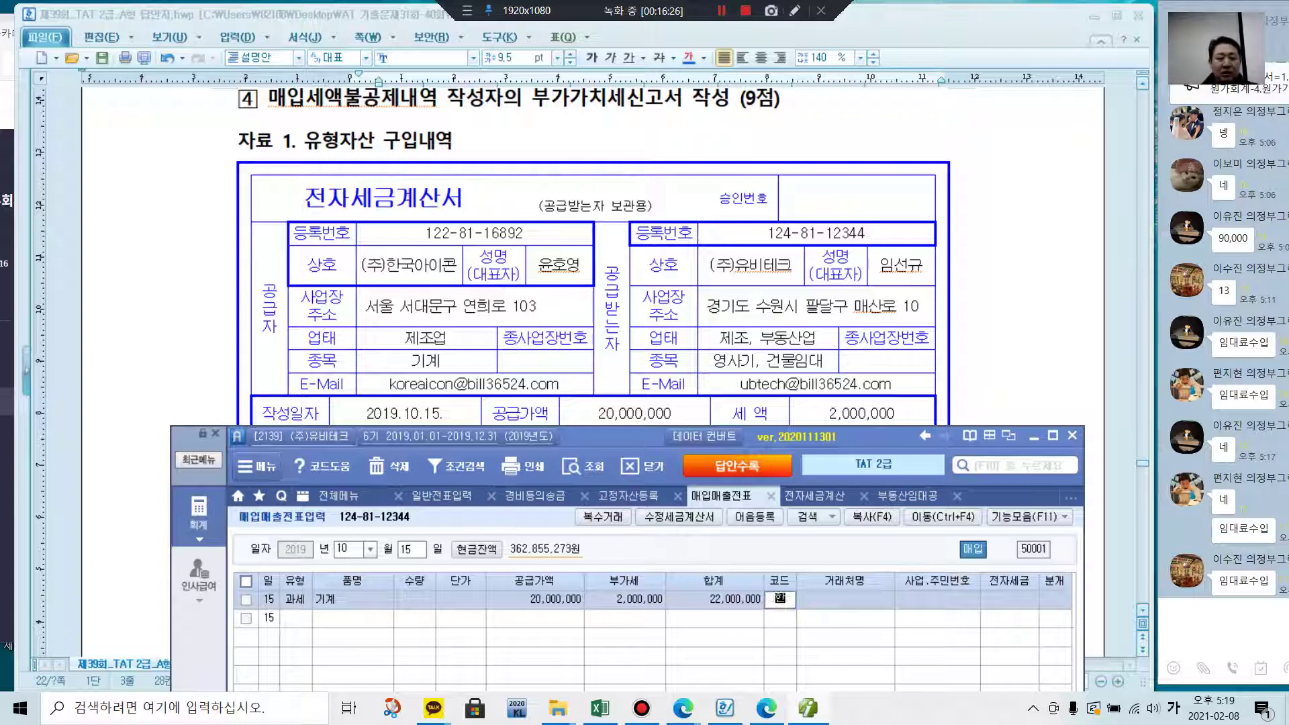
- Assign (주)한국아이콘 as the 기계 entry's 거래처, with 전자세금 전자입력 and 분개 3 혼합, moving the window up to show the journal lines
key("F2")
key("Return")
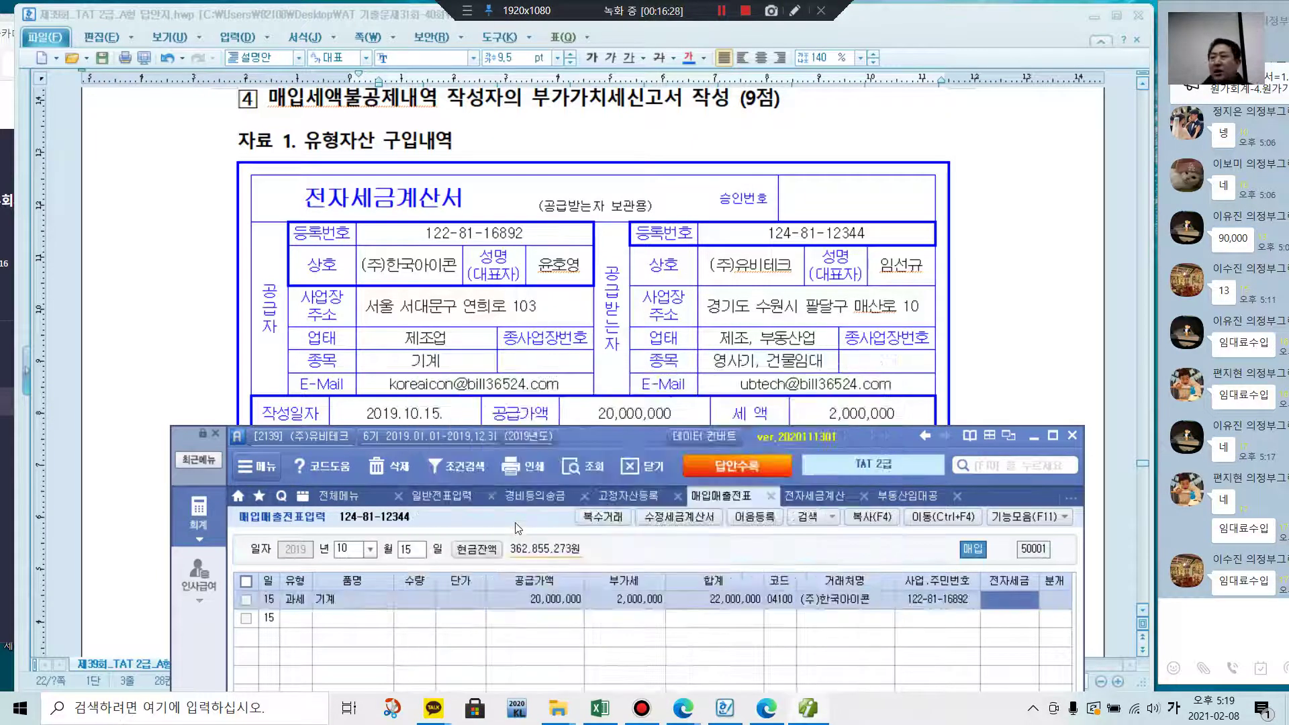
key("1")
key("Return")
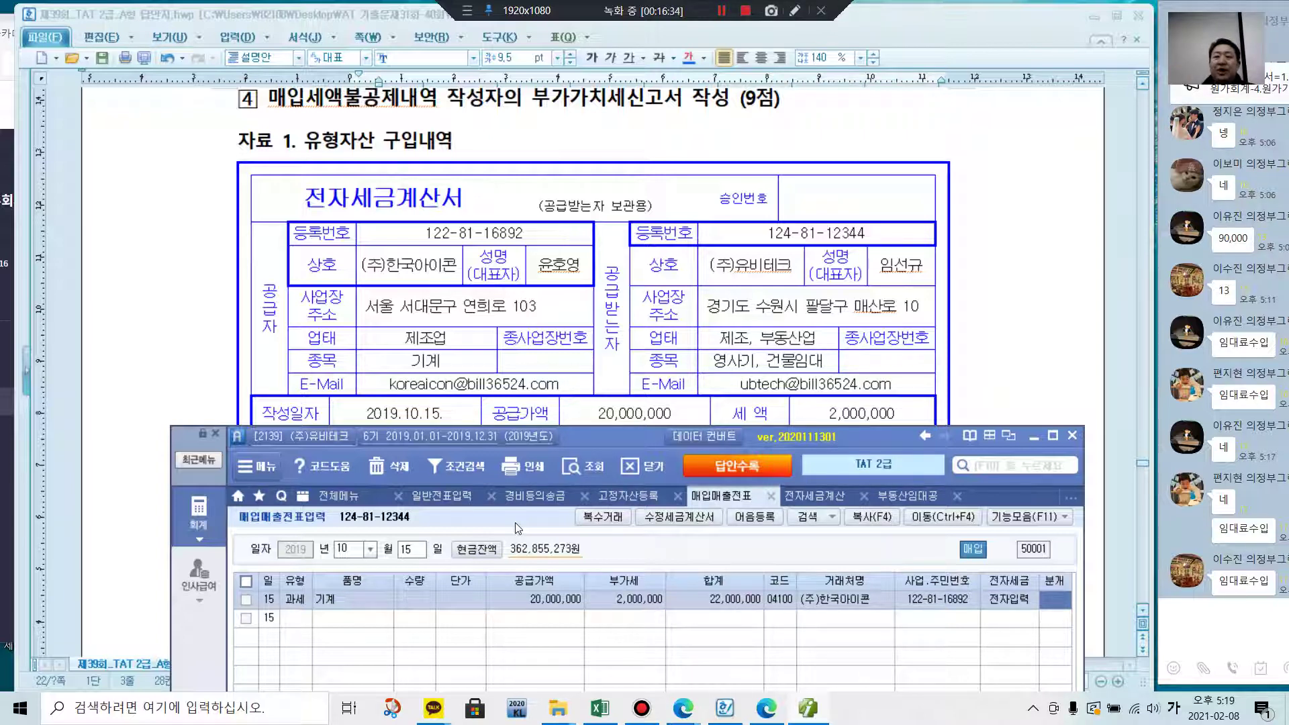
key("3")
key("Return")
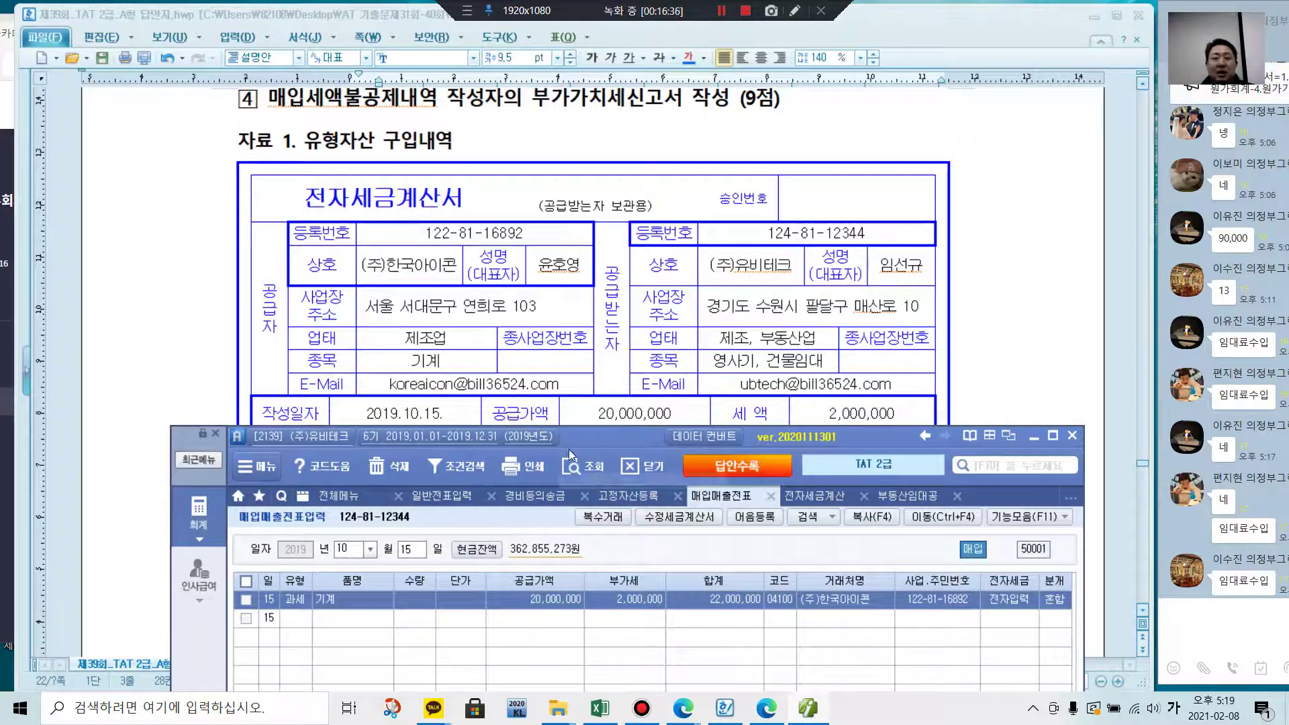
left_click_drag(607, 442, 607, 151)
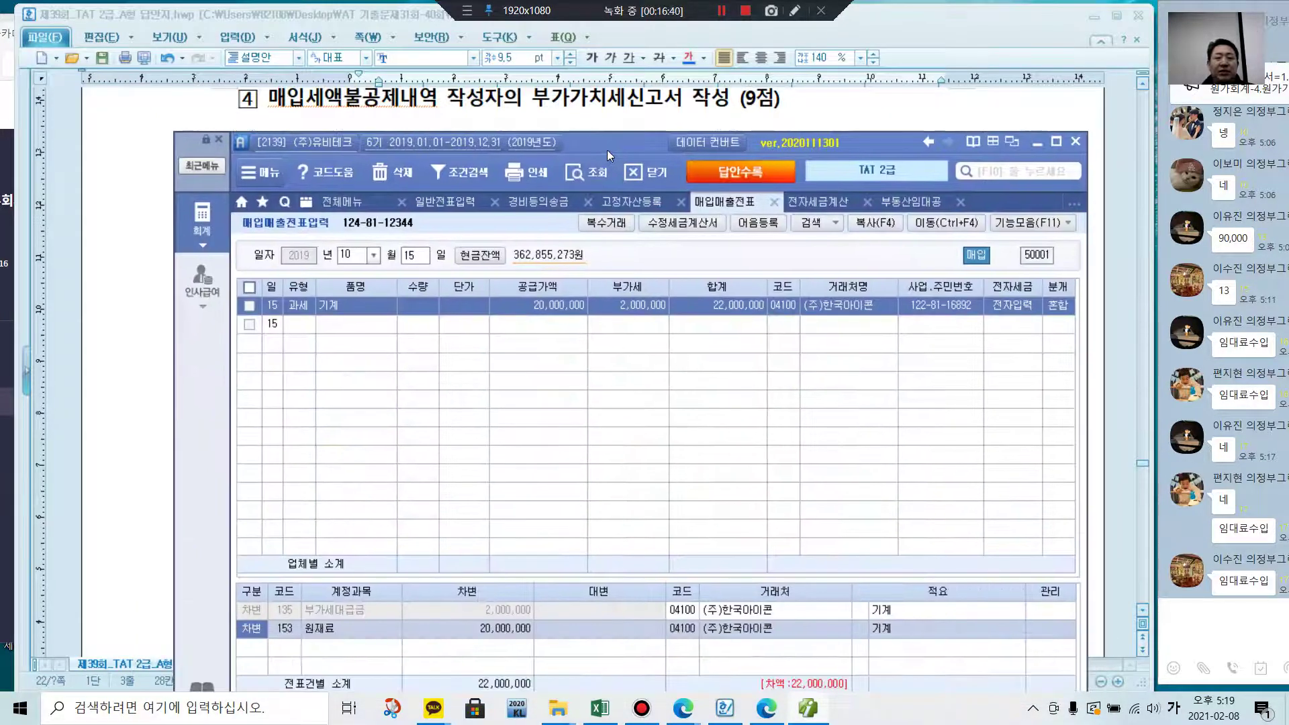
- Change the 기계 entry's 원재료 debit line to account 206 기계장치
key("Return")
type("기계")
key("Return")
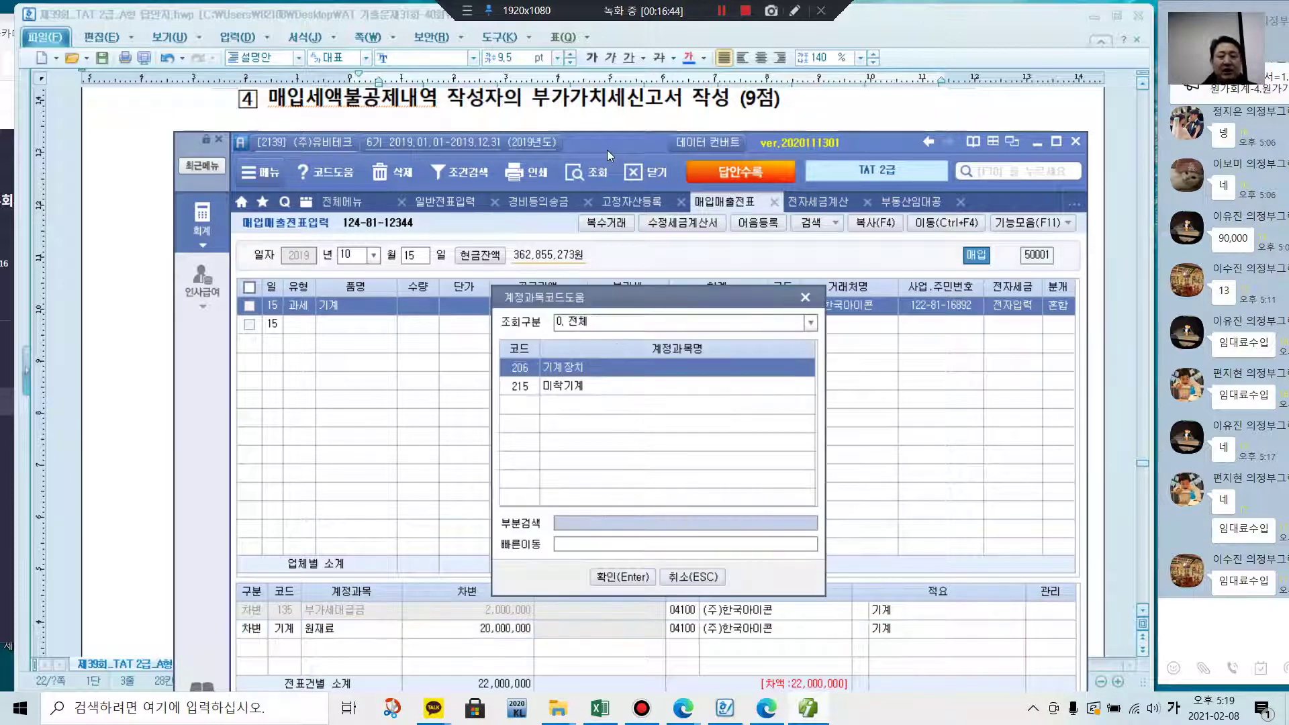
key("Return")
key("Return")
- Add a 대변 line for 253 미지급금 of 22,000,000 to the 기계 entry and check the completed journal lines
key("4")
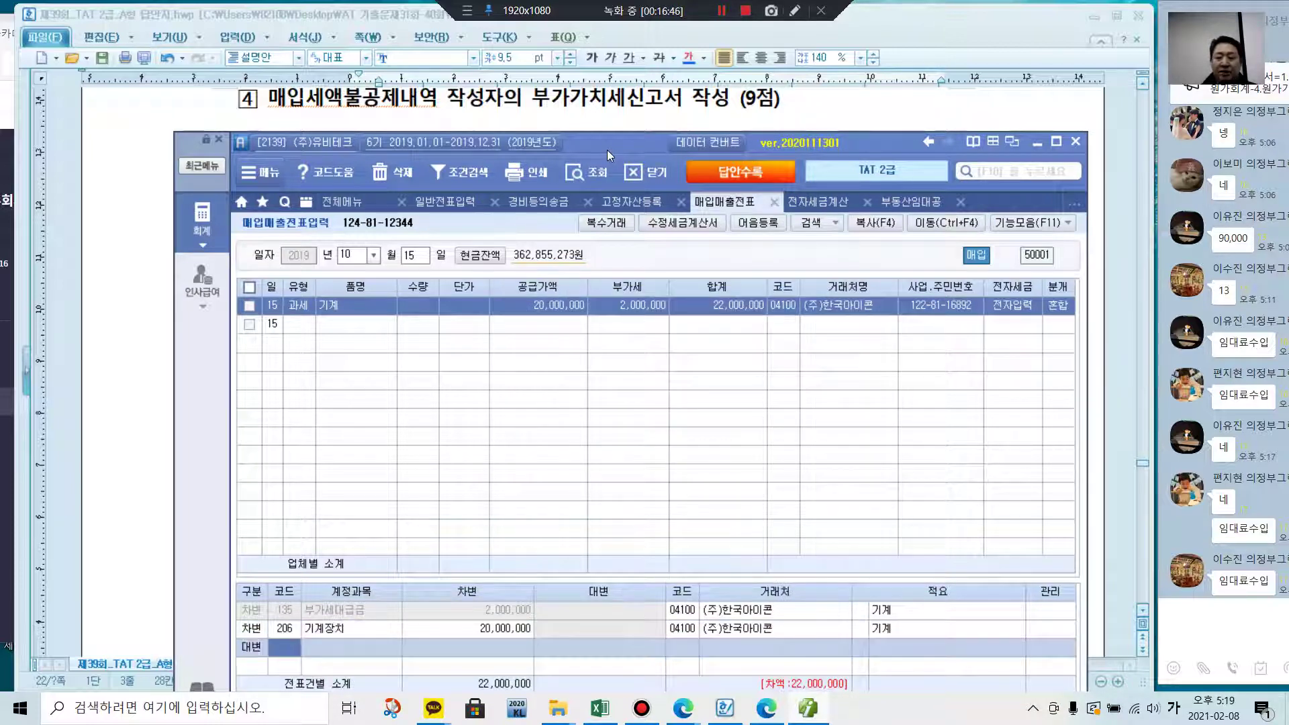
key("Return")
type("미지급")
key("Return")
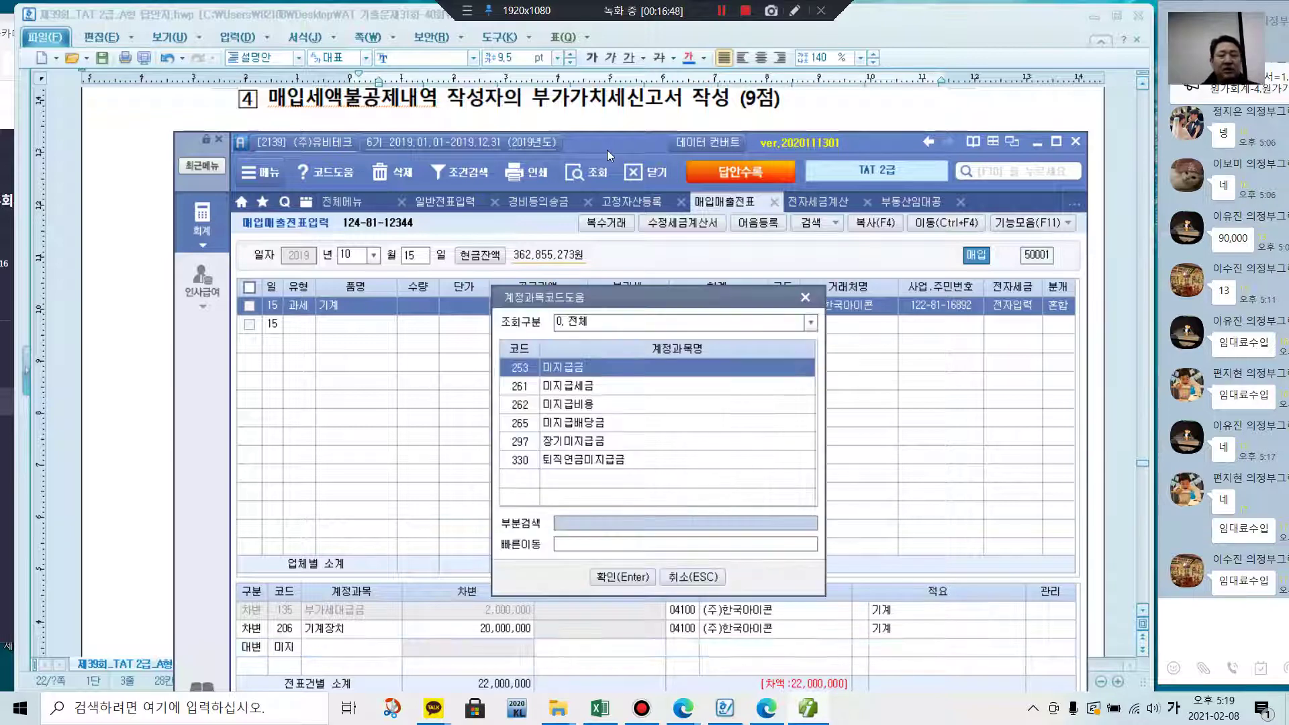
key("Return")
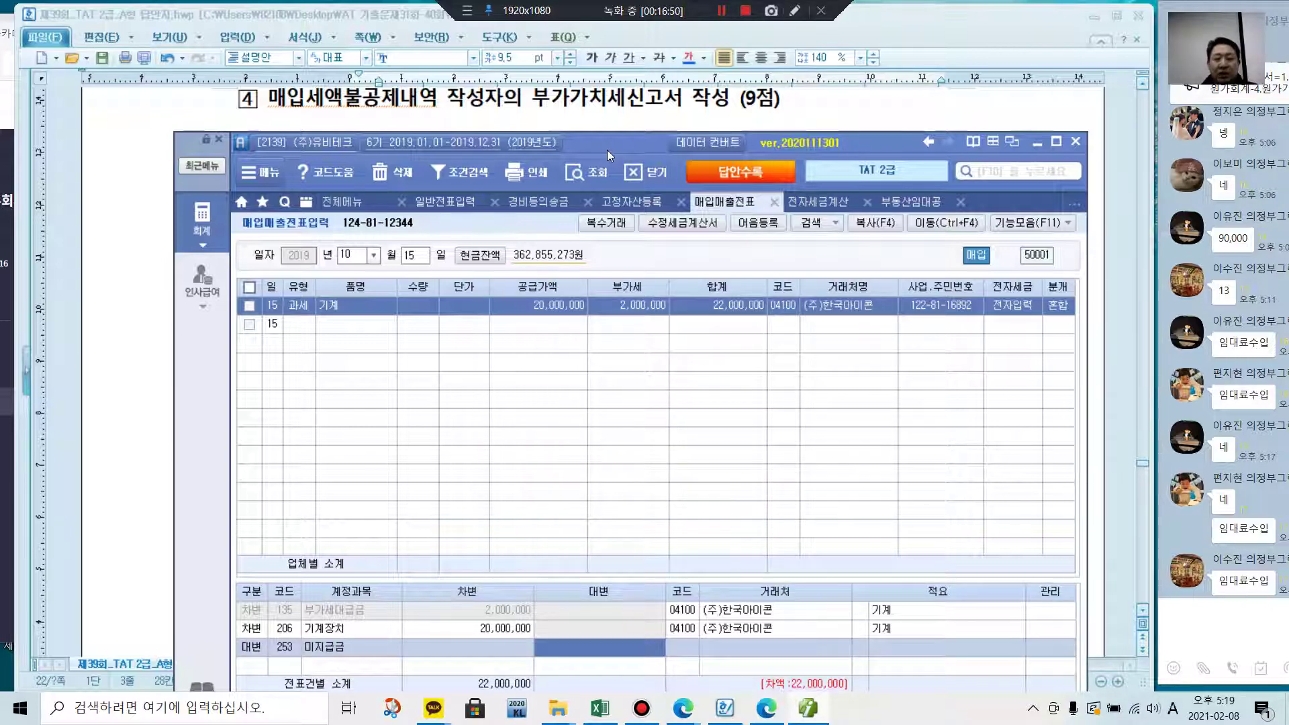
type("22,000,000")
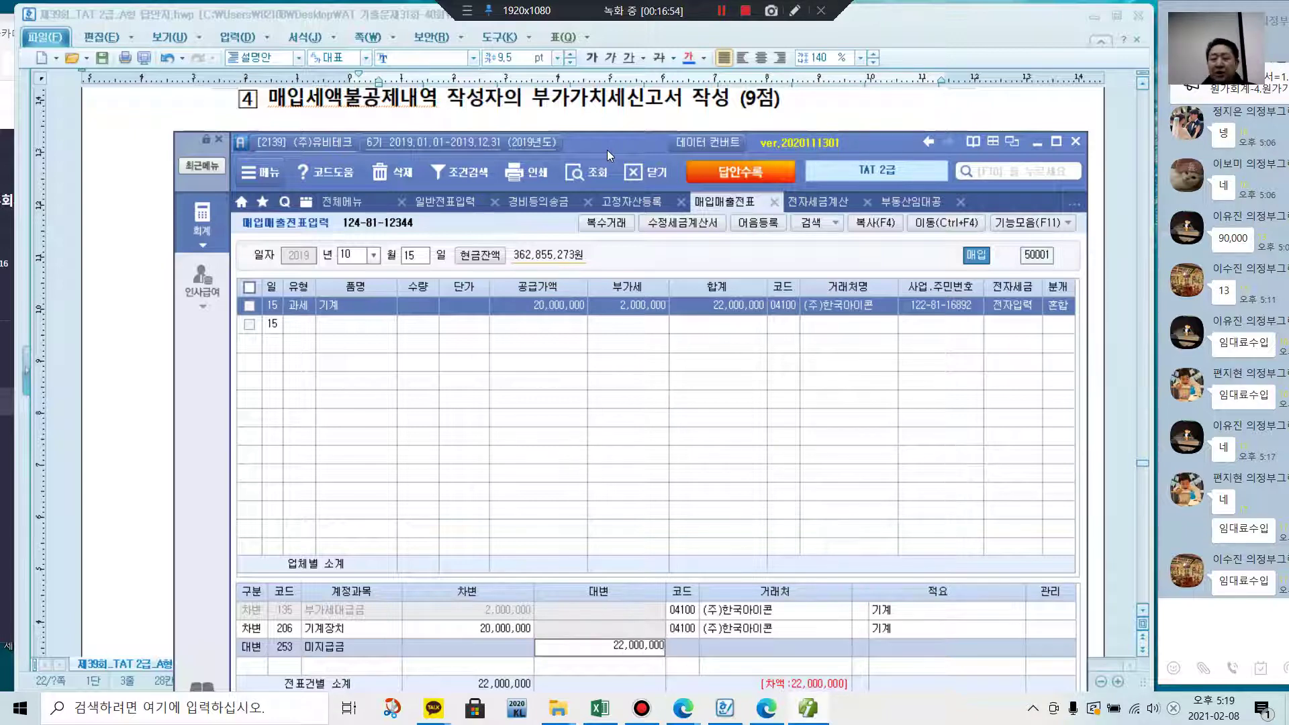
key("Return")
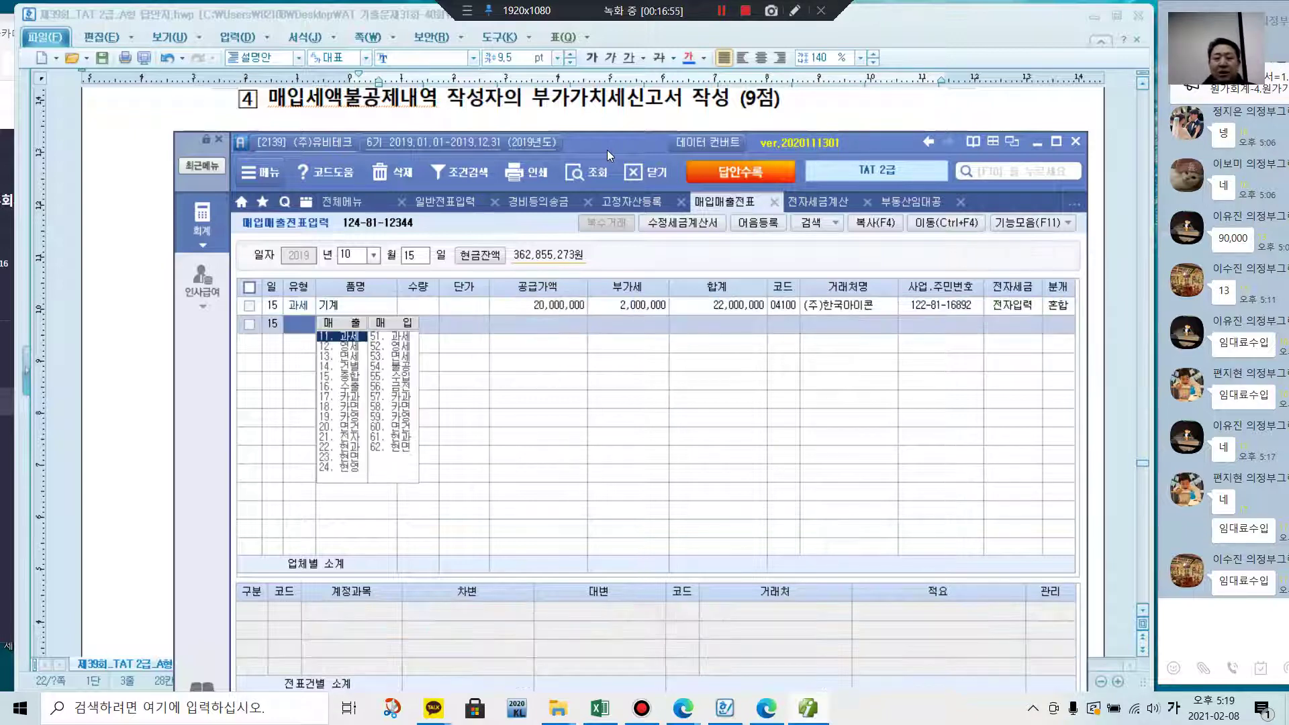
left_click(510, 312)
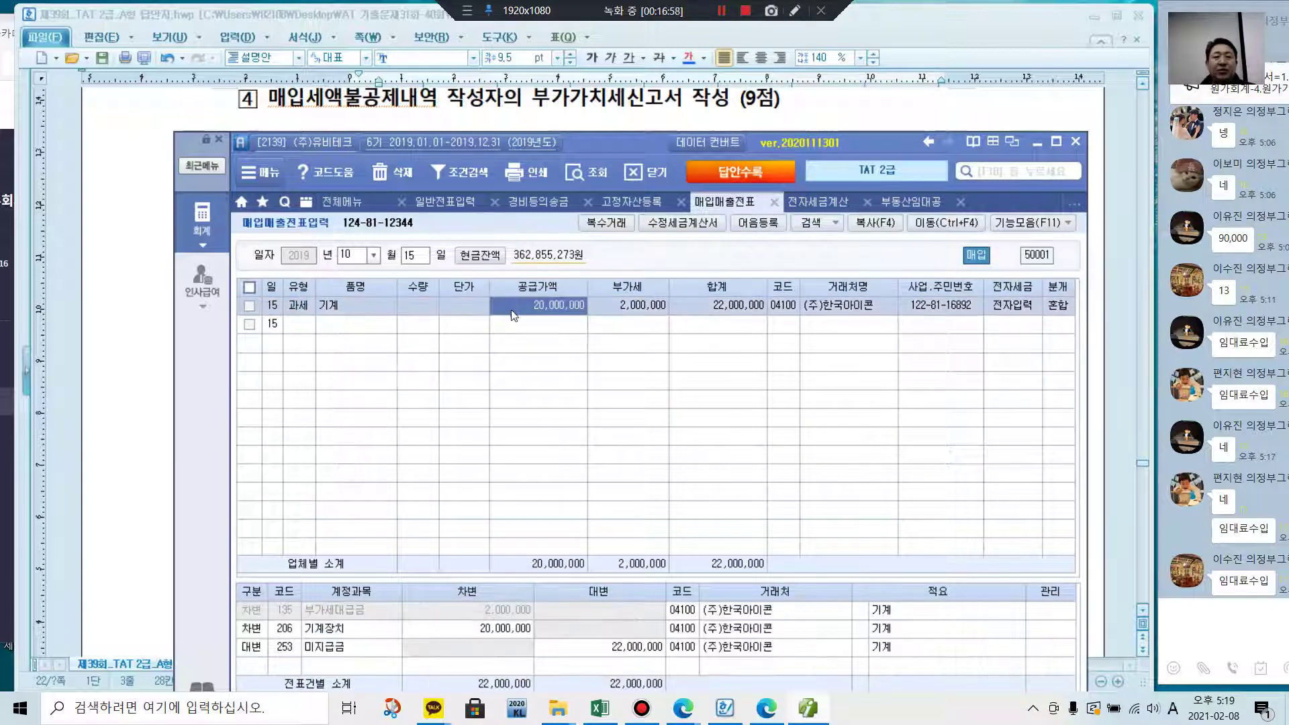
left_click(579, 648)
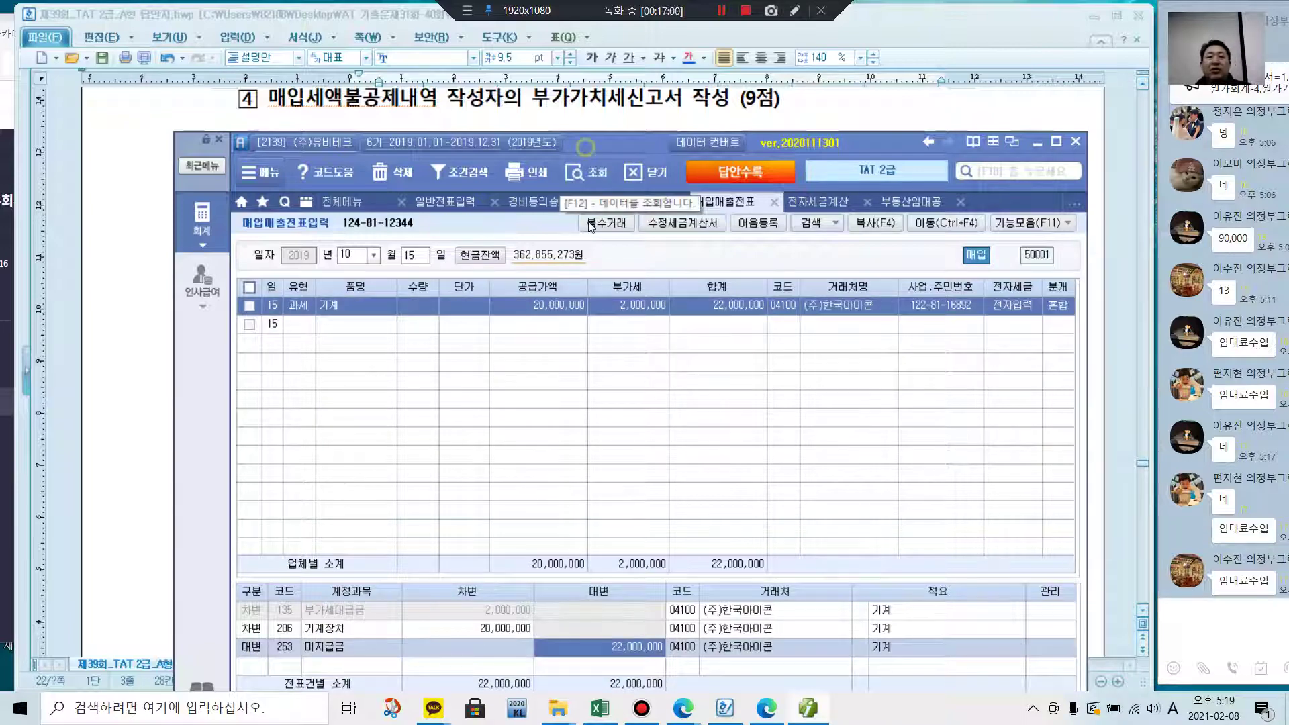
- Switch to the exam document in 한글 and color 1,000,000,000원 and 300,000,000원 blue in the 계 column of 자료 2
left_click_drag(577, 143, 577, 360)
left_click(909, 338)
scroll(908, 337, "down", 5)
scroll(909, 337, "down", 5)
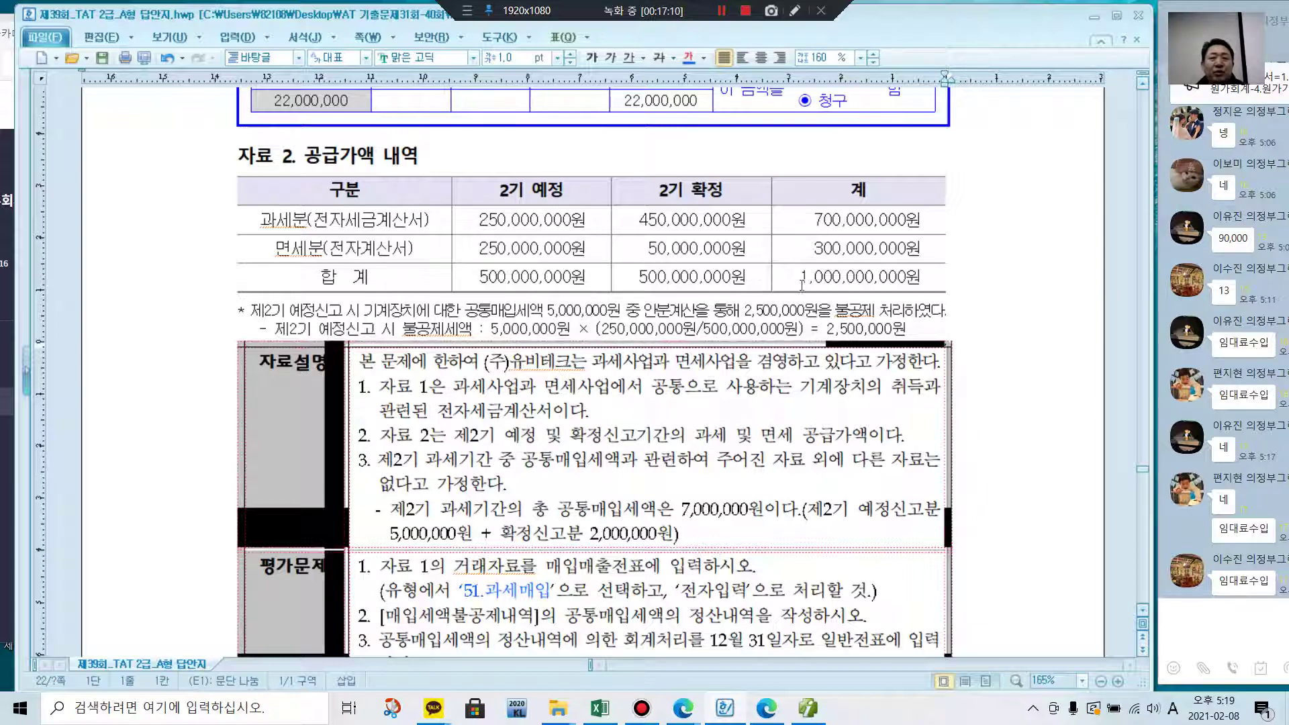
left_click_drag(796, 280, 923, 280)
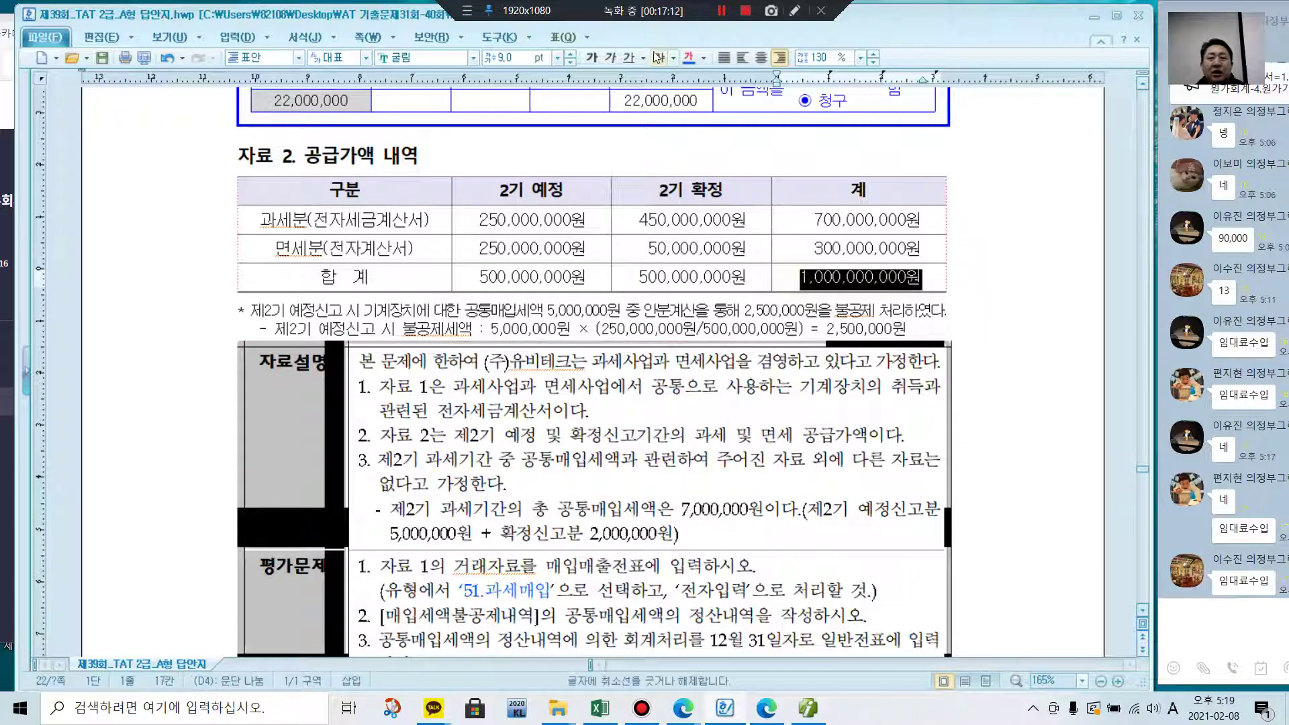
left_click(688, 58)
left_click_drag(809, 250, 926, 250)
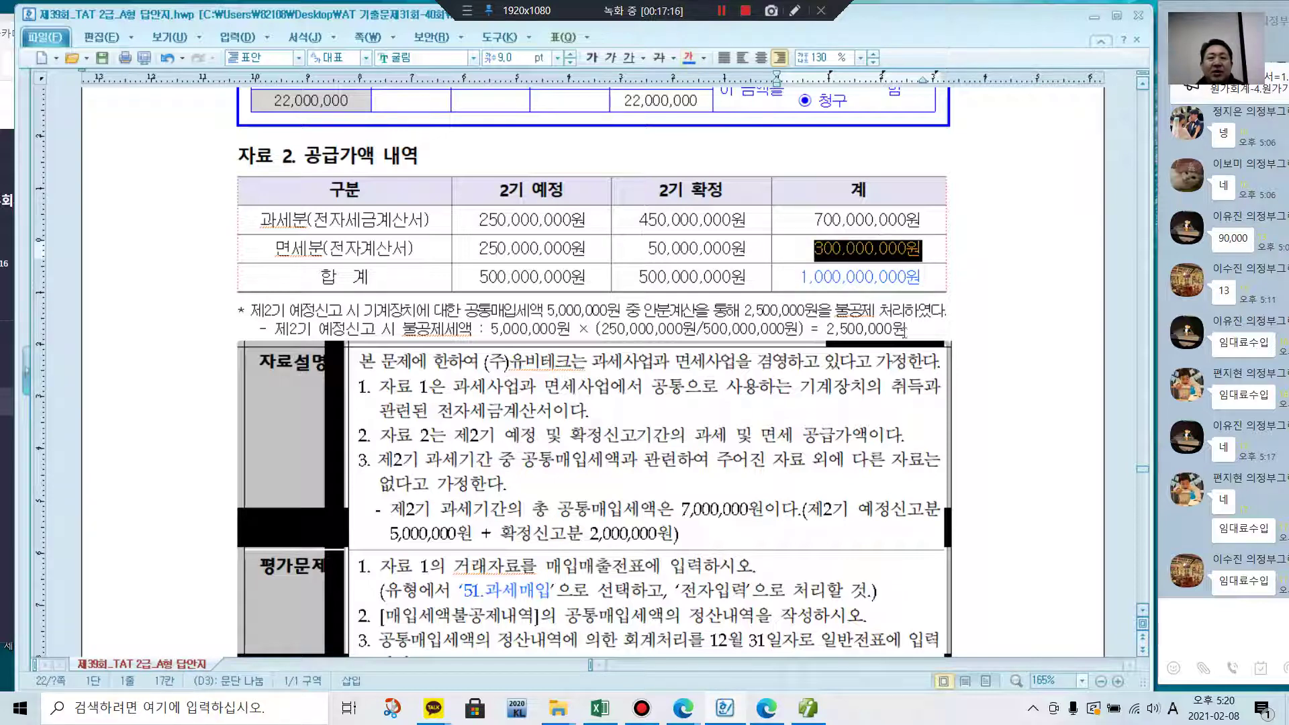
left_click(589, 326)
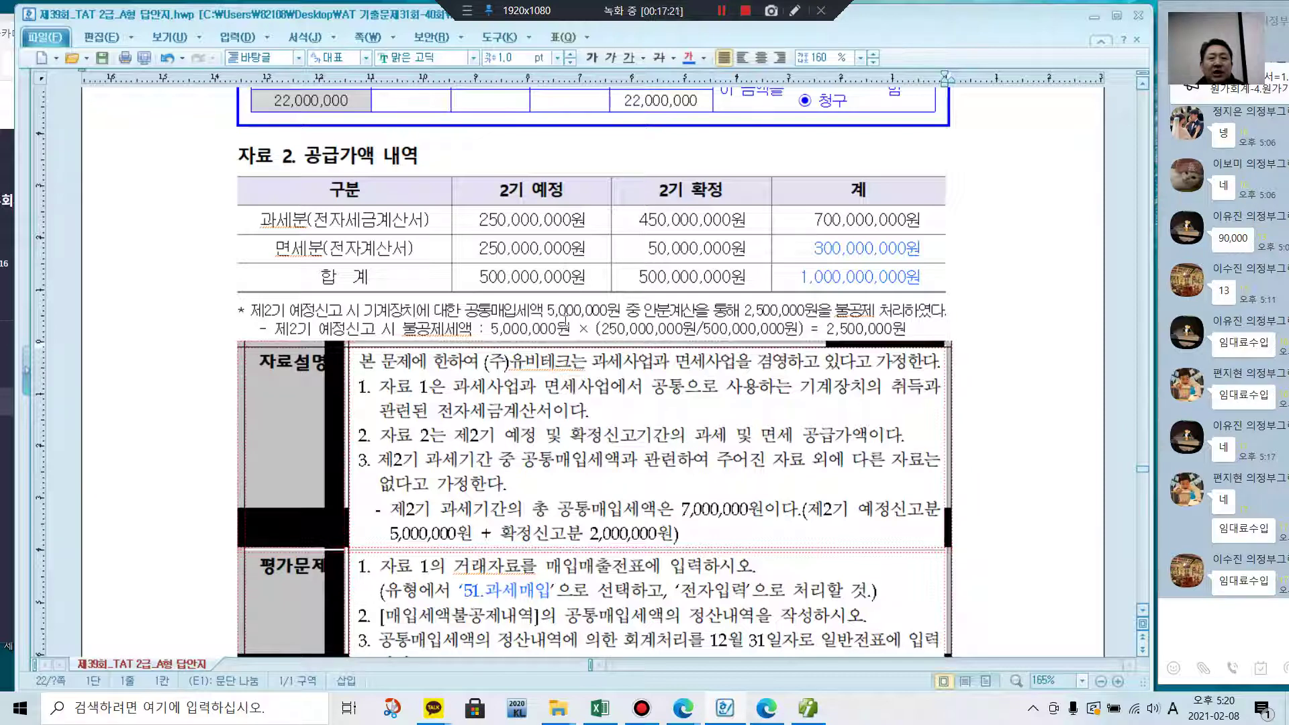
- Color 2,500,000원 in the note beneath 자료 2 and 공통매입세액은 7,000,000원 in 자료설명 blue
left_click_drag(820, 329, 914, 334)
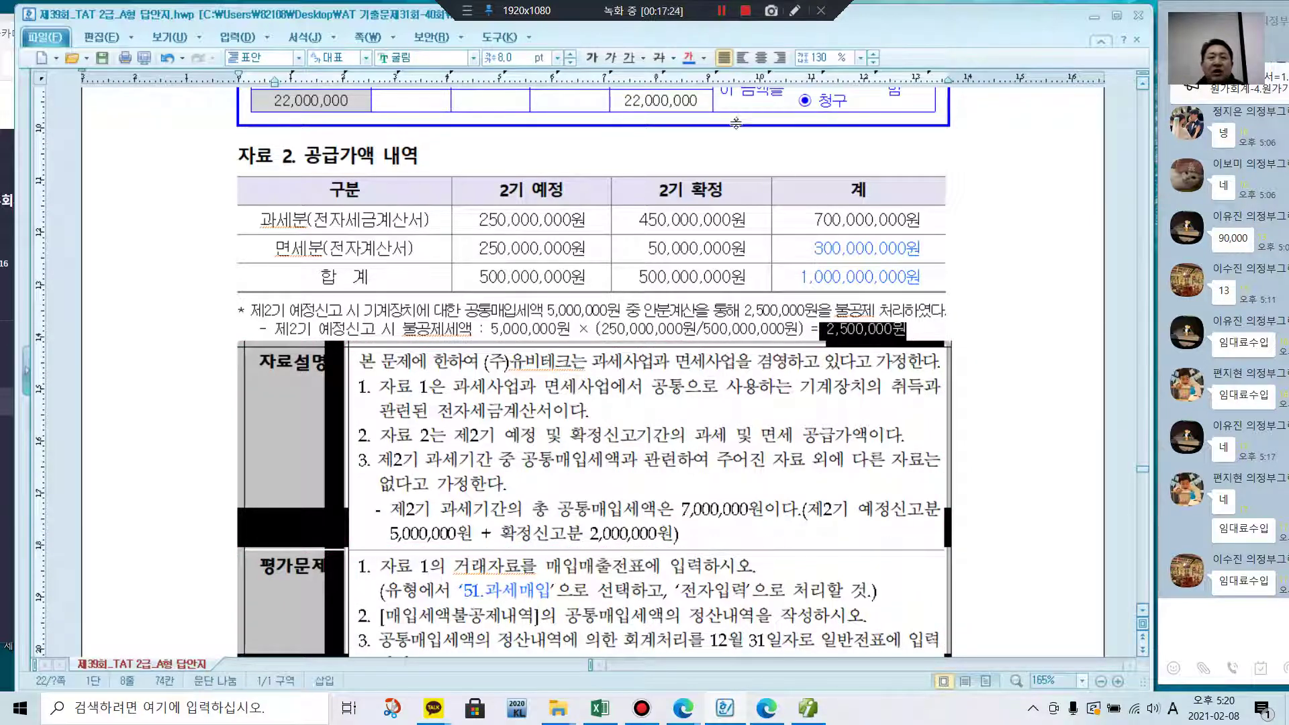
left_click(689, 58)
left_click(926, 324)
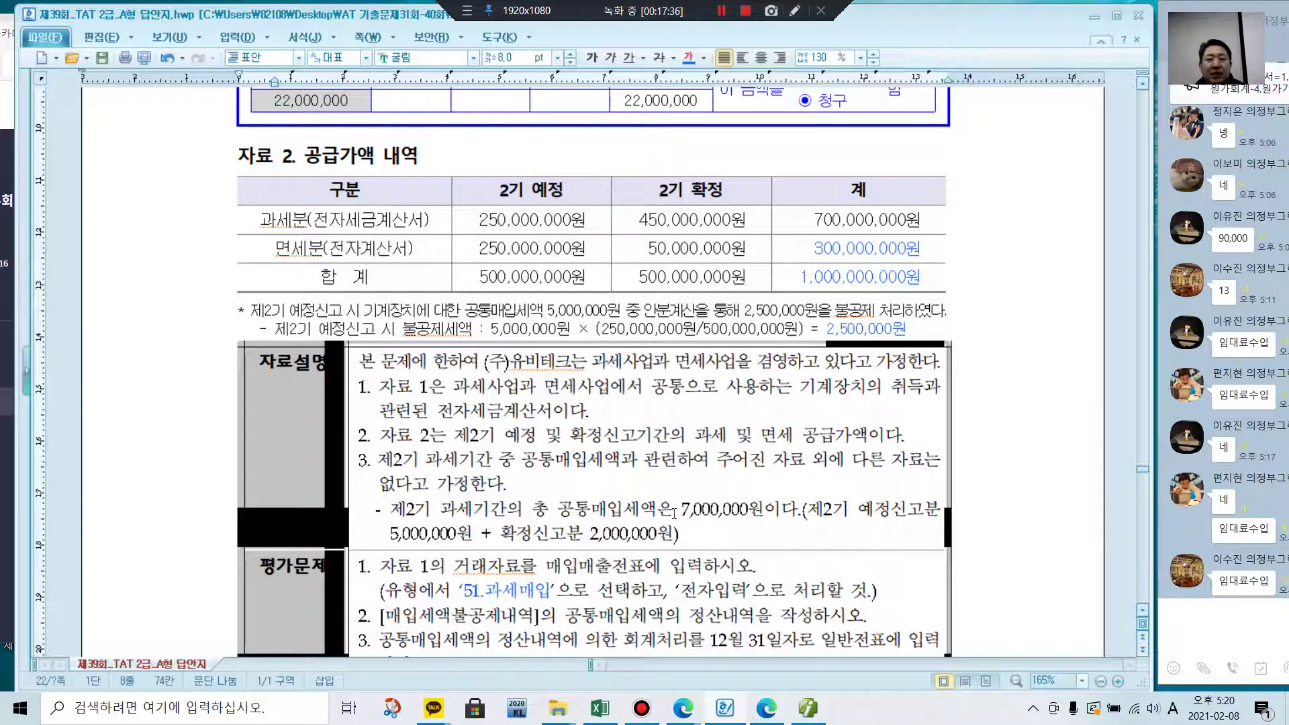
left_click_drag(556, 510, 765, 515)
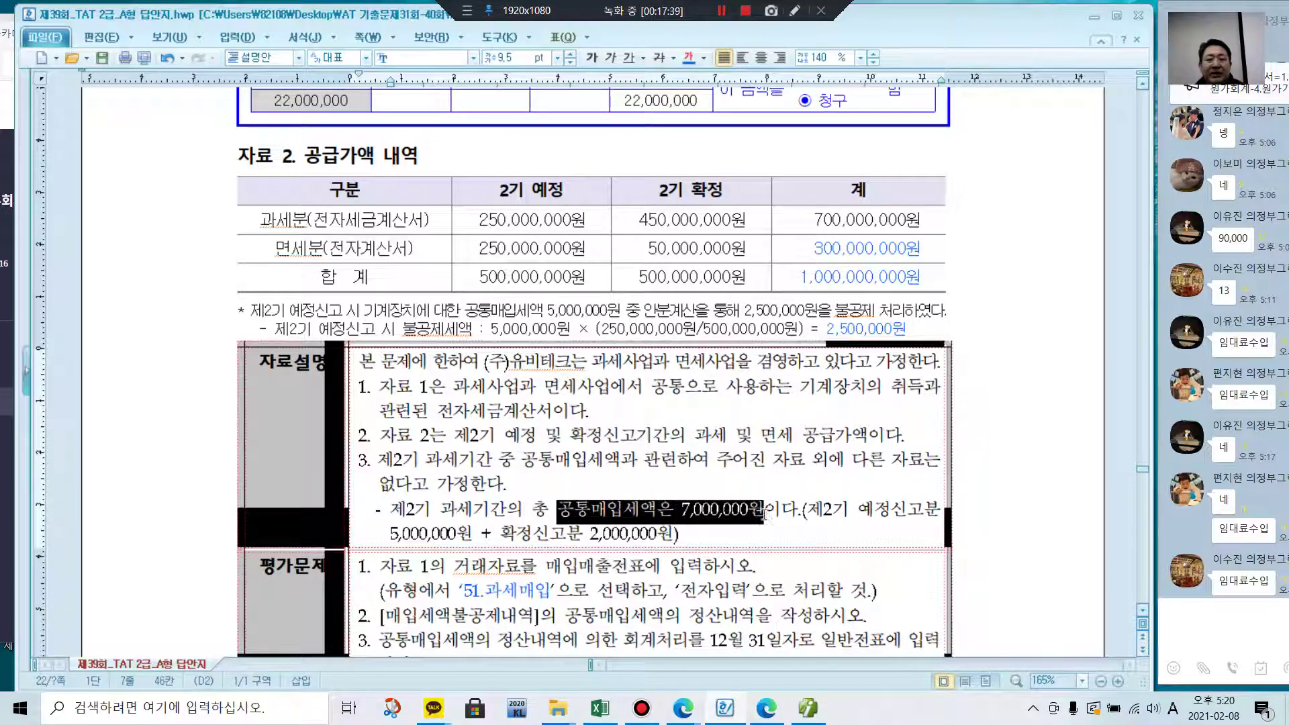
left_click(688, 58)
left_click(802, 487)
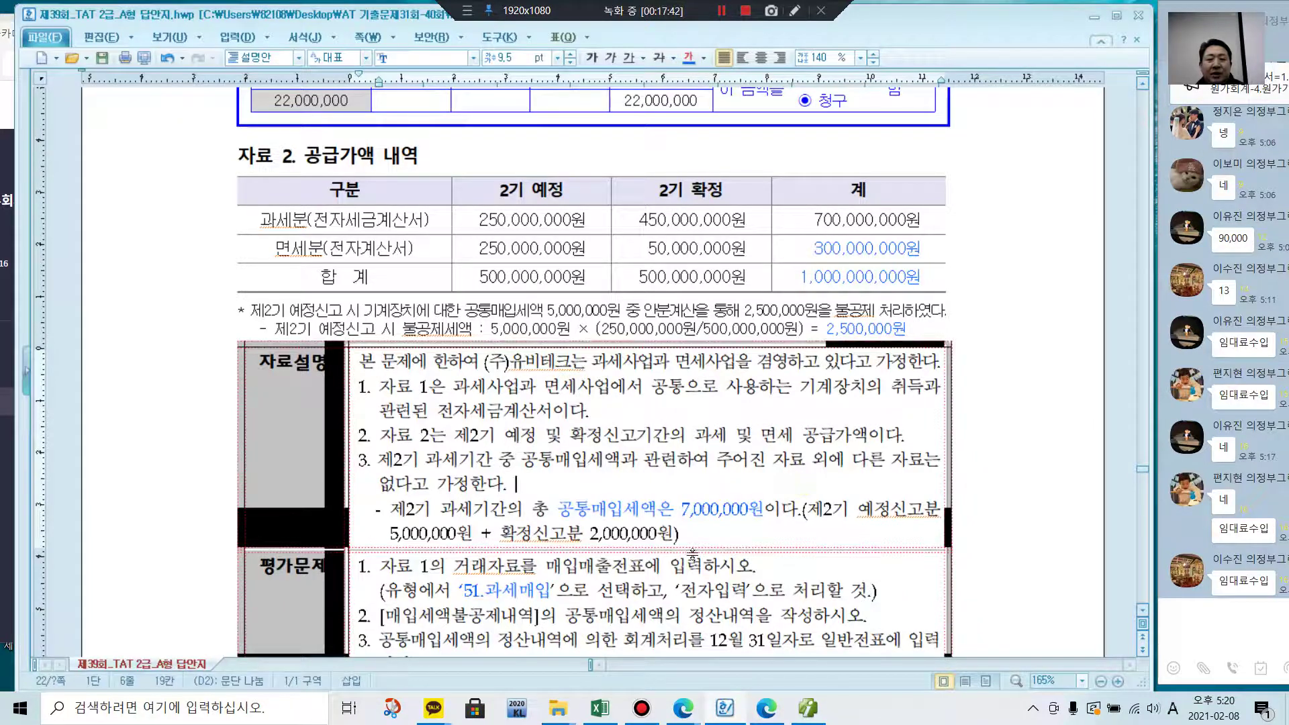
- Color 정산내역을 작성 in item 2 and 12월 31일자로 일반전표에 입력 in item 3 of 평가문제 blue
left_click_drag(690, 614, 817, 617)
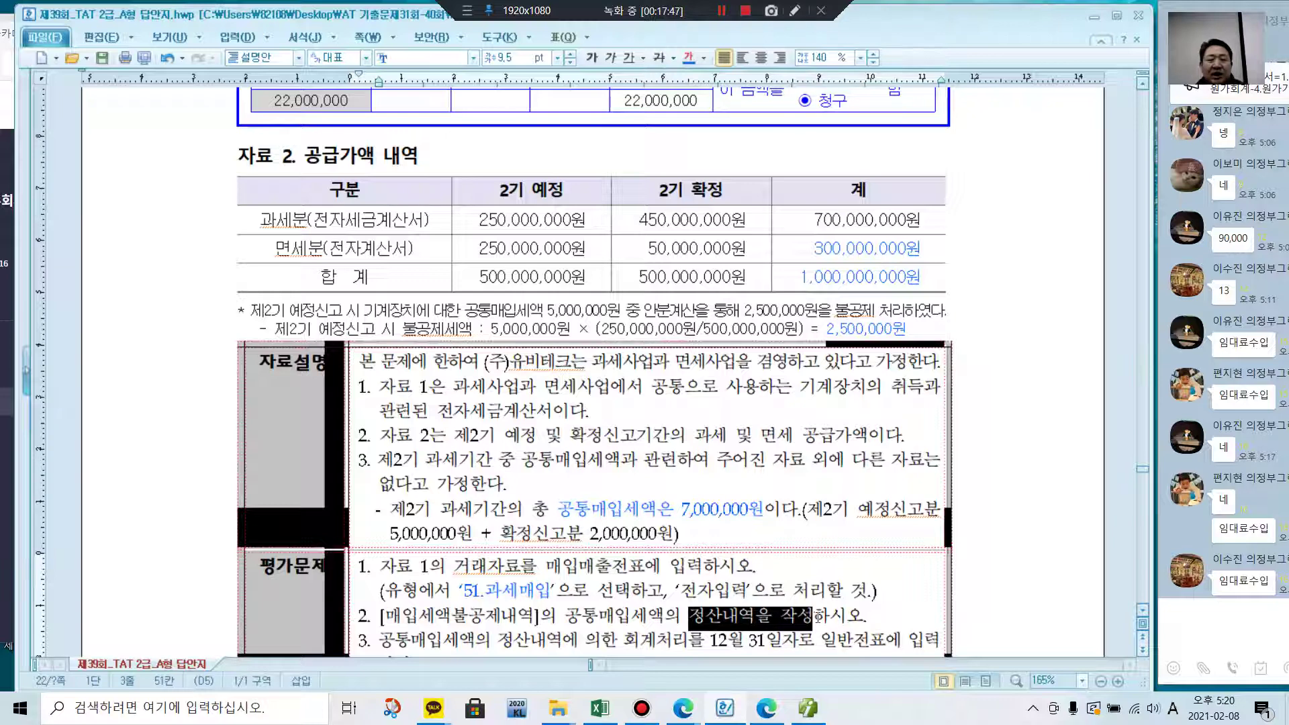
left_click(688, 61)
scroll(966, 455, "down", 1)
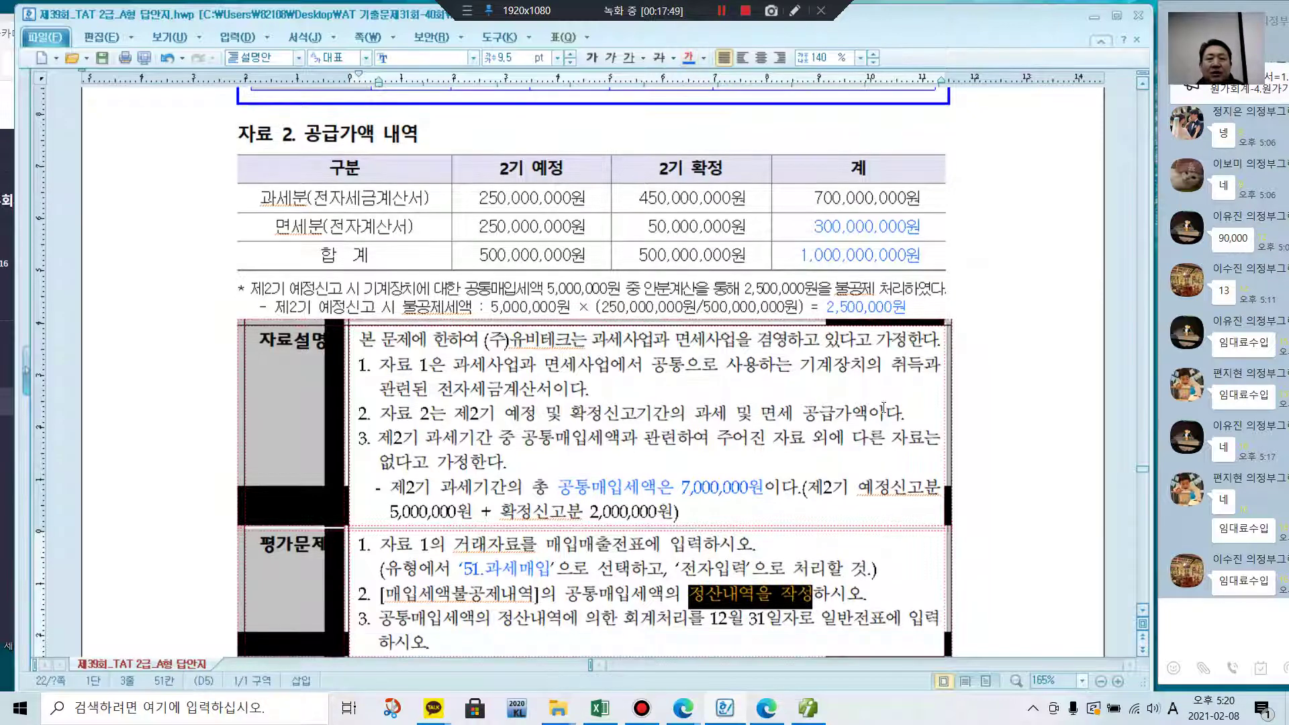
left_click(1005, 469)
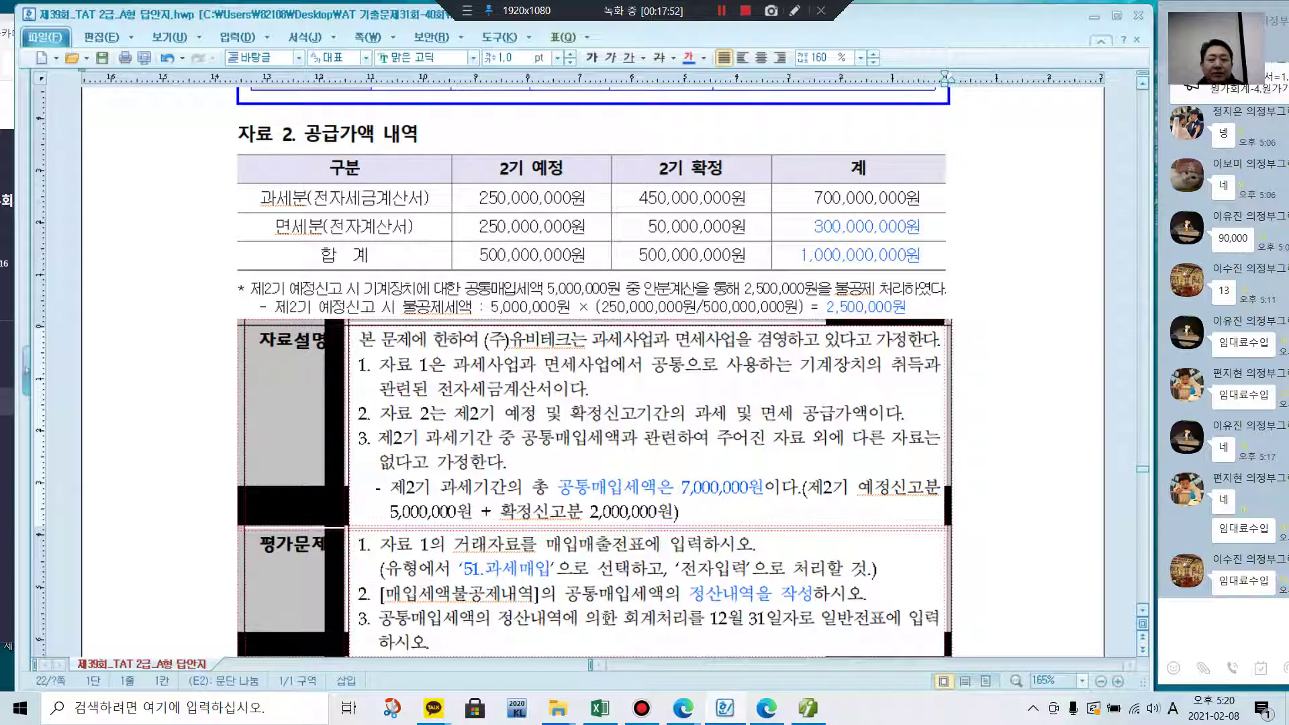
left_click_drag(712, 620, 943, 625)
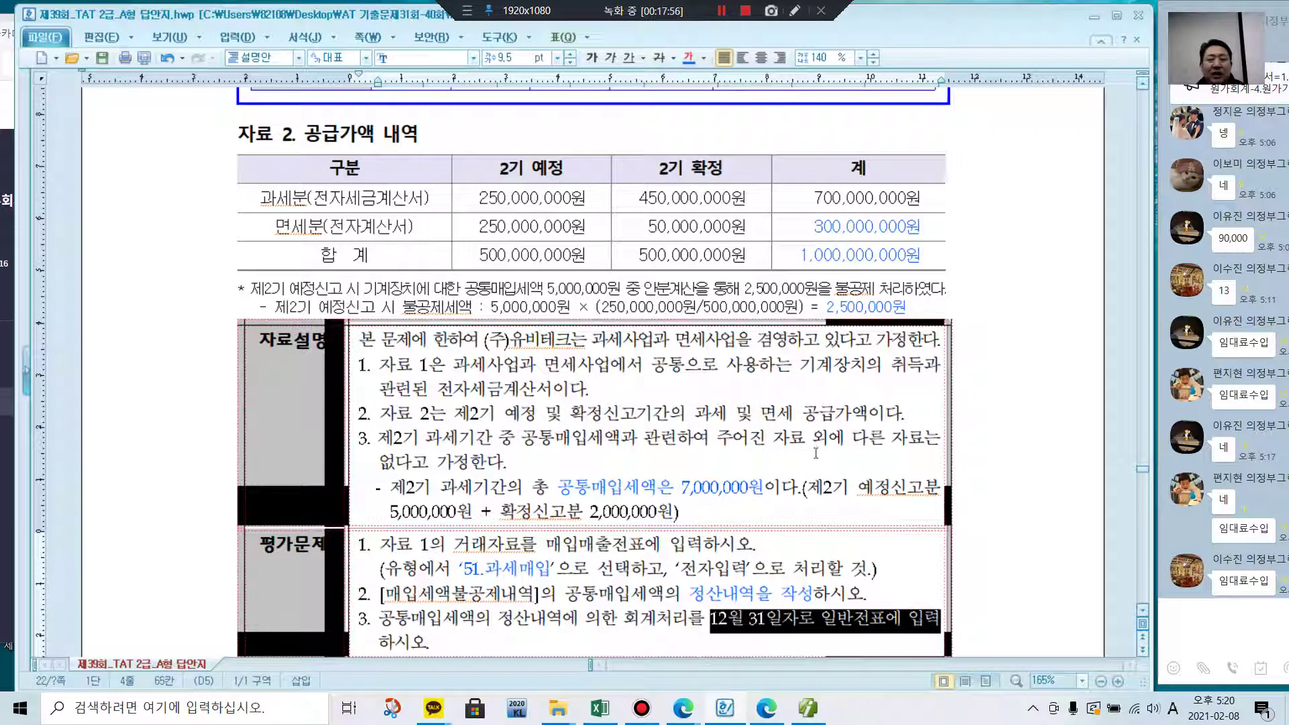
left_click(689, 57)
scroll(671, 335, "down", 1)
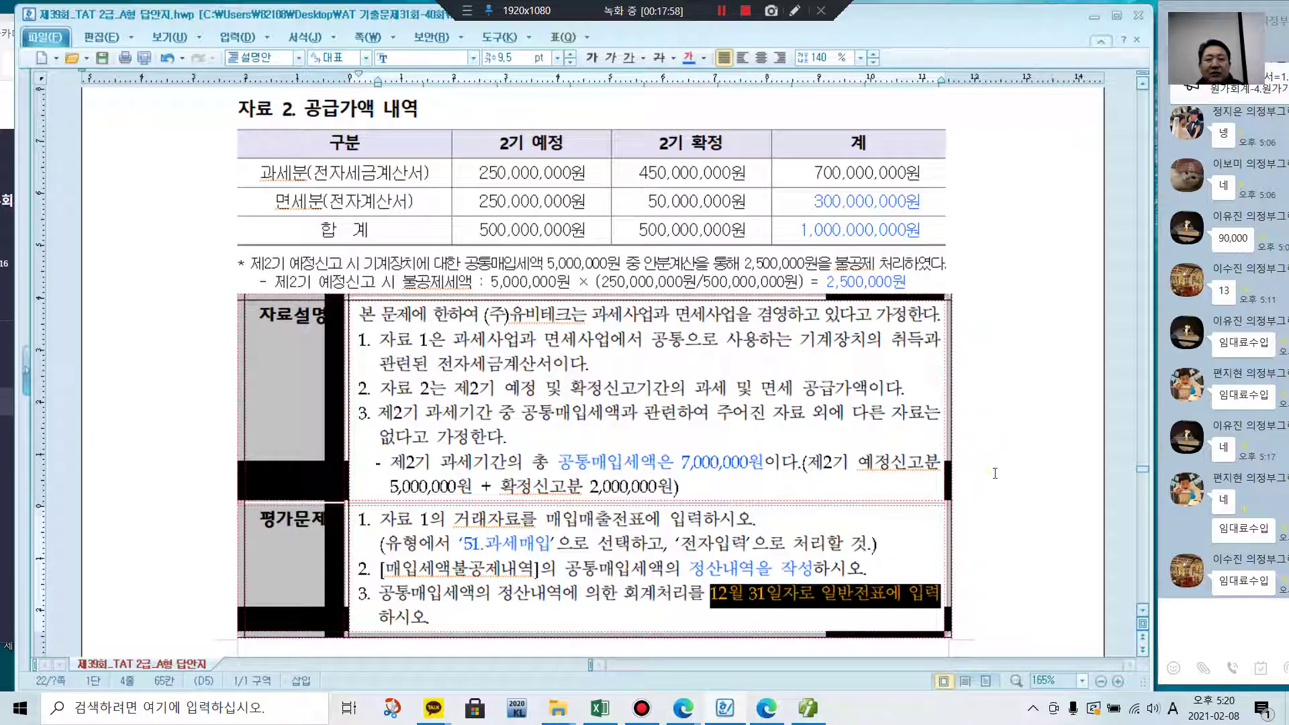
left_click(594, 535)
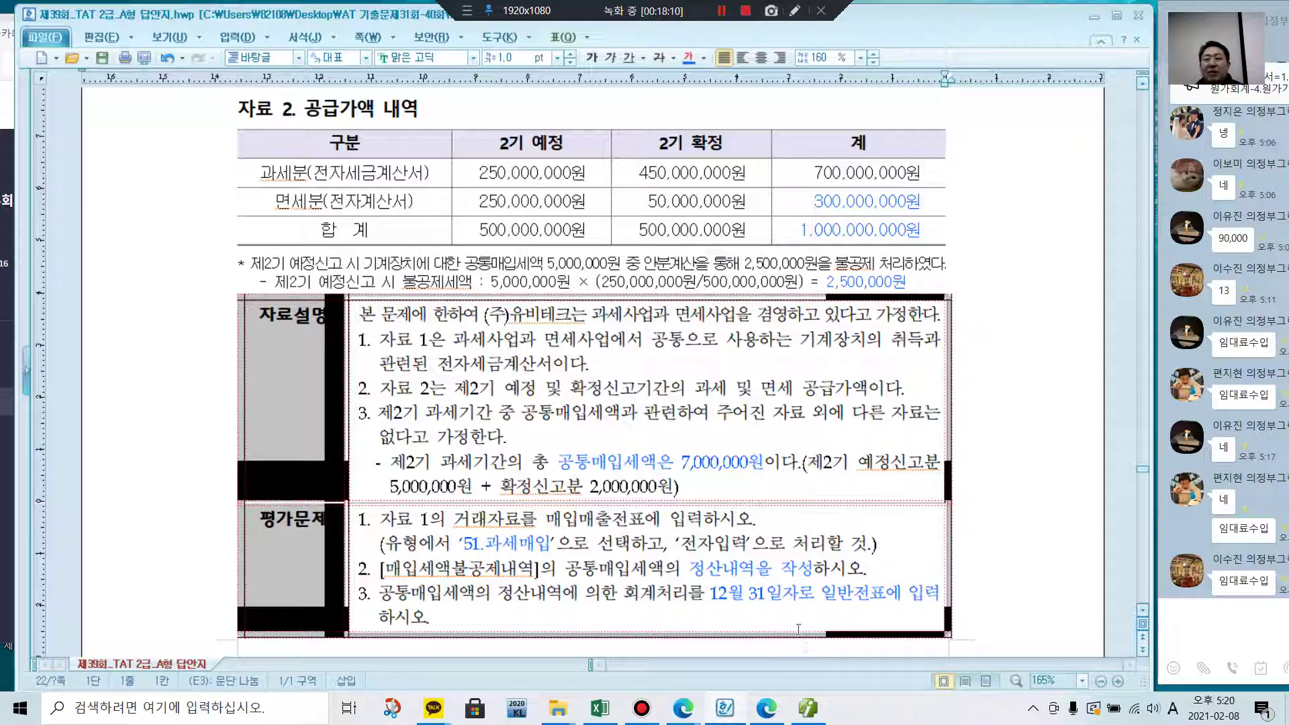
- Sketch the settlement journal entry in red pen below 평가문제, with an arrow from 12월 31일자 toward 정산내역, and discard the annotations
scroll(366, 265, "up", 5)
scroll(601, 388, "down", 7)
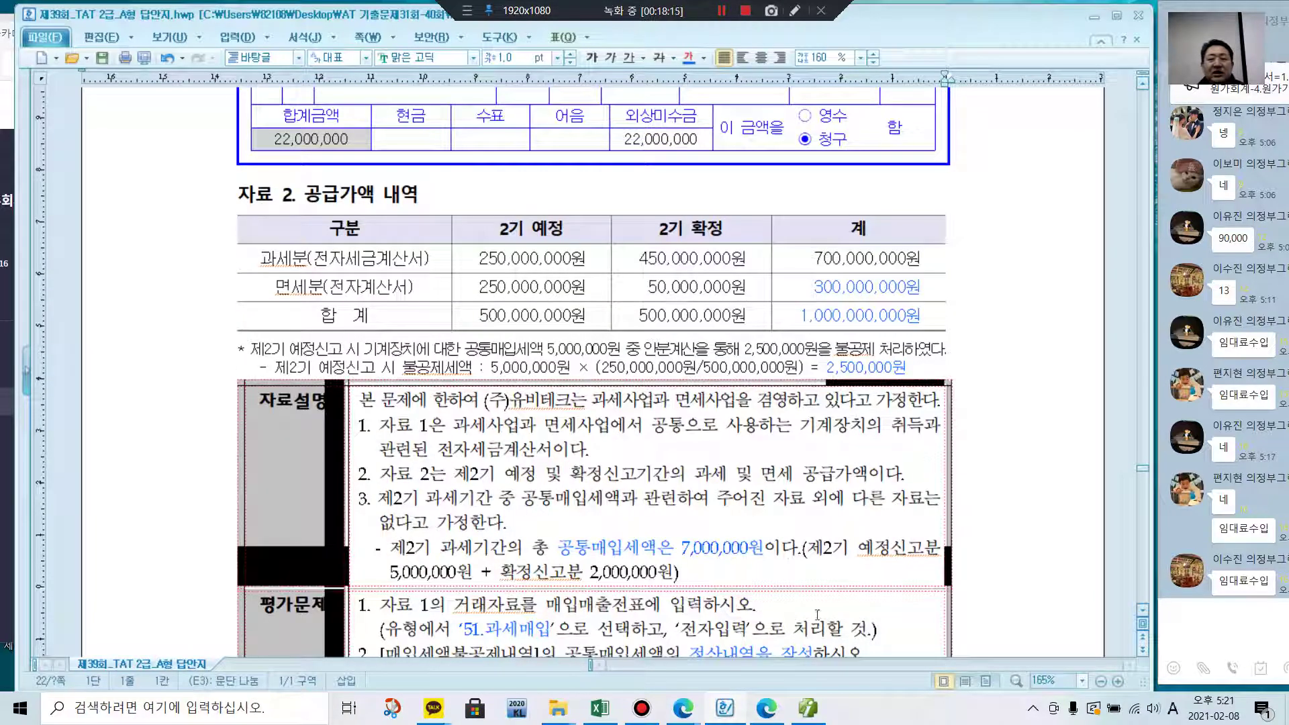
scroll(816, 565, "up", 2)
scroll(816, 564, "down", 2)
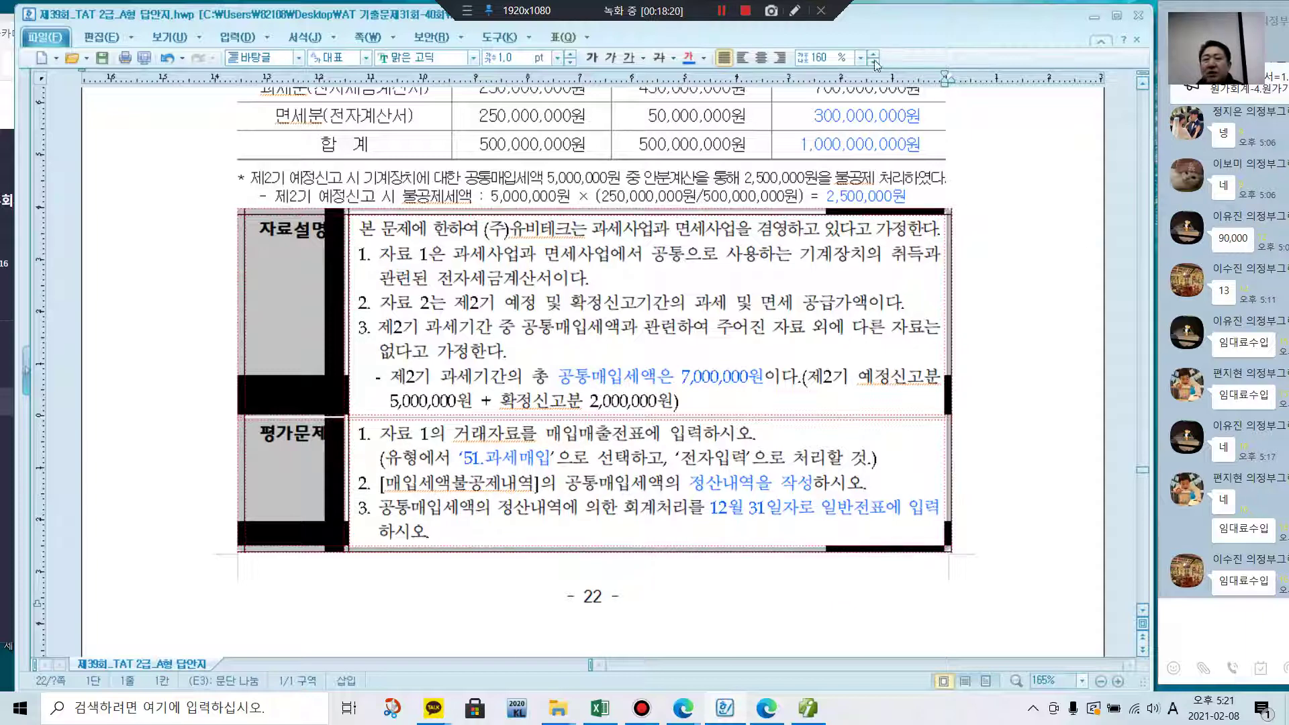
left_click(795, 10)
left_click(1270, 61)
mouse_move(732, 513)
left_mouse_down()
mouse_move(599, 457)
mouse_move(462, 542)
left_mouse_up()
mouse_move(473, 517)
left_mouse_down()
mouse_move(491, 557)
mouse_move(478, 575)
left_mouse_up()
mouse_move(498, 550)
left_mouse_down()
mouse_move(528, 542)
mouse_move(524, 570)
mouse_move(558, 555)
mouse_move(618, 571)
left_mouse_up()
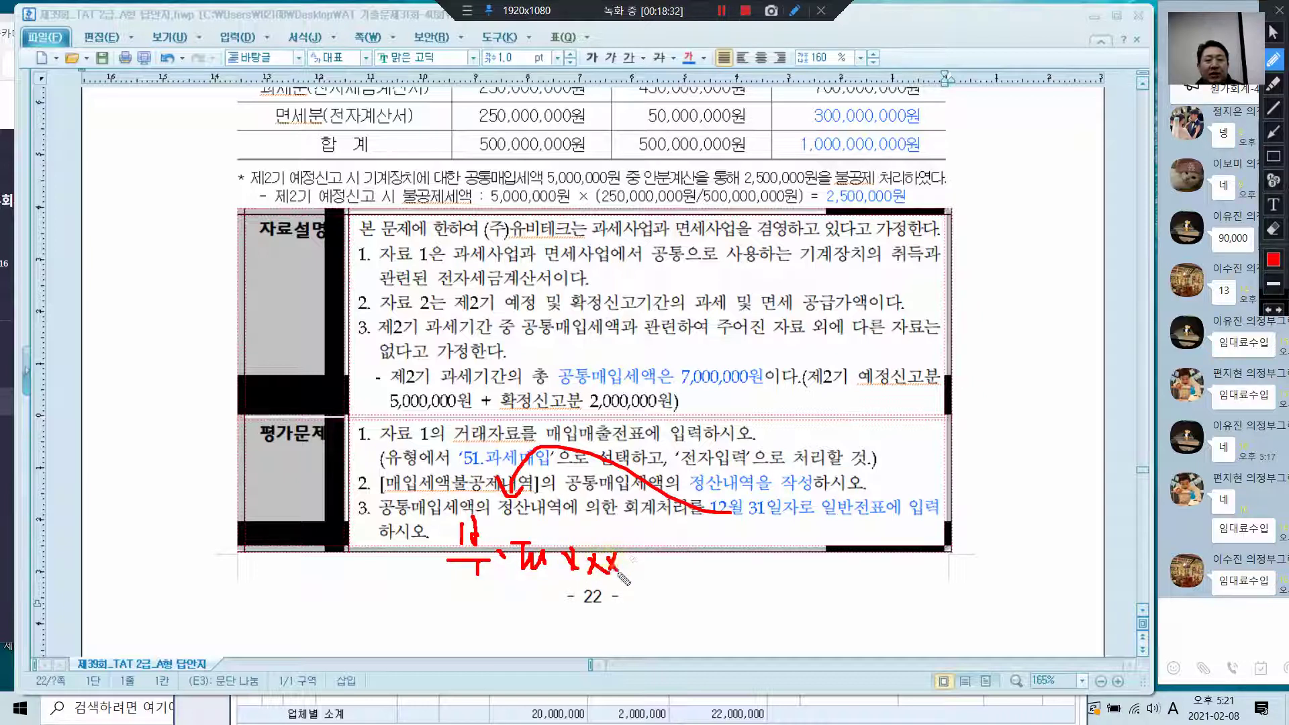
left_click_drag(683, 517, 671, 606)
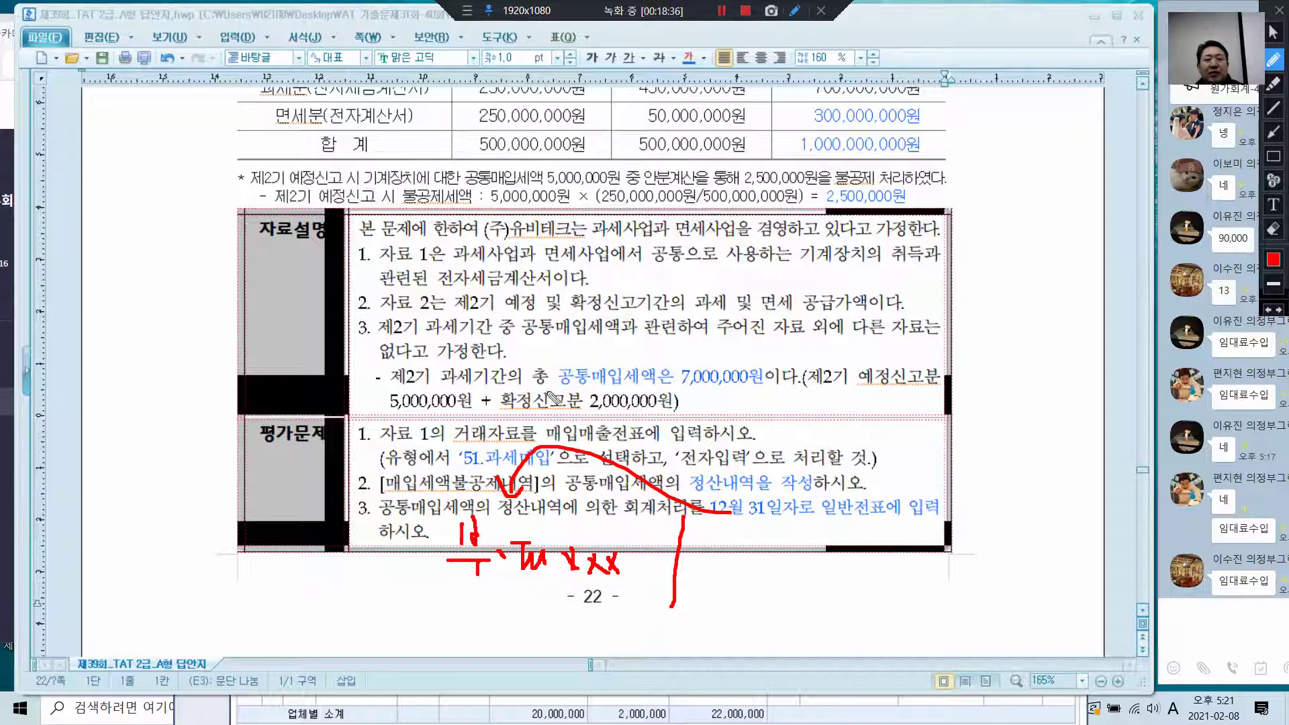
mouse_move(700, 543)
left_mouse_down()
mouse_move(707, 570)
mouse_move(731, 564)
mouse_move(732, 588)
left_mouse_up()
mouse_move(752, 543)
left_mouse_down()
mouse_move(754, 565)
mouse_move(777, 555)
mouse_move(781, 570)
mouse_move(823, 550)
left_mouse_up()
mouse_move(820, 552)
left_mouse_down()
mouse_move(811, 572)
mouse_move(827, 571)
left_mouse_up()
mouse_move(836, 531)
left_mouse_down()
mouse_move(837, 558)
mouse_move(846, 545)
left_mouse_up()
mouse_move(843, 565)
left_mouse_down()
mouse_move(838, 581)
mouse_move(857, 539)
left_mouse_up()
mouse_move(847, 545)
left_mouse_down()
mouse_move(867, 544)
mouse_move(850, 577)
mouse_move(872, 578)
mouse_move(877, 594)
mouse_move(900, 580)
left_mouse_up()
mouse_move(900, 568)
left_mouse_down()
mouse_move(889, 580)
mouse_move(921, 580)
left_mouse_up()
mouse_move(919, 568)
left_mouse_down()
mouse_move(909, 581)
mouse_move(937, 583)
mouse_move(927, 583)
left_mouse_up()
left_click(1278, 13)
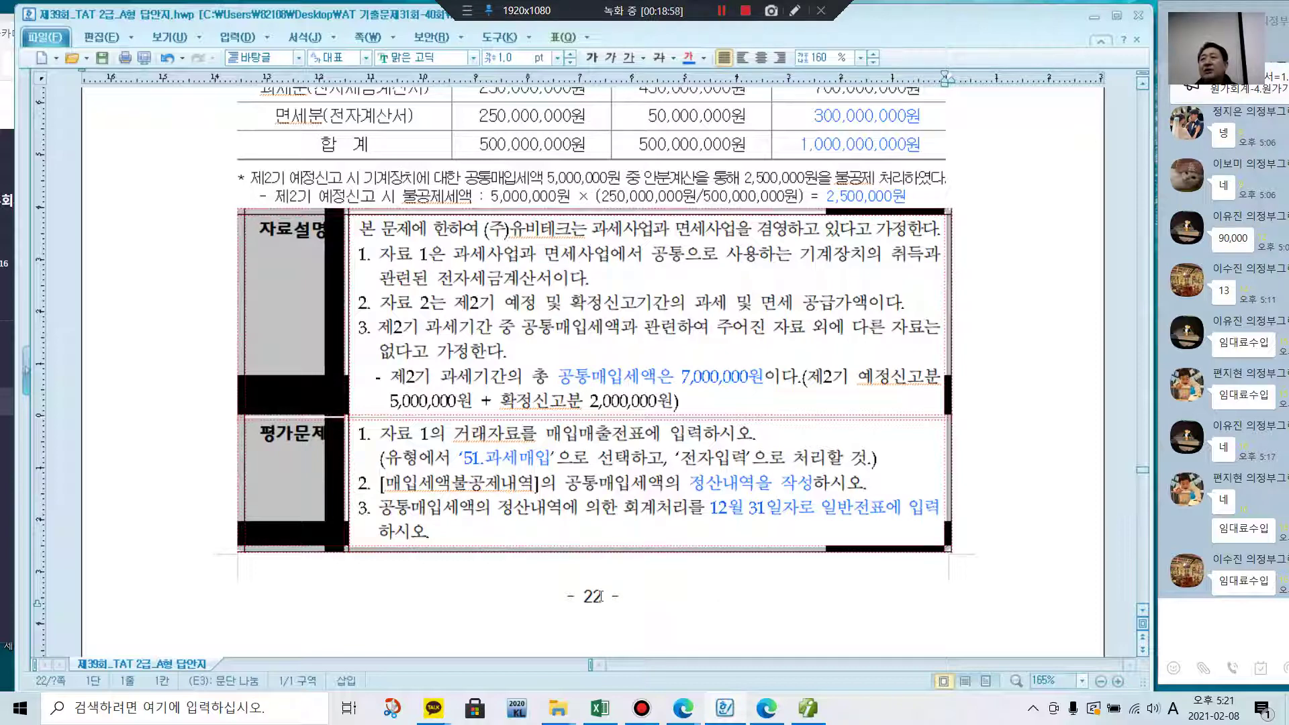
- Switch to 더존 iPlus, move its window up, and open 매입세액불공제내역 from 부가가치세 I
left_click(809, 715)
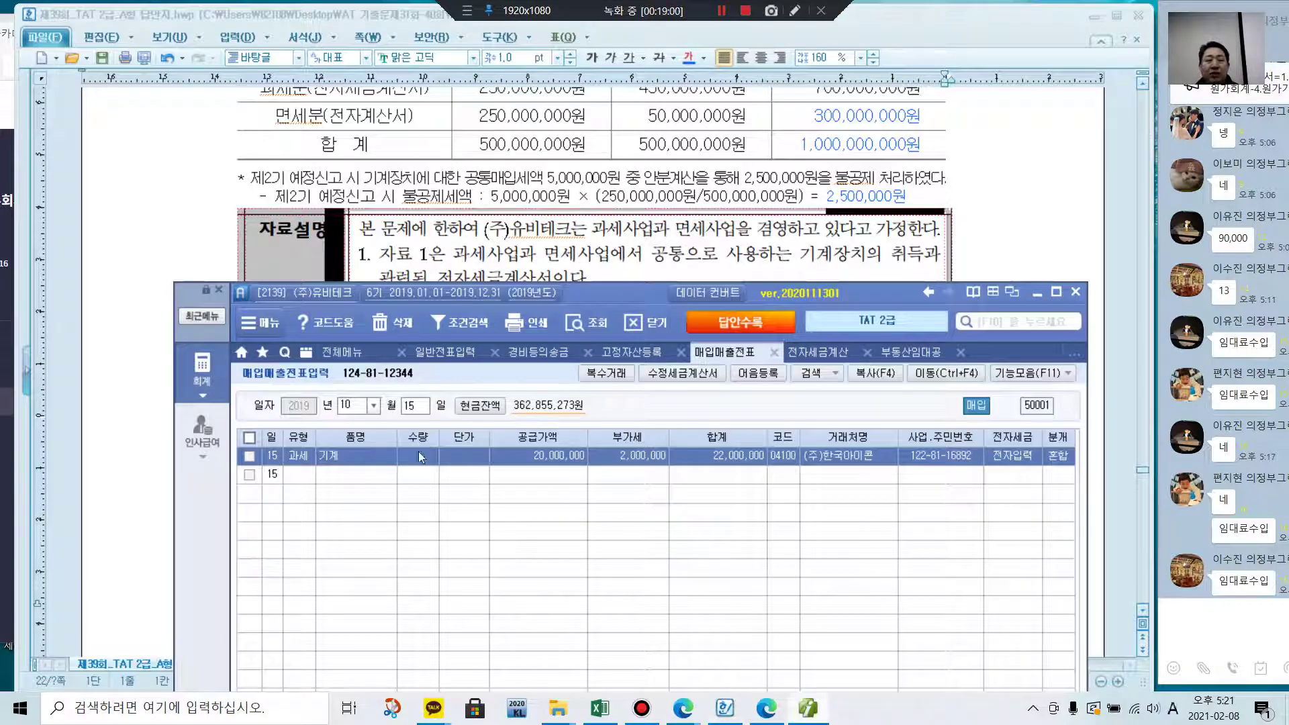
left_click(356, 354)
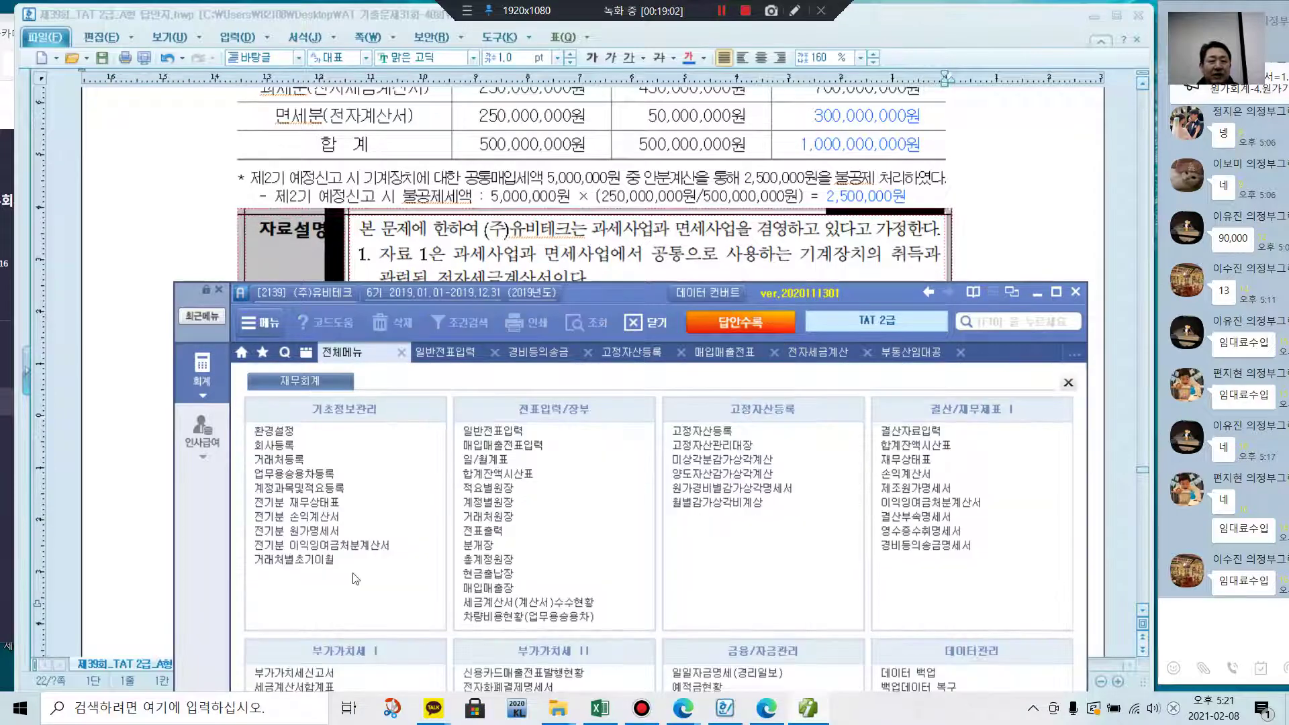
left_click_drag(546, 301, 568, 147)
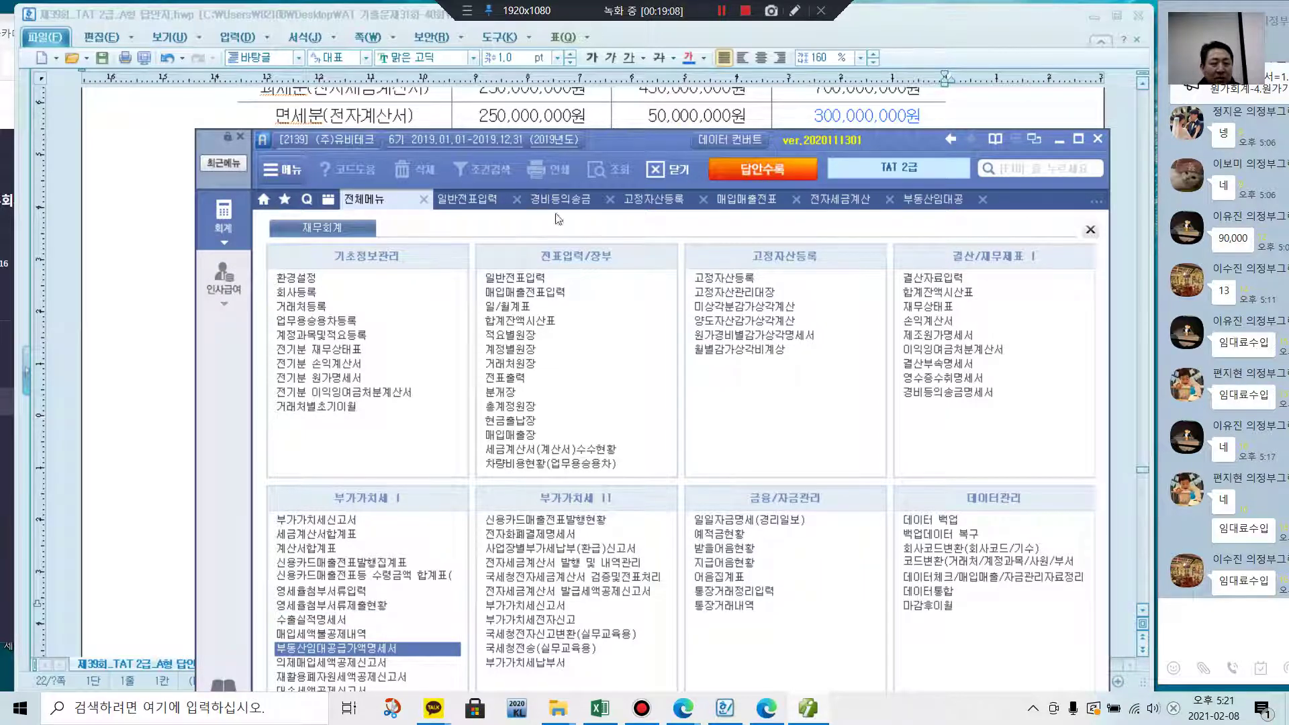
left_click_drag(599, 143, 620, 87)
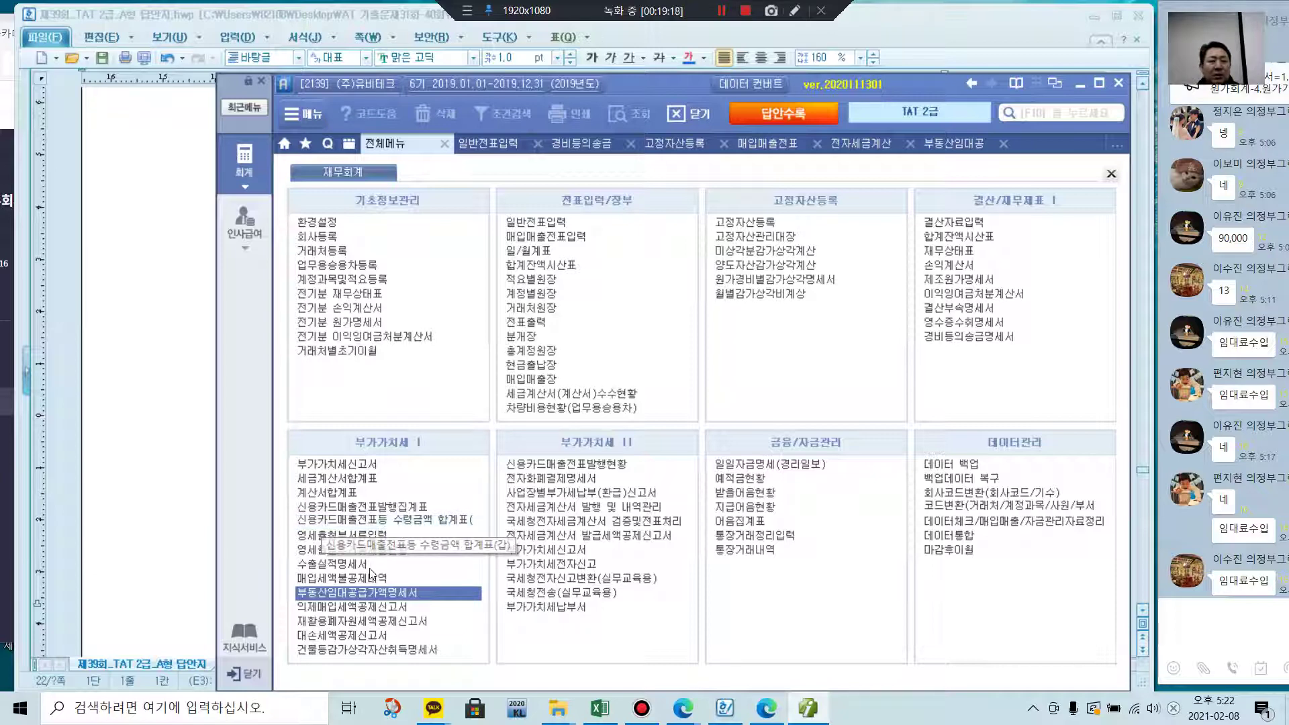
left_click(334, 579)
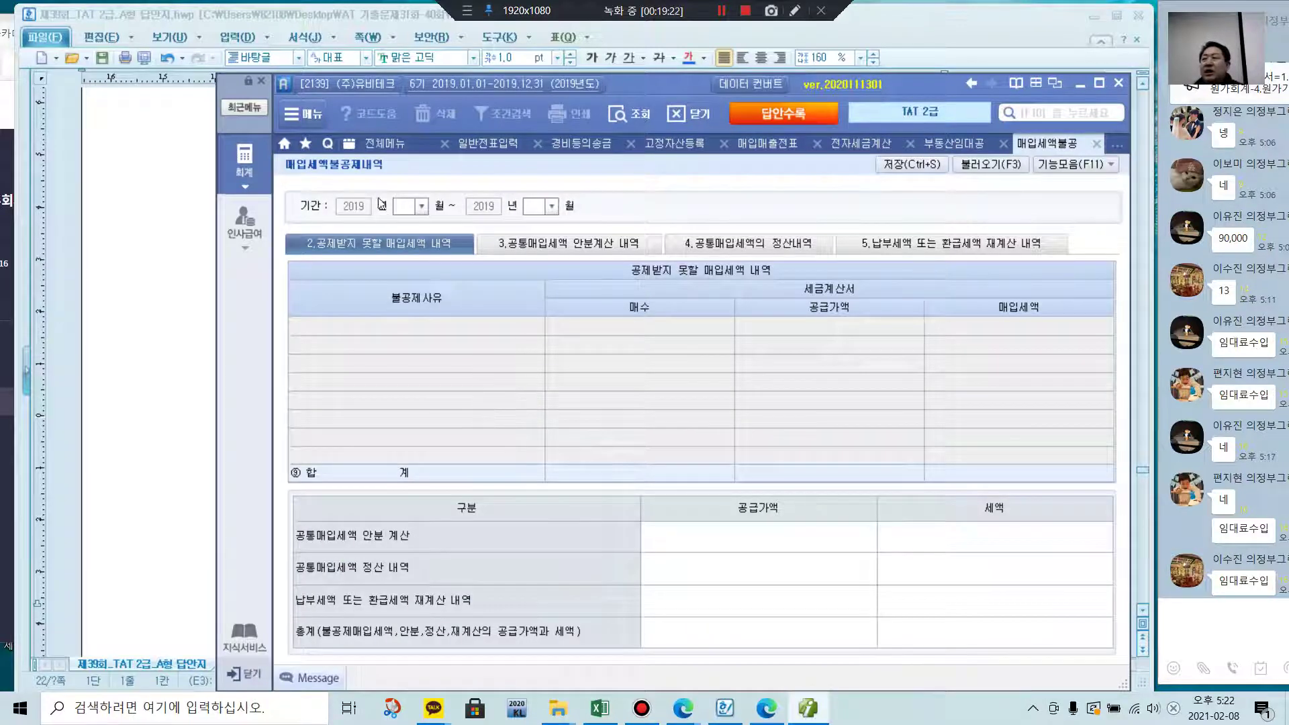
- Set the 매입세액불공제내역 period to October through December 2019
left_click(420, 206)
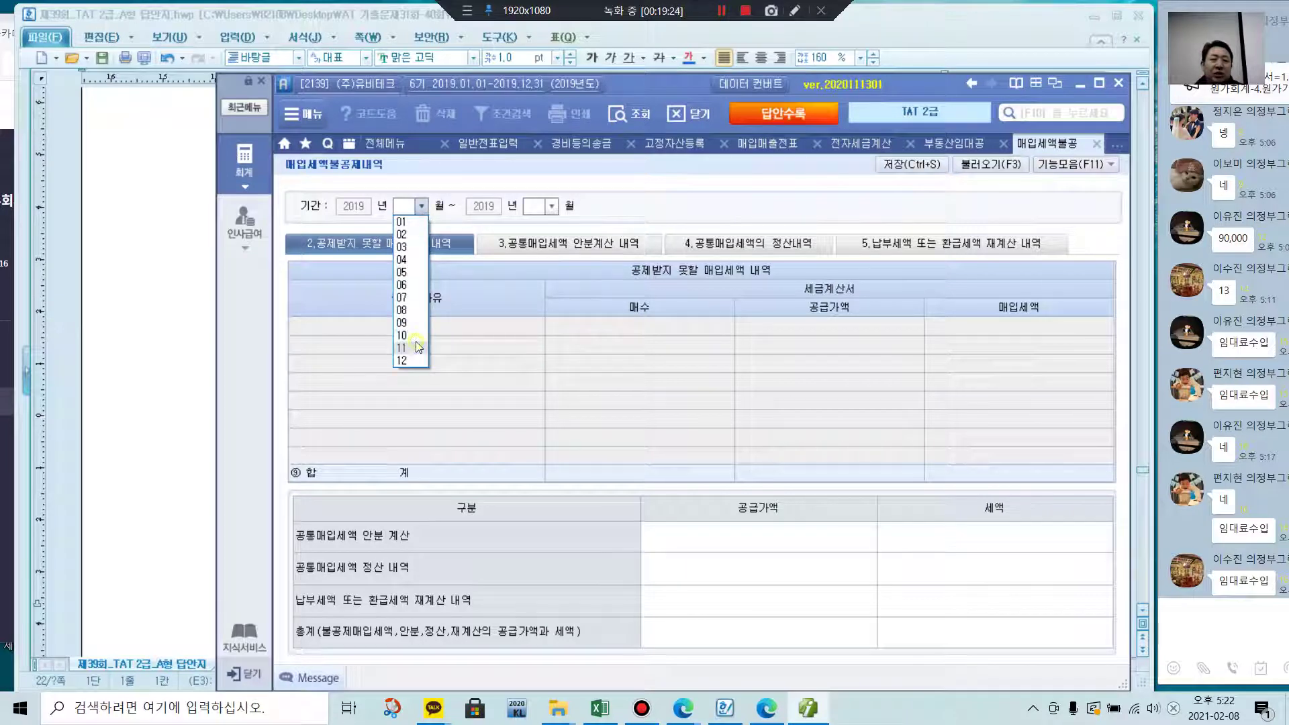
left_click(416, 347)
left_click(421, 207)
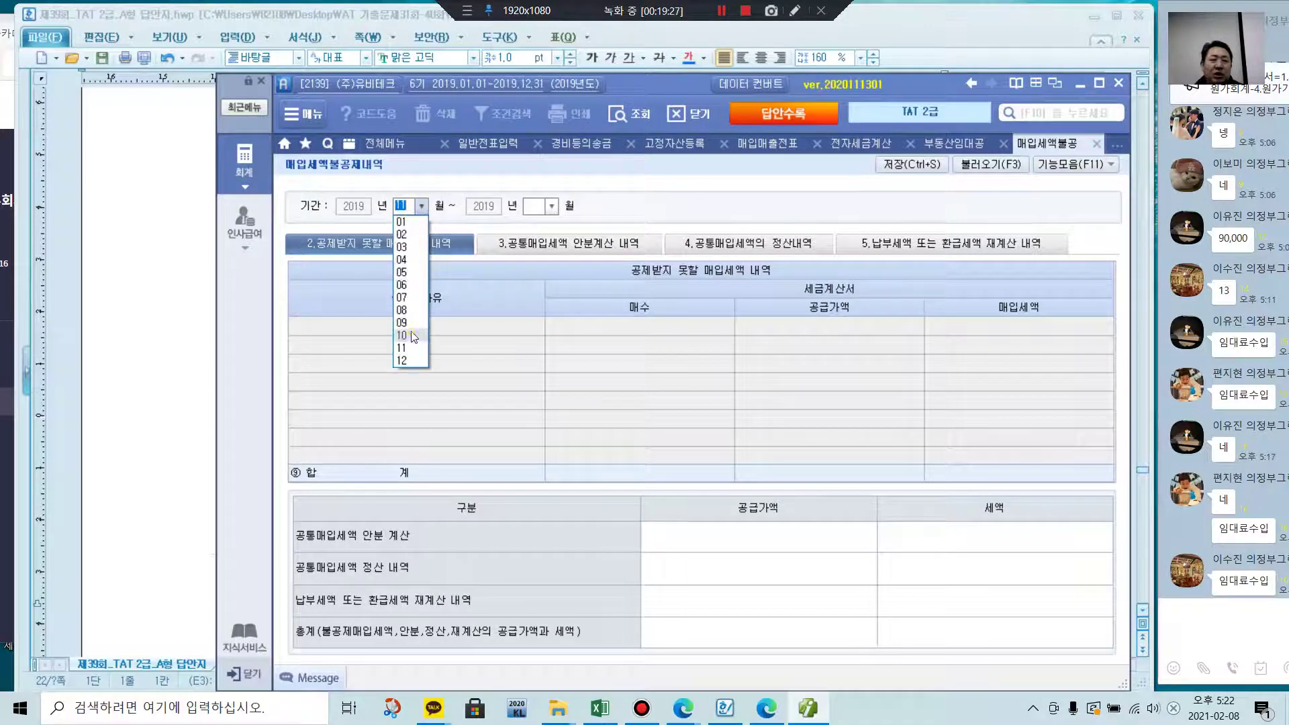
left_click(411, 336)
left_click(550, 210)
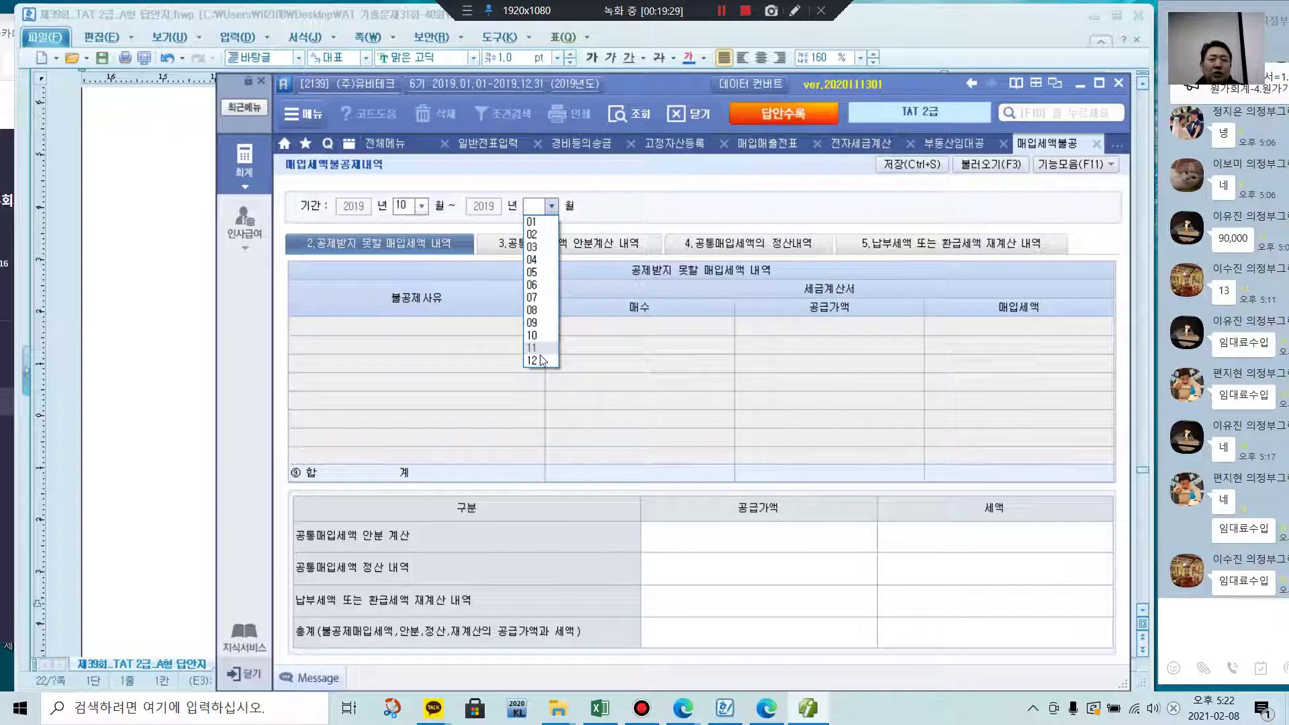
left_click(537, 360)
- Open 4.공통매입세액의 정산내역 and choose formula 1, 면세공급가액기준, for the first row
left_click(560, 243)
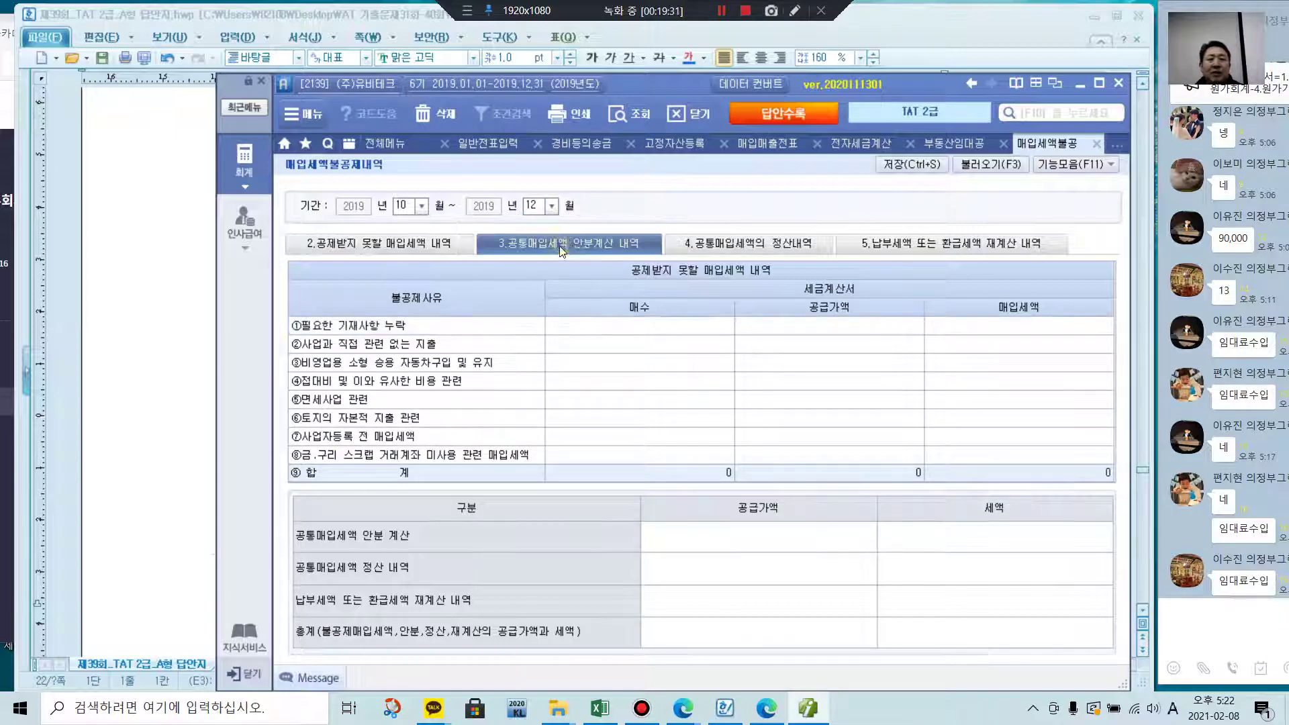
scroll(717, 239, "down", 1)
scroll(795, 254, "down", 1)
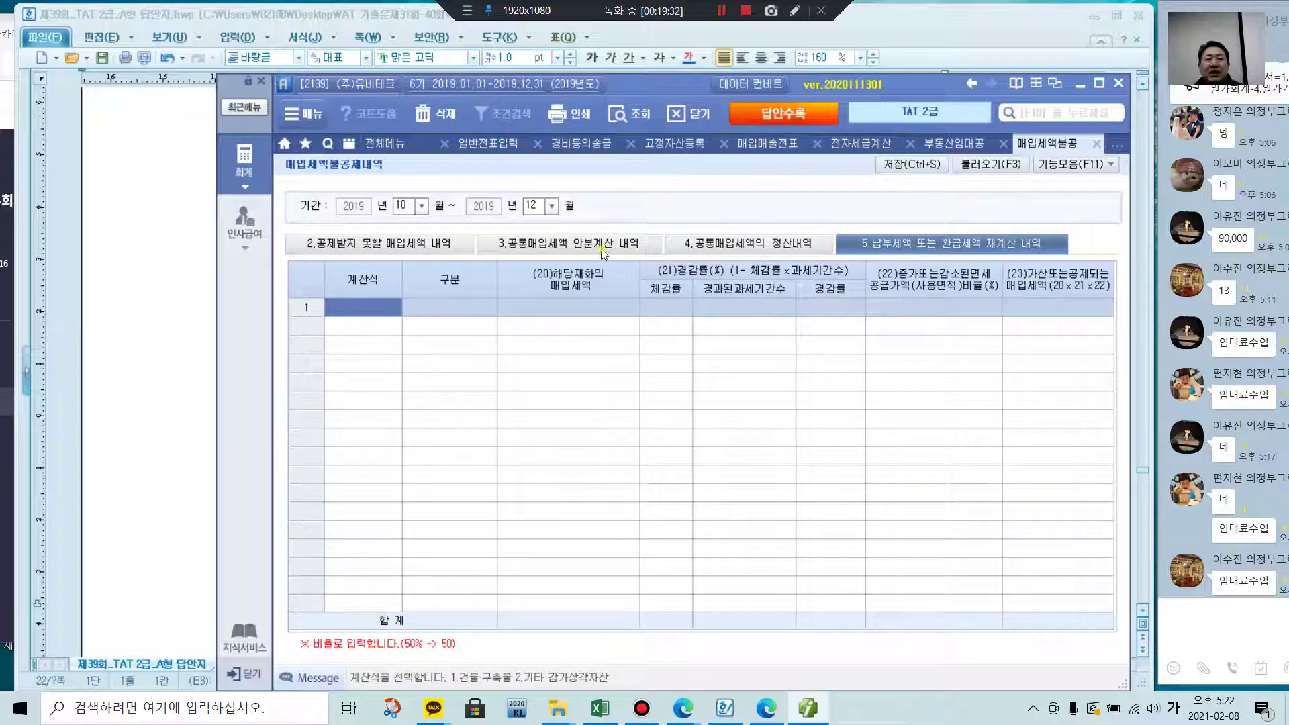
scroll(744, 243, "up", 2)
left_click(743, 243)
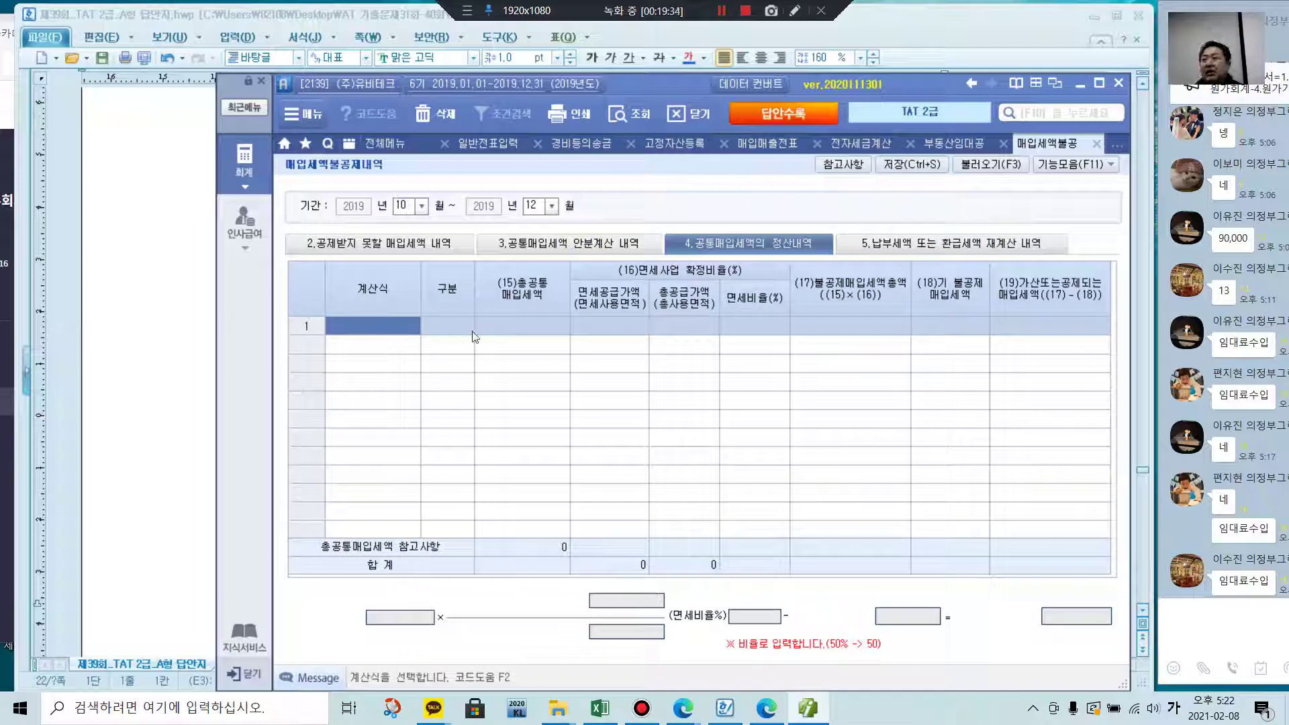
left_click(502, 317)
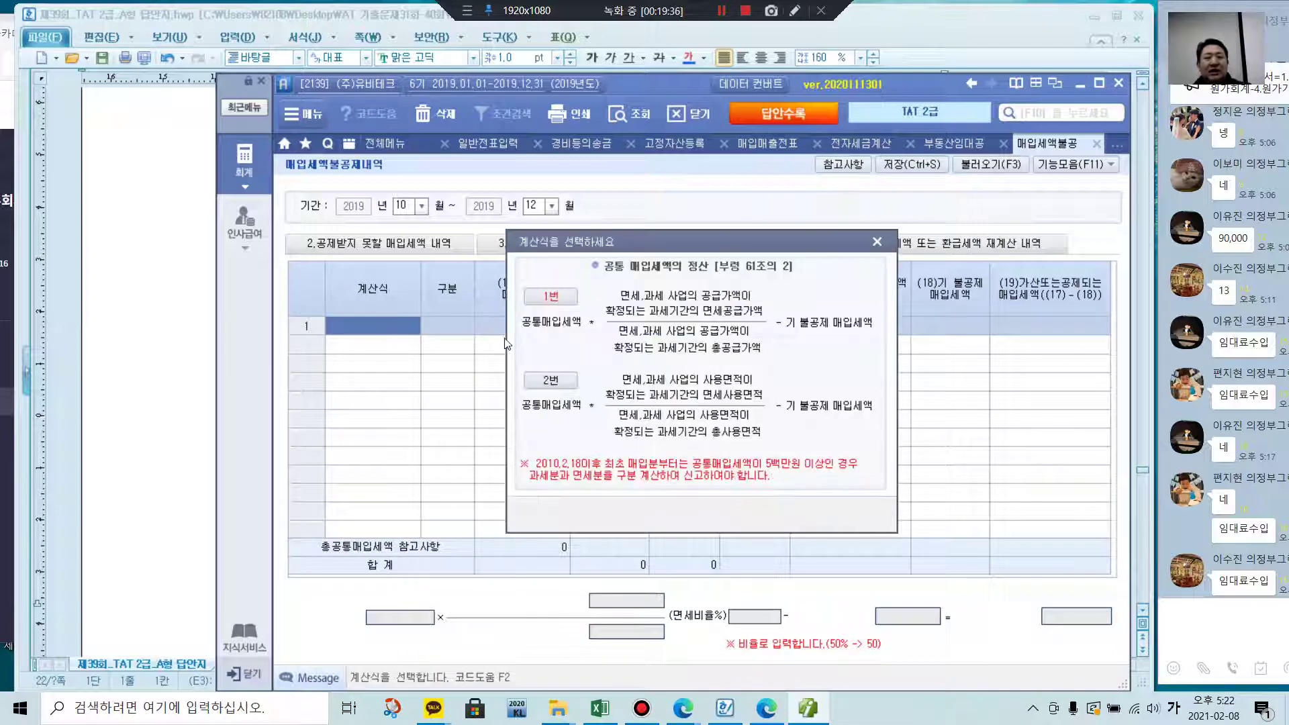
left_click(560, 301)
left_click(600, 386)
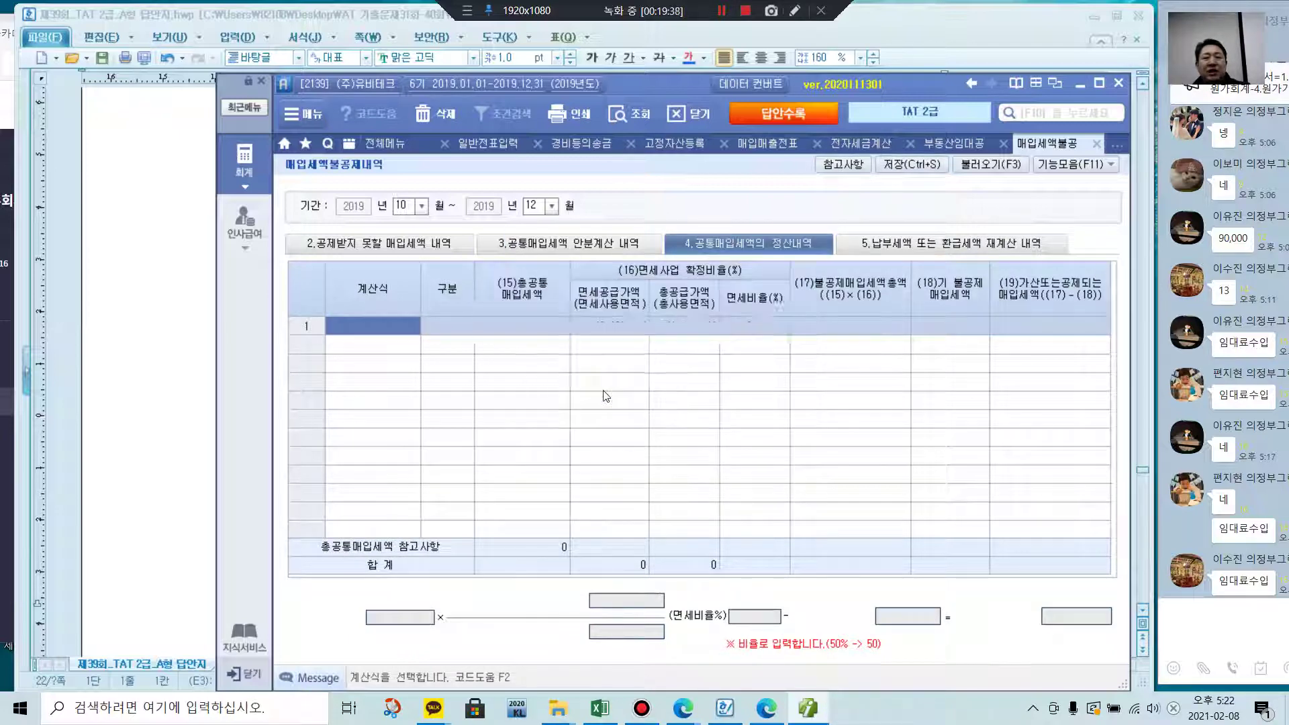
- Enter 7,000,000 as the (15)총공통매입세액 in row 1, moving the window down to reveal the problem text
left_click(537, 322)
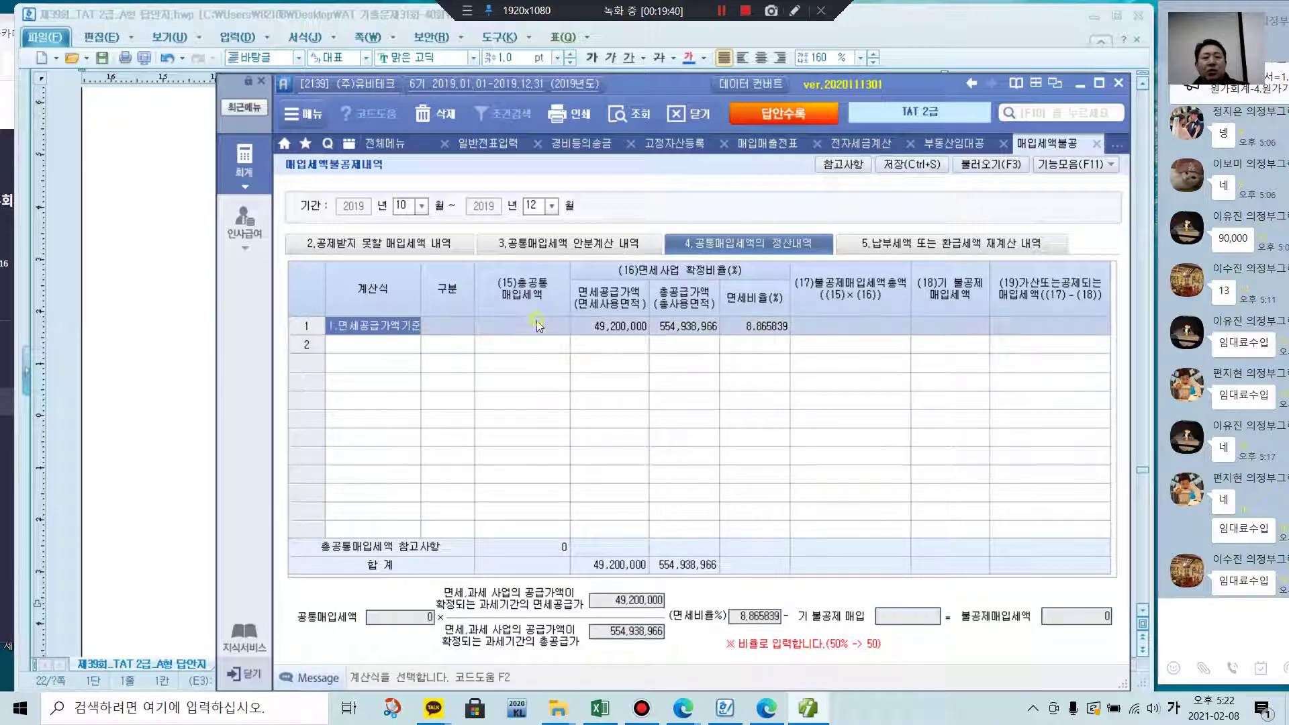
left_click(528, 331)
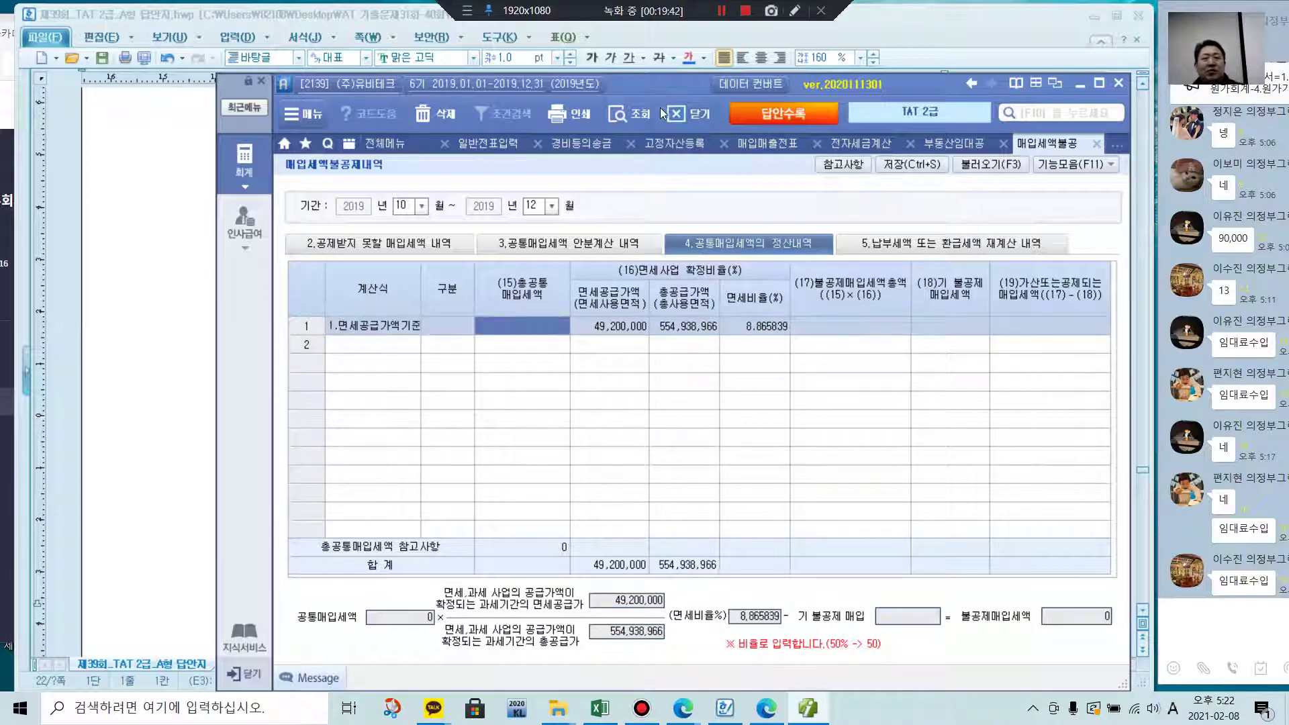
left_click_drag(660, 87, 647, 395)
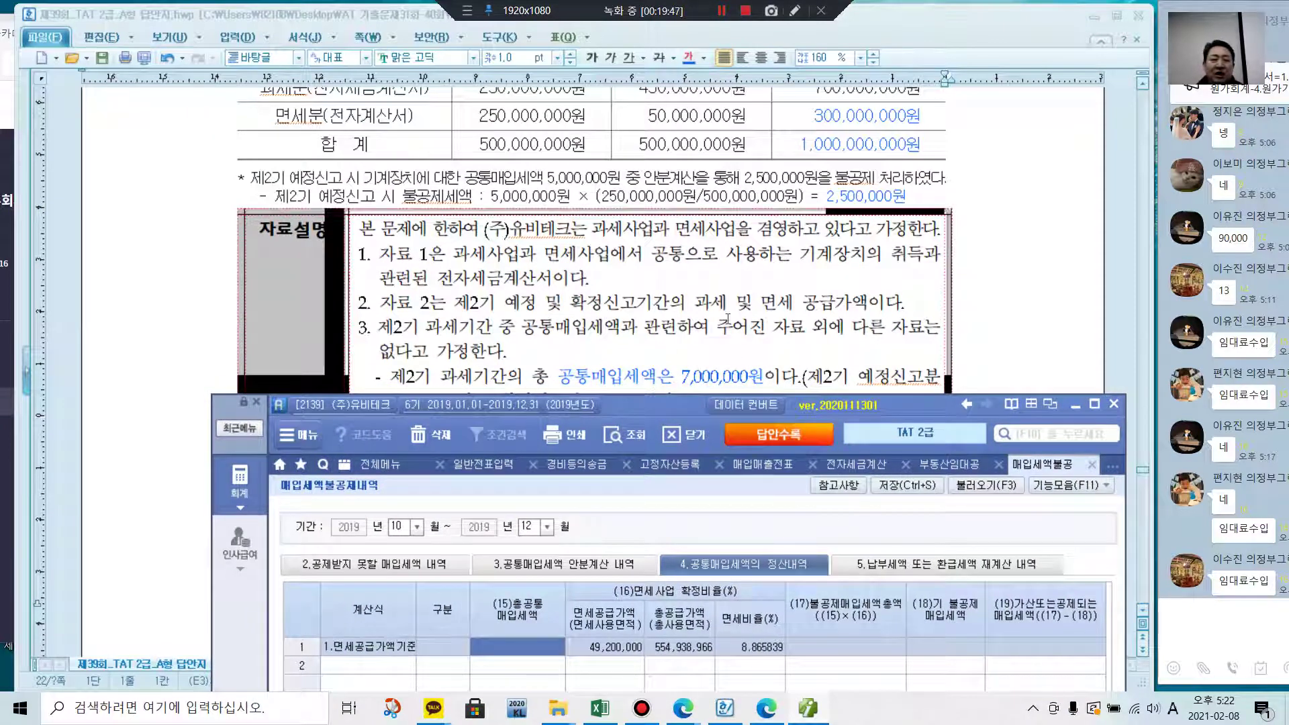
type("0000000")
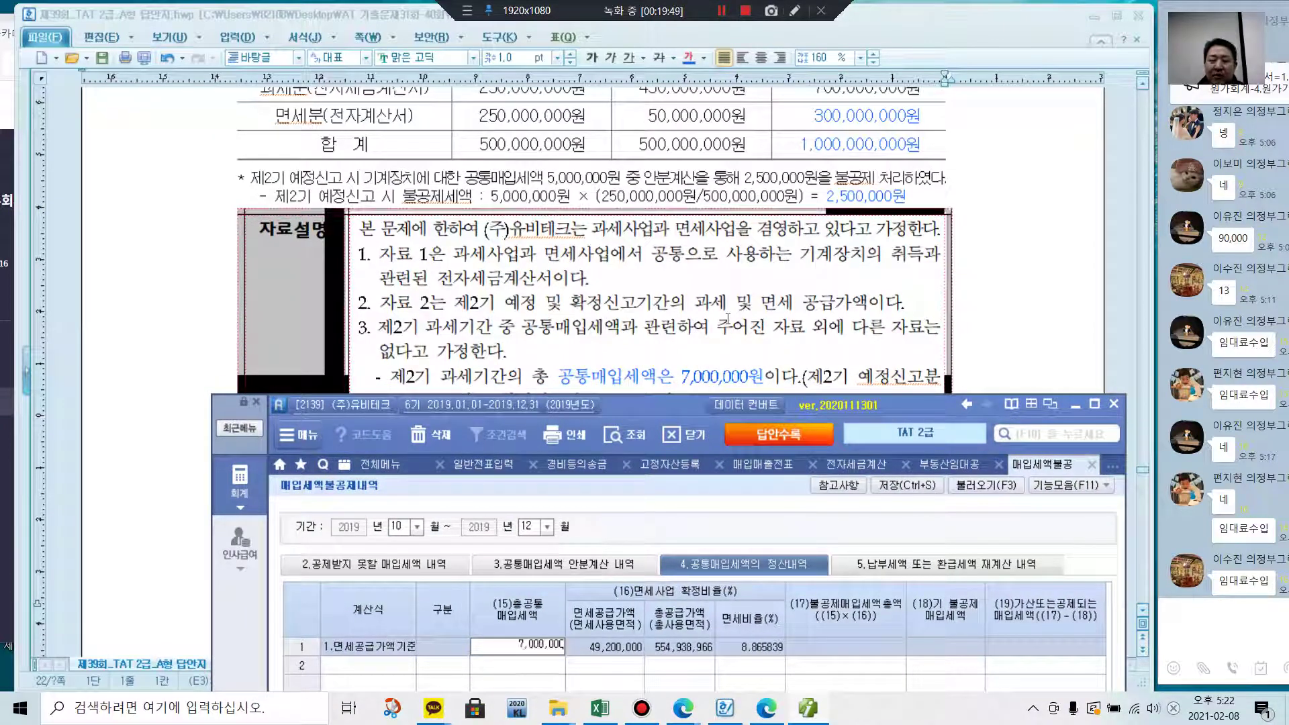
key("Return")
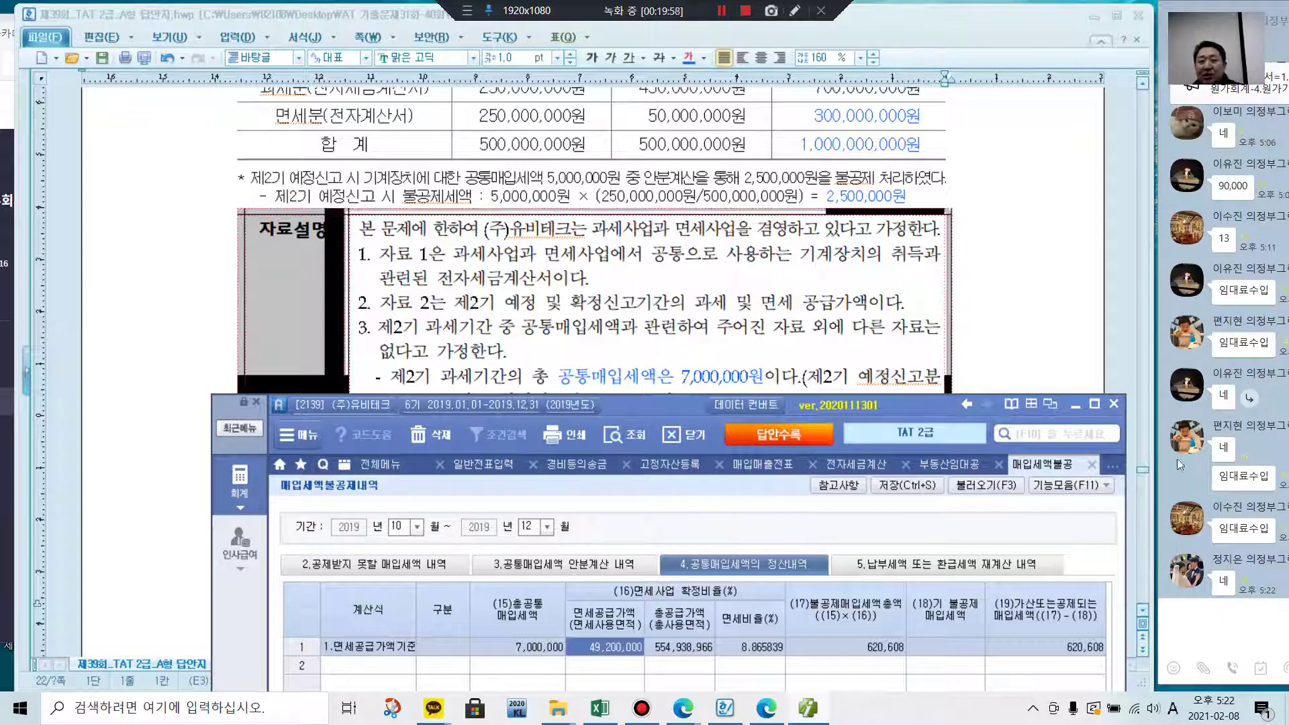
- Set row 1's 면세공급가액 to 300,000,000 and 총공급가액 to 1,000,000,000
left_click_drag(684, 405, 707, 173)
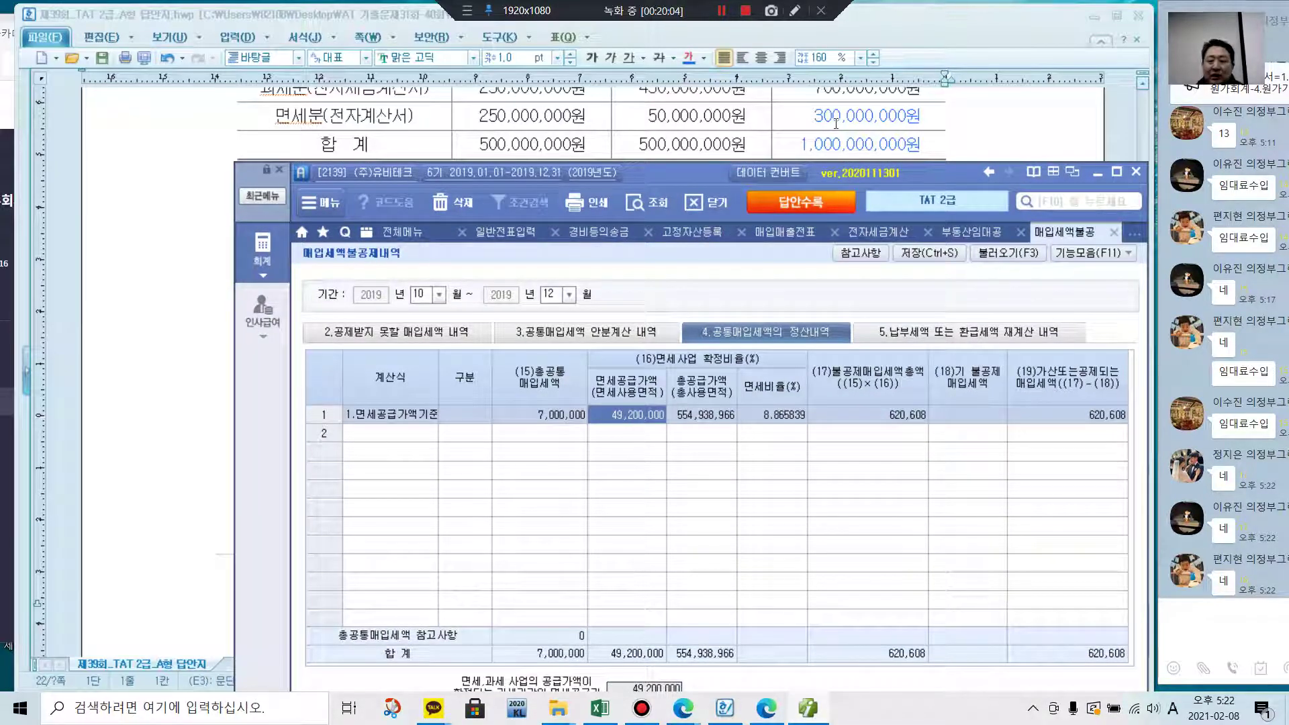
type("300,000,000")
key("Return")
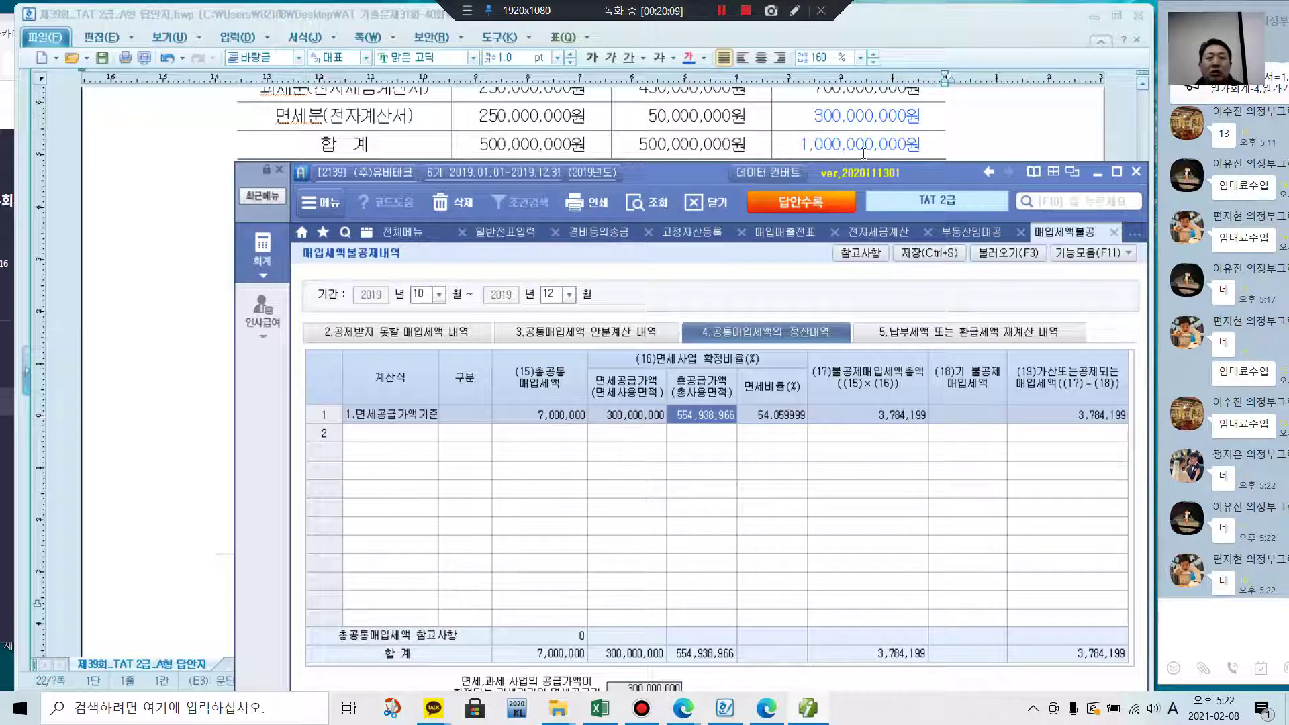
key("BackSpace")
type("000,000,000")
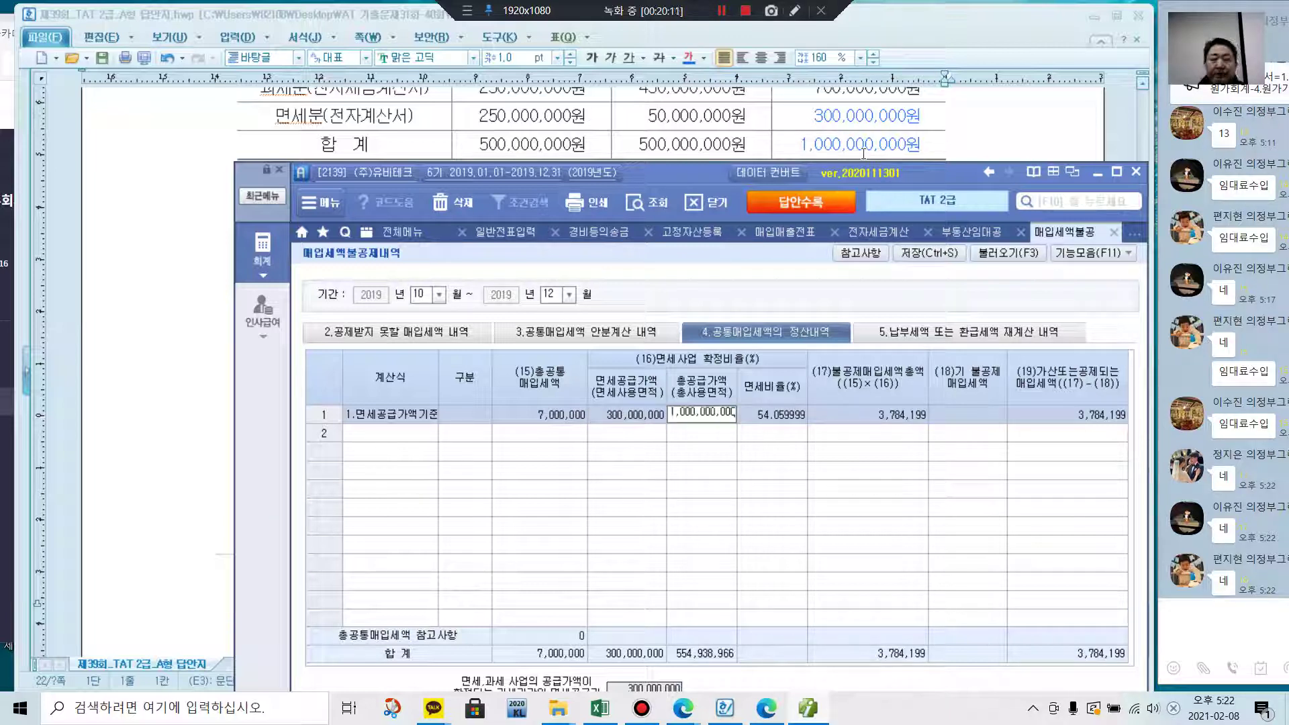
key("Return")
key("Return")
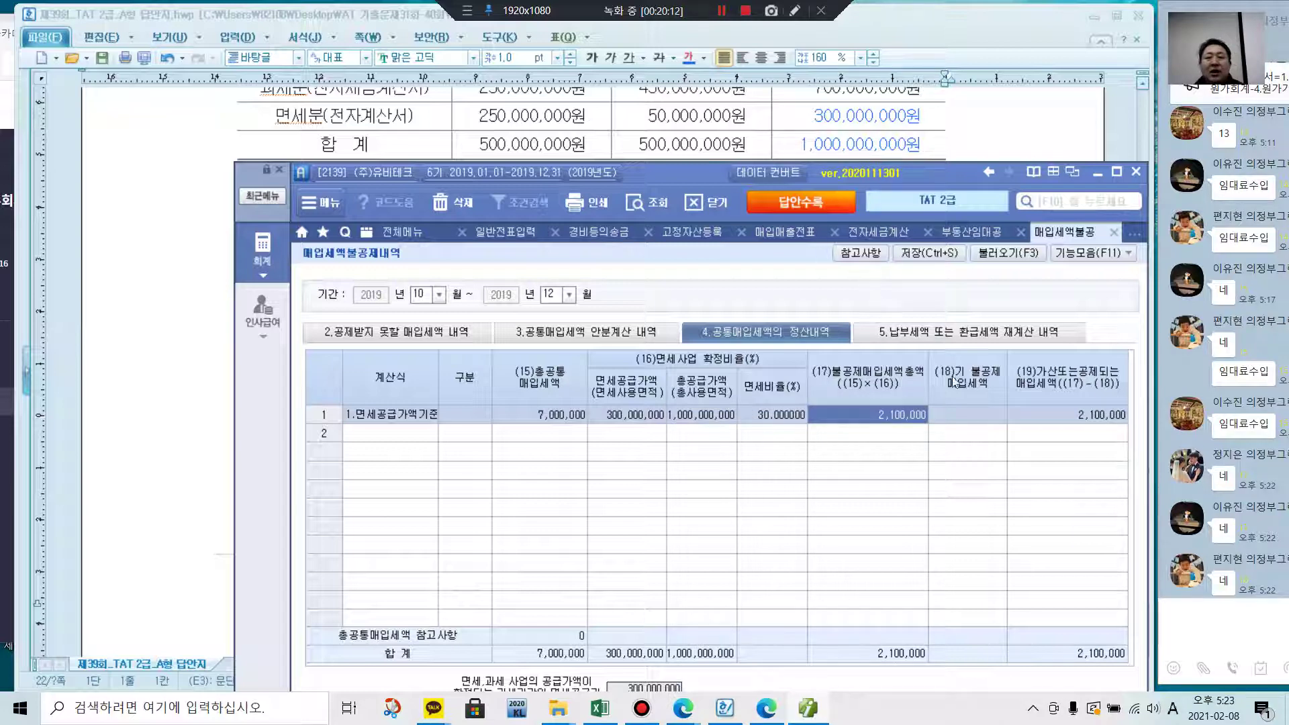
- Enter 2,500,000 as the (18)기 불공제매입세액 in row 1
key("Return")
left_click_drag(689, 183, 727, 439)
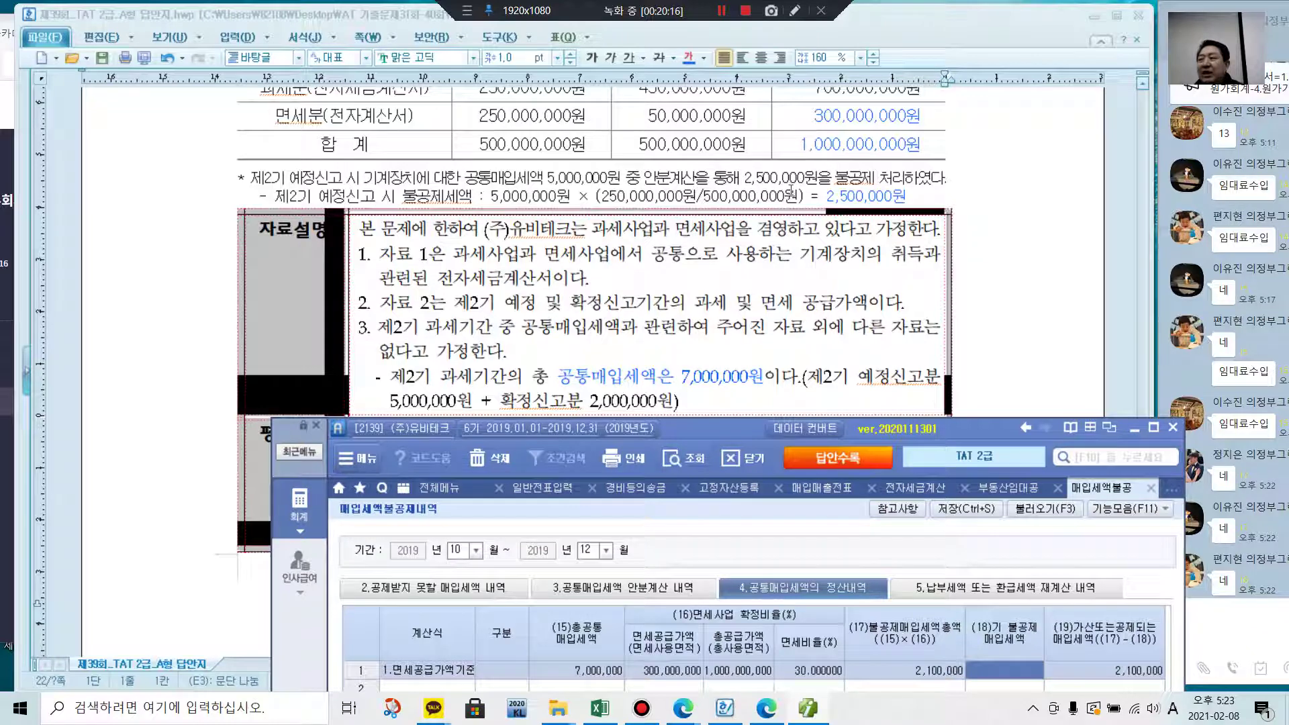
type("2500")
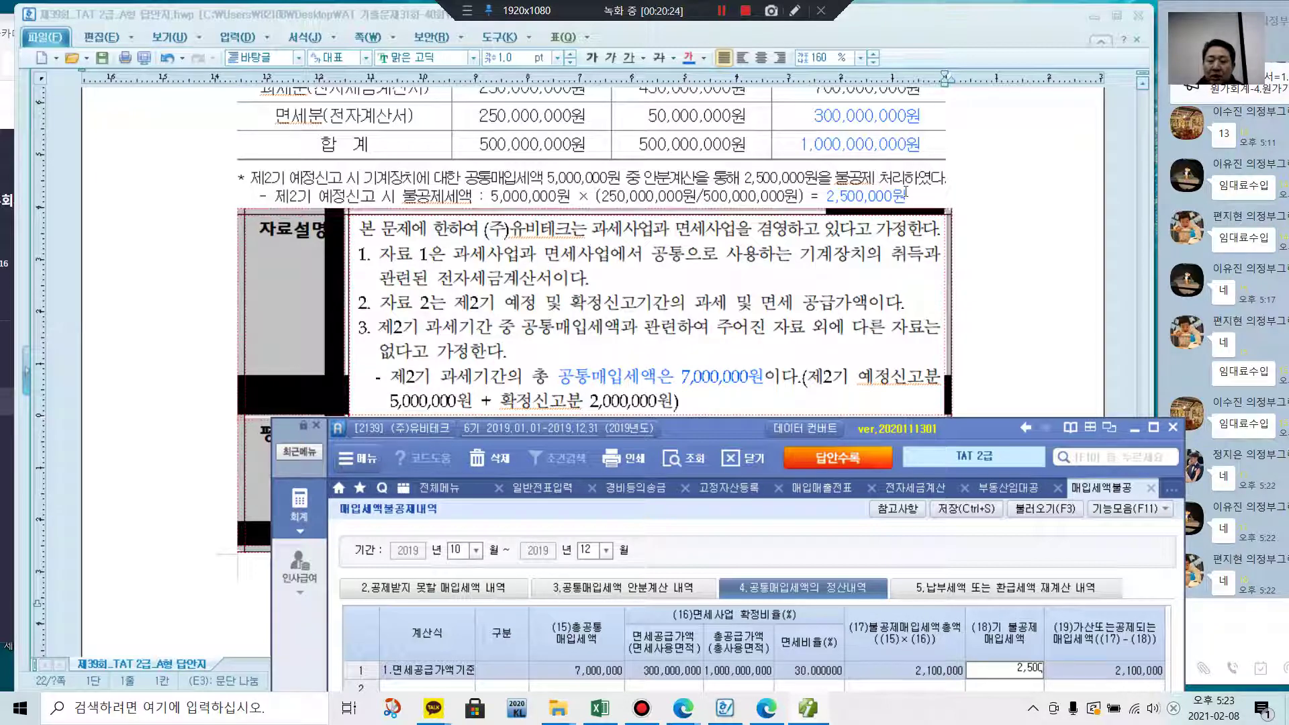
key("Return")
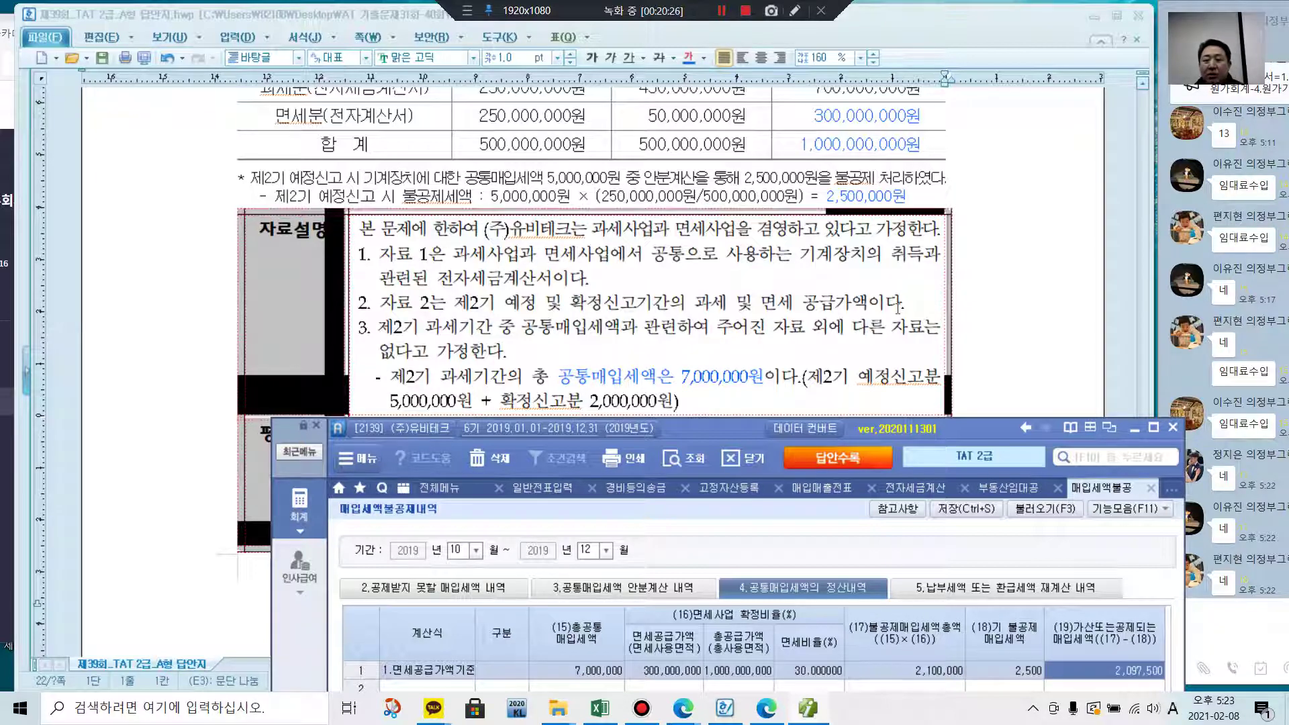
left_click(1021, 676)
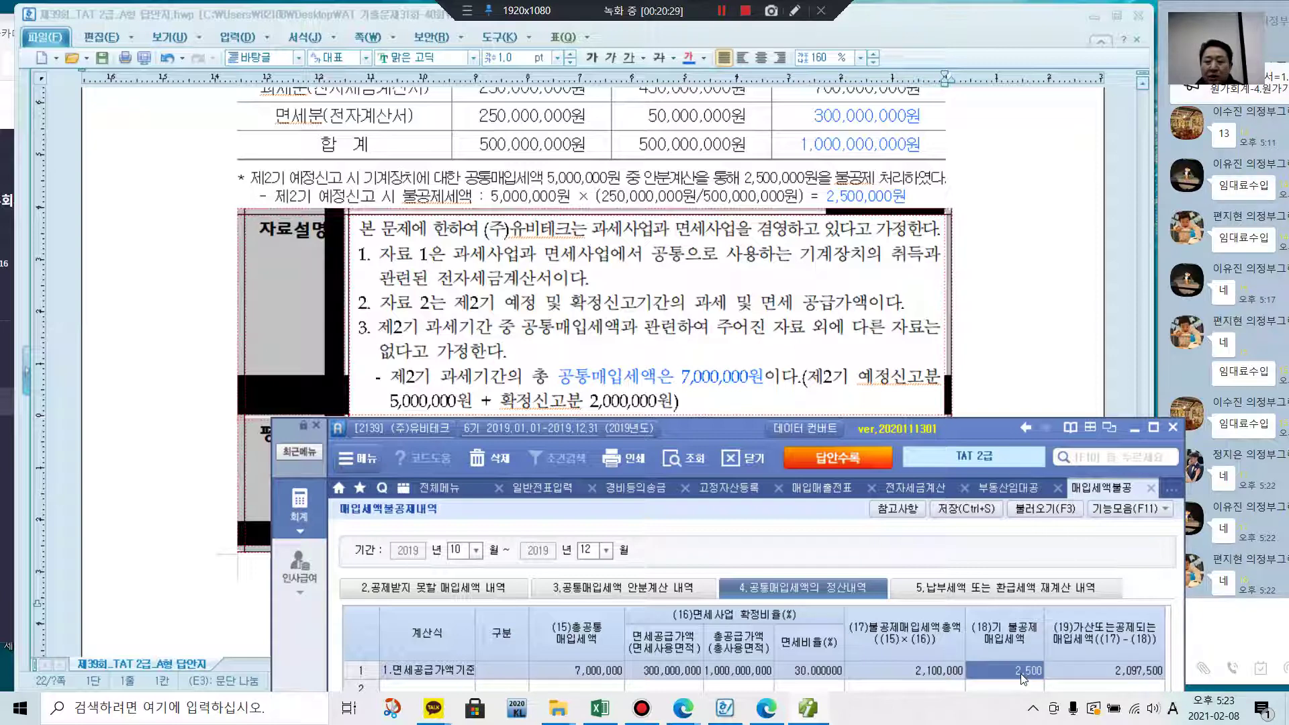
left_click(1021, 675)
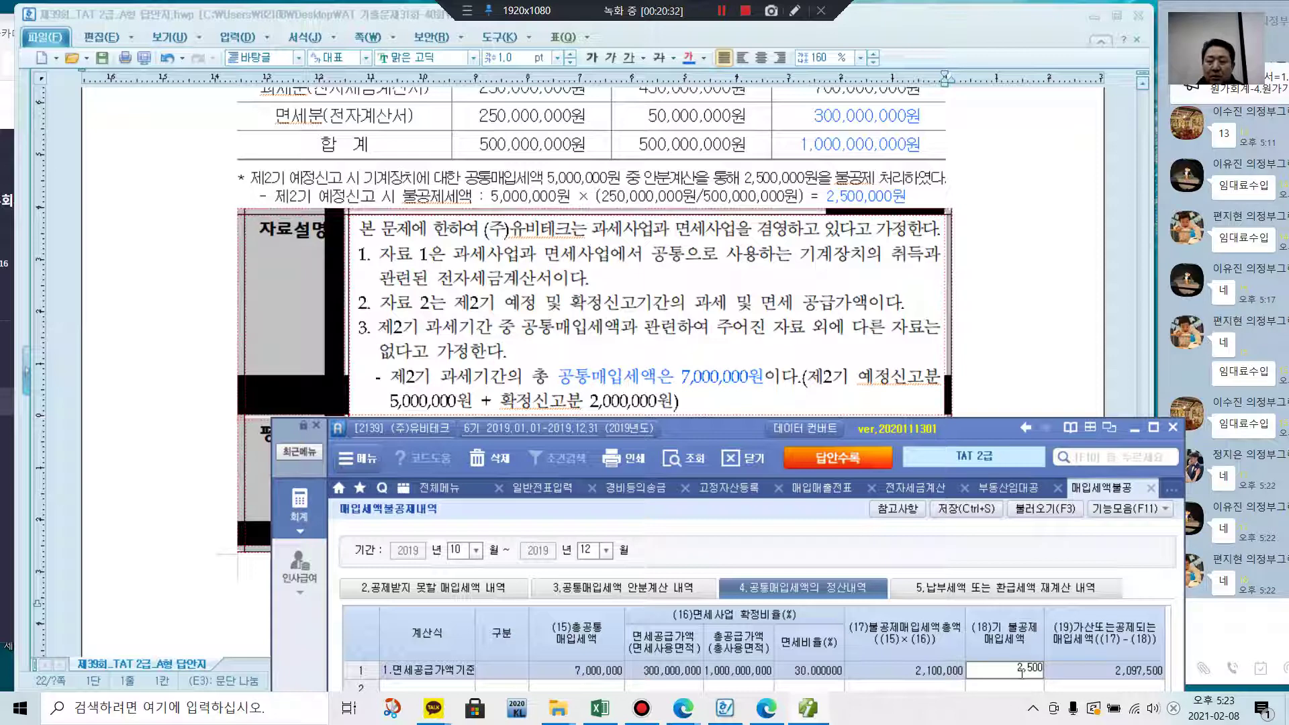
type("000")
key("Return")
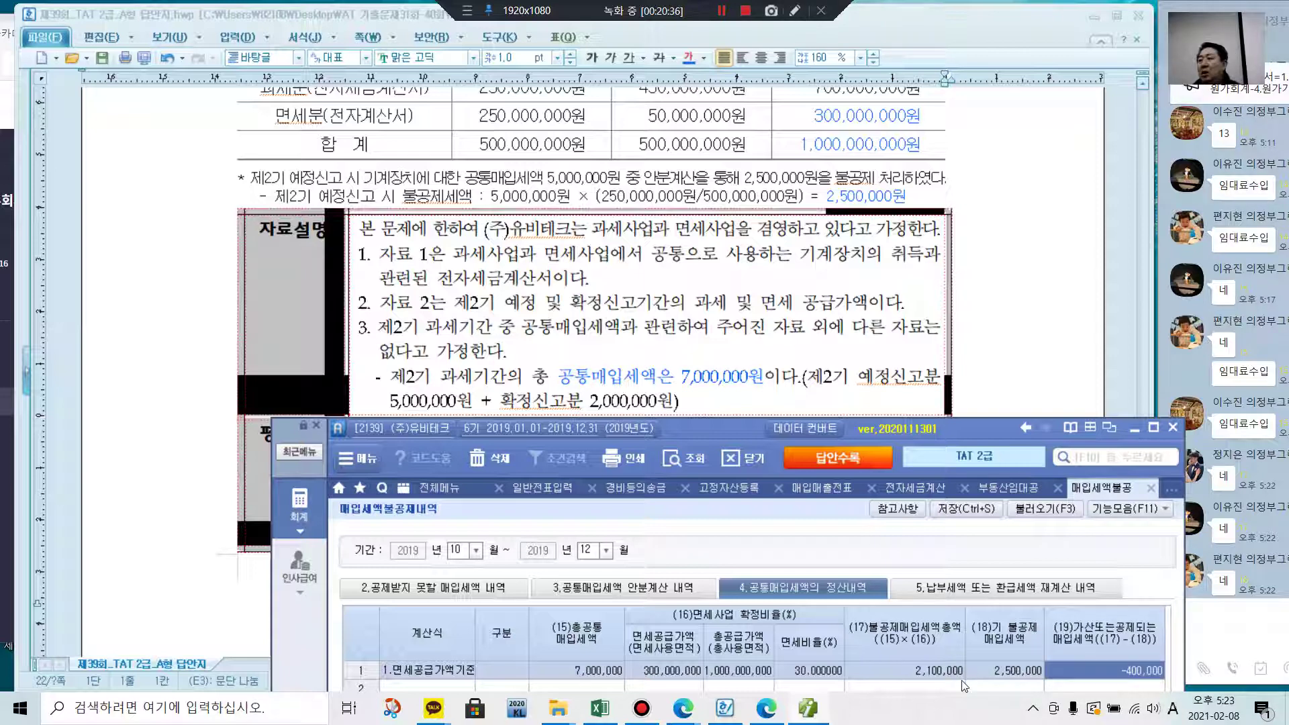
- Move the window up and circle row 1's (19)가산또는공제되는 매입세액 amount in red pen
left_click_drag(747, 429, 712, 235)
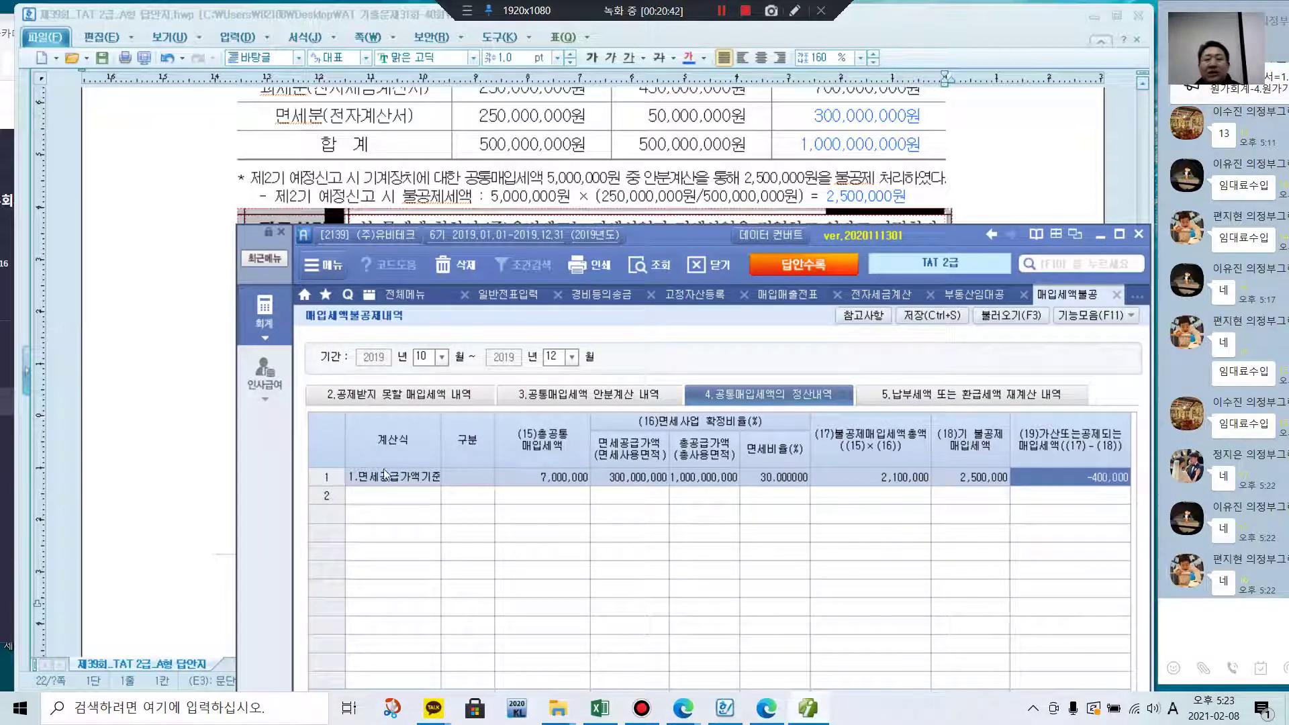
left_click_drag(677, 233, 594, 150)
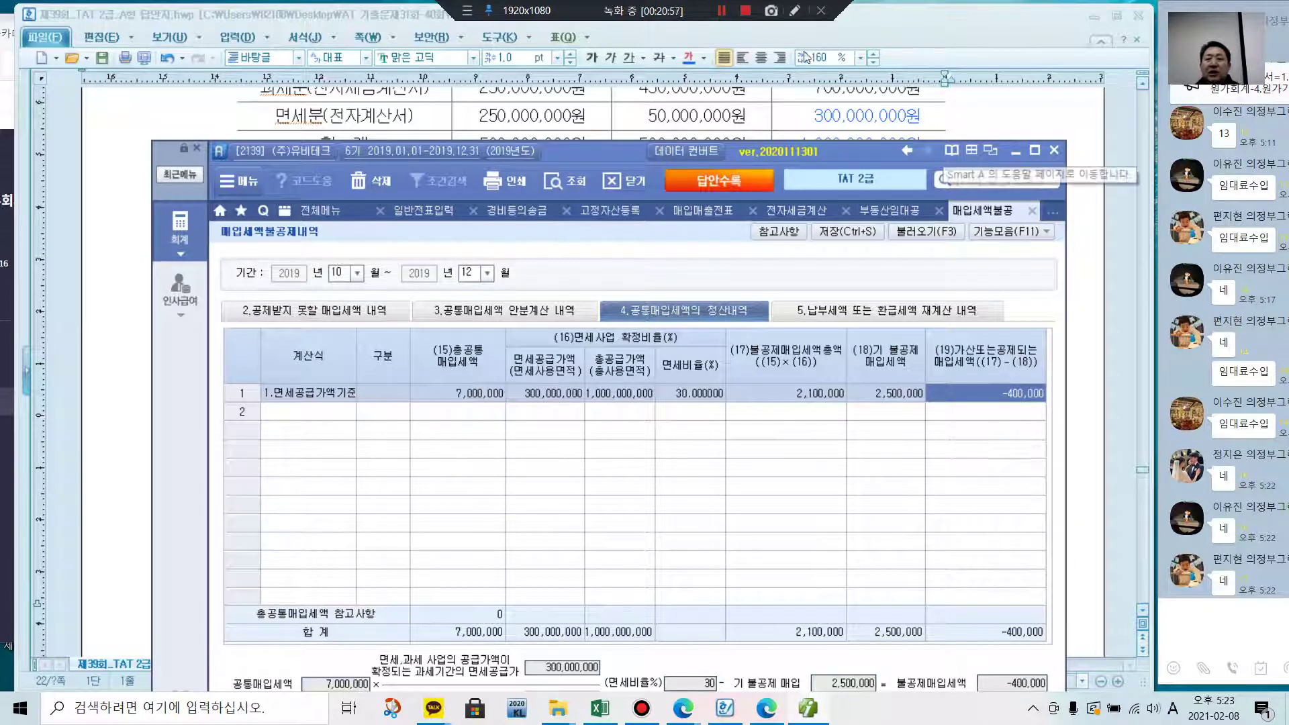
left_click(796, 13)
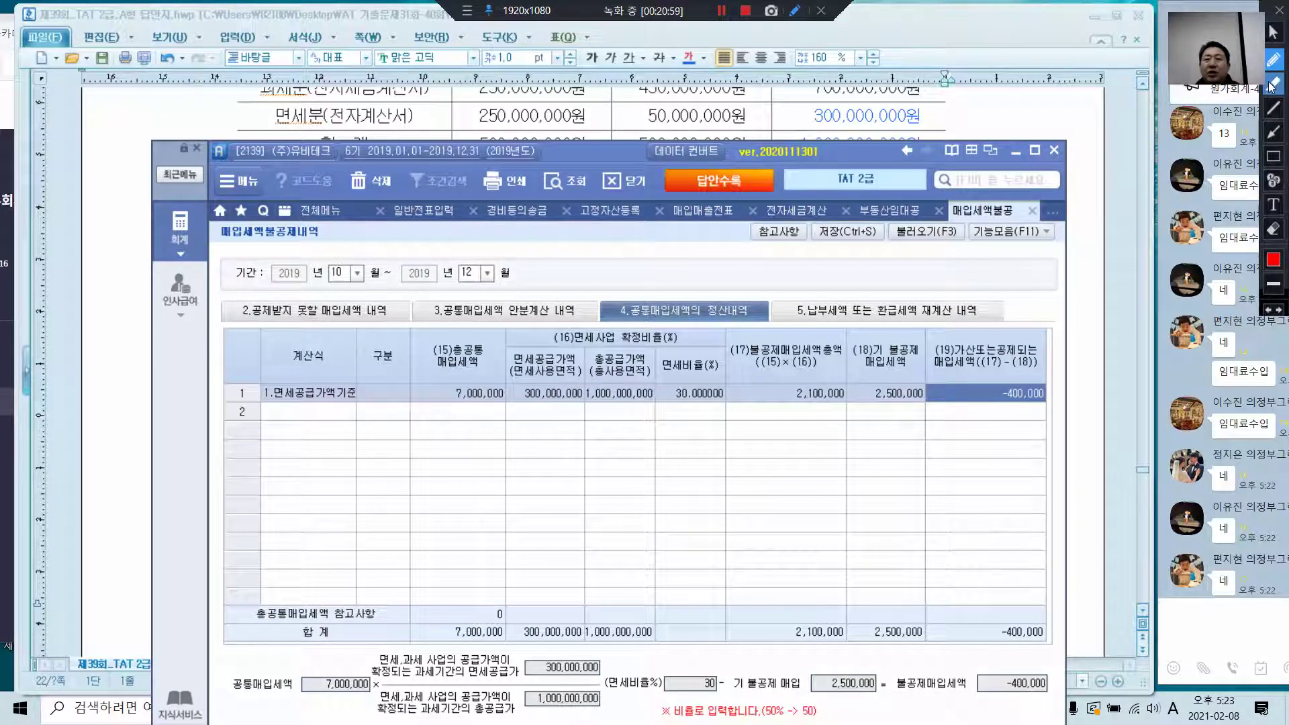
left_click(1271, 60)
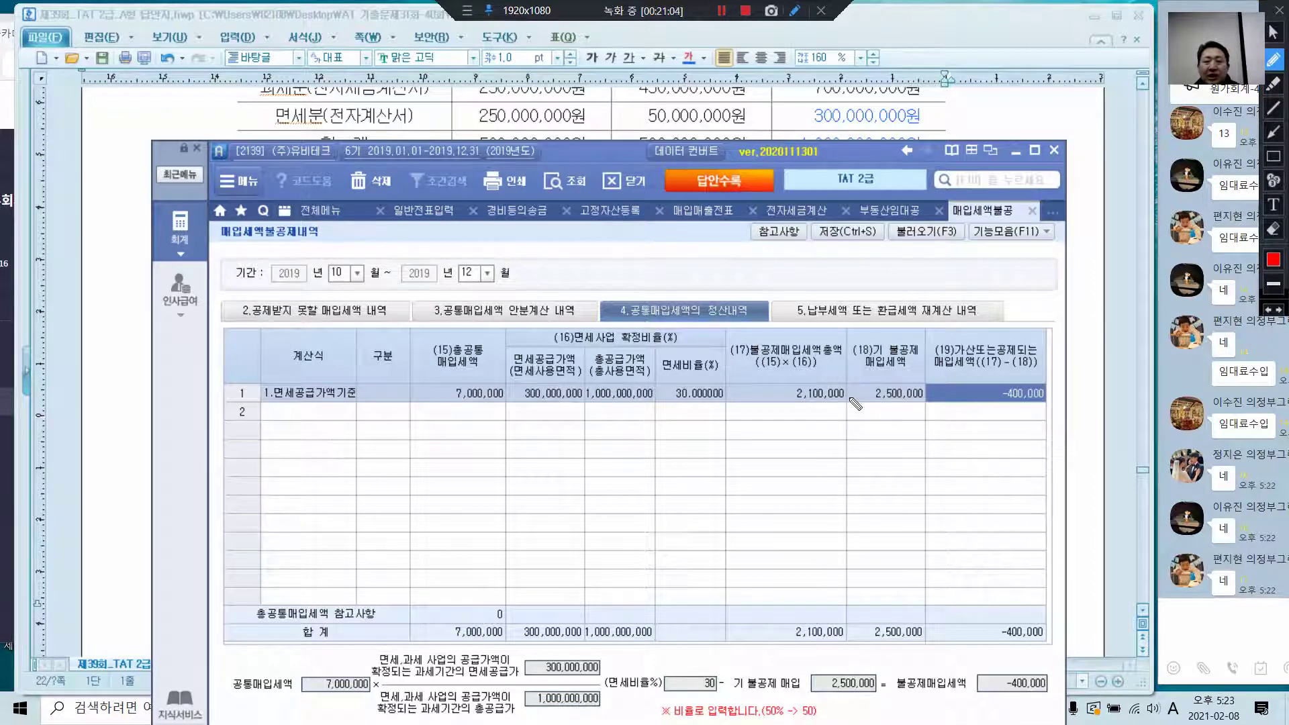
mouse_move(999, 377)
left_mouse_down()
mouse_move(1040, 366)
mouse_move(1019, 403)
mouse_move(990, 394)
left_mouse_up()
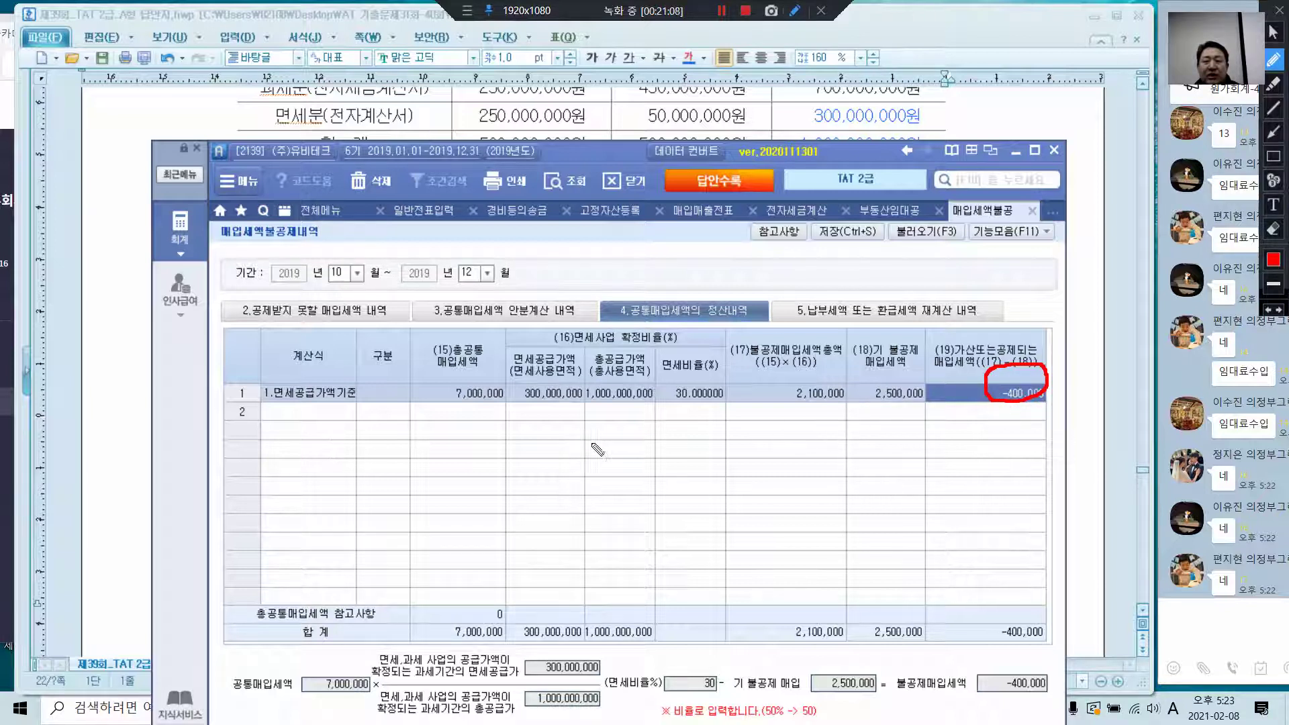
- Sketch the settlement journal entry in red pen below row 1, with an arrow from the circled amount, and discard the annotations
left_click_drag(608, 424, 602, 466)
mouse_move(412, 419)
left_mouse_down()
mouse_move(415, 440)
mouse_move(428, 420)
mouse_move(441, 470)
left_mouse_up()
mouse_move(455, 458)
left_mouse_down()
mouse_move(514, 450)
mouse_move(530, 461)
left_mouse_up()
mouse_move(670, 442)
left_mouse_down()
mouse_move(707, 464)
mouse_move(749, 452)
left_mouse_up()
mouse_move(753, 440)
left_mouse_down()
mouse_move(755, 463)
mouse_move(766, 461)
left_mouse_up()
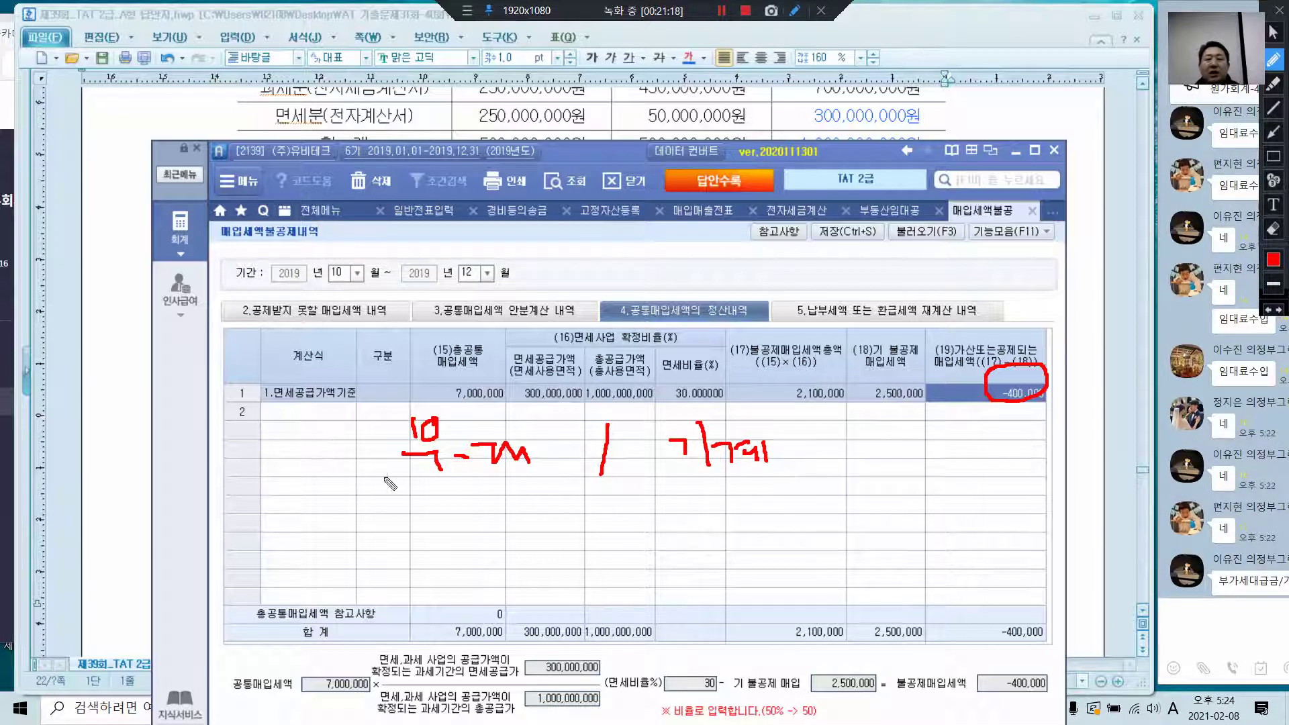
mouse_move(994, 376)
left_mouse_down()
mouse_move(749, 315)
mouse_move(629, 396)
mouse_move(659, 402)
left_mouse_up()
mouse_move(555, 423)
left_mouse_down()
mouse_move(558, 436)
mouse_move(582, 438)
mouse_move(687, 417)
left_mouse_up()
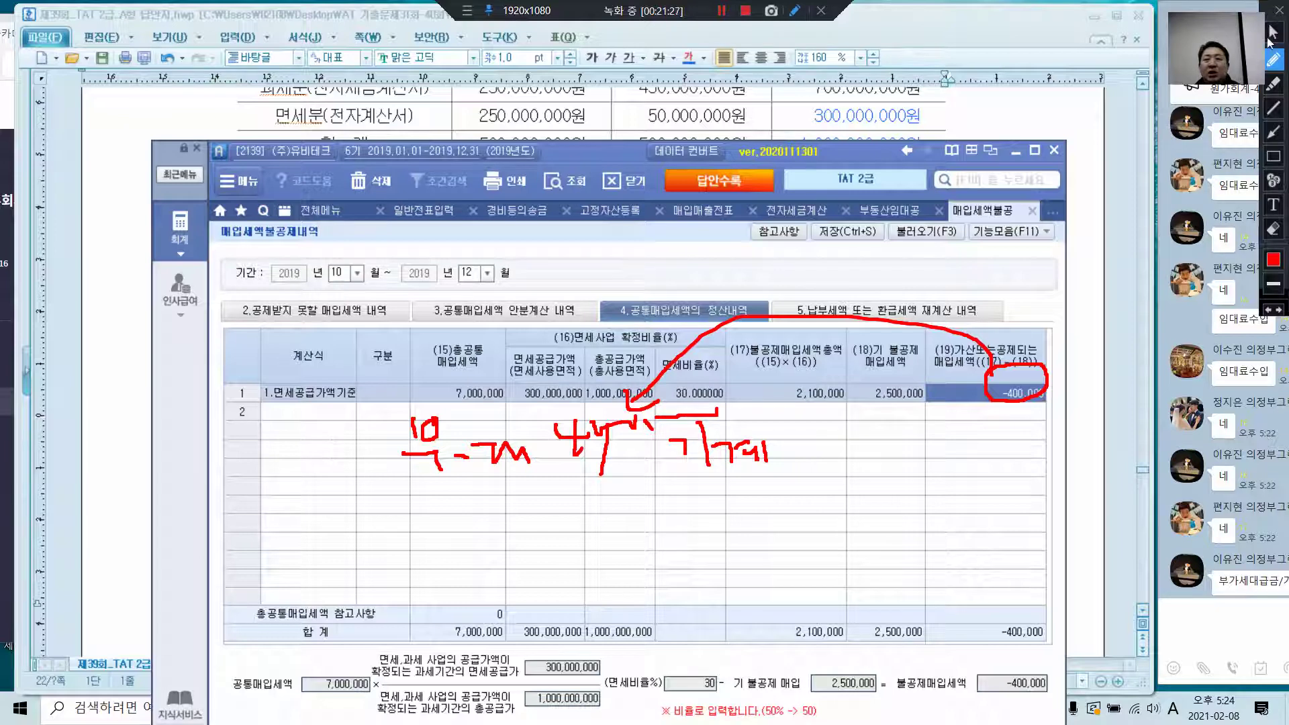
left_click(1279, 10)
- Switch to 일반전표입력 and set the voucher date to December 31
left_click_drag(619, 155, 634, 102)
left_click(448, 159)
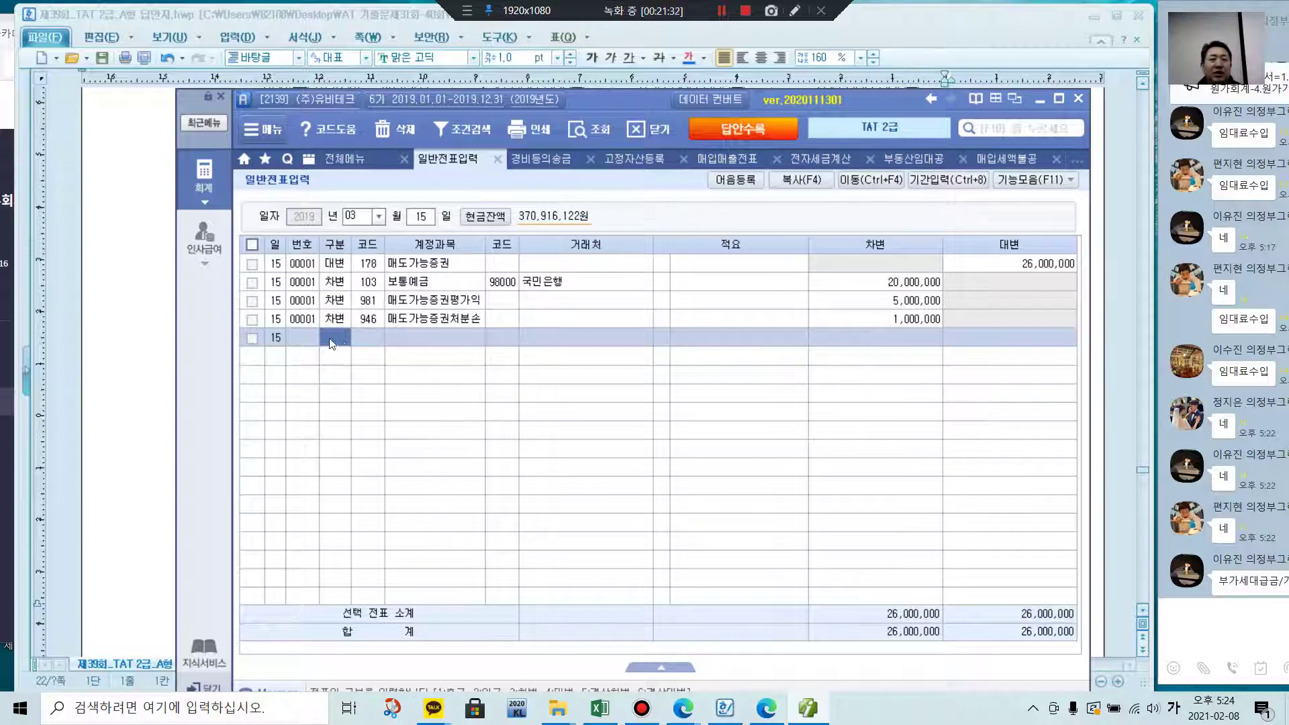
type("12")
key("Return")
type("31")
key("Return")
- Enter a 차변 line for account 135 부가세대급금 with 400,000 on December 31
type("3")
key("Return")
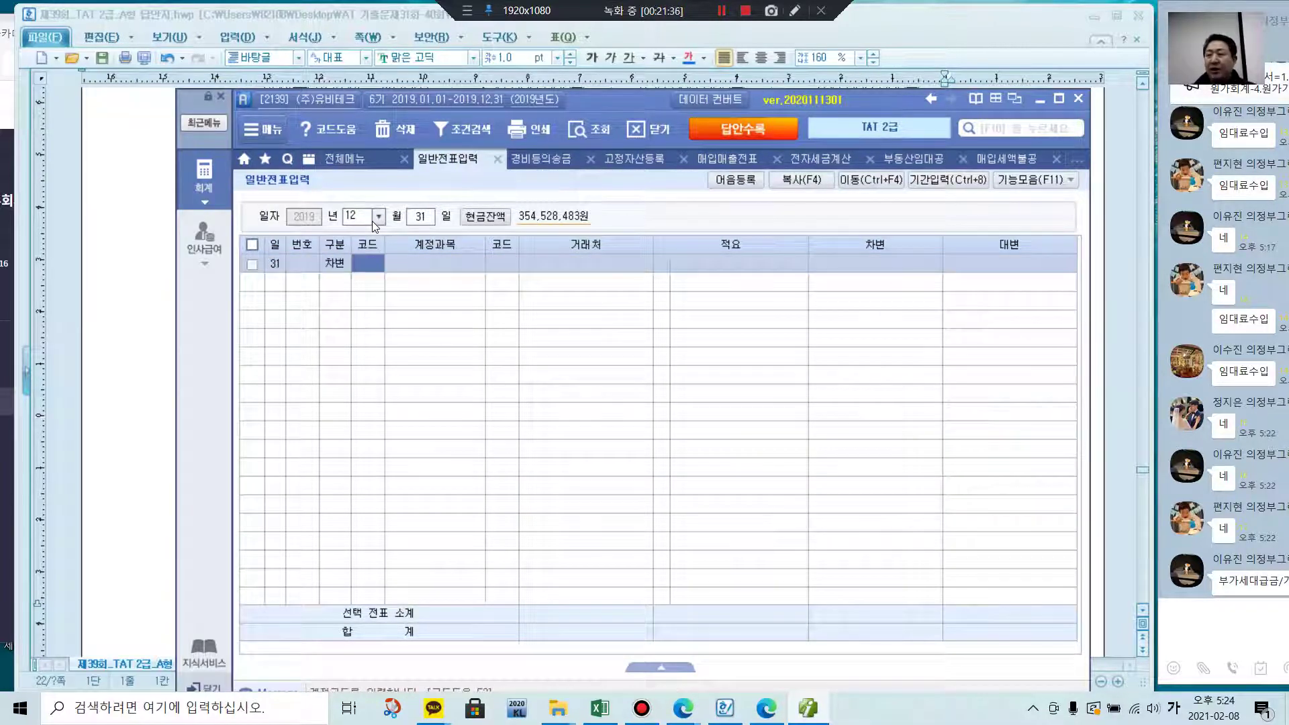
type("135")
key("Return")
key("Return")
key("Return")
key("Return")
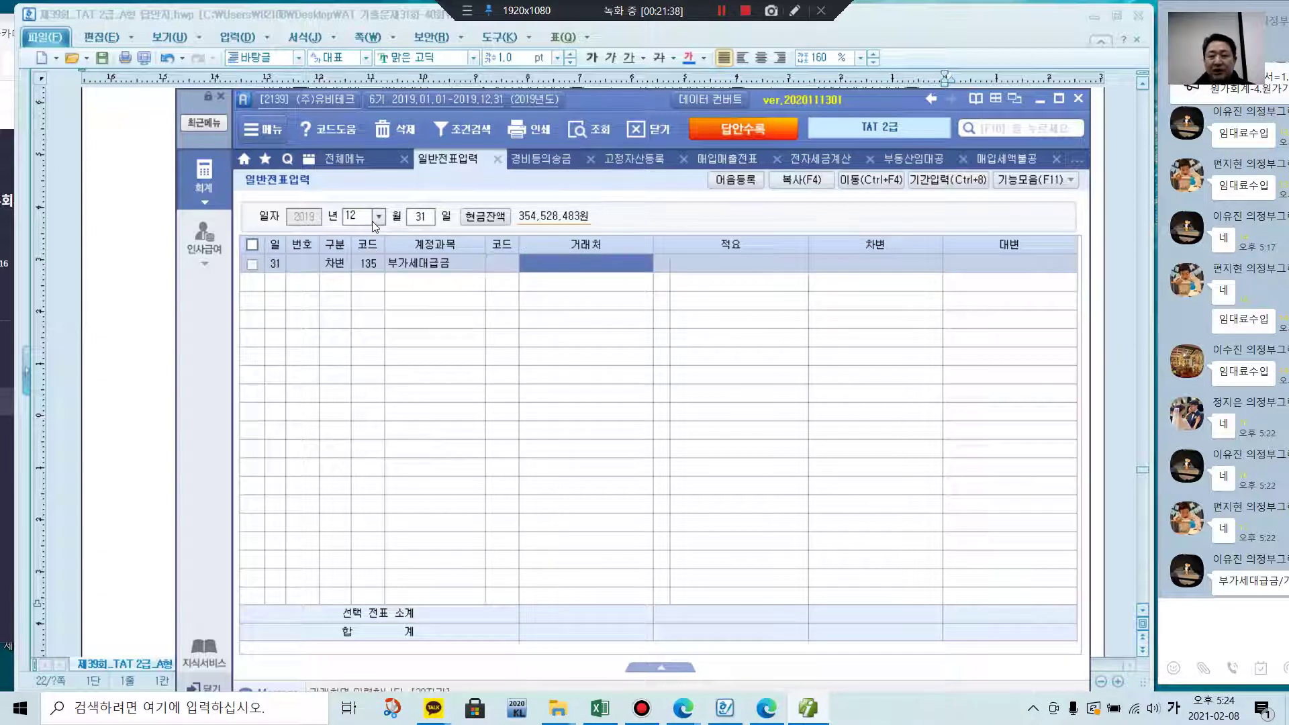
type("4000000")
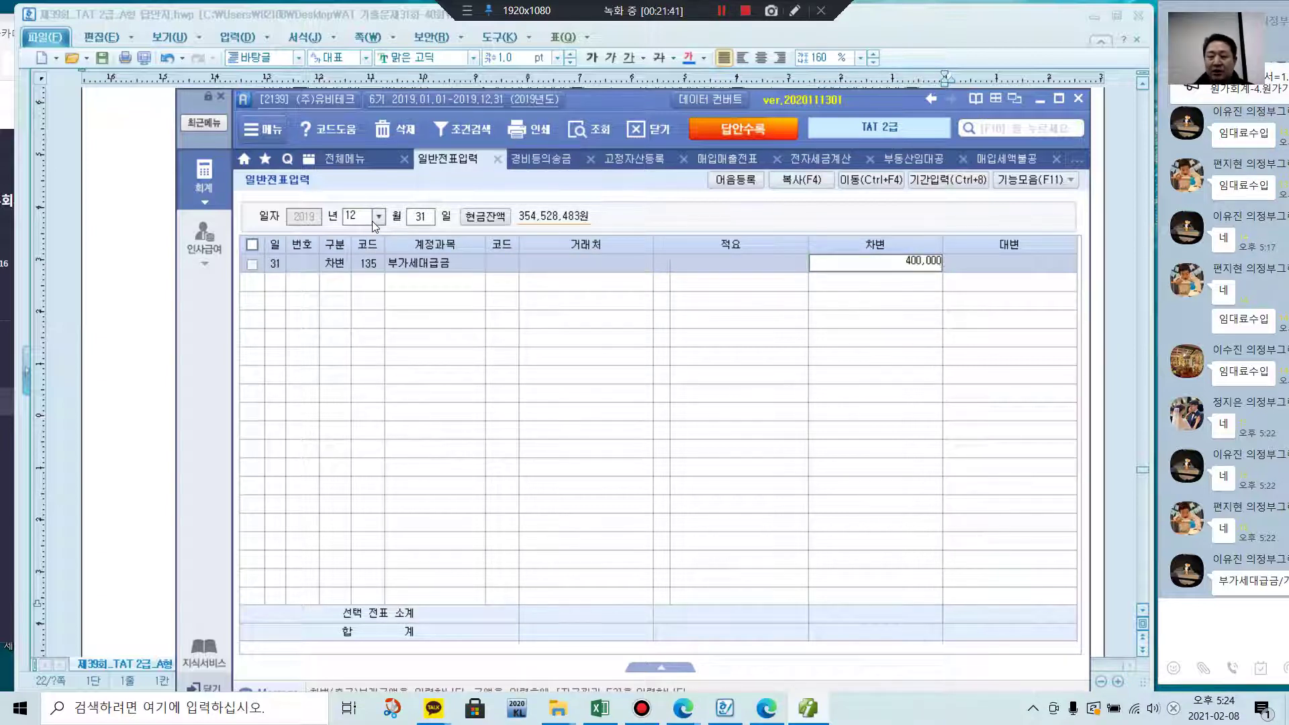
key("Return")
- Enter the balancing 대변 line for account 206 기계장치 with 400,000 on December 31
type("4")
key("Return")
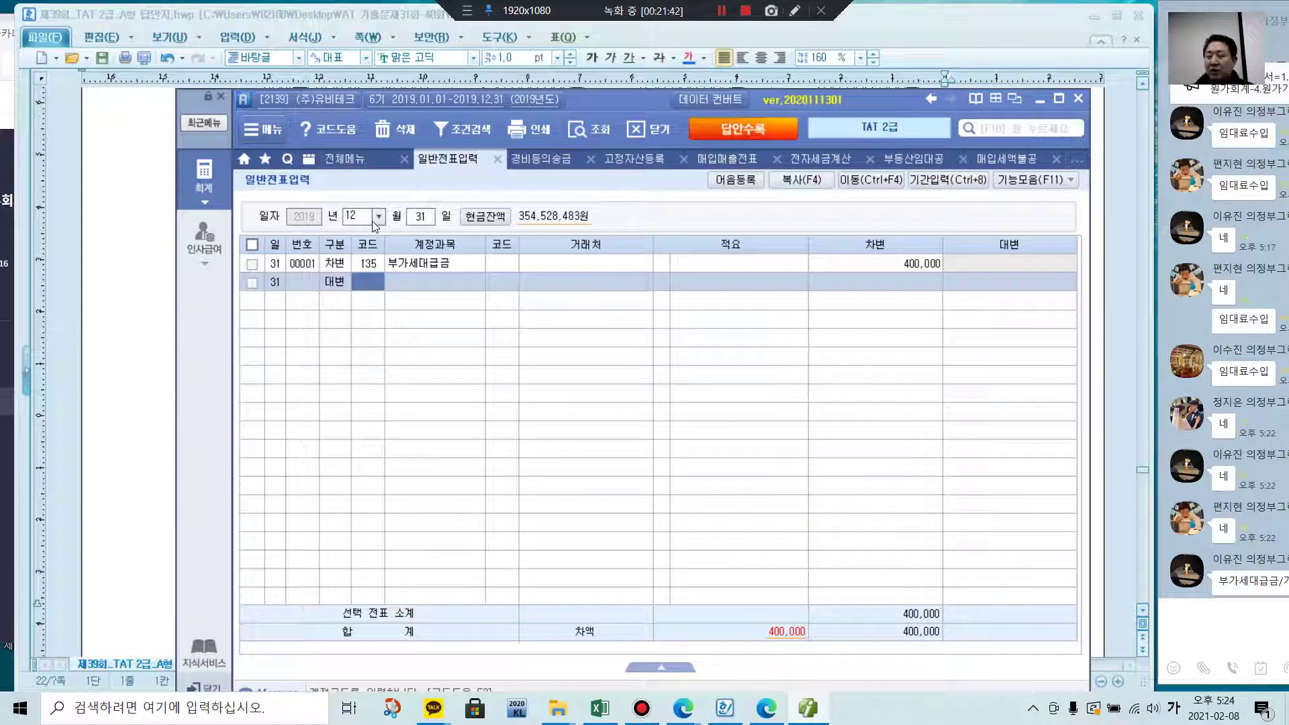
type("206")
key("Return")
key("Return")
key("Return")
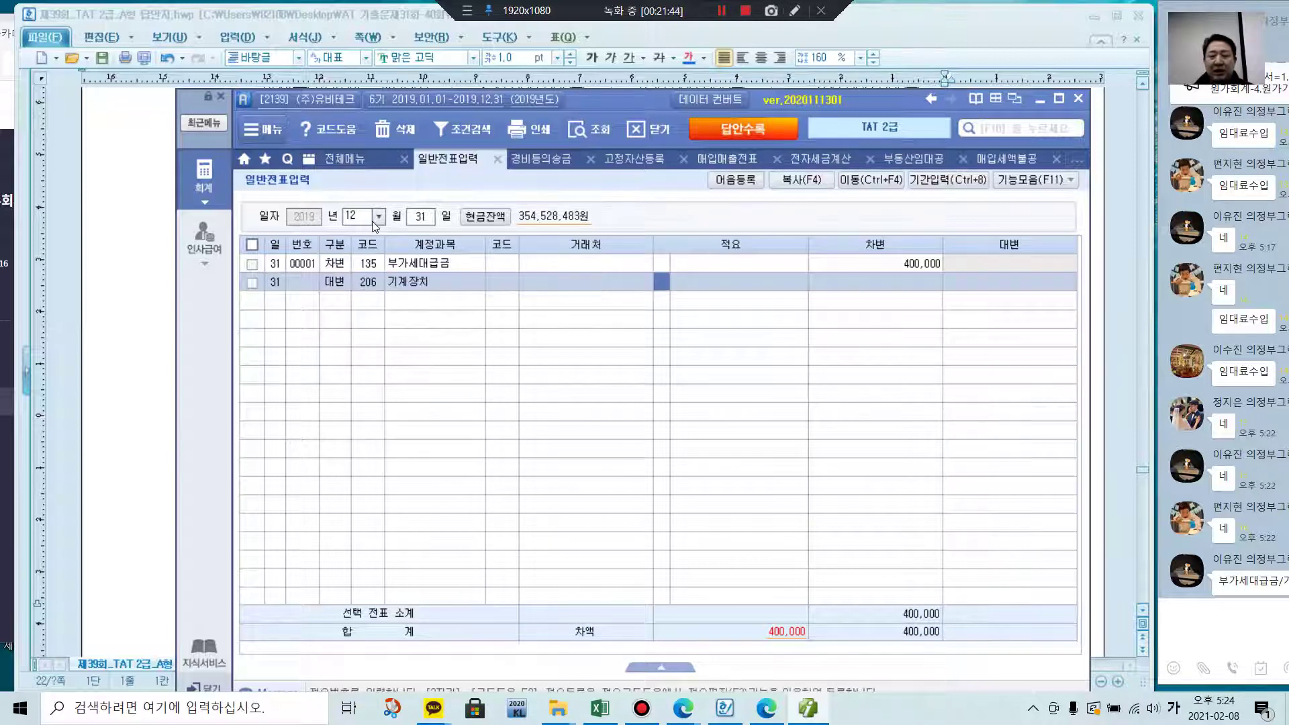
key("Return")
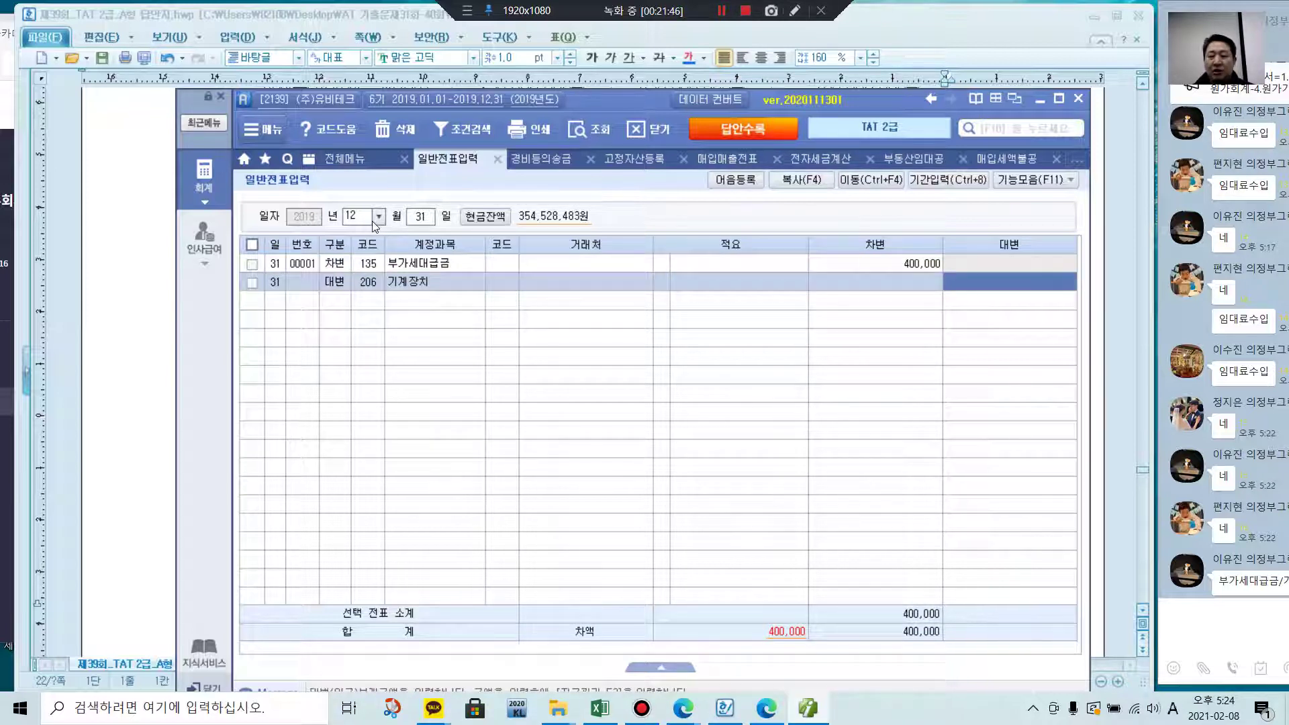
type("4000000")
key("Return")
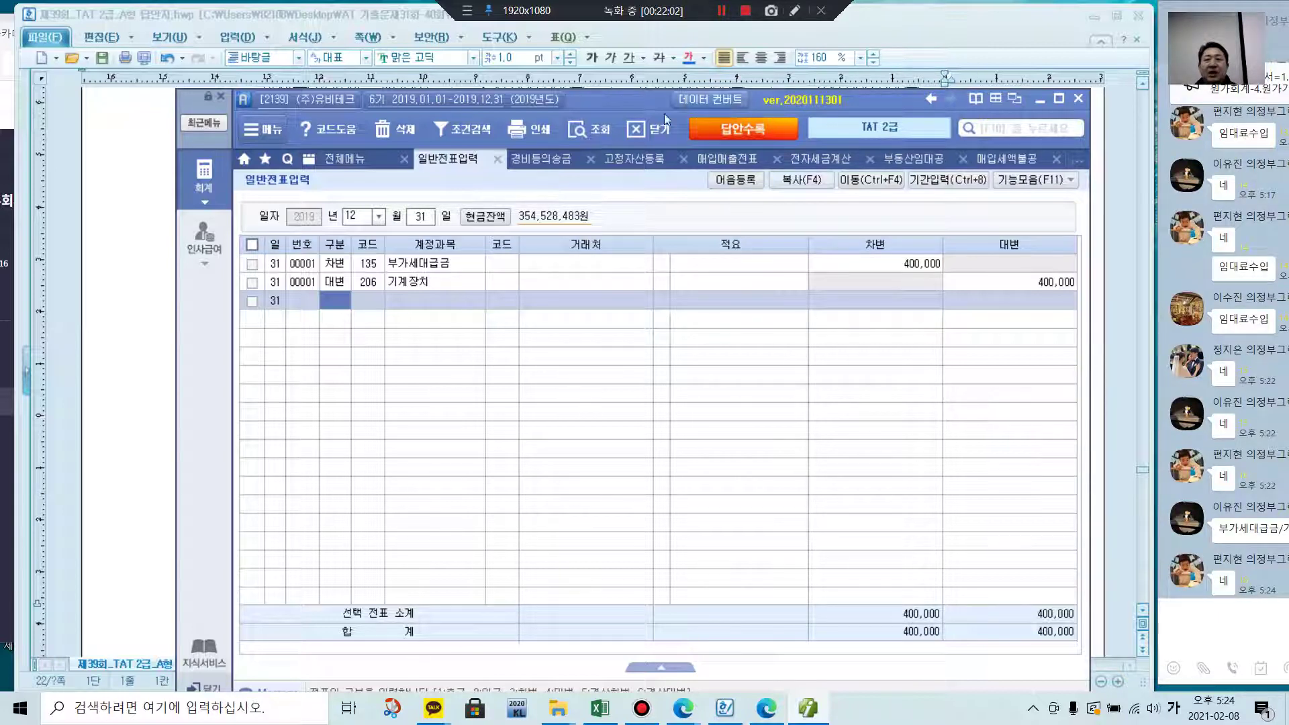
- Switch to the exam document and colour the word 정기예금 blue in 문제 3 결산, item 1
left_click(979, 237)
scroll(816, 439, "down", 20)
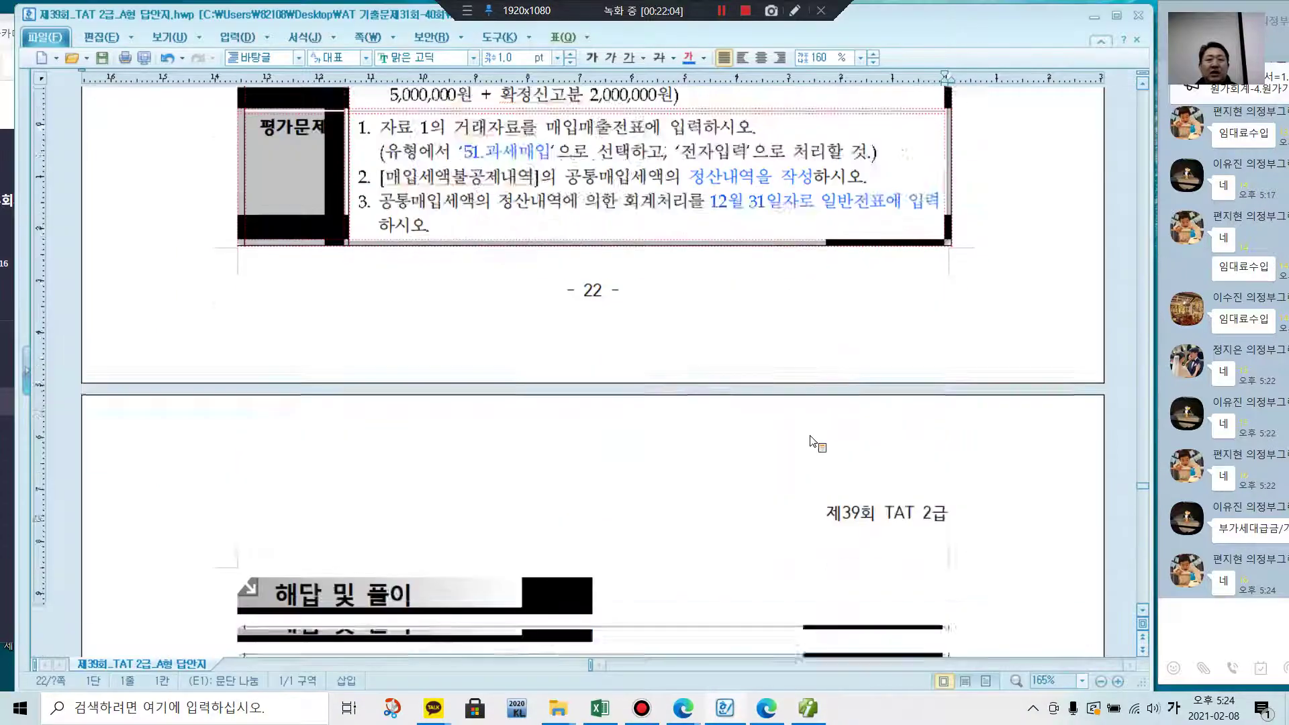
scroll(808, 440, "down", 15)
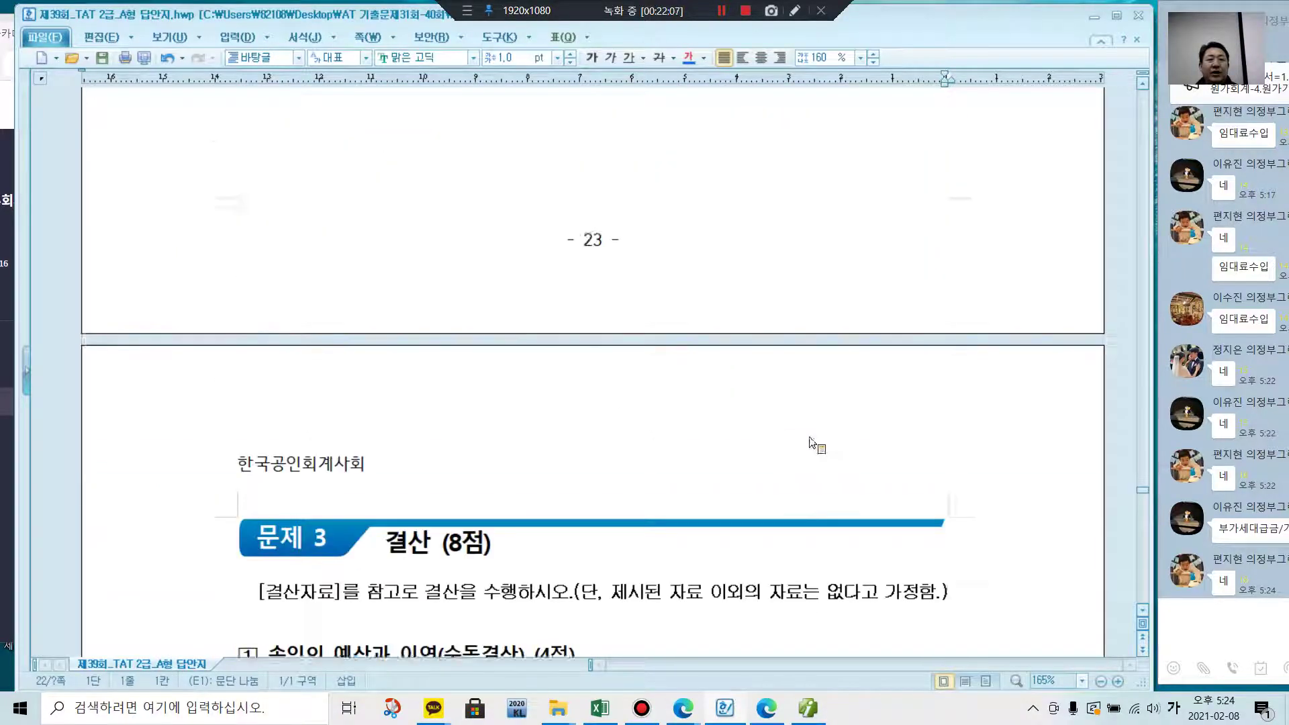
scroll(363, 298, "down", 2)
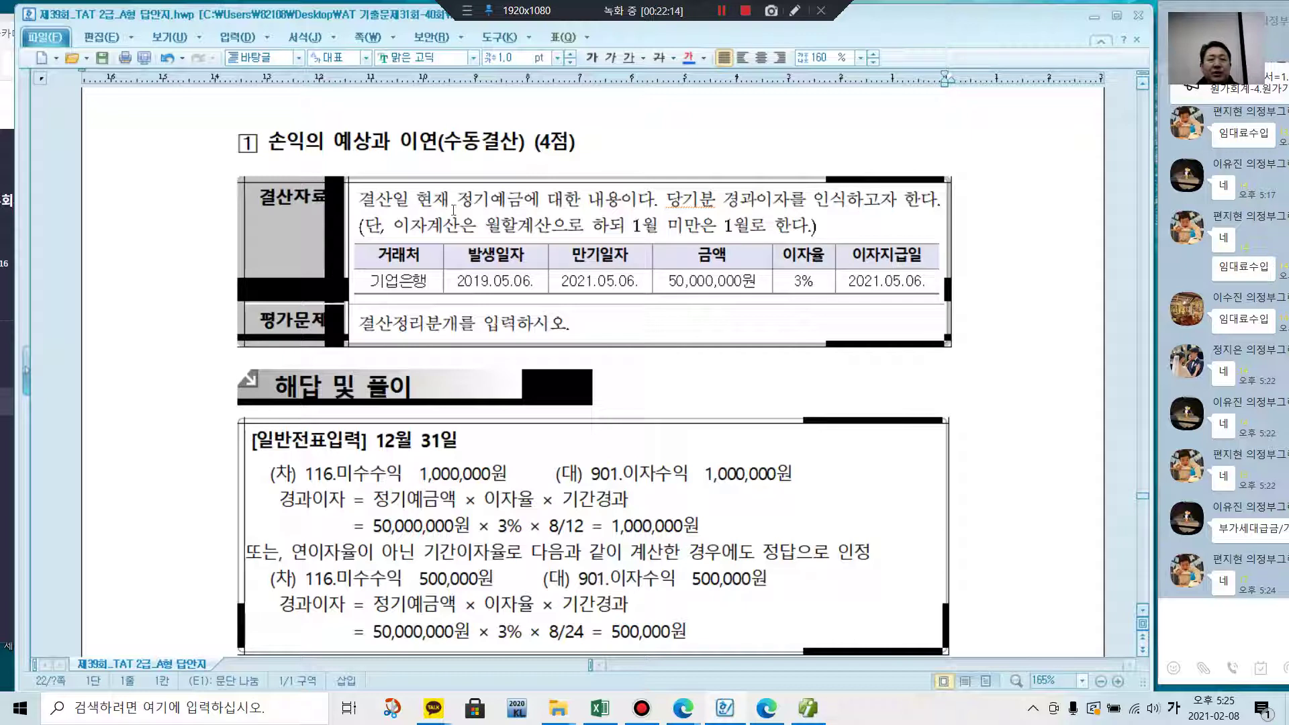
left_click_drag(457, 202, 522, 202)
left_click(688, 57)
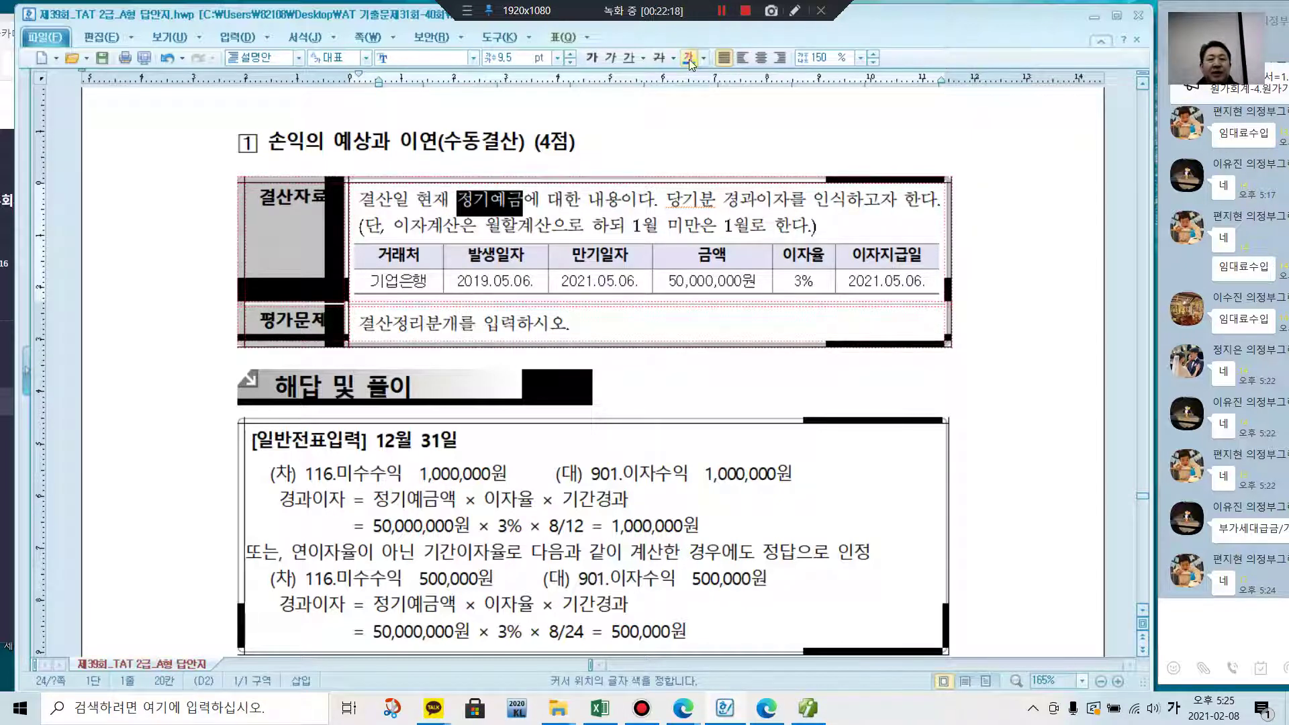
left_click(817, 226)
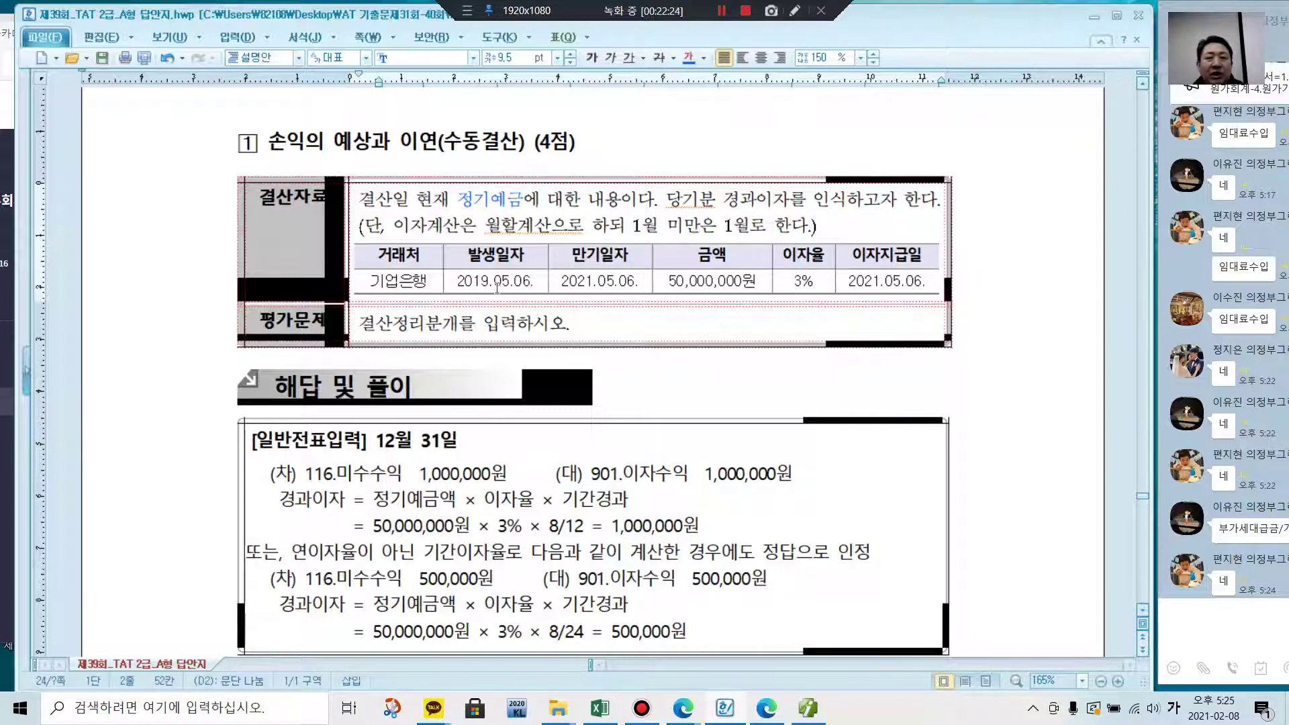
- Colour 05.06. in the 발생일자 cell and 21.05.06. in the 이자지급일 cell blue
left_click_drag(494, 282, 530, 282)
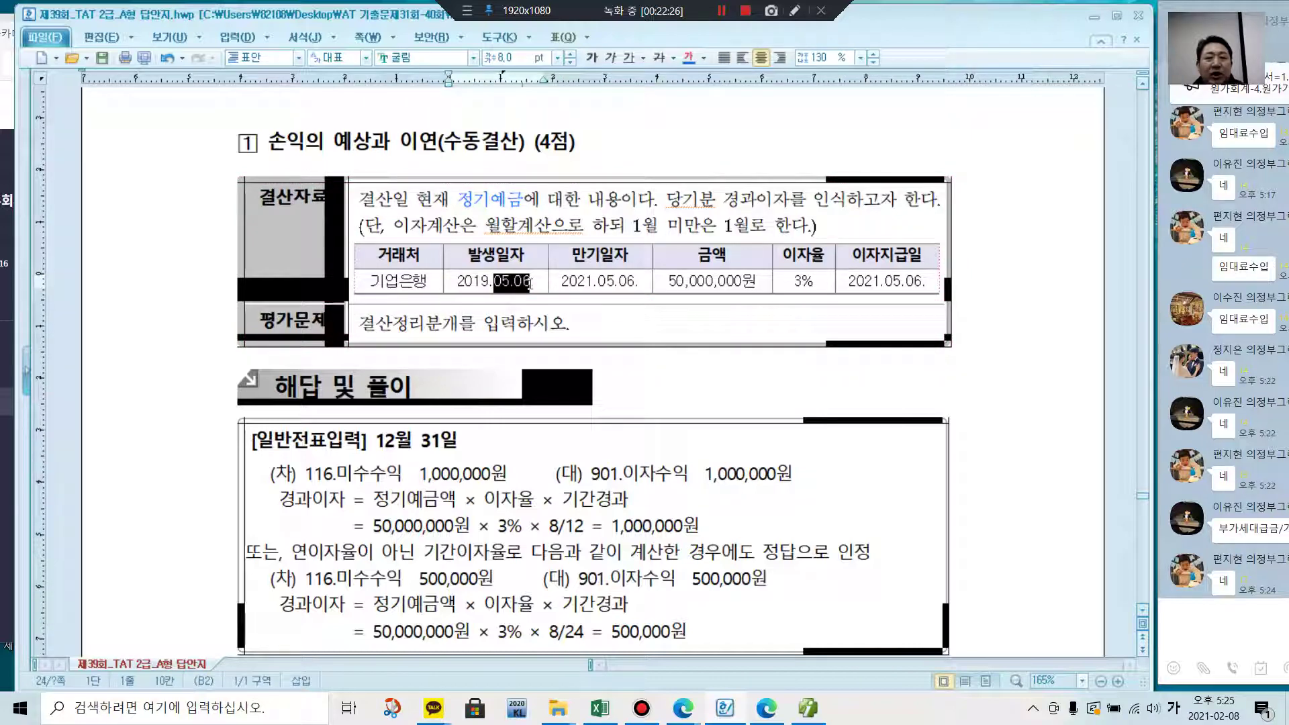
left_click(686, 62)
left_click(890, 331)
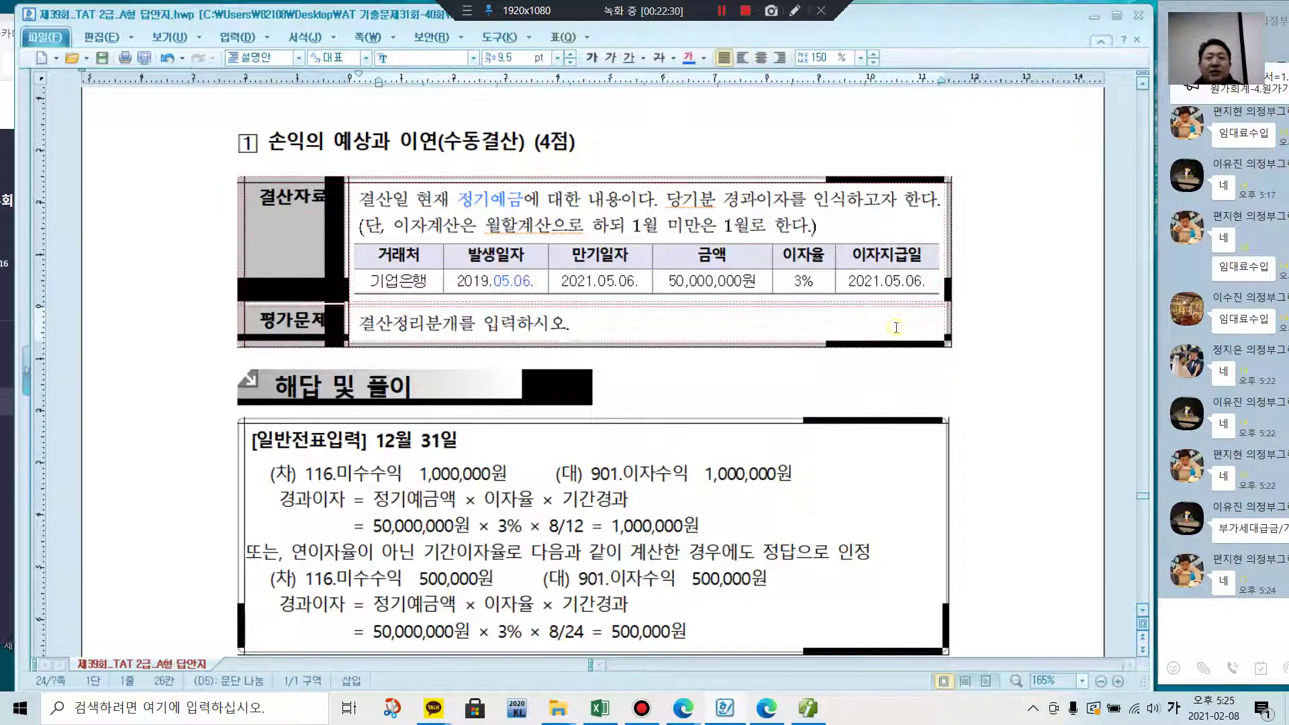
left_click(870, 289)
left_click_drag(864, 282, 930, 282)
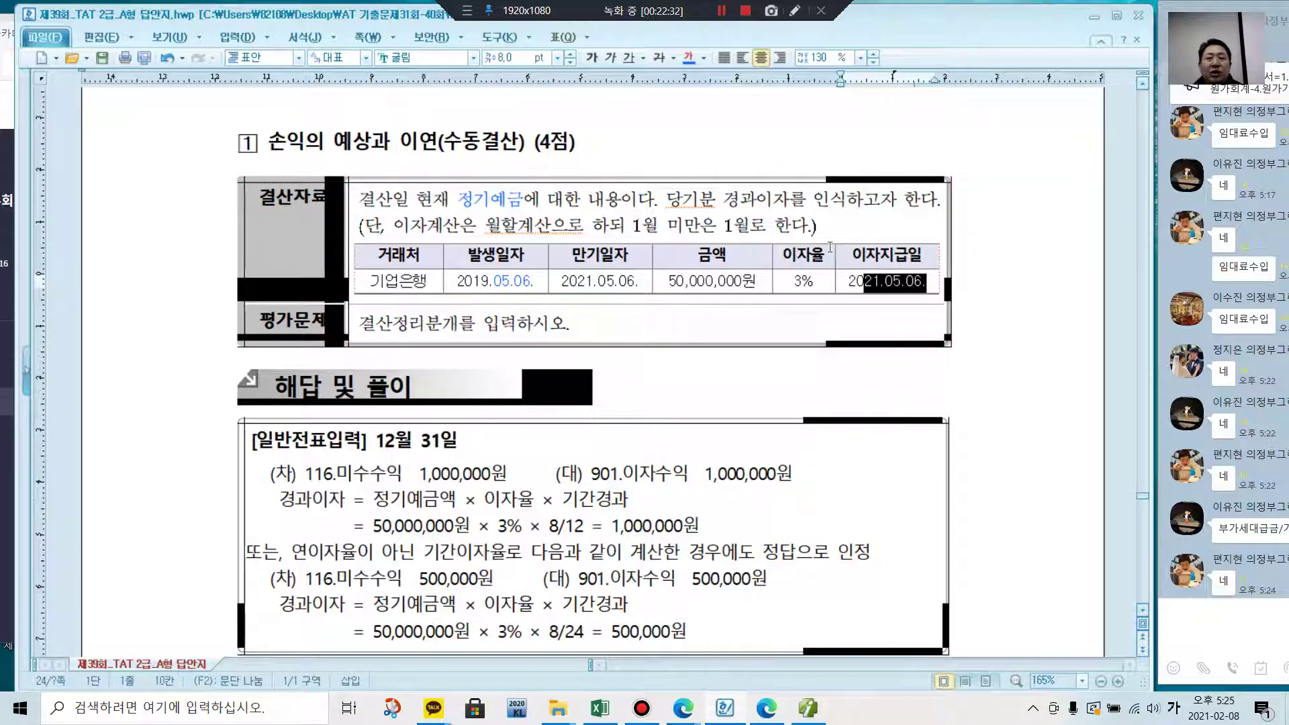
left_click(691, 62)
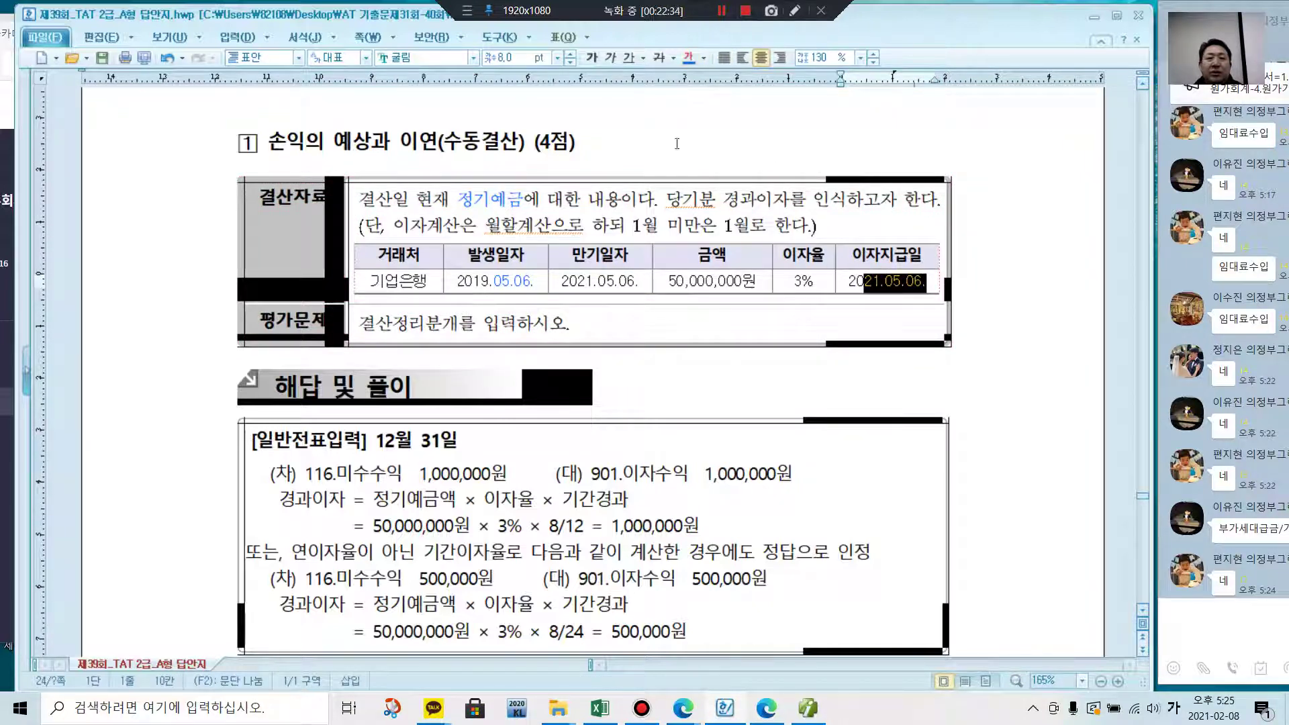
left_click(671, 379)
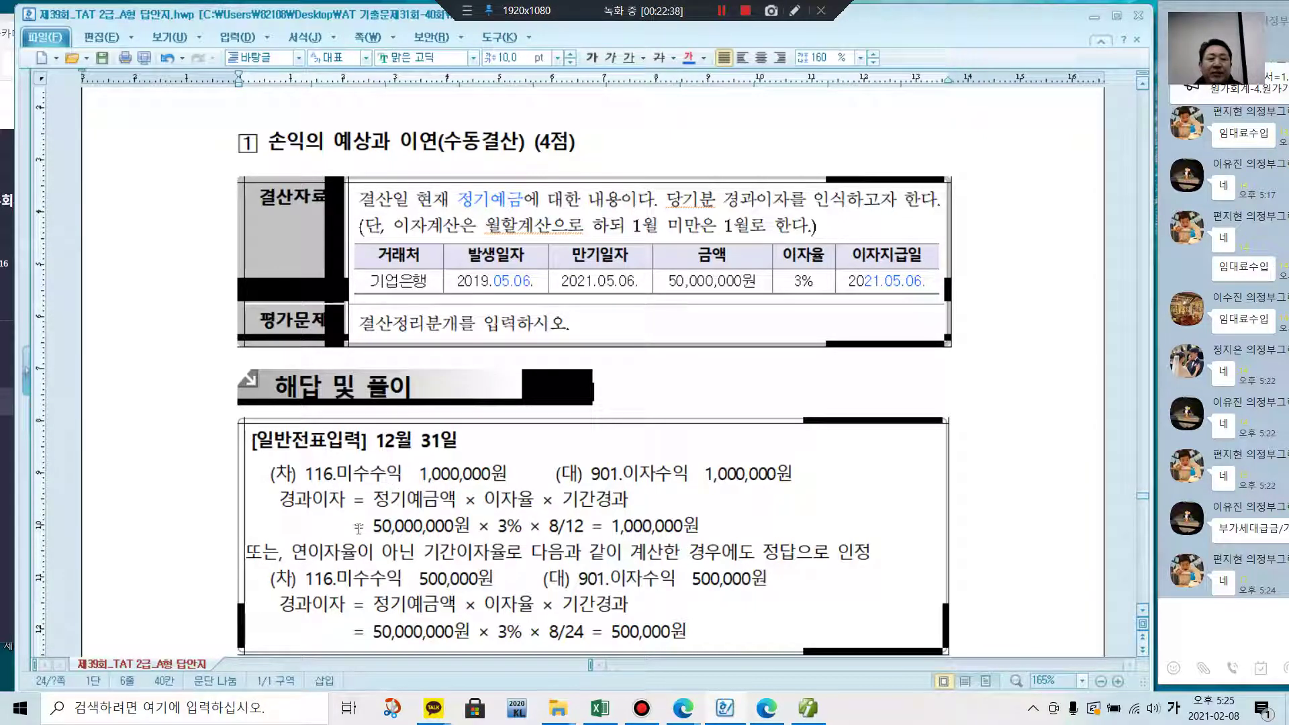
- Colour the accrued interest calculation 50,000,000원 × 3% × 8/12 = 1,000,000원 blue in the answer box
left_click_drag(366, 529, 698, 522)
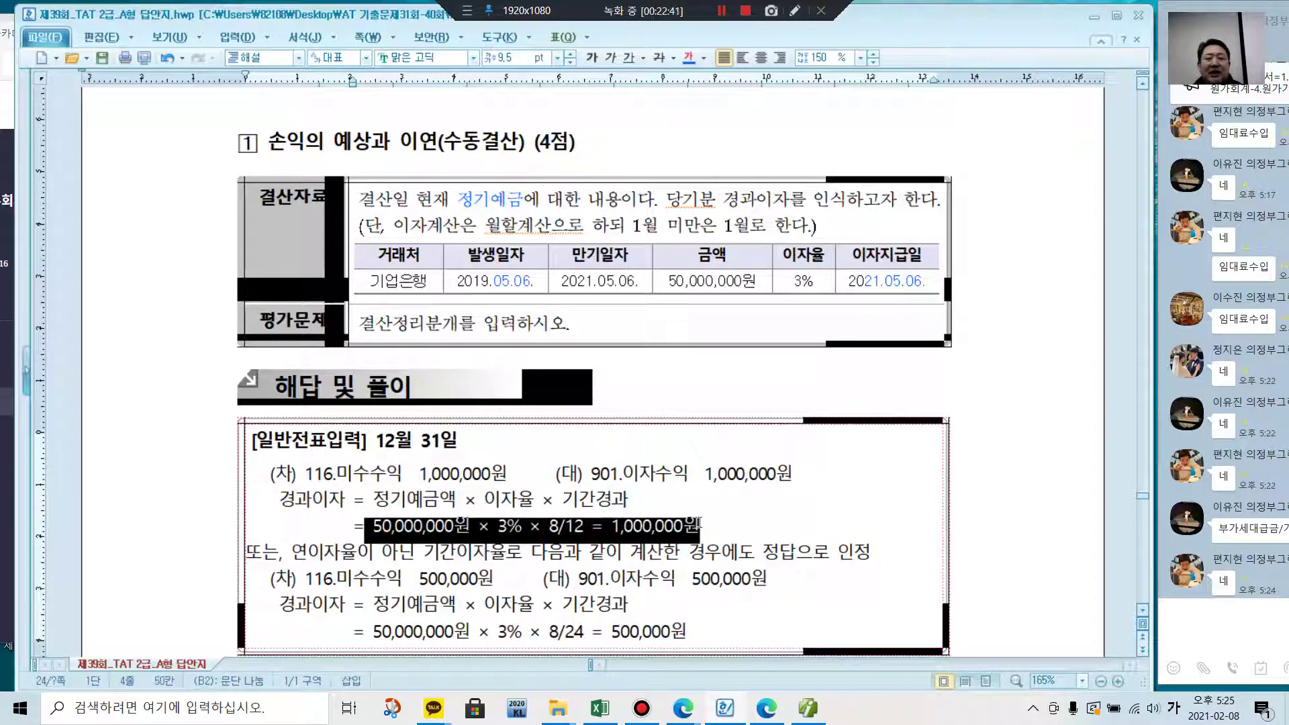
left_click(689, 57)
left_click(803, 497)
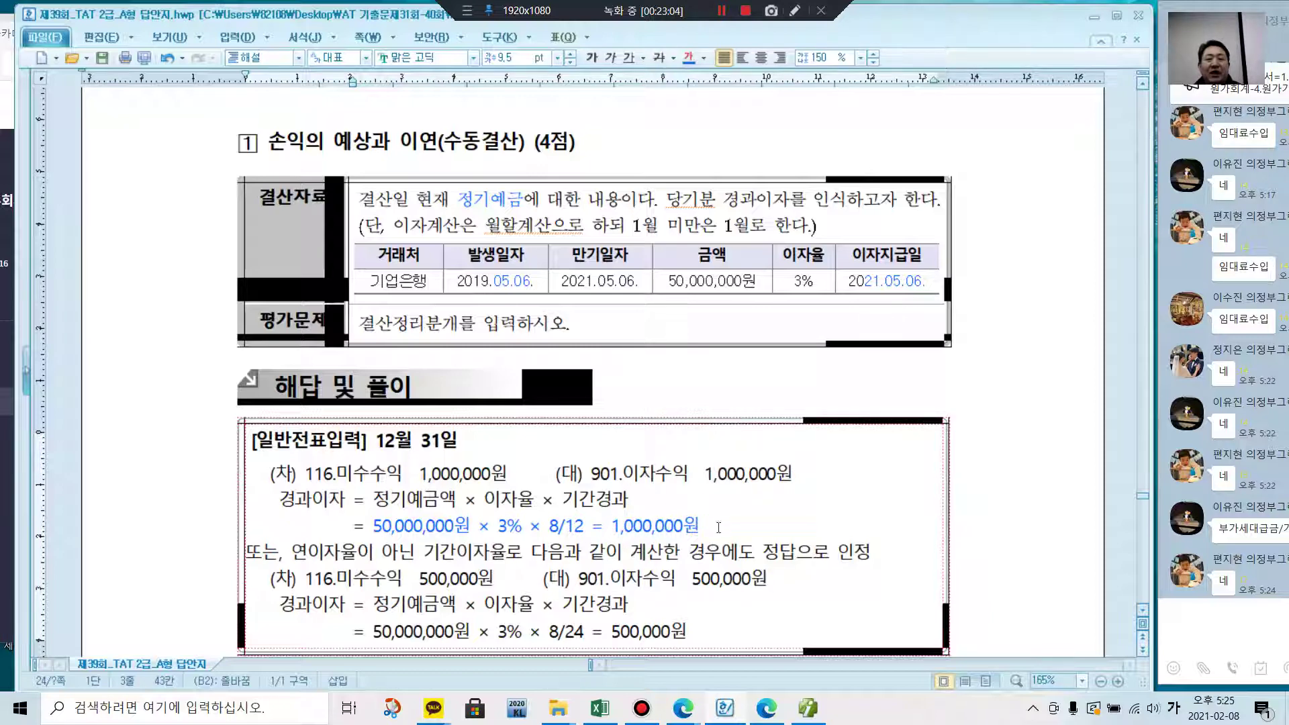
- Bring up the 일반전표입력 window and place it below the model answer's journal entry
scroll(743, 524, "down", 2)
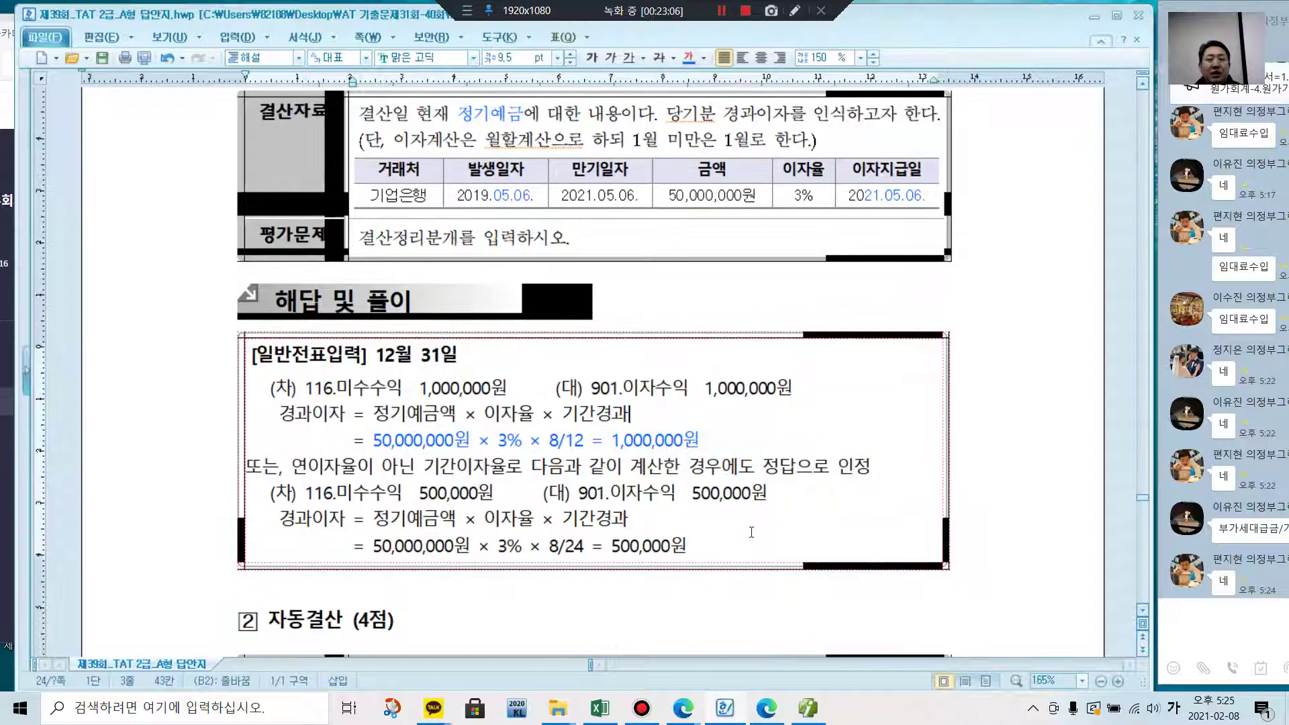
left_click(808, 708)
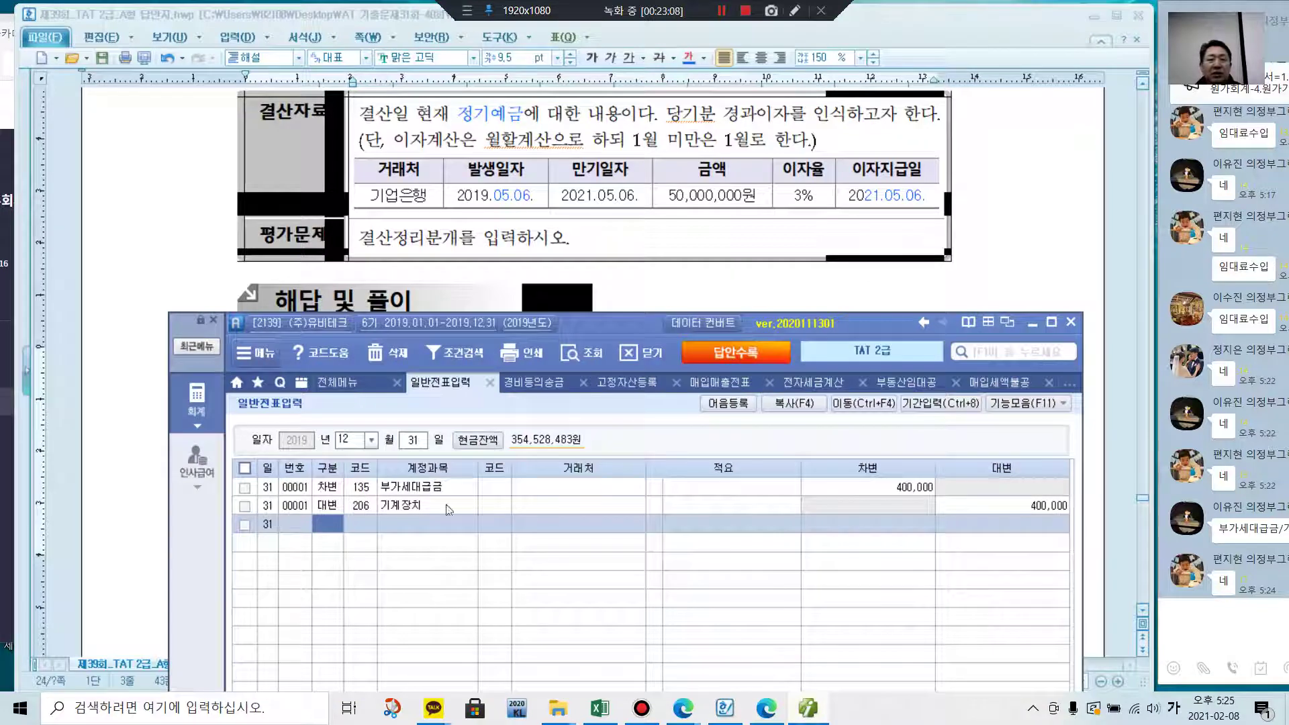
left_click_drag(618, 325, 589, 471)
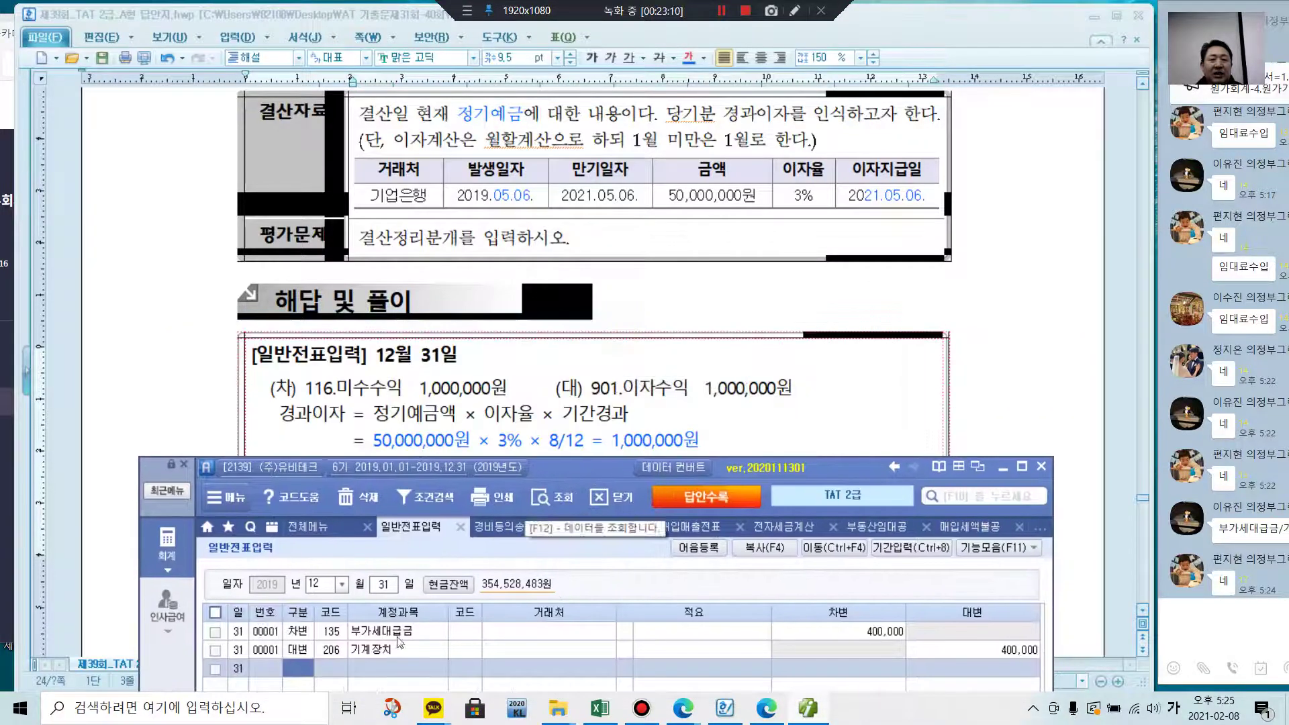
- Enter a 차변 line for account 116 미수수익 with 1,000,000 on December 31
key("3")
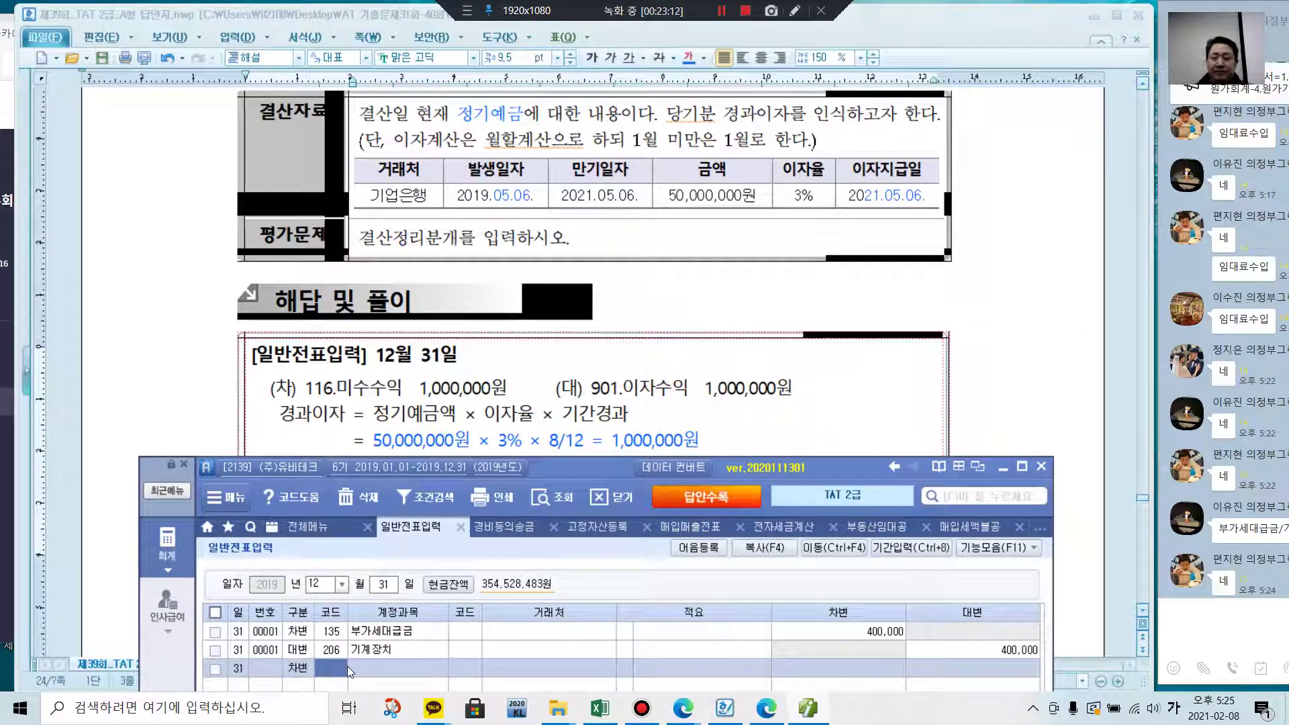
type("미수")
key("Return")
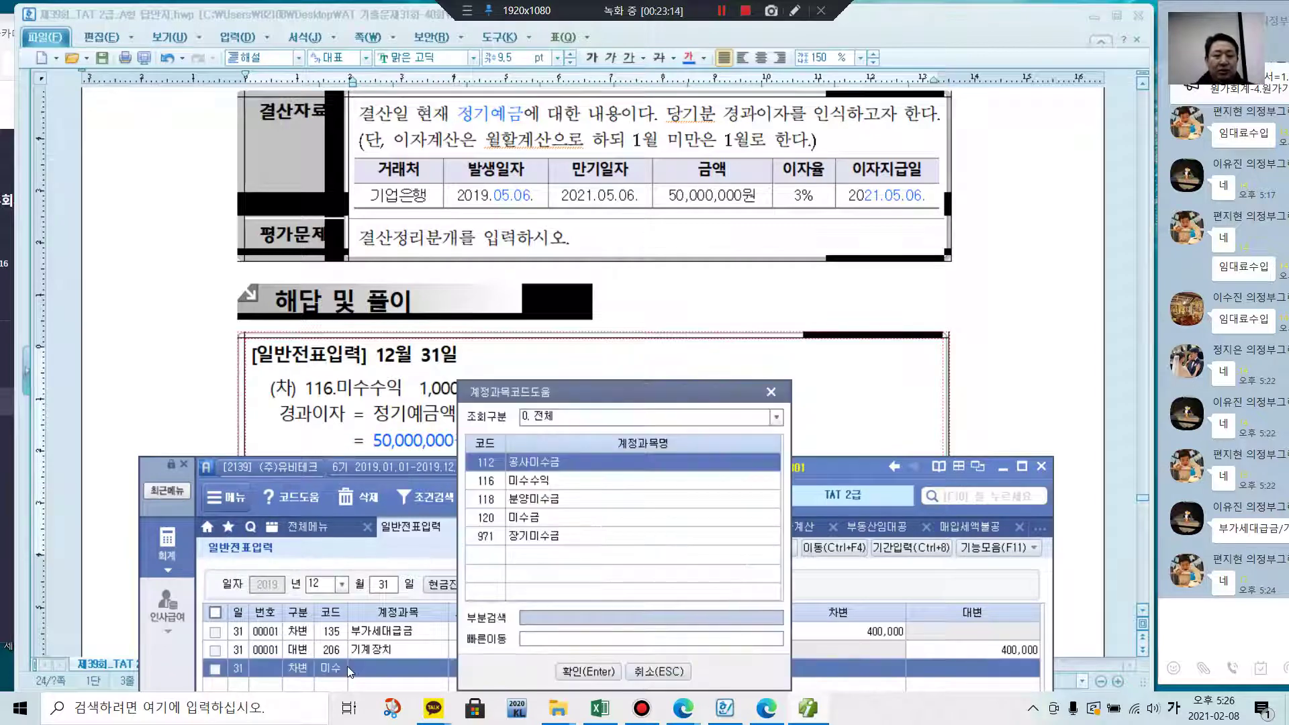
key("Down")
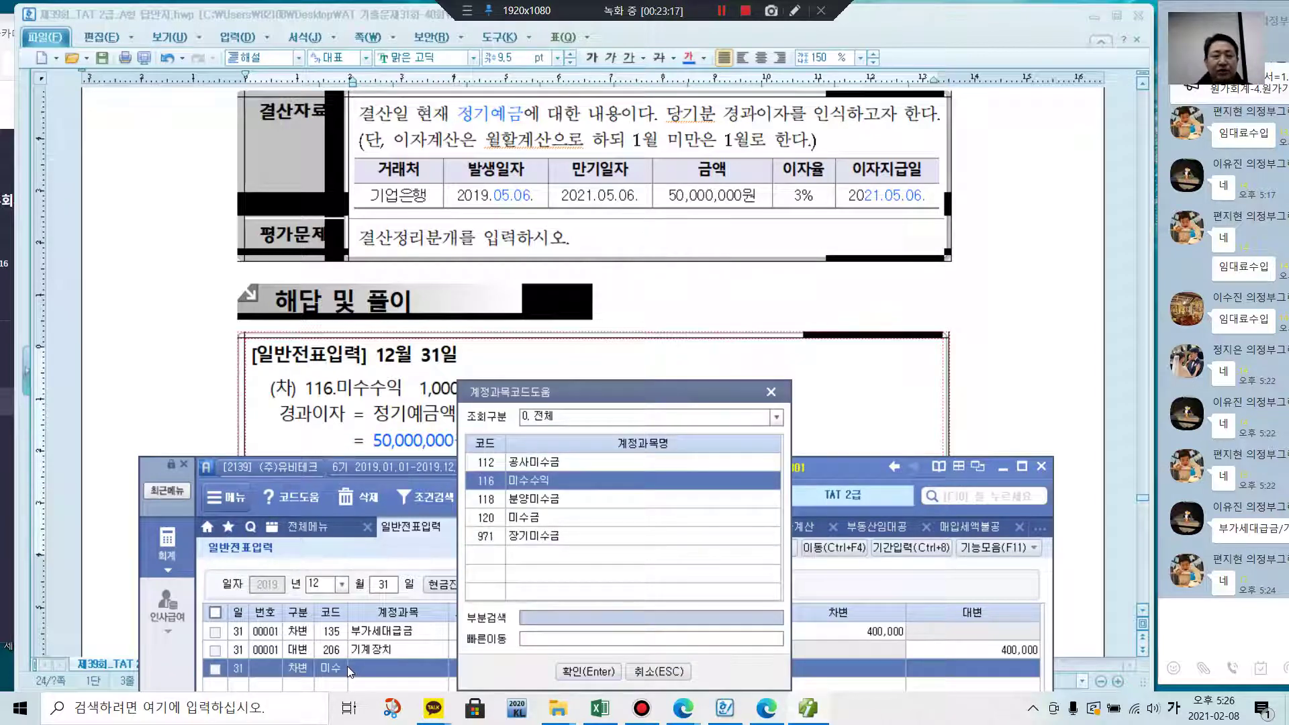
key("Return")
key("Return")
key("Return")
key("Return")
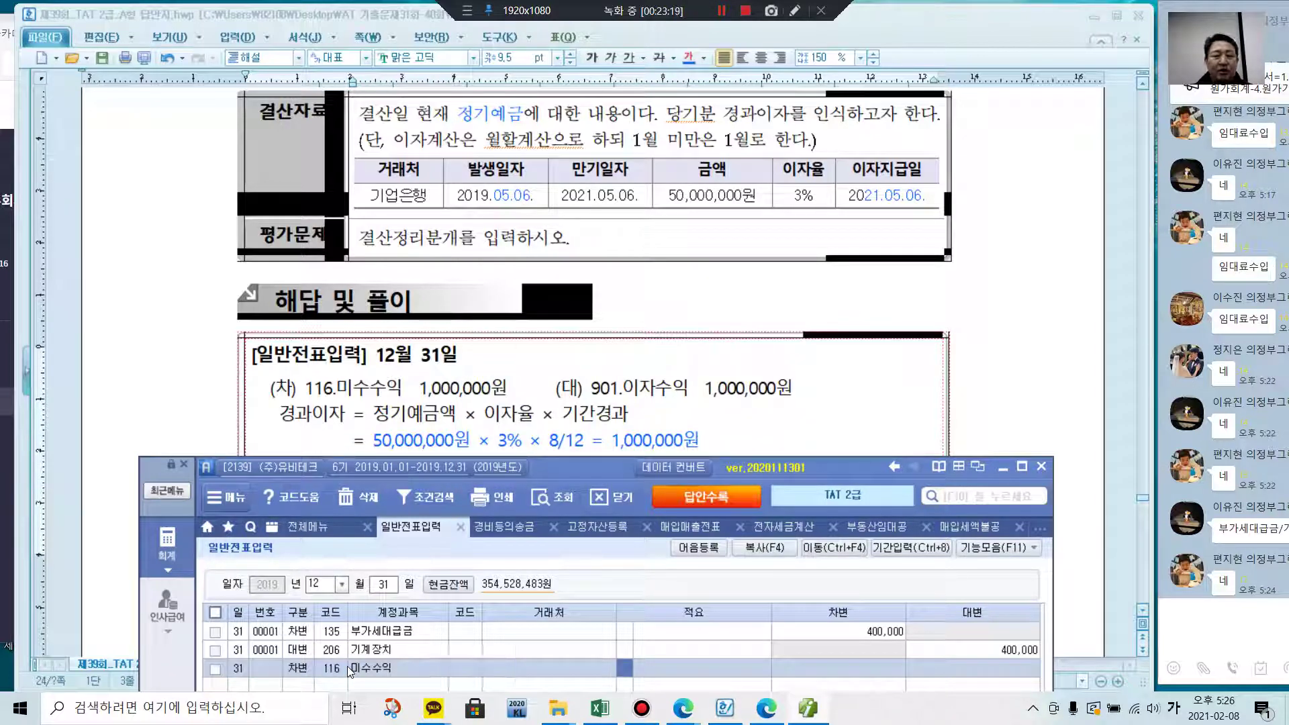
type("1000000")
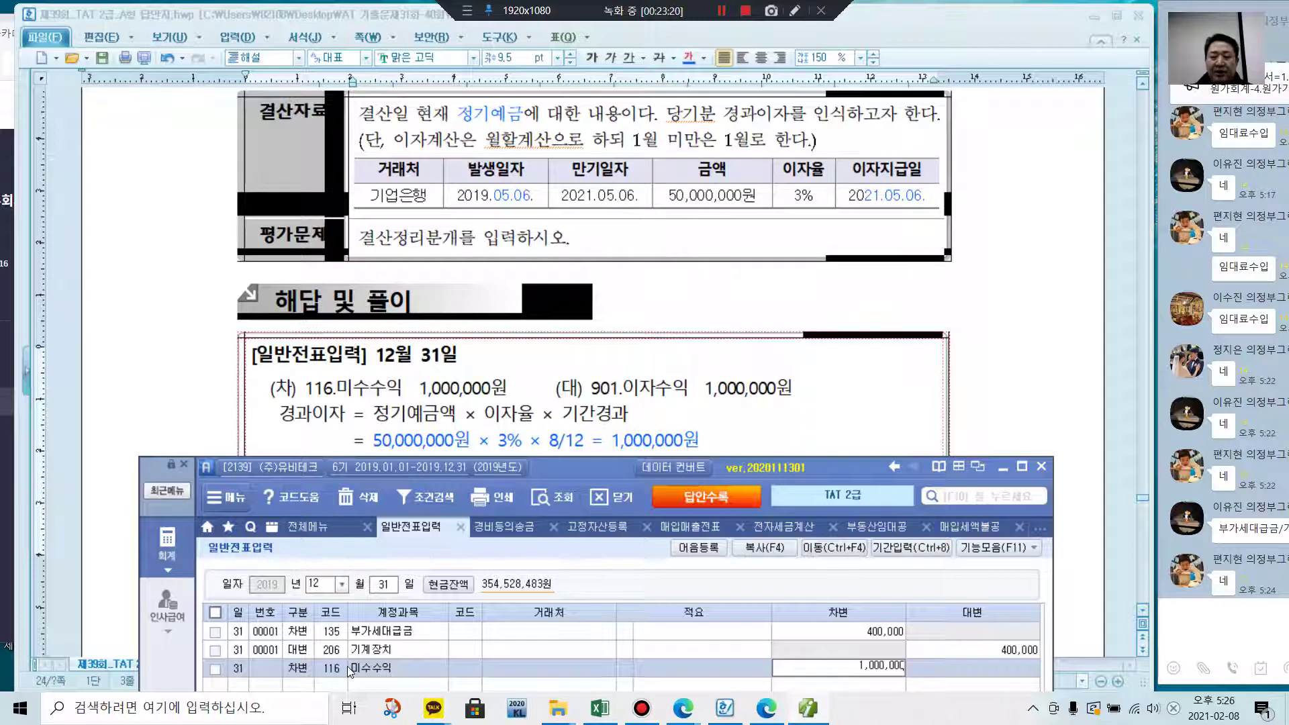
key("Return")
- Enter the matching 대변 line for account 901 이자수익 with 1,000,000
type("4")
key("Return")
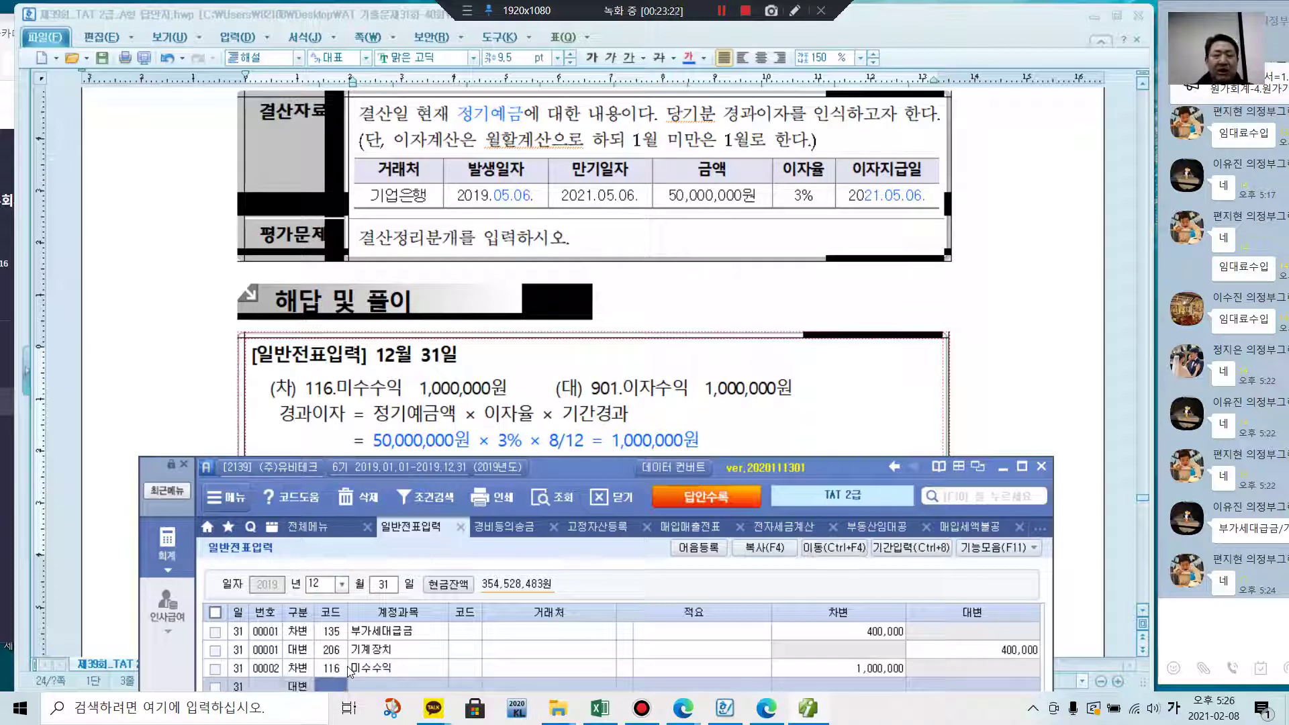
type("이자")
key("Return")
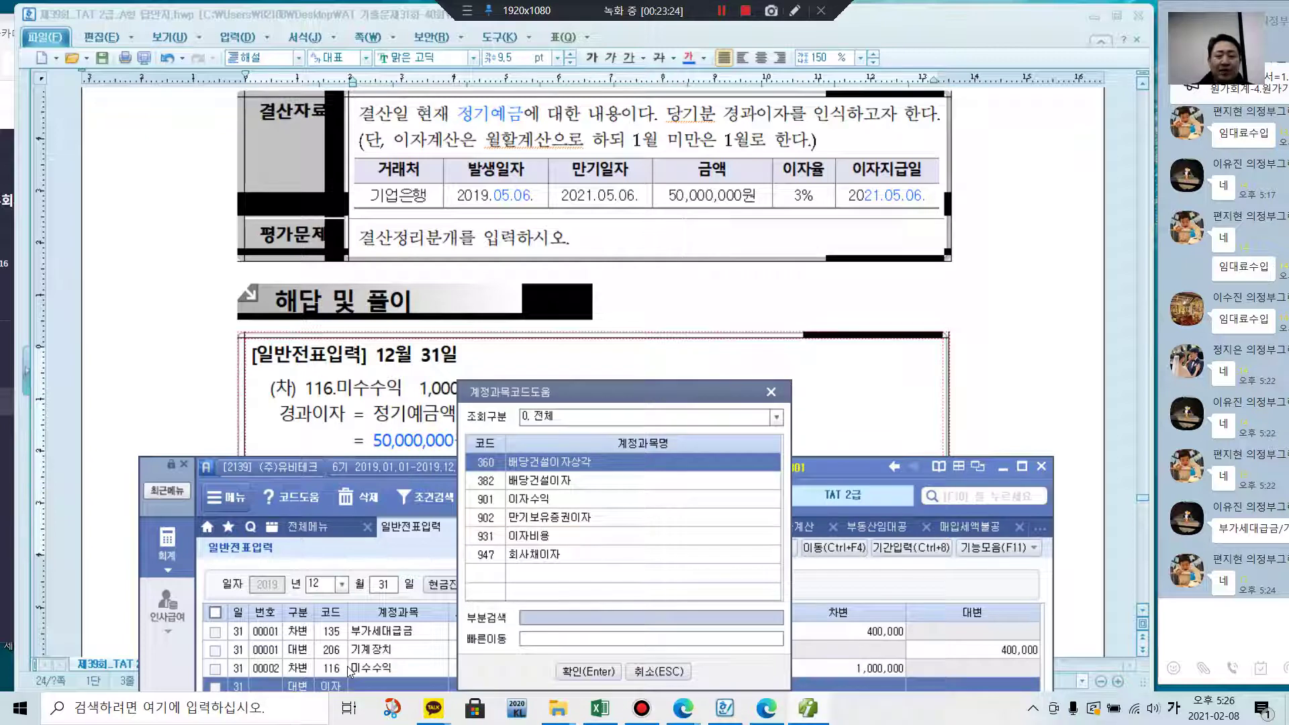
key("Down")
key("Down")
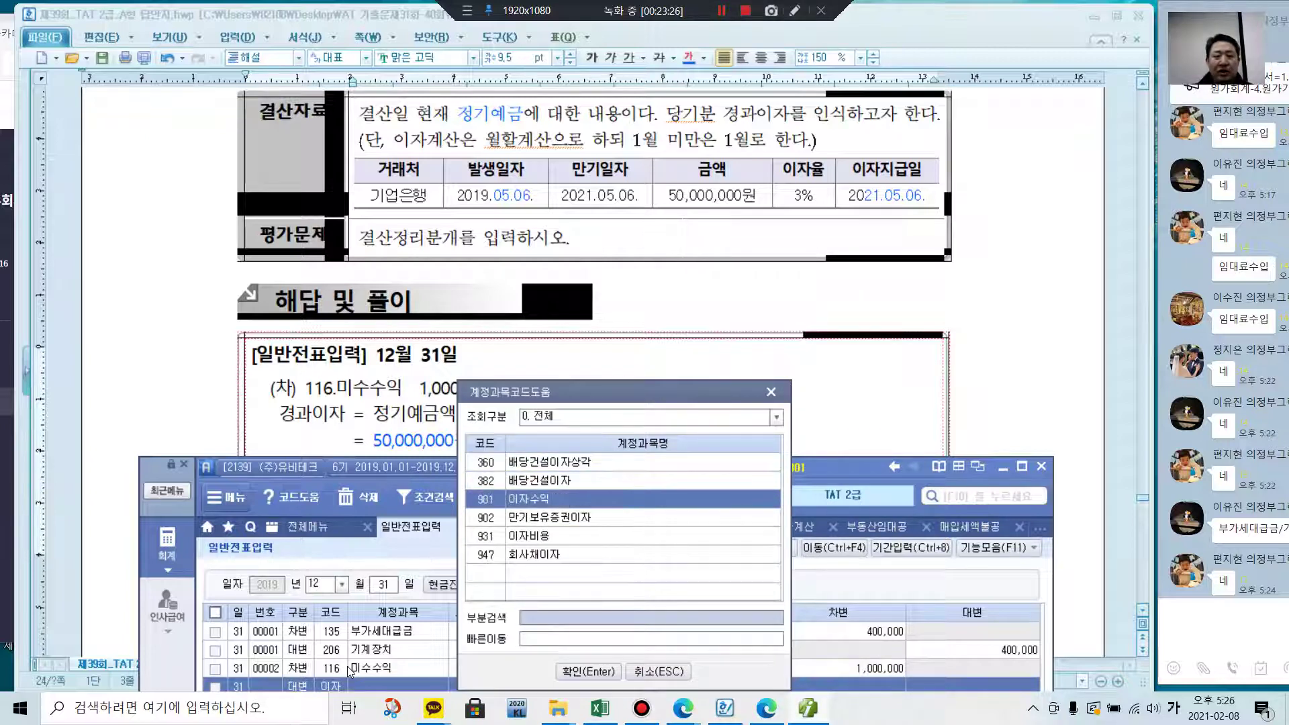
key("Return")
key("Return")
key("Return")
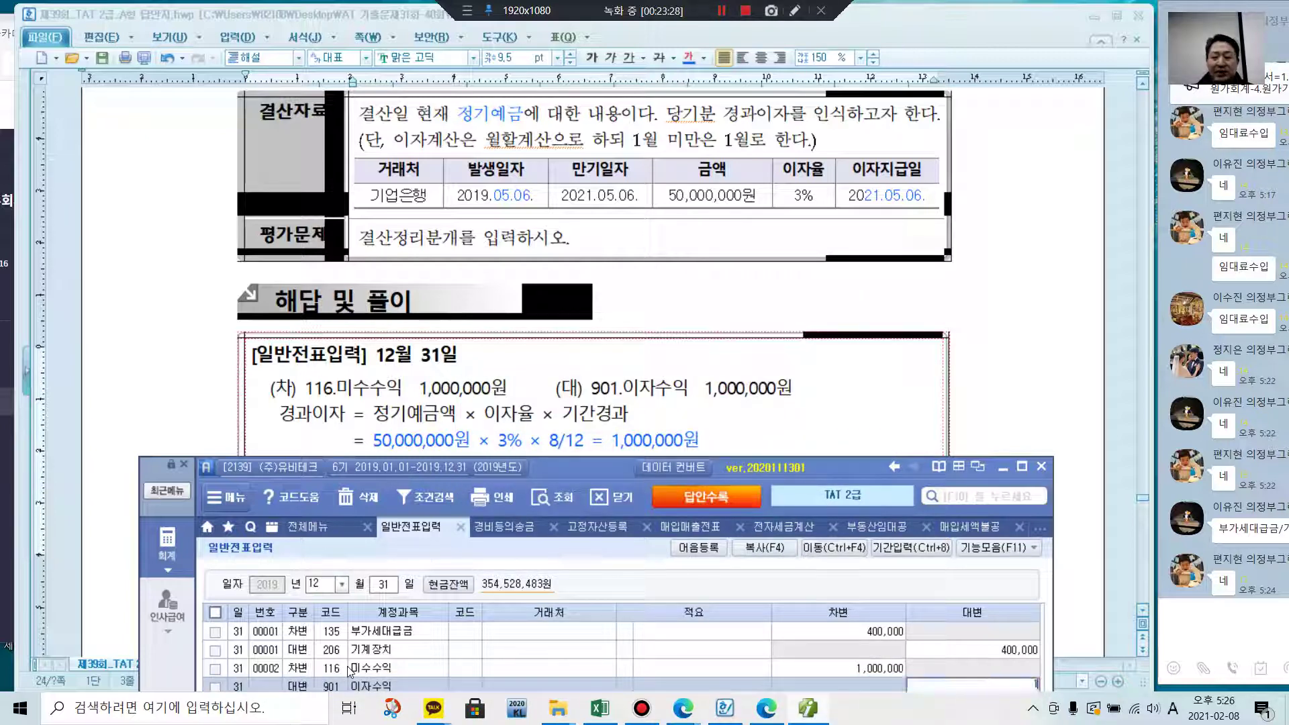
key("Return")
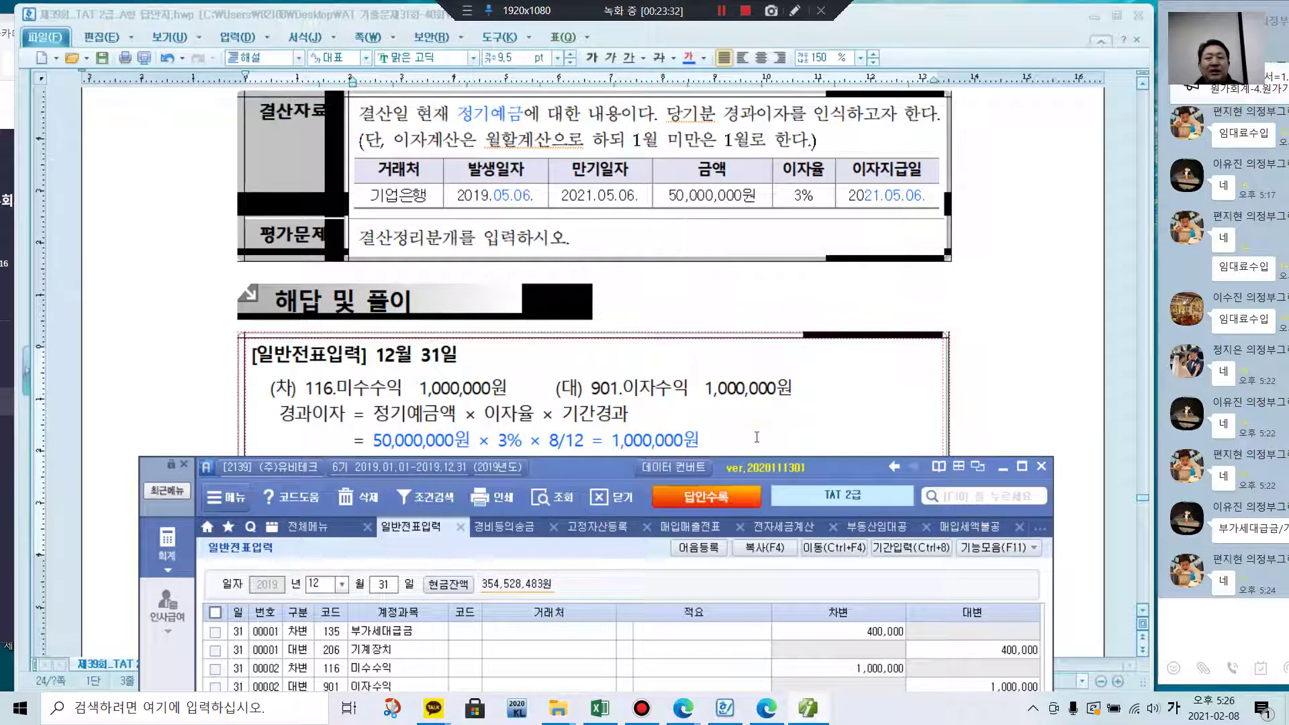
- Go to item 2 자동결산 in the exam document and circle 상품 and its 40,000,000원 평가액 in red pen
left_click(733, 410)
scroll(739, 456, "down", 5)
scroll(741, 484, "down", 2)
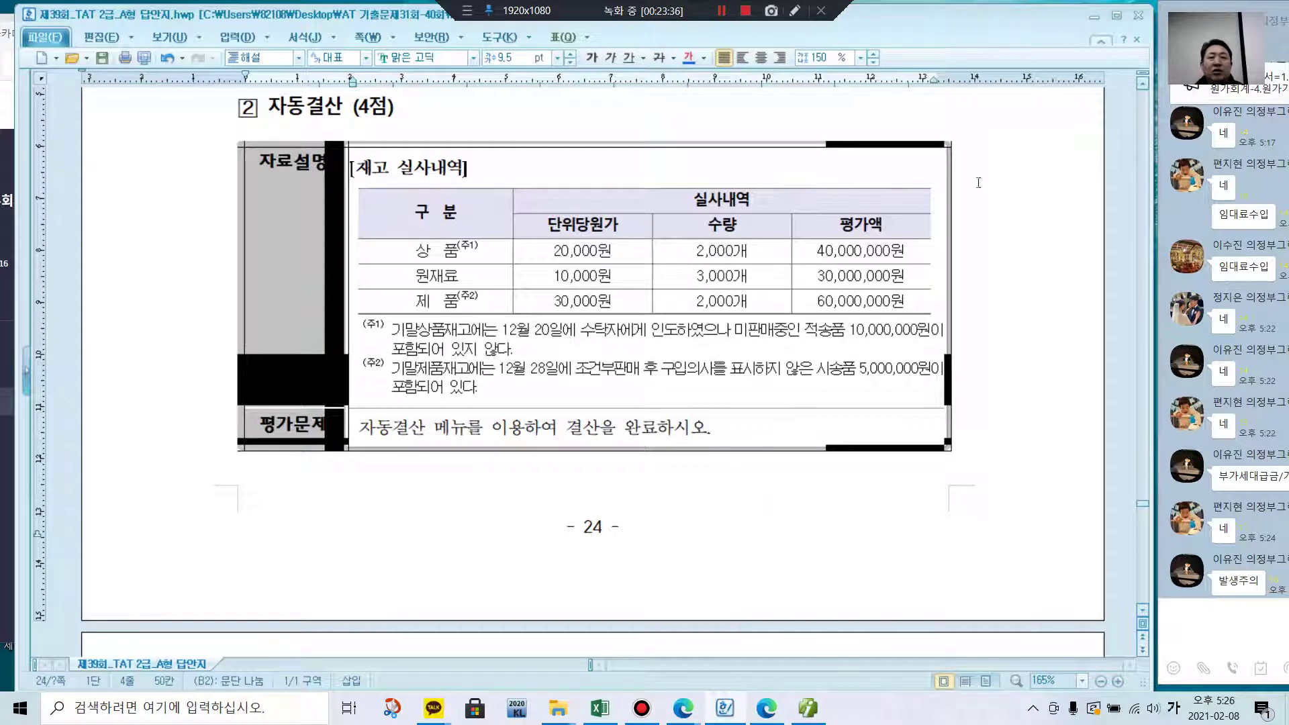
left_click(794, 10)
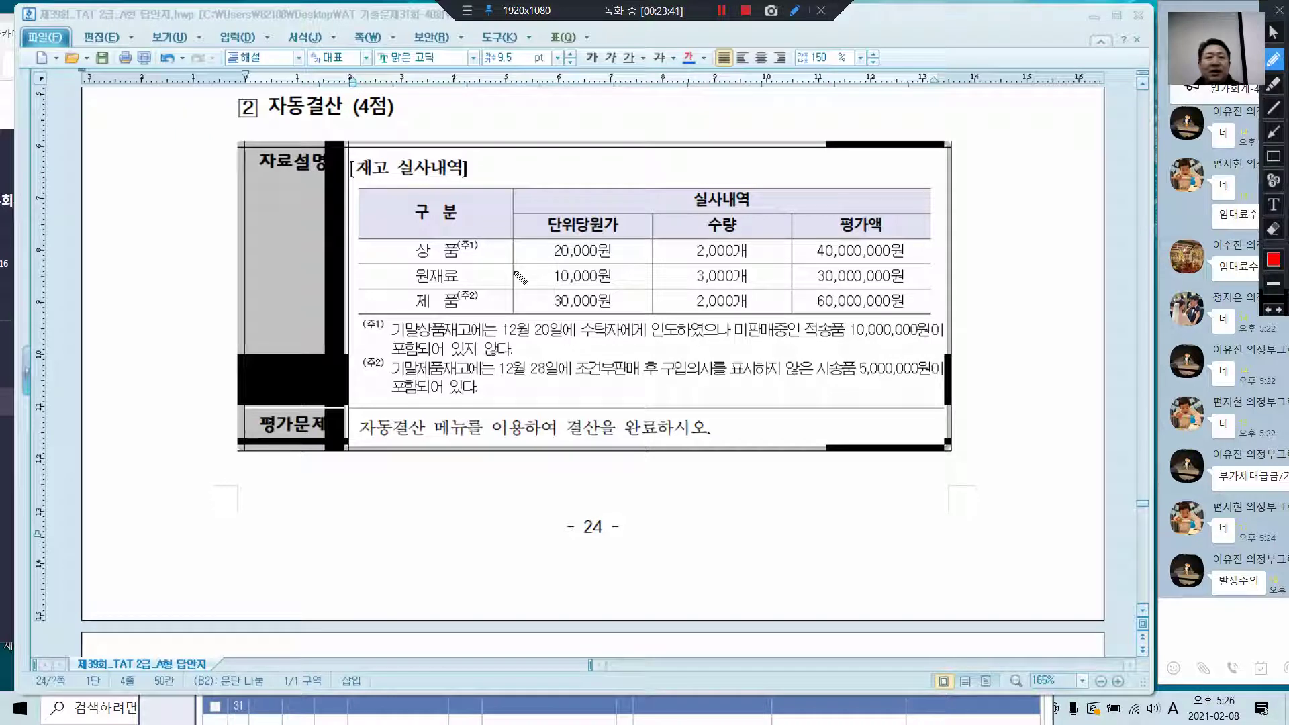
mouse_move(429, 267)
left_mouse_down()
mouse_move(409, 251)
mouse_move(472, 260)
left_mouse_up()
mouse_move(844, 263)
left_mouse_down()
mouse_move(819, 265)
mouse_move(880, 222)
mouse_move(845, 260)
left_mouse_up()
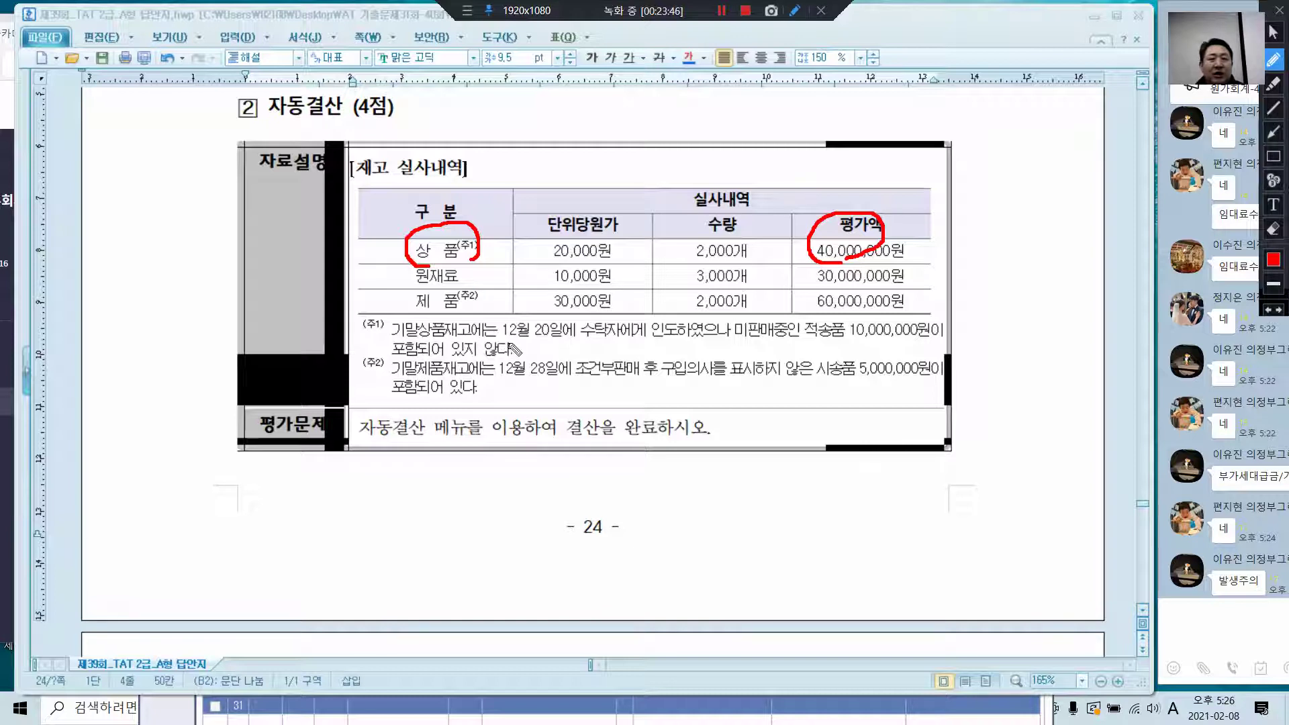
- Underline note 1's unsold consignment text and 있지 않다, circle 10,000,000원, and link it to the 상품 평가액 in red pen
mouse_move(588, 338)
left_mouse_down()
mouse_move(899, 340)
mouse_move(872, 345)
mouse_move(844, 323)
mouse_move(893, 337)
left_mouse_up()
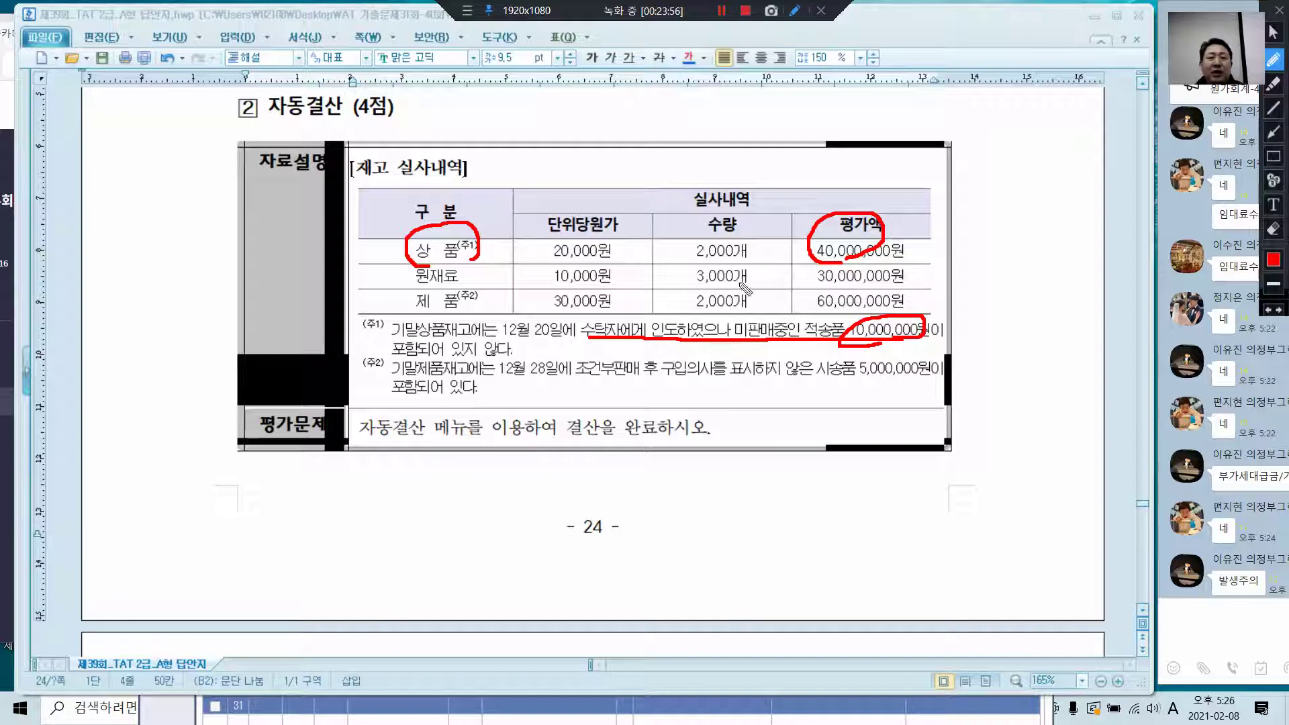
left_click_drag(453, 358, 512, 356)
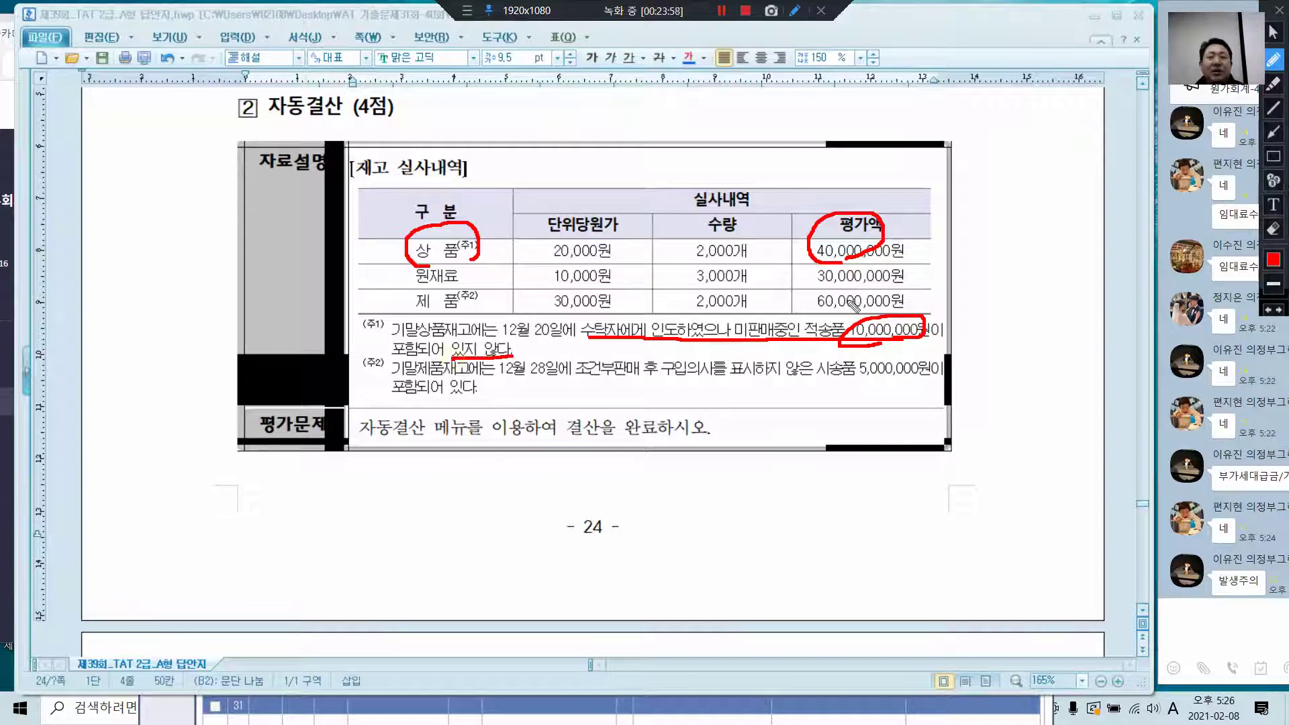
mouse_move(888, 225)
left_mouse_down()
mouse_move(954, 240)
mouse_move(930, 320)
left_mouse_up()
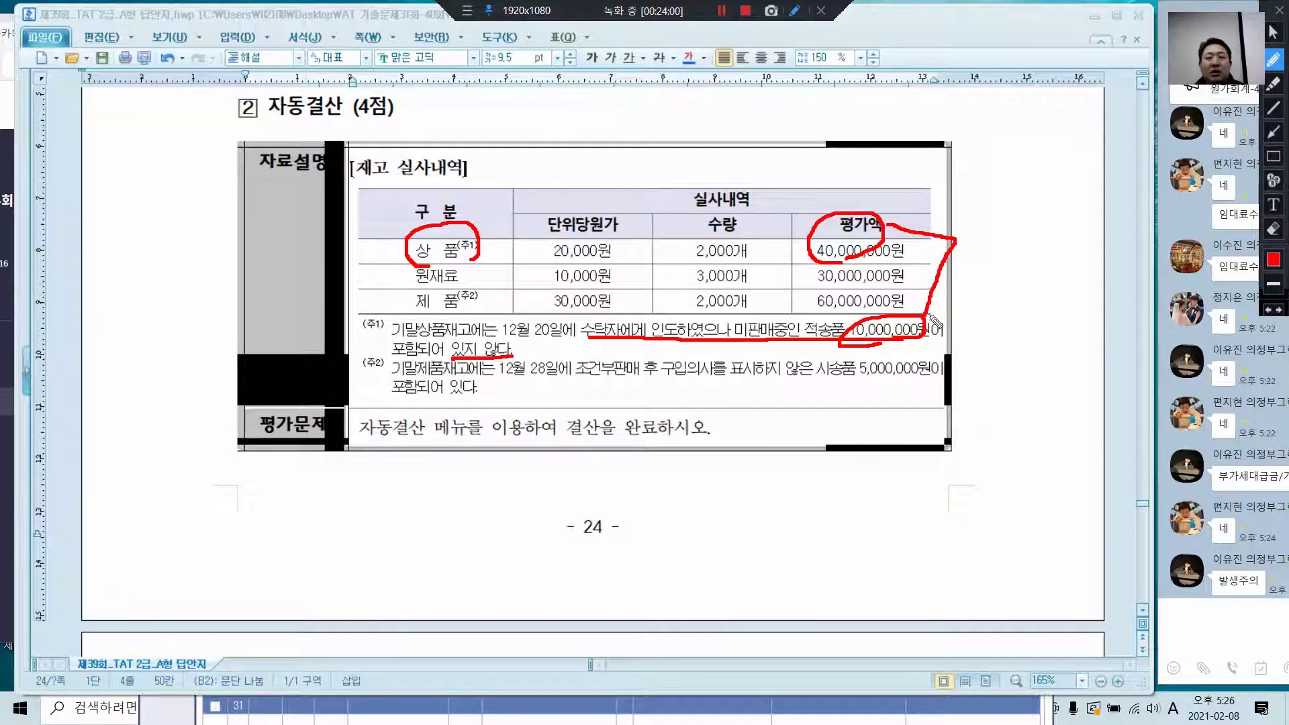
- Write 50,000,000 in red pen beside the linked 상품 amounts and box the 원재료 평가액 30,000,000원
mouse_move(962, 208)
left_mouse_down()
mouse_move(975, 255)
mouse_move(995, 240)
mouse_move(989, 226)
mouse_move(1011, 249)
mouse_move(1038, 207)
mouse_move(1054, 225)
left_mouse_up()
left_click_drag(1056, 201, 1099, 166)
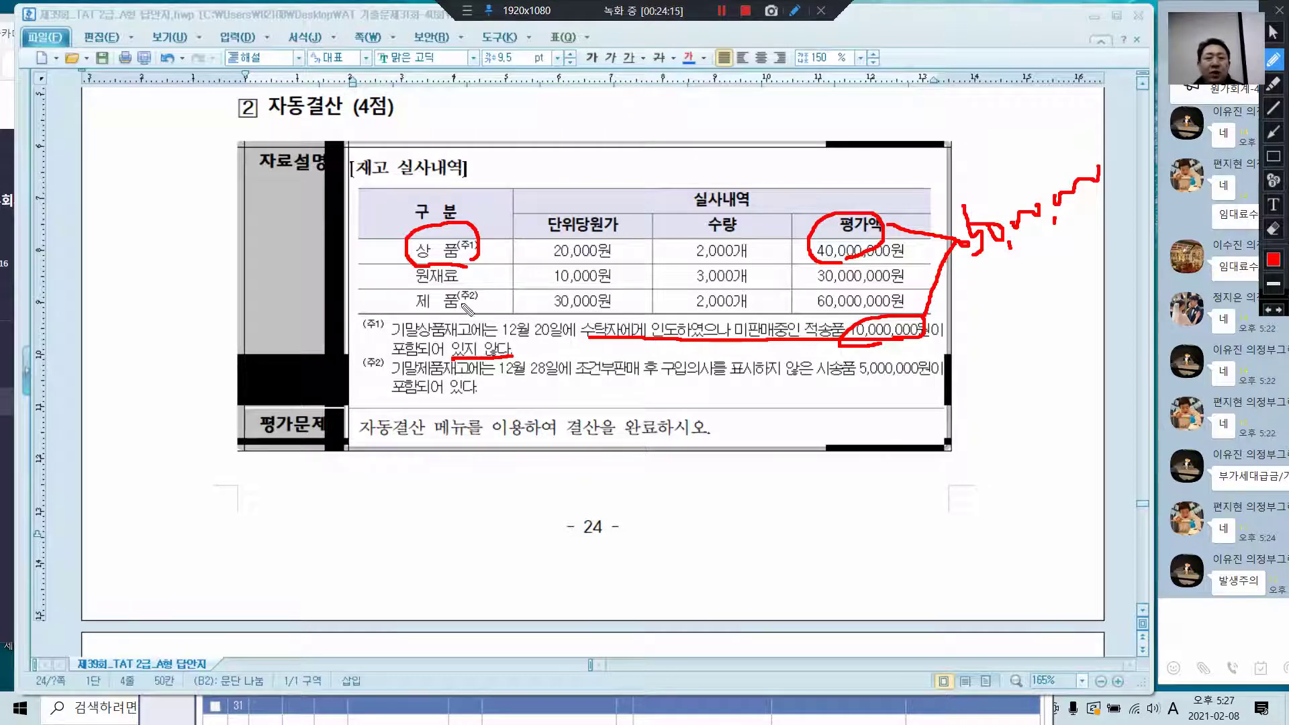
mouse_move(800, 260)
left_mouse_down()
mouse_move(802, 284)
mouse_move(923, 287)
mouse_move(895, 270)
mouse_move(802, 264)
left_mouse_up()
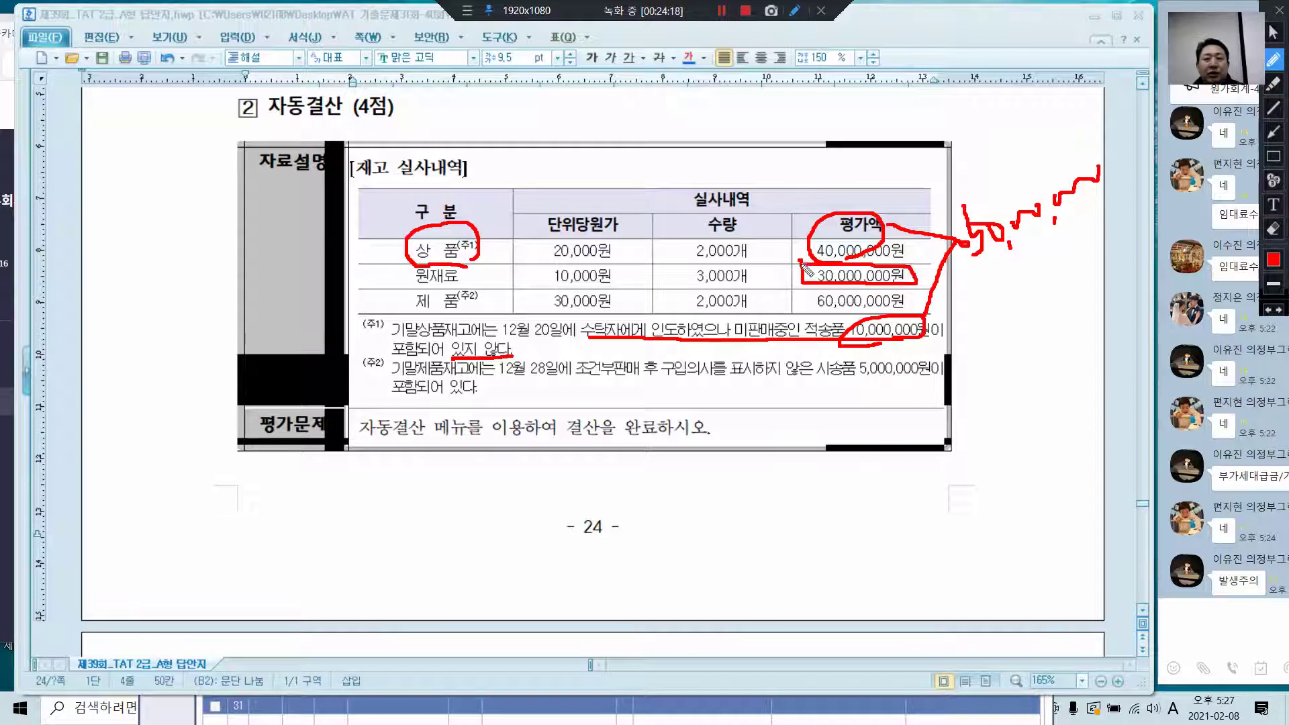
- Mark 제품 and note 2's 시송품 text in red pen, add a bracketed O after 포함되어 있다, and box the 60,000,000원 평가액
left_click_drag(406, 307, 478, 306)
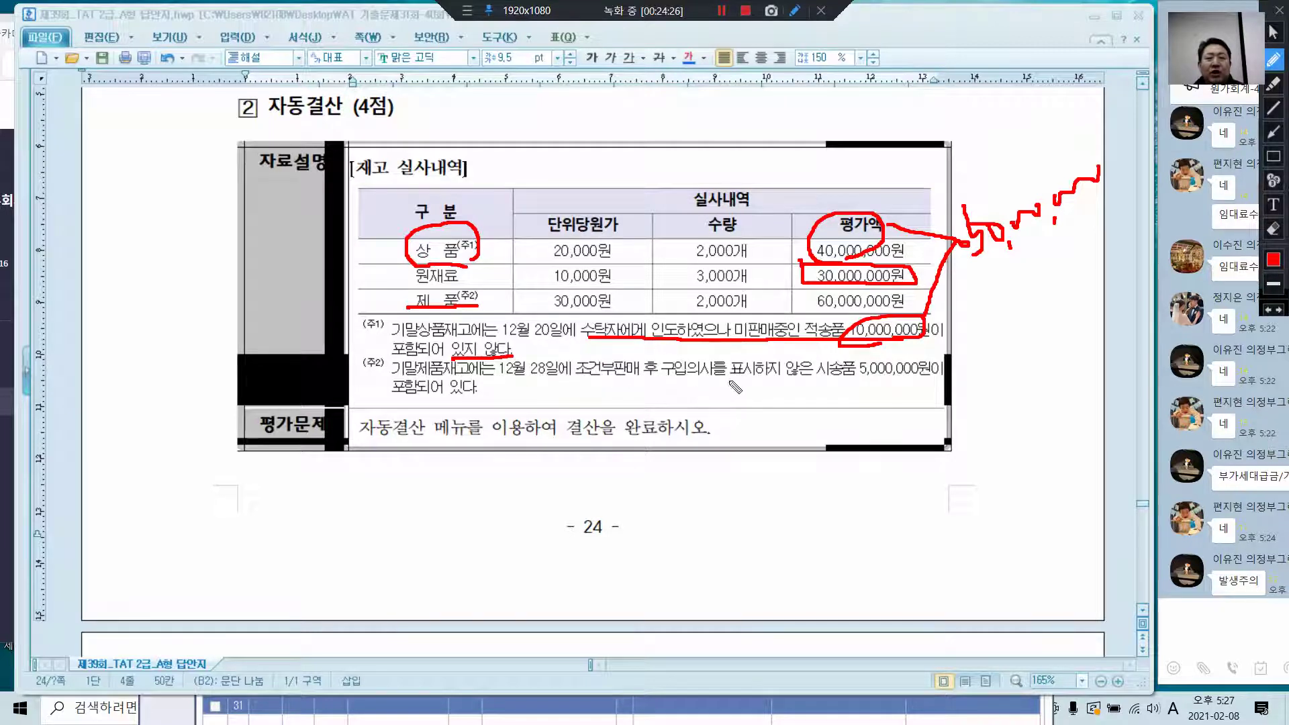
left_click_drag(667, 375, 944, 377)
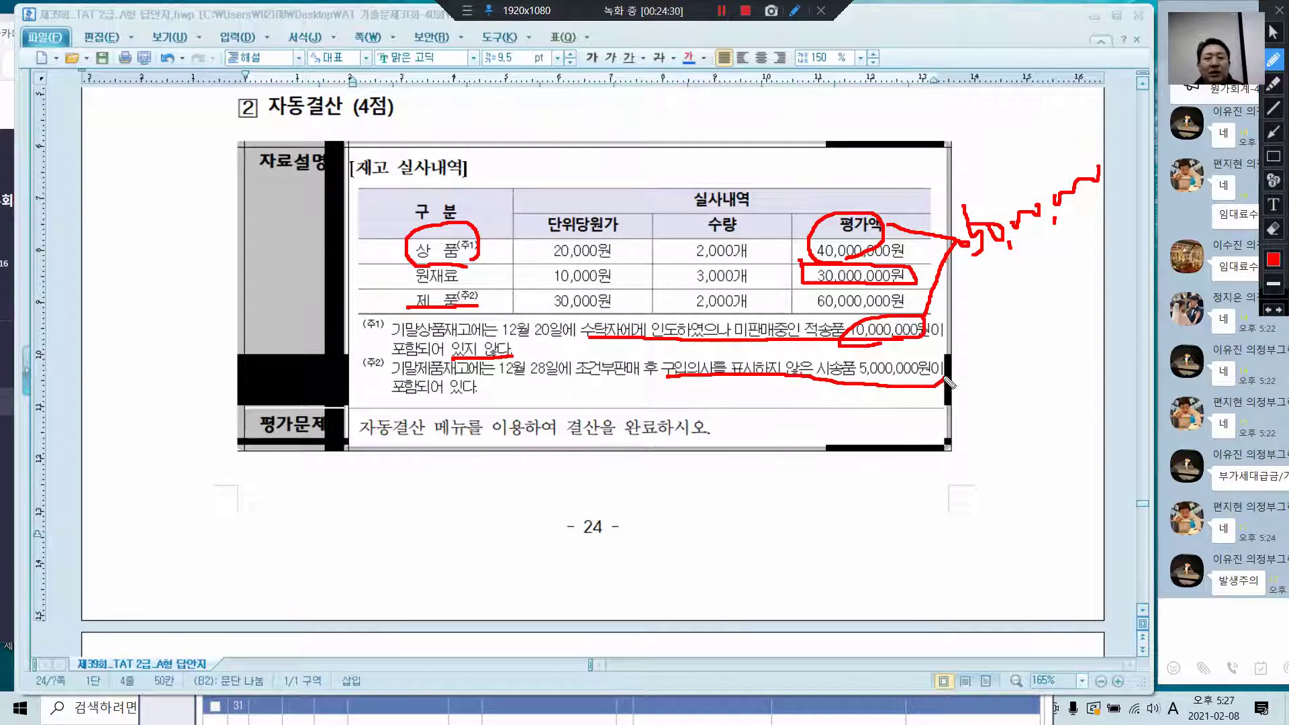
left_click_drag(392, 396, 466, 397)
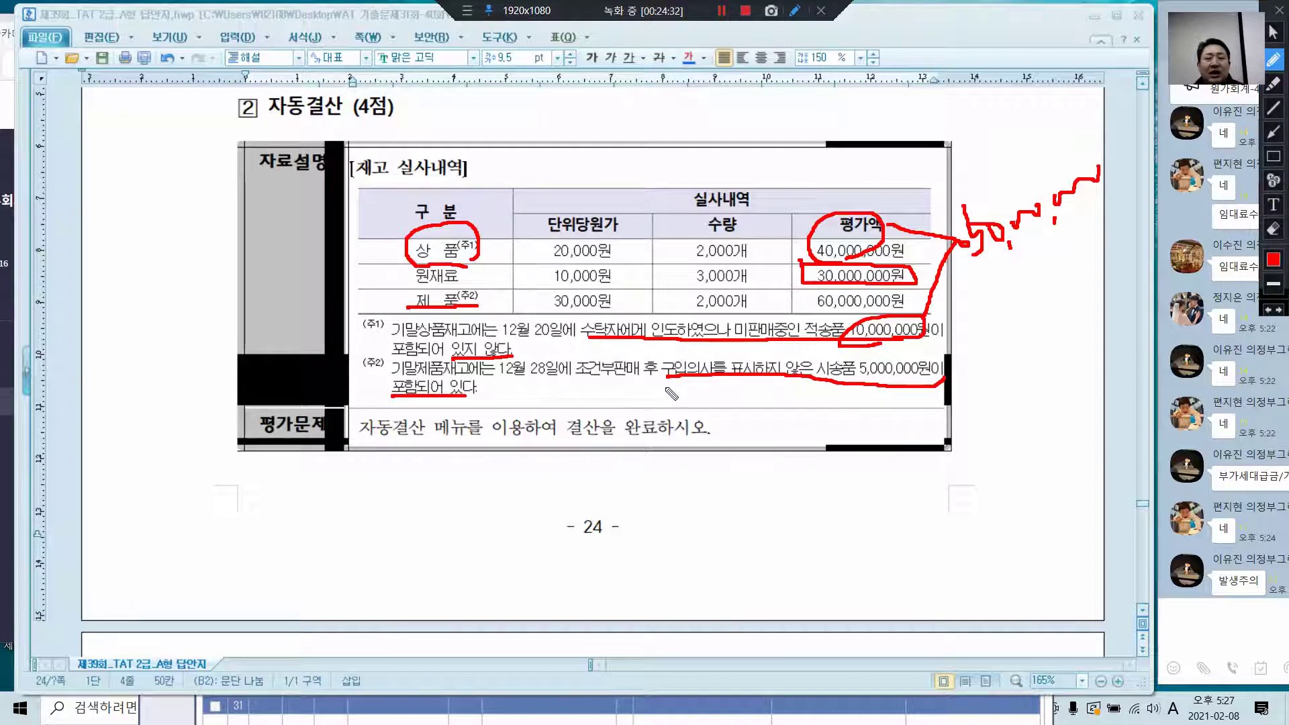
mouse_move(671, 381)
left_mouse_down()
mouse_move(734, 363)
mouse_move(825, 361)
mouse_move(865, 368)
mouse_move(861, 386)
left_mouse_up()
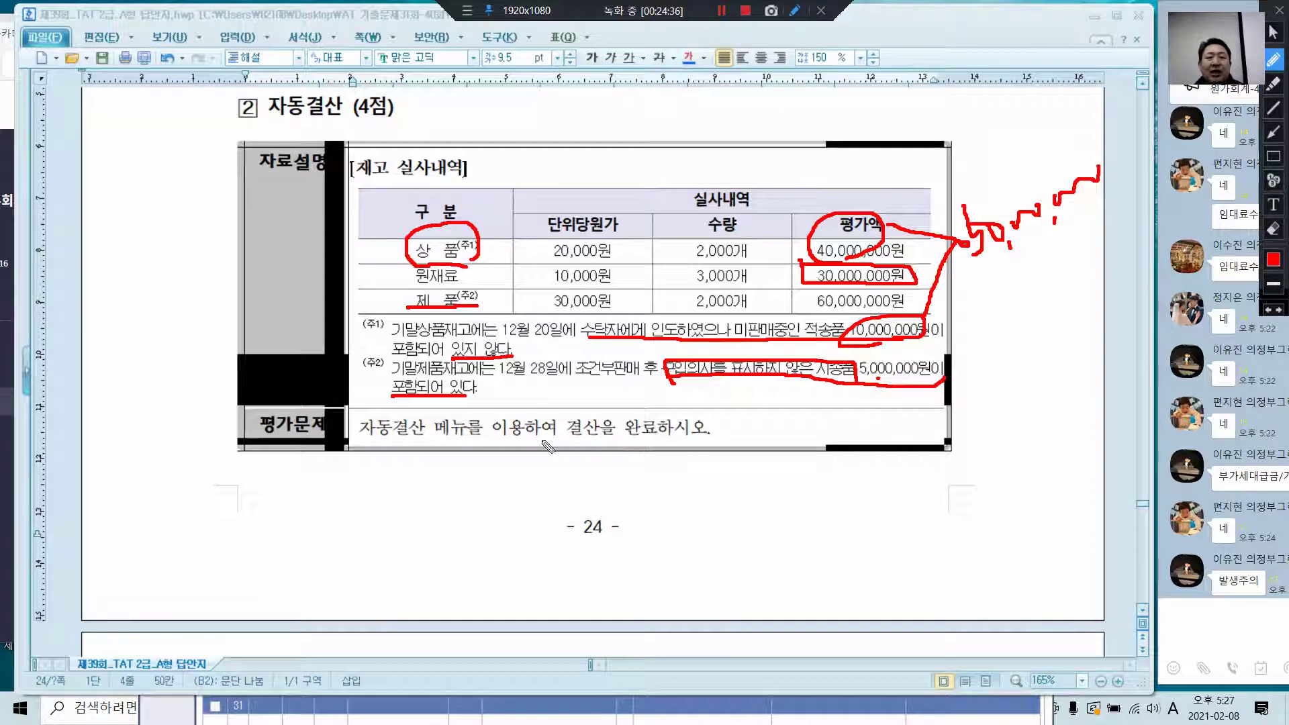
mouse_move(500, 380)
left_mouse_down()
mouse_move(494, 402)
mouse_move(524, 392)
mouse_move(507, 389)
left_mouse_up()
left_click(507, 392)
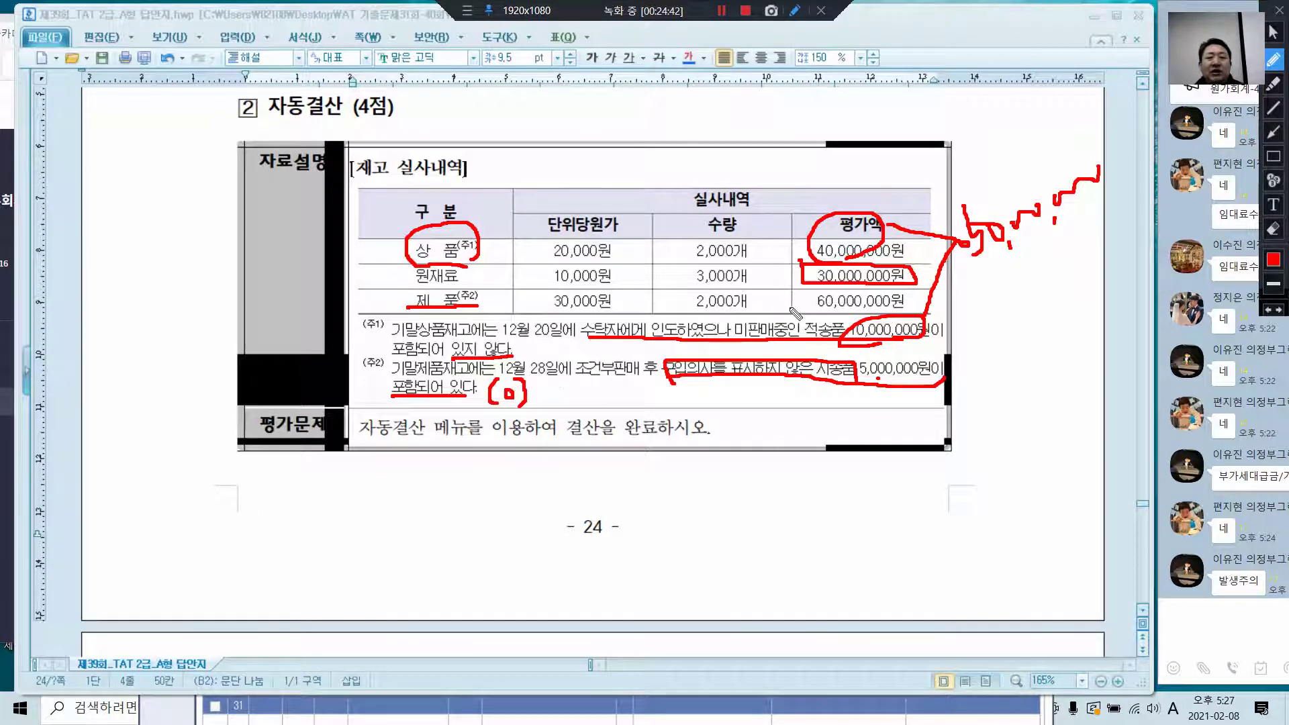
mouse_move(812, 295)
left_mouse_down()
mouse_move(803, 310)
mouse_move(933, 314)
mouse_move(834, 295)
left_mouse_up()
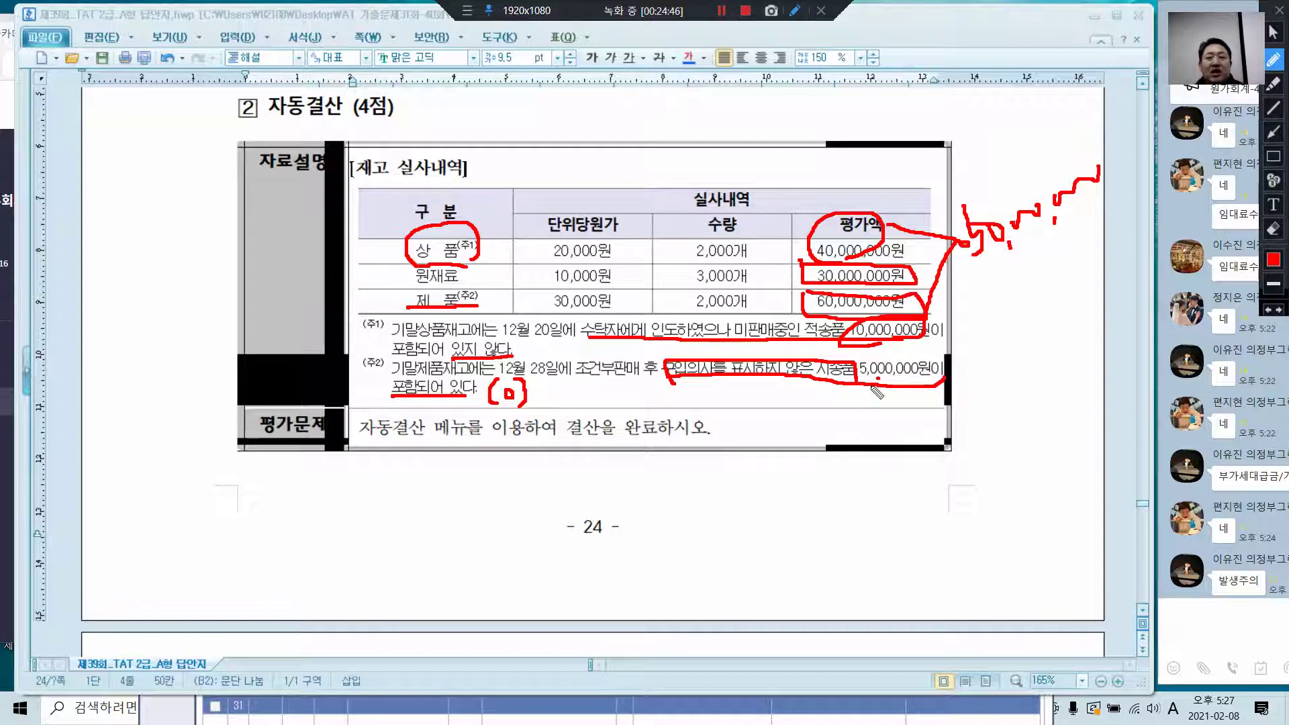
- Switch to the accounting program, open 결산자료입력 and set the closing period from month 01 to 12
left_click(1271, 14)
left_click(818, 720)
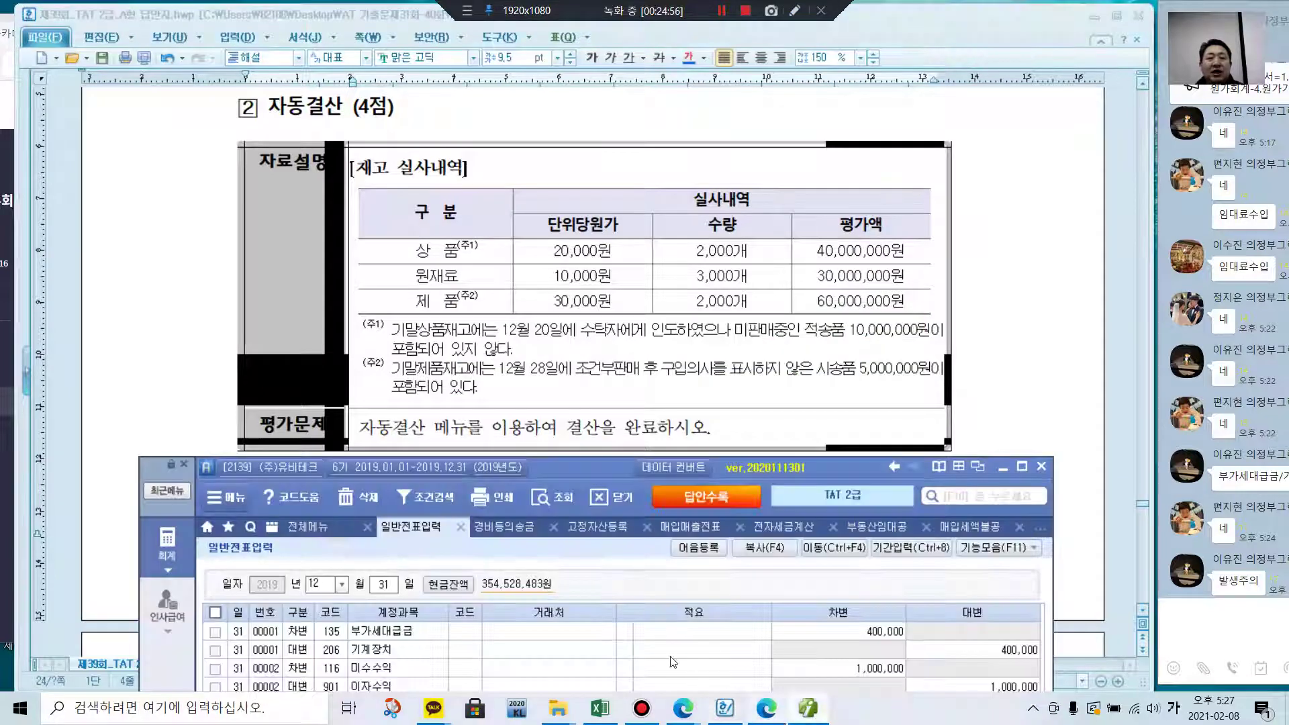
left_click(310, 528)
left_click(896, 611)
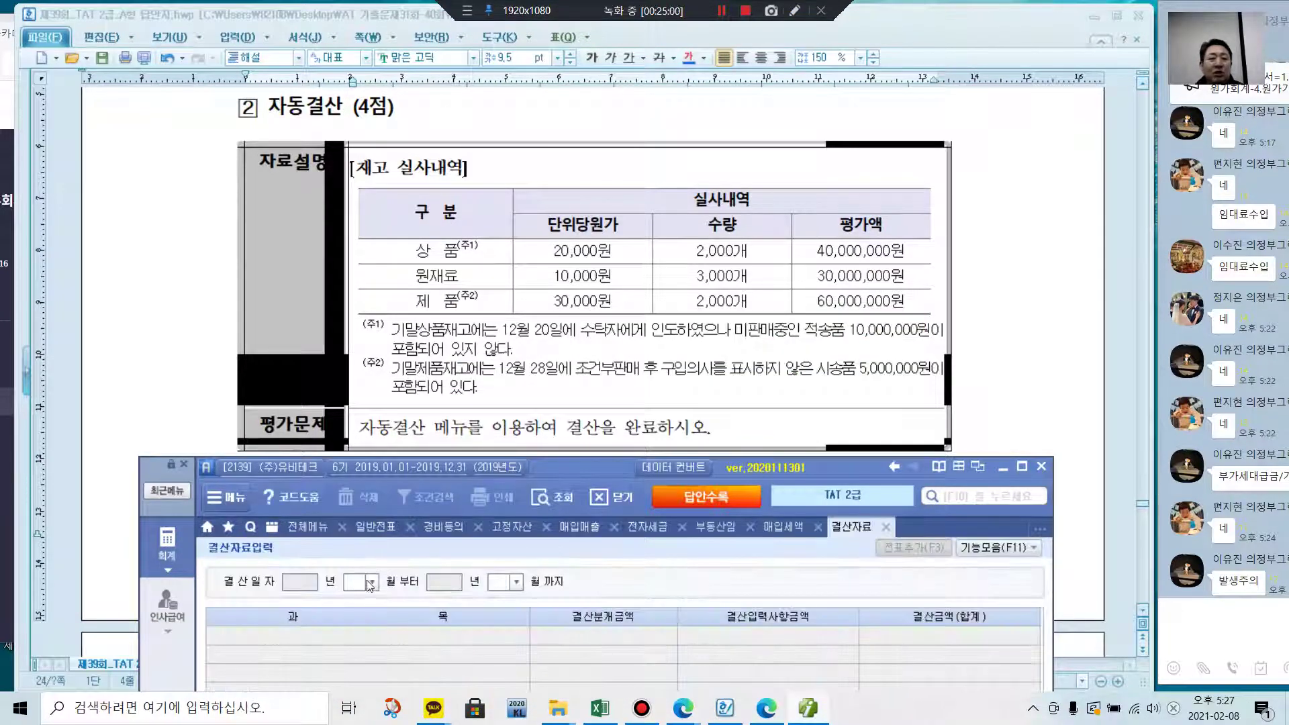
left_click(369, 584)
left_click(355, 427)
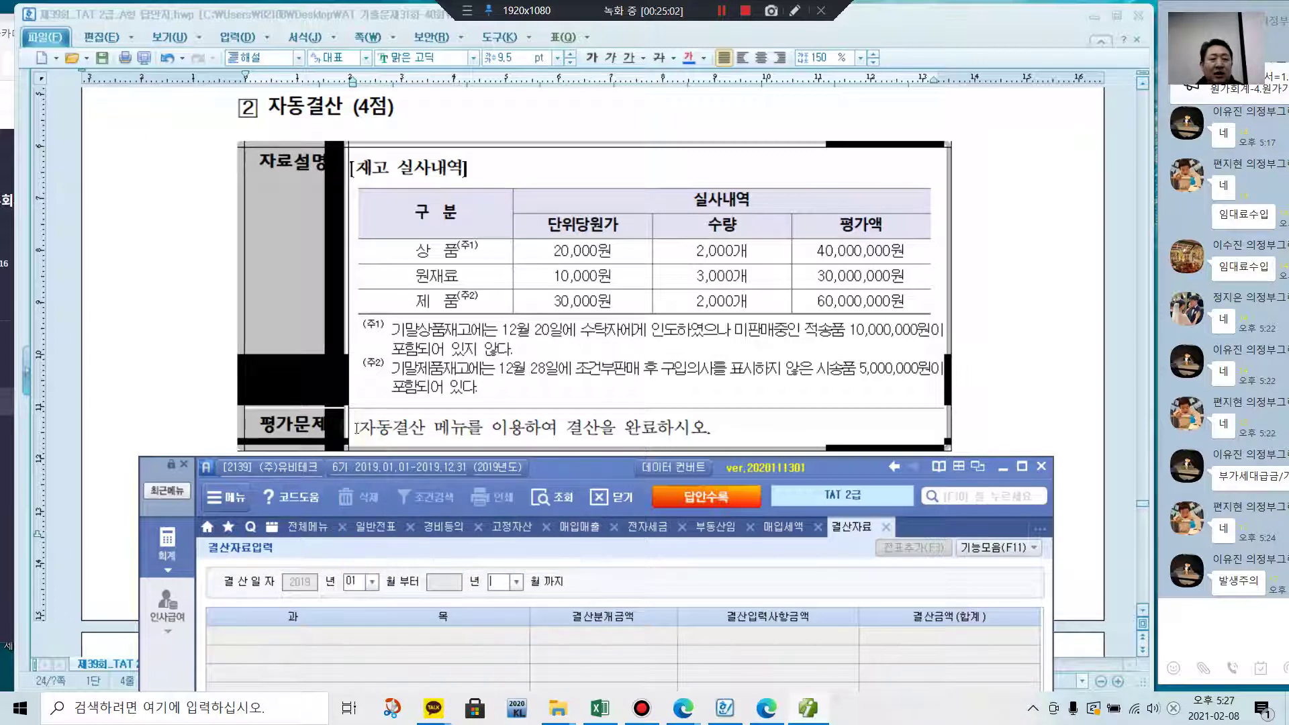
left_click(516, 582)
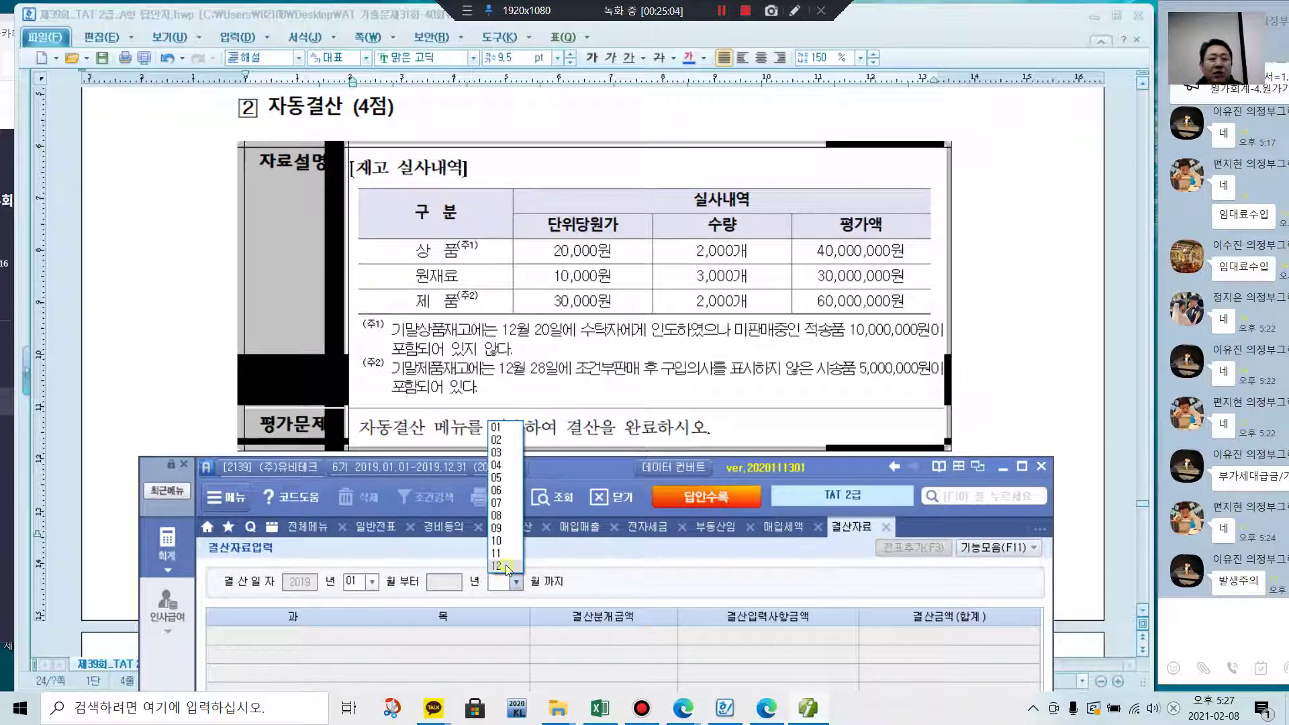
left_click(507, 567)
- Enter 50,000,000 as the 기말 상품 재고액, keeping the exam's inventory table in view
left_click_drag(594, 467, 608, 264)
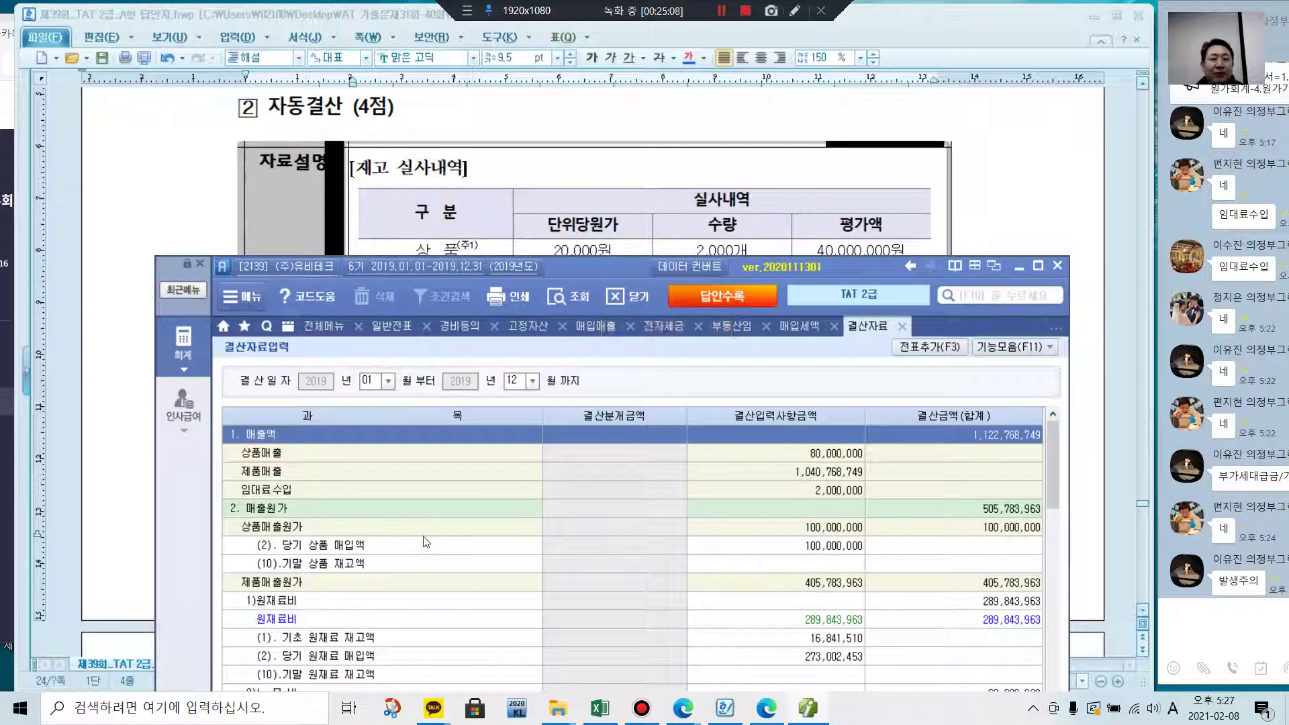
left_click(832, 561)
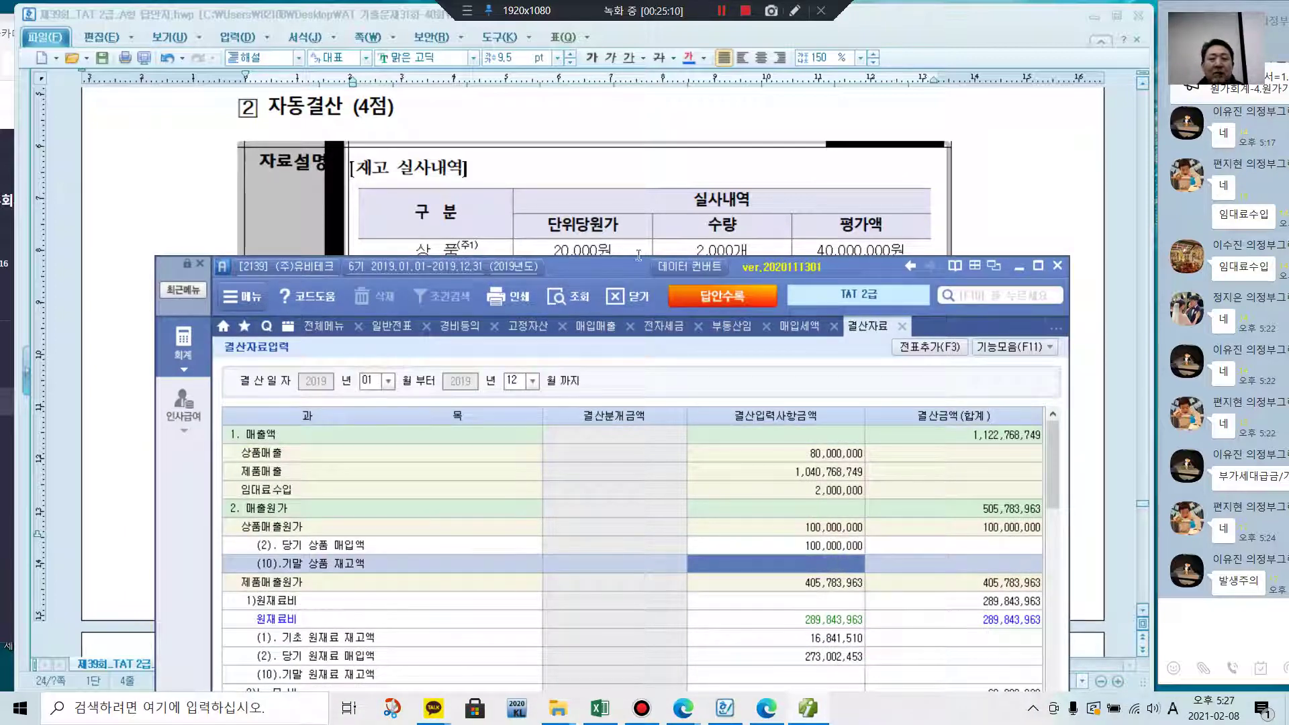
left_click_drag(622, 272, 629, 355)
type("50,000,000")
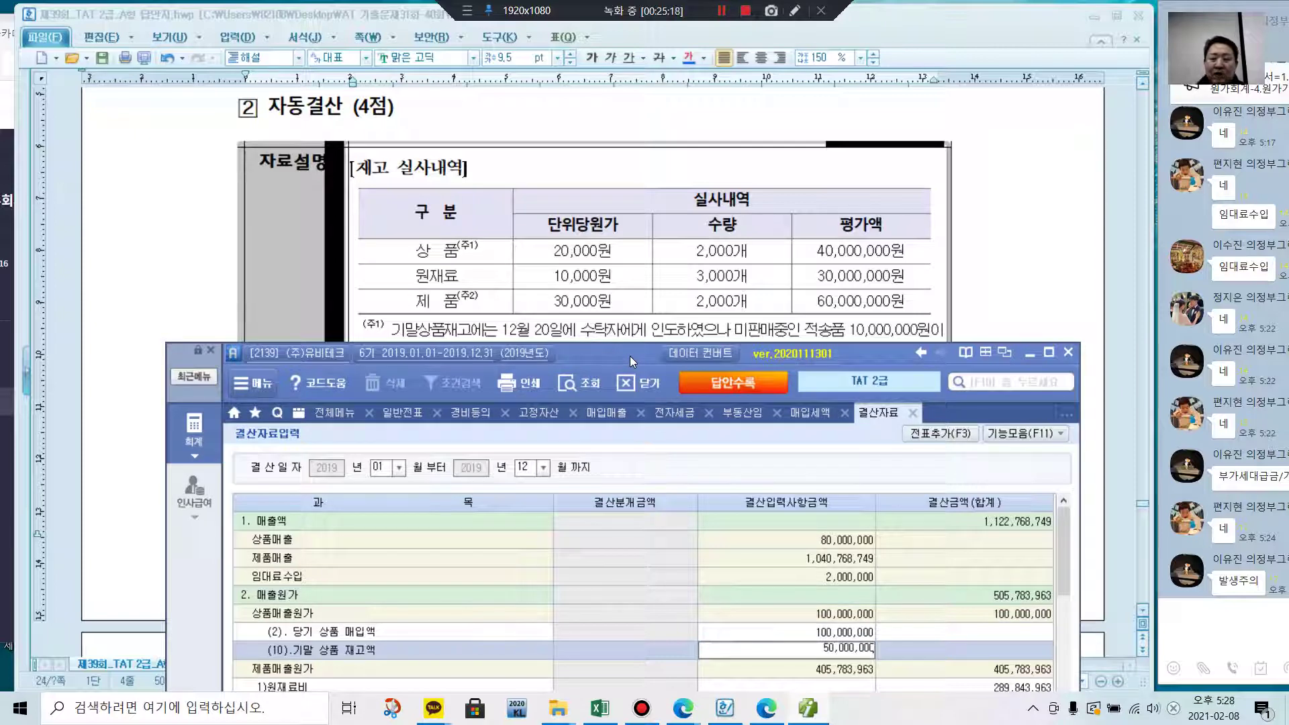
key("Return")
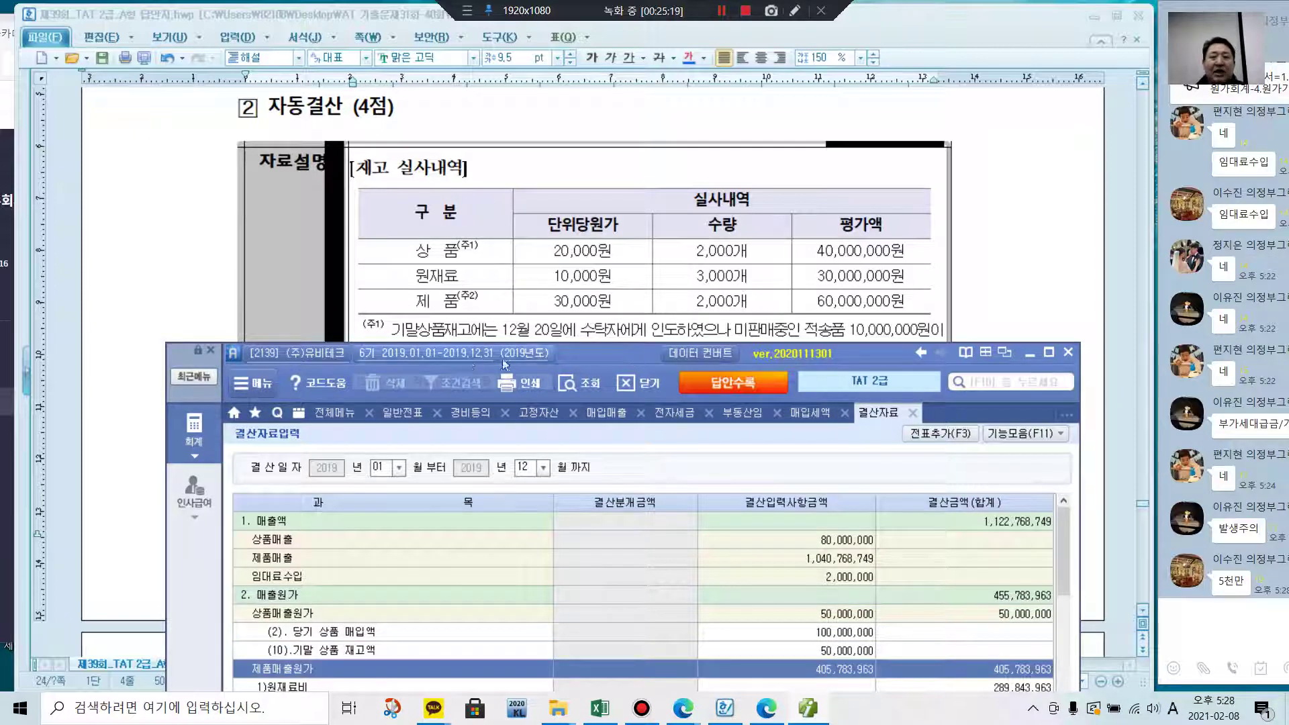
- Enter 30,000,000 as the 기말 원재료 재고액 under 원재료비
scroll(537, 523, "down", 3)
scroll(537, 524, "down", 3)
scroll(489, 561, "up", 6)
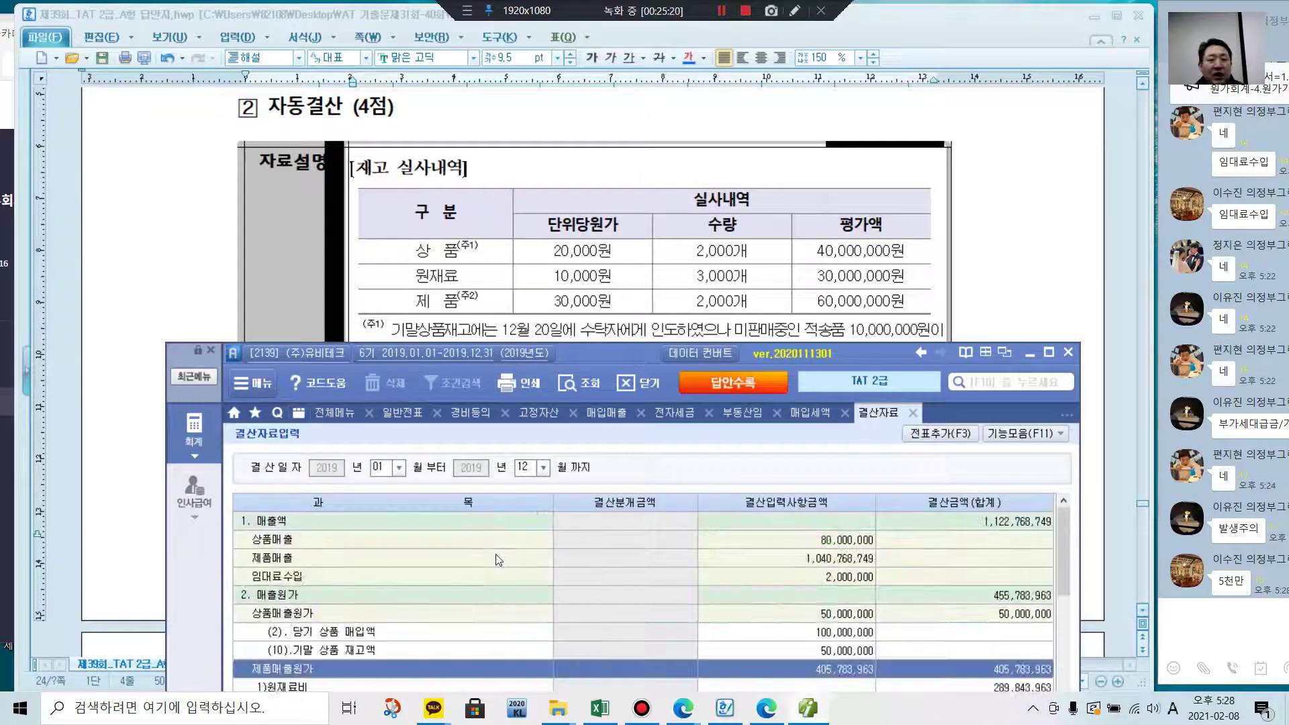
scroll(499, 559, "down", 3)
left_click(822, 597)
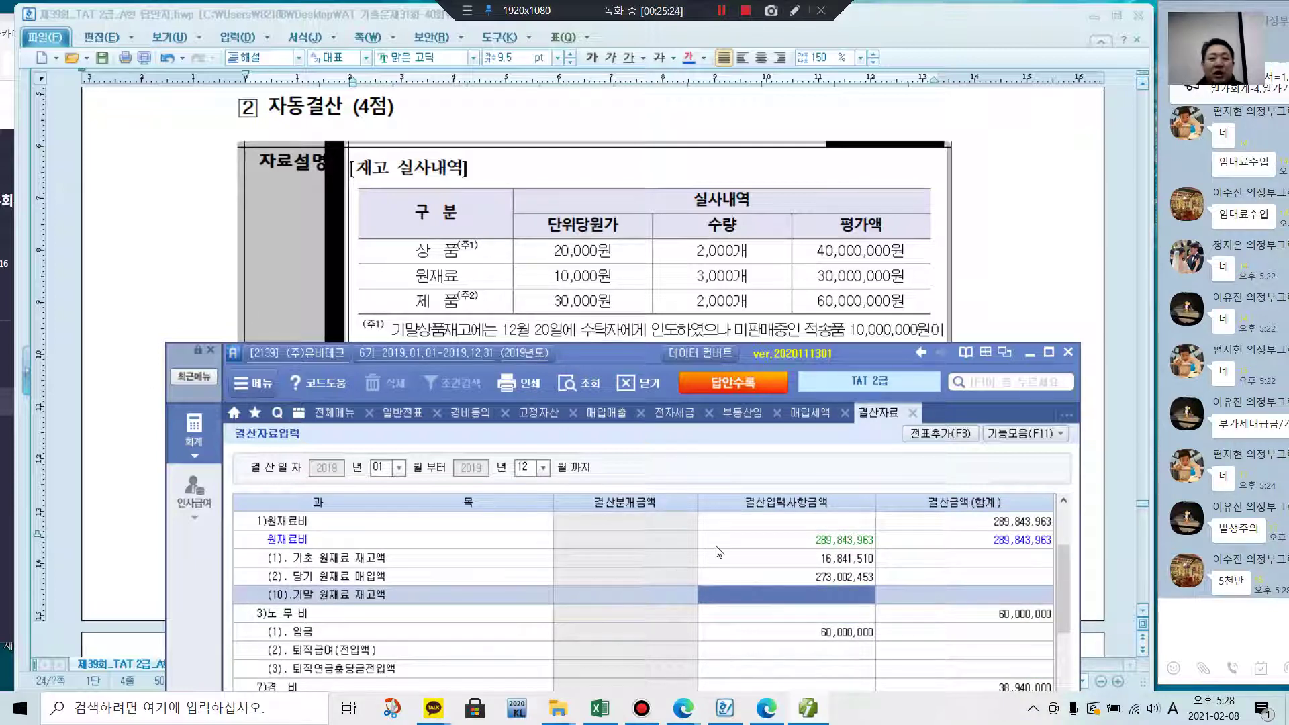
type("30,000,000")
key("Return")
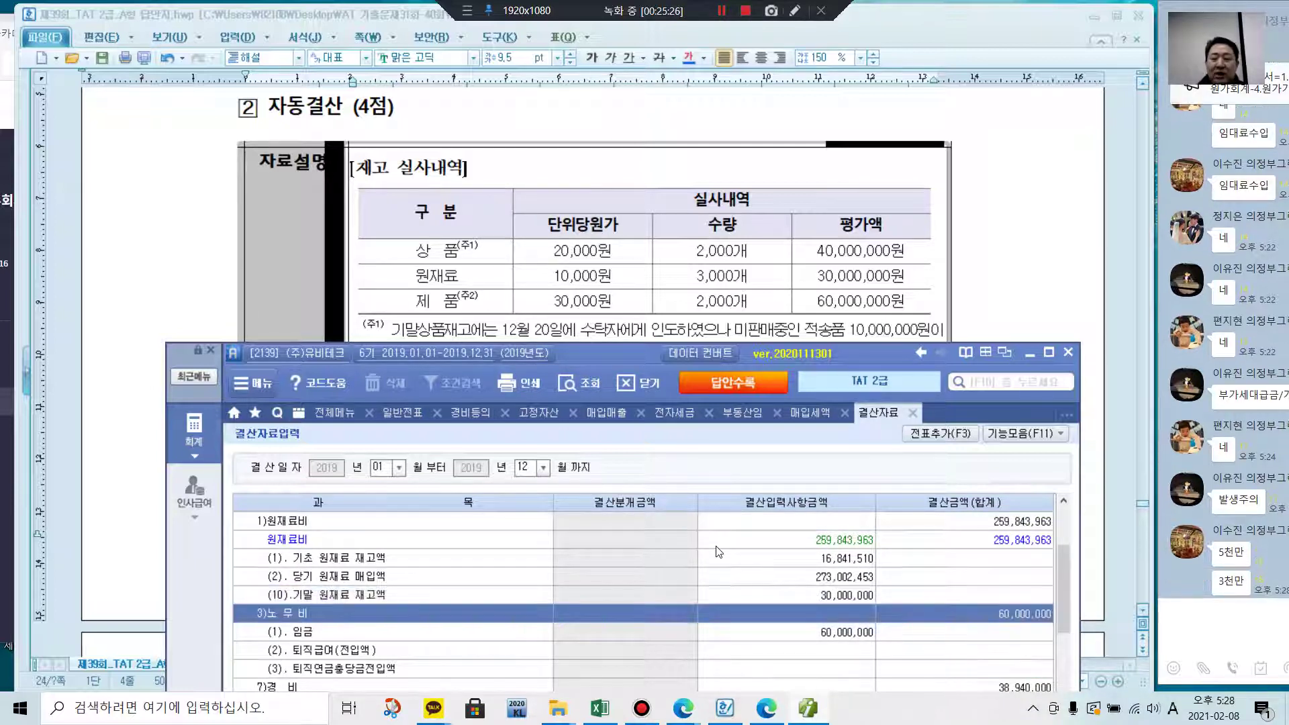
- Enter 60,000,000 as the 기말 제품 재고액 under 당기완성품제조원가
scroll(659, 567, "down", 8)
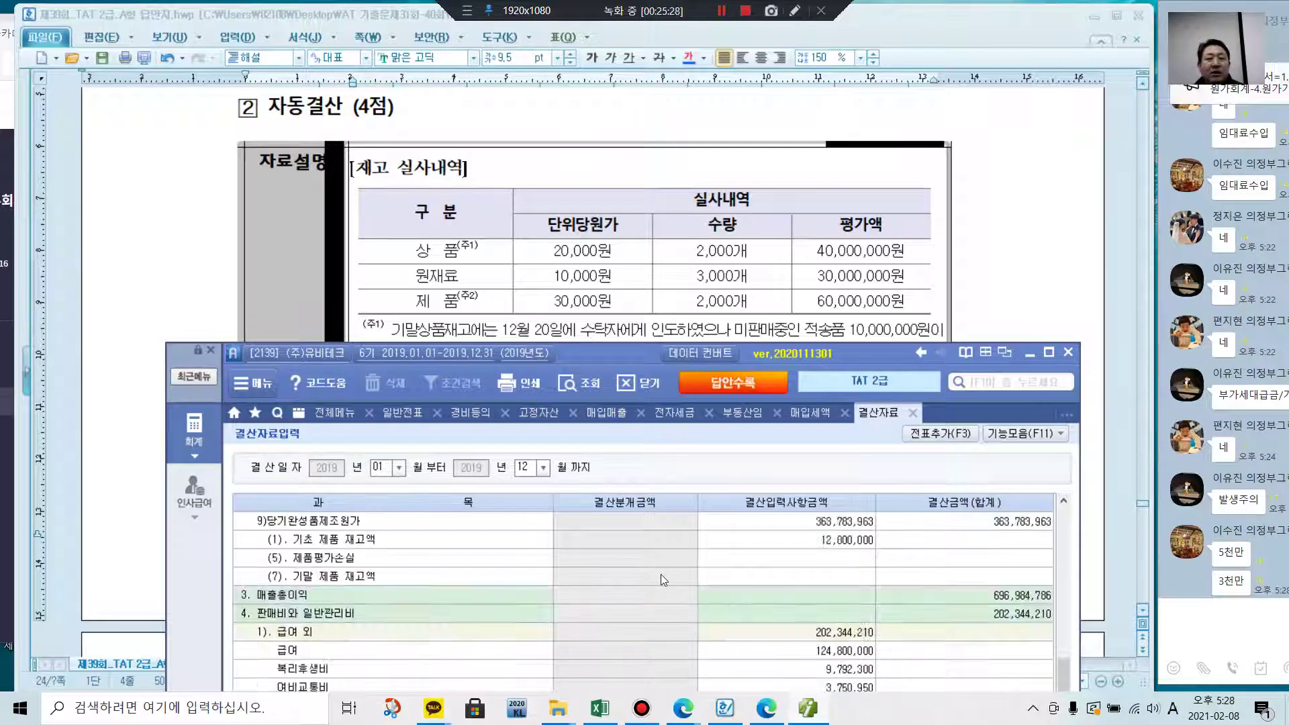
left_click(829, 575)
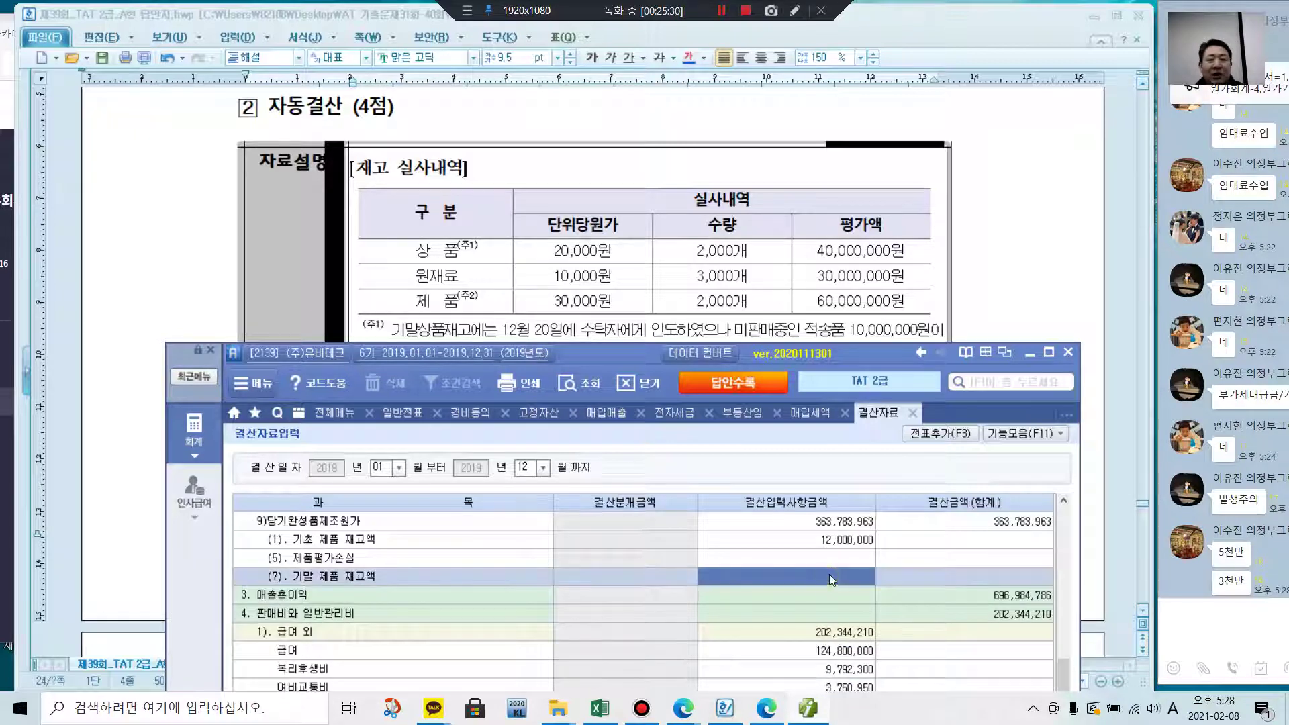
type("60,000,000")
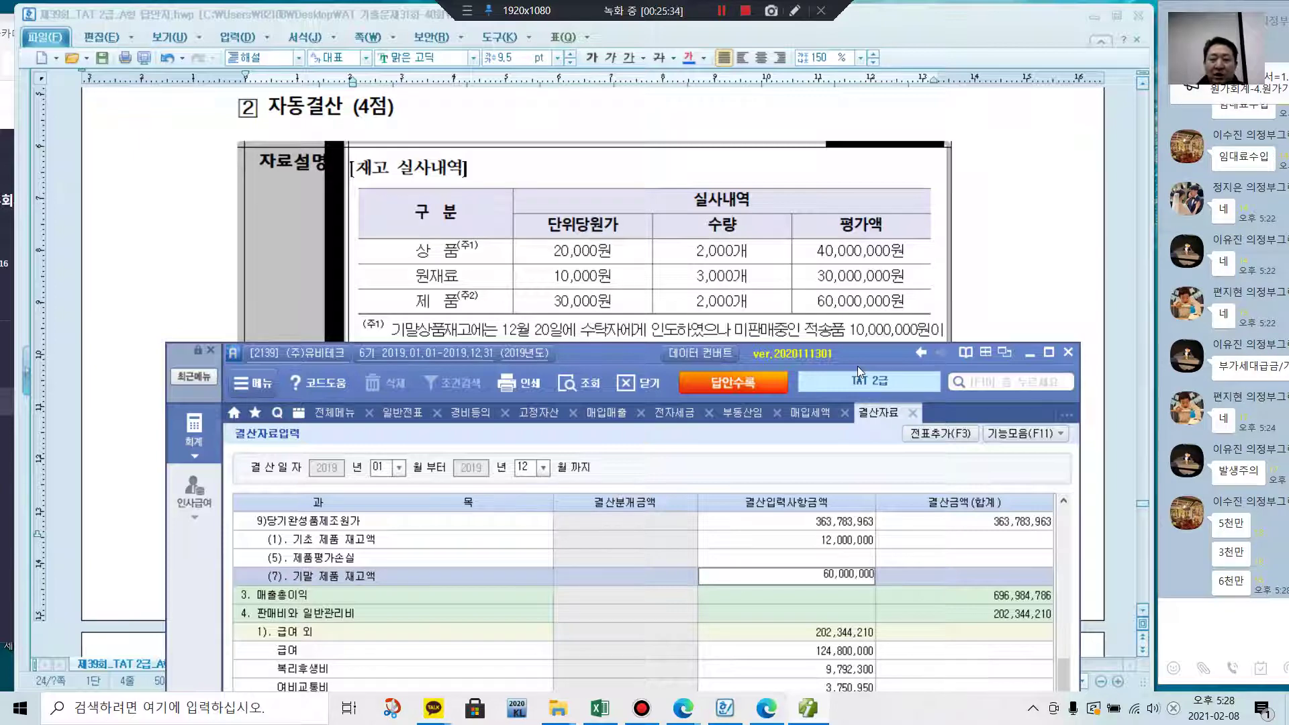
key("Return")
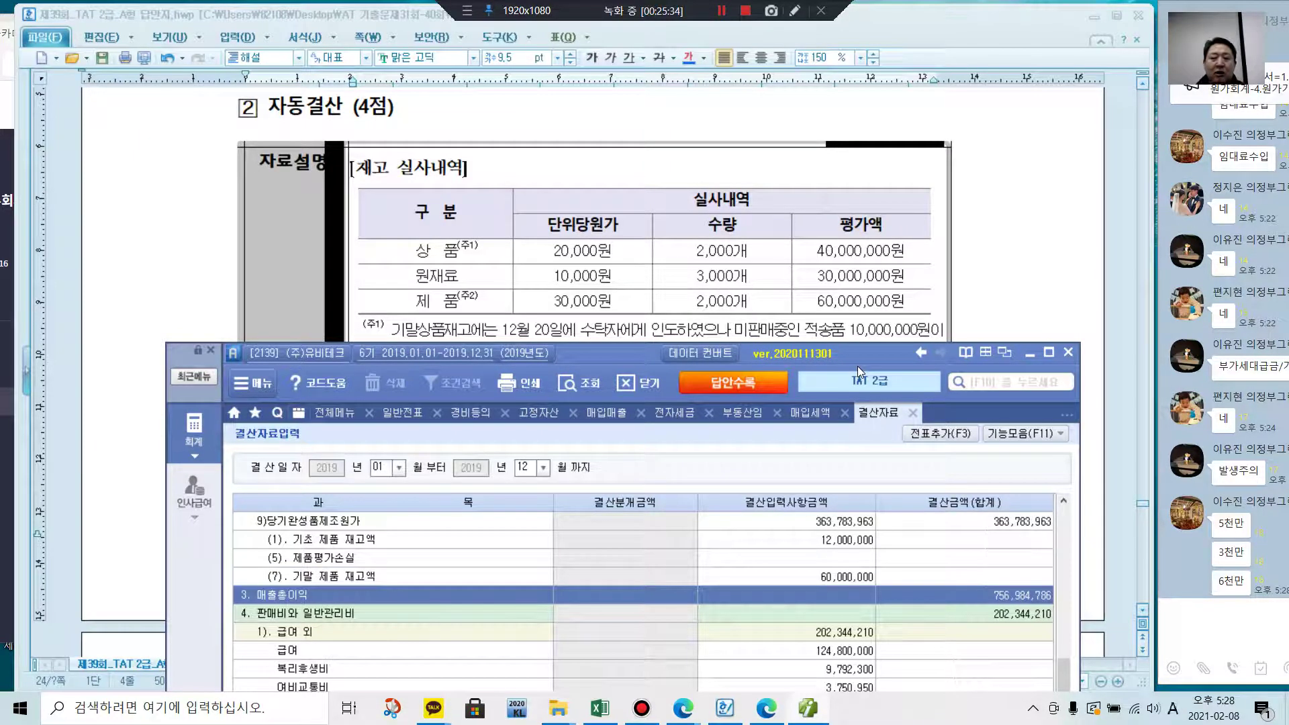
- Return to the exam document and look through the 해답 및 풀이 page for 자동결산
left_click_drag(604, 352, 658, 536)
left_click(698, 507)
scroll(691, 503, "down", 10)
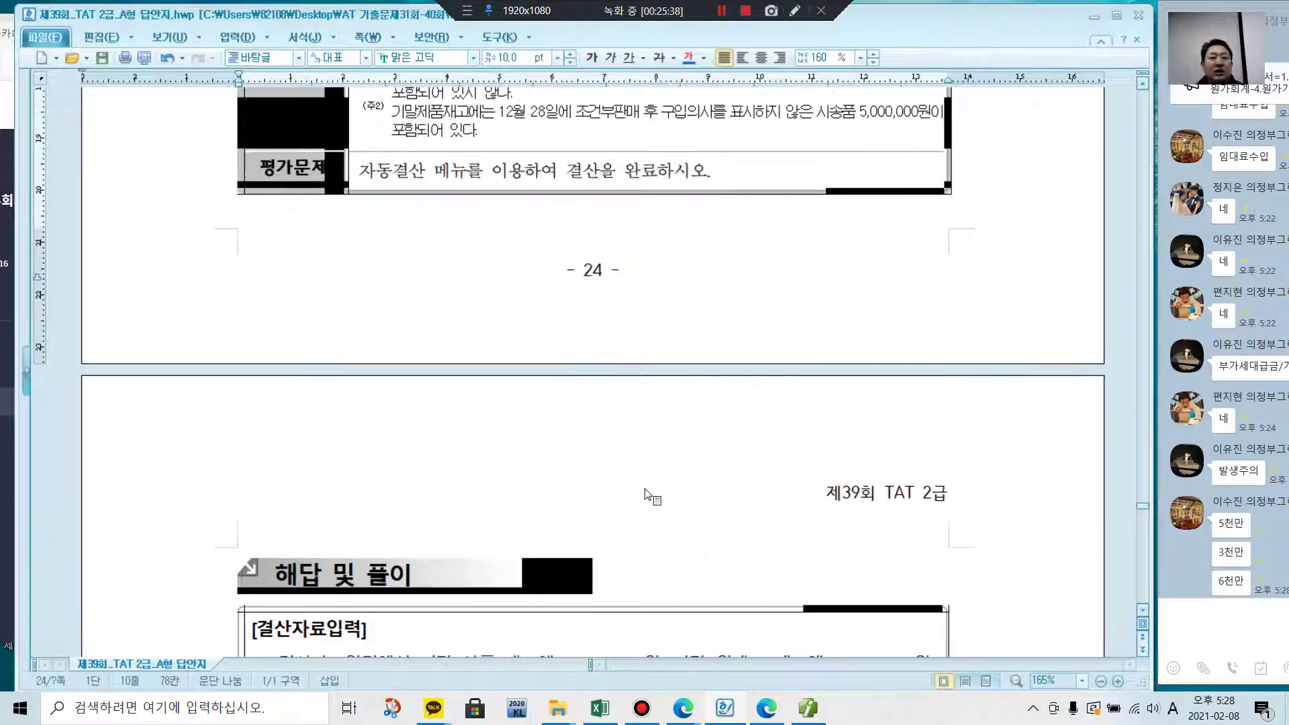
scroll(648, 492, "down", 10)
scroll(650, 493, "up", 4)
scroll(650, 495, "up", 1)
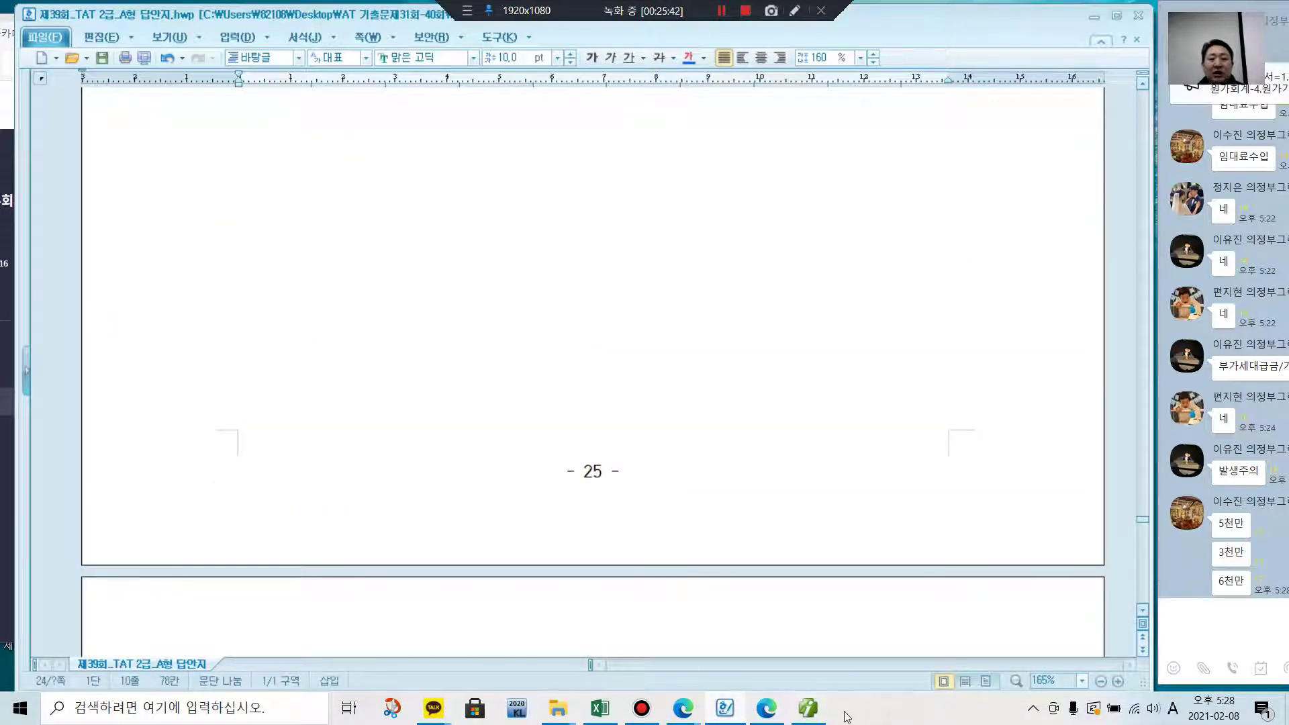
- Go back to 결산자료입력 in the accounting program and add the closing entries to 일반전표
mouse_move(809, 713)
left_click(796, 671)
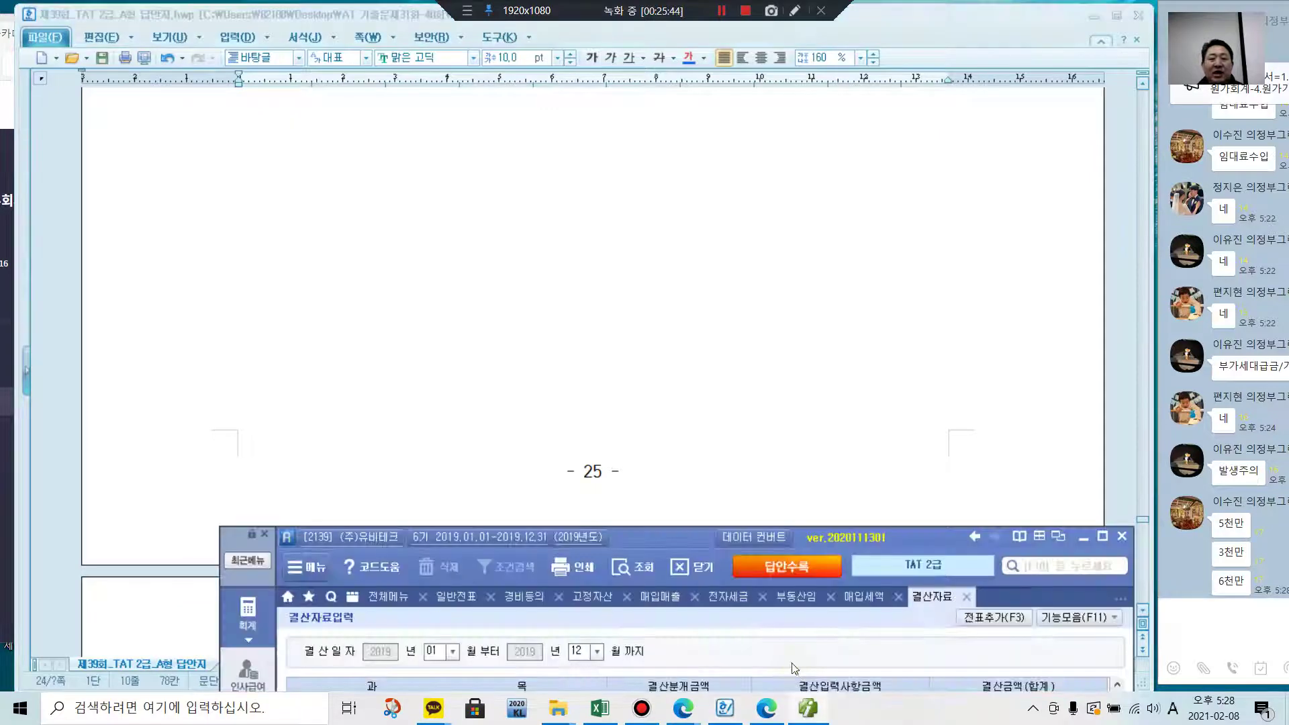
left_click_drag(647, 530, 610, 114)
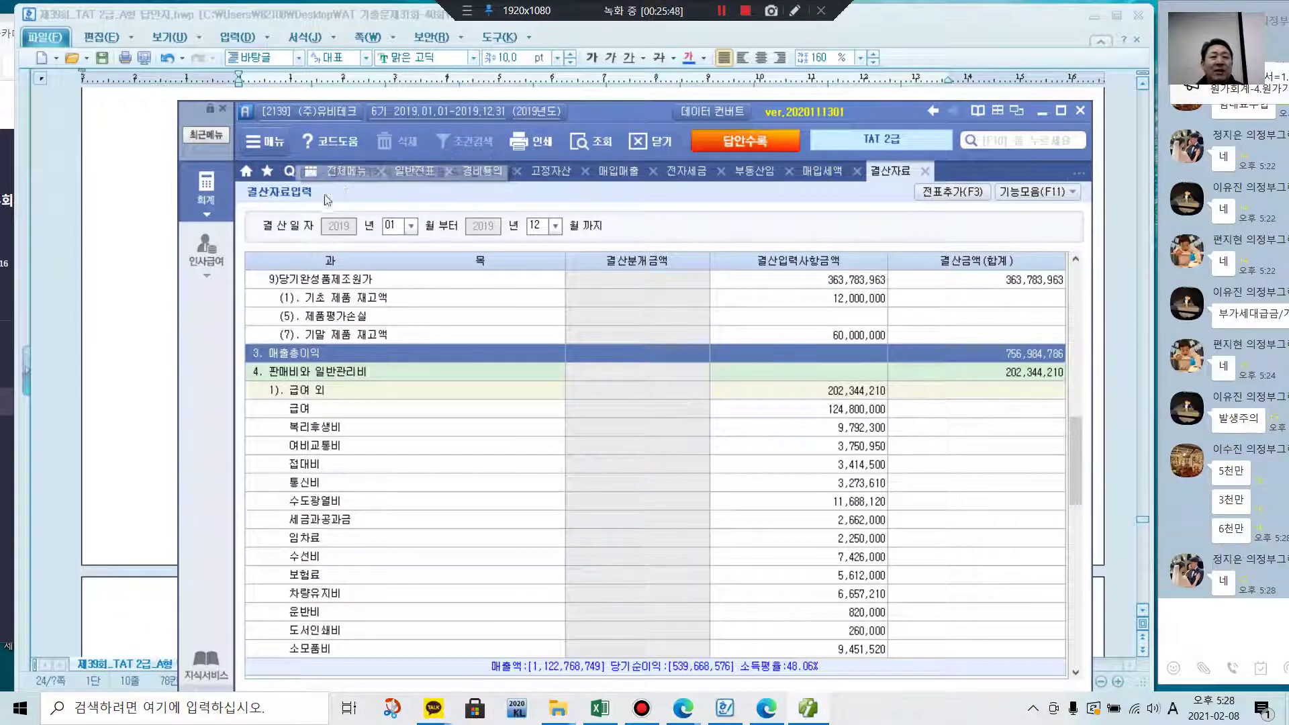
left_click(949, 193)
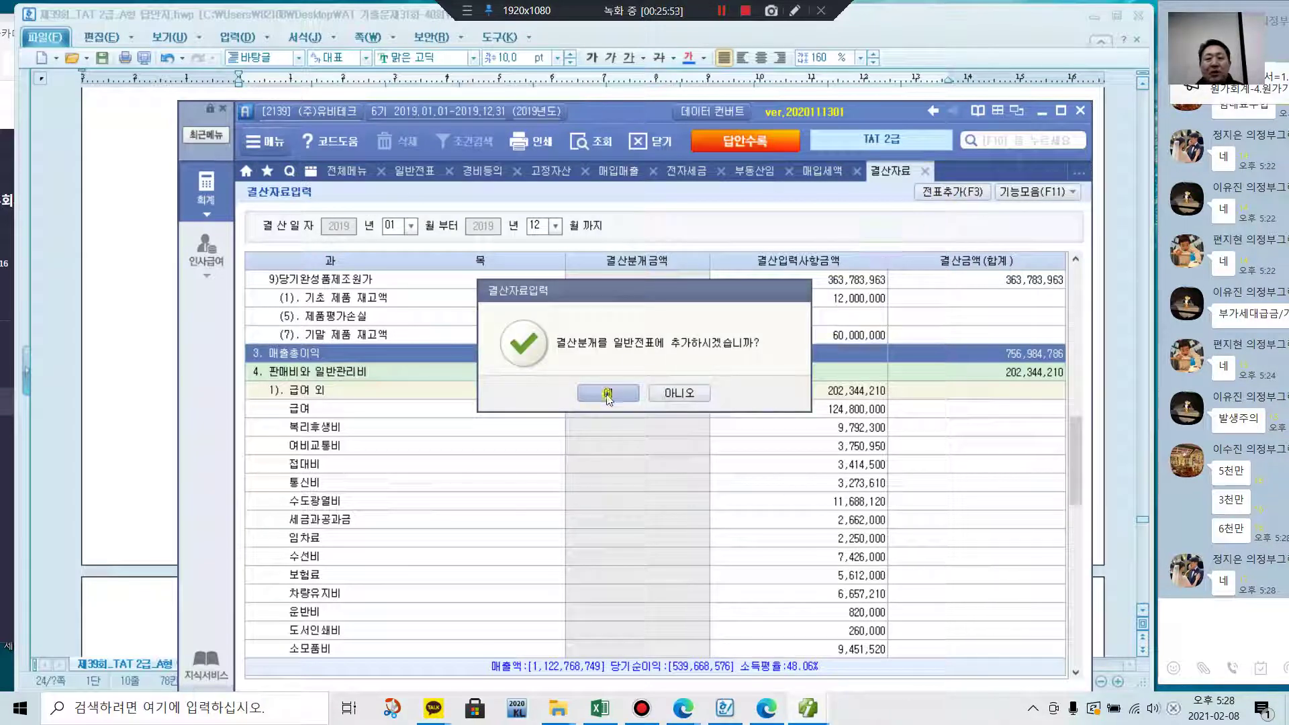
left_click(607, 394)
left_click(644, 398)
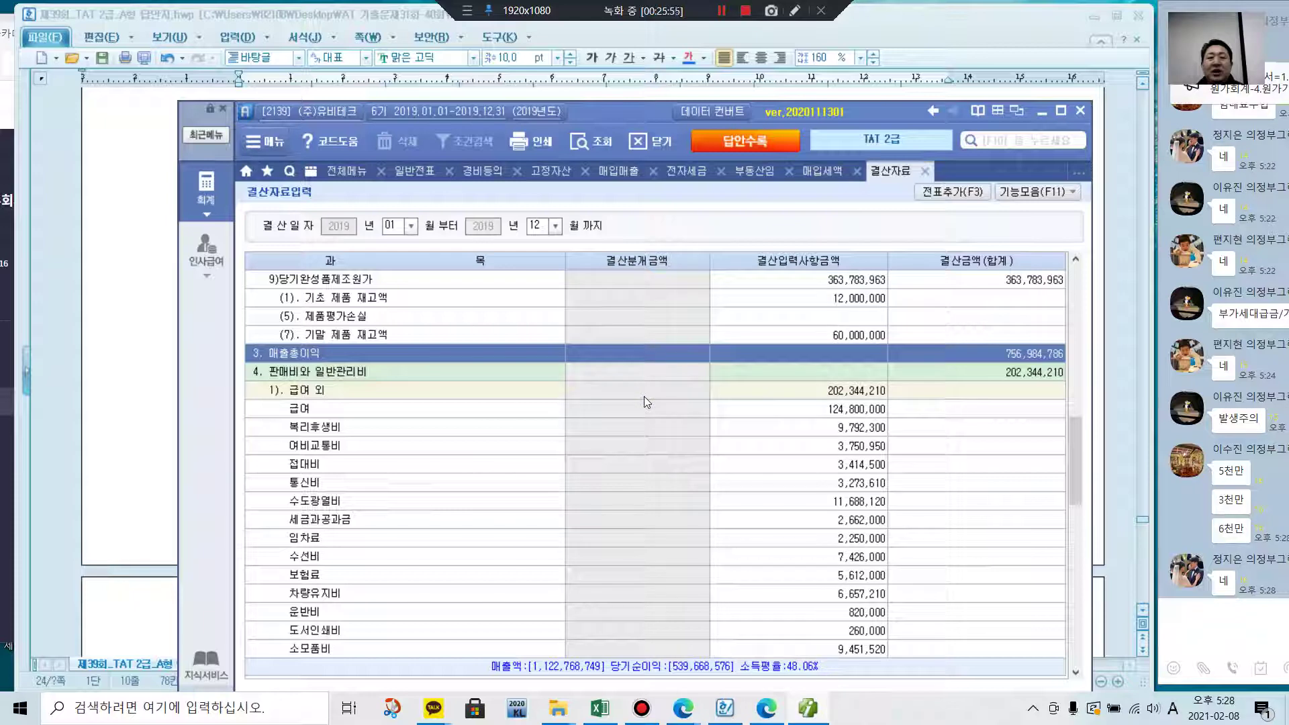
left_click(638, 714)
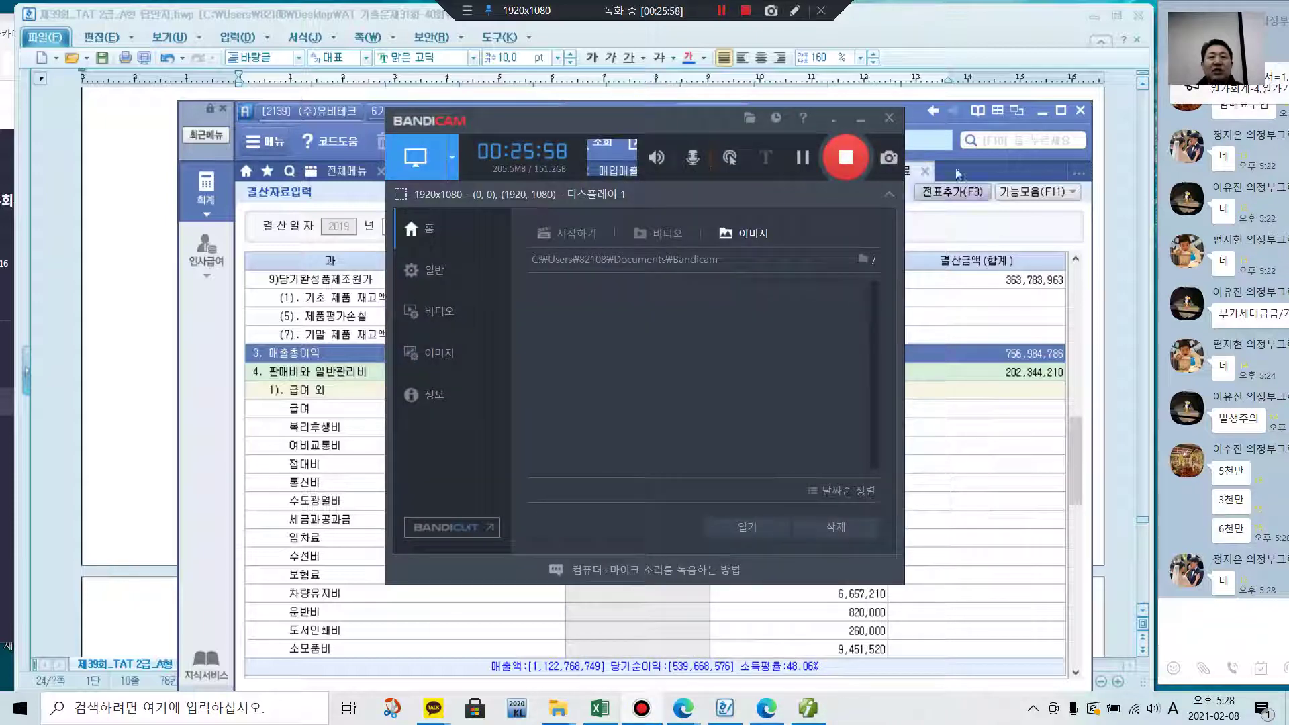